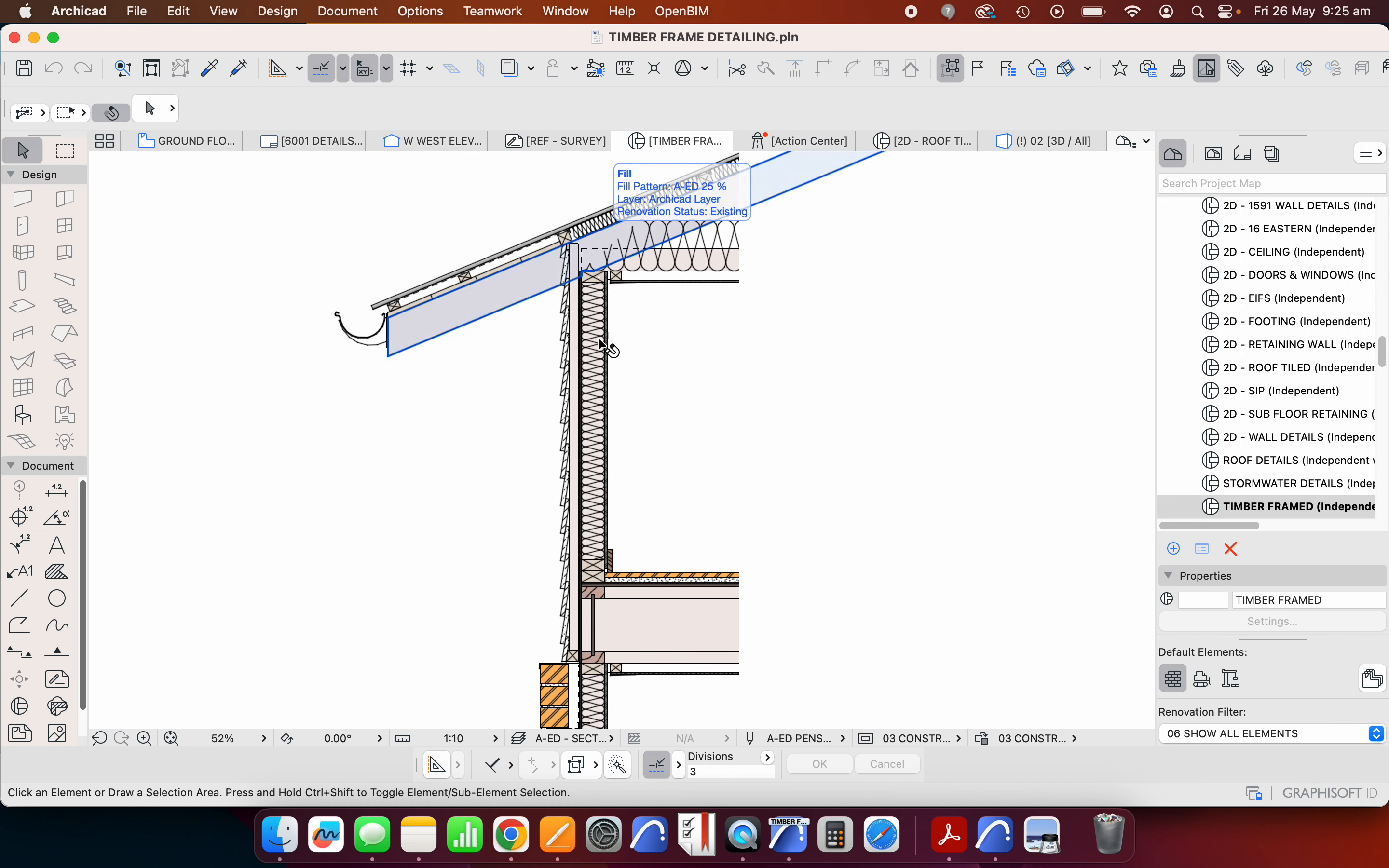
scroll(589, 416, "up", 3)
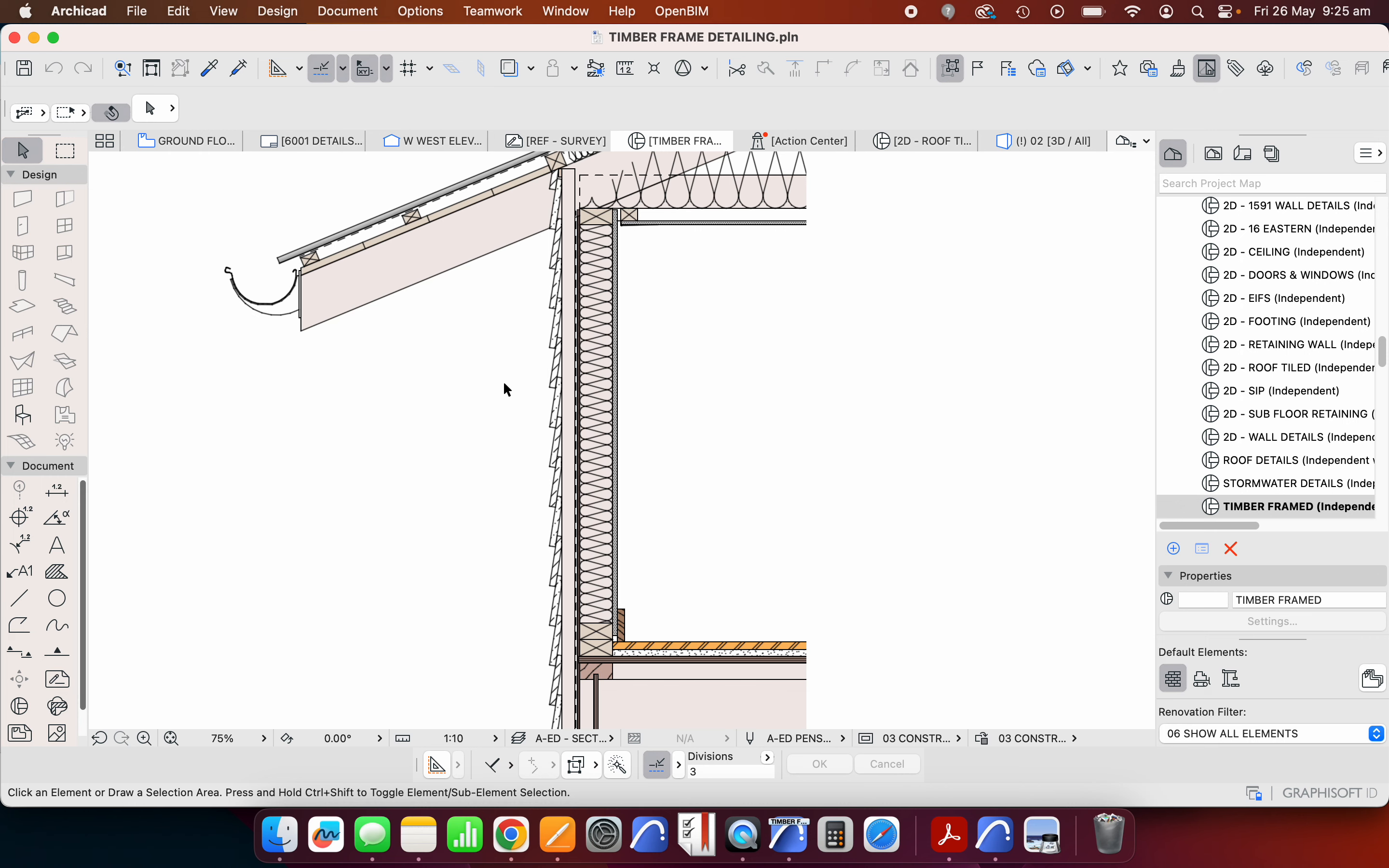
scroll(504, 384, "down", 3)
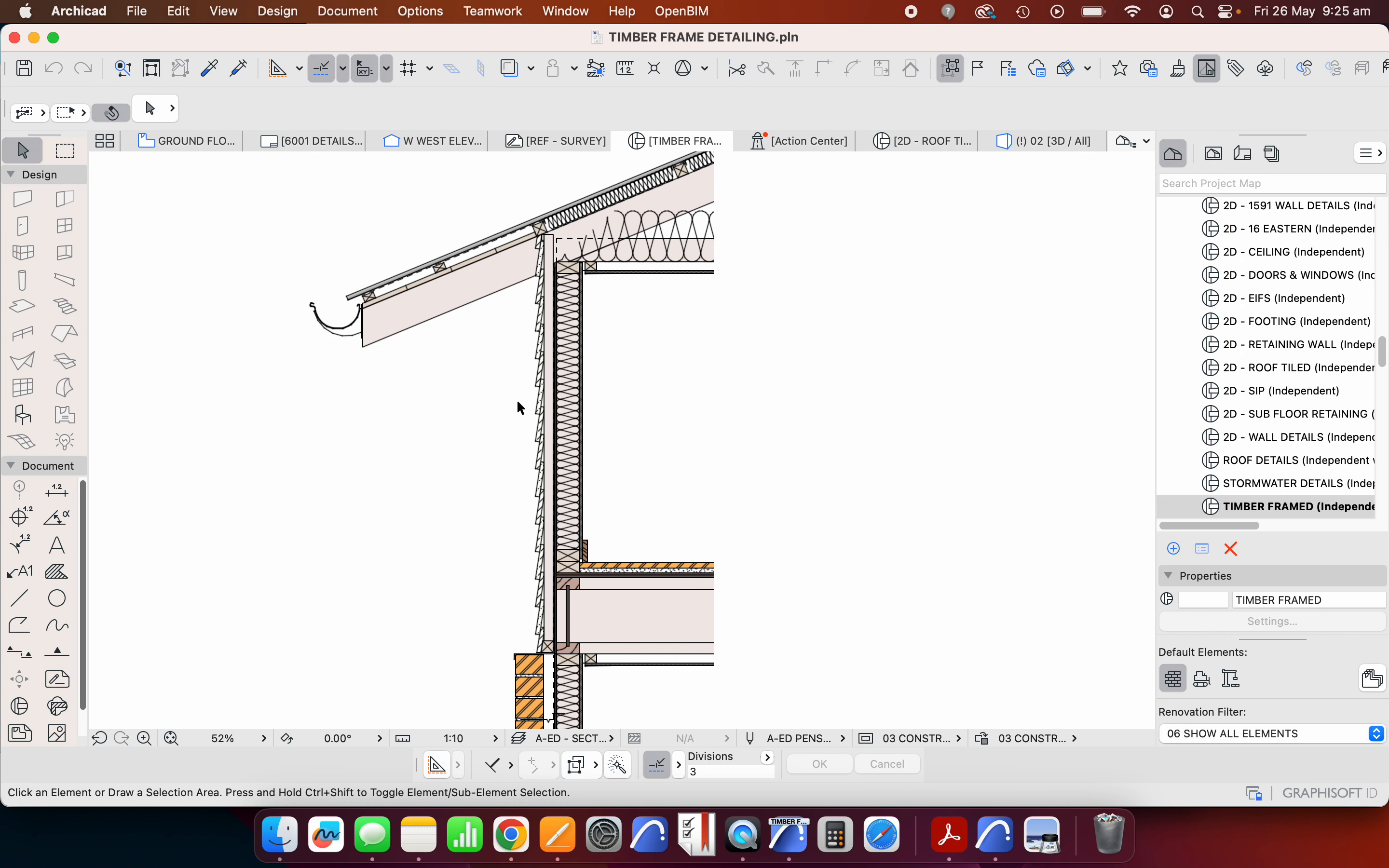
scroll(517, 400, "up", 3)
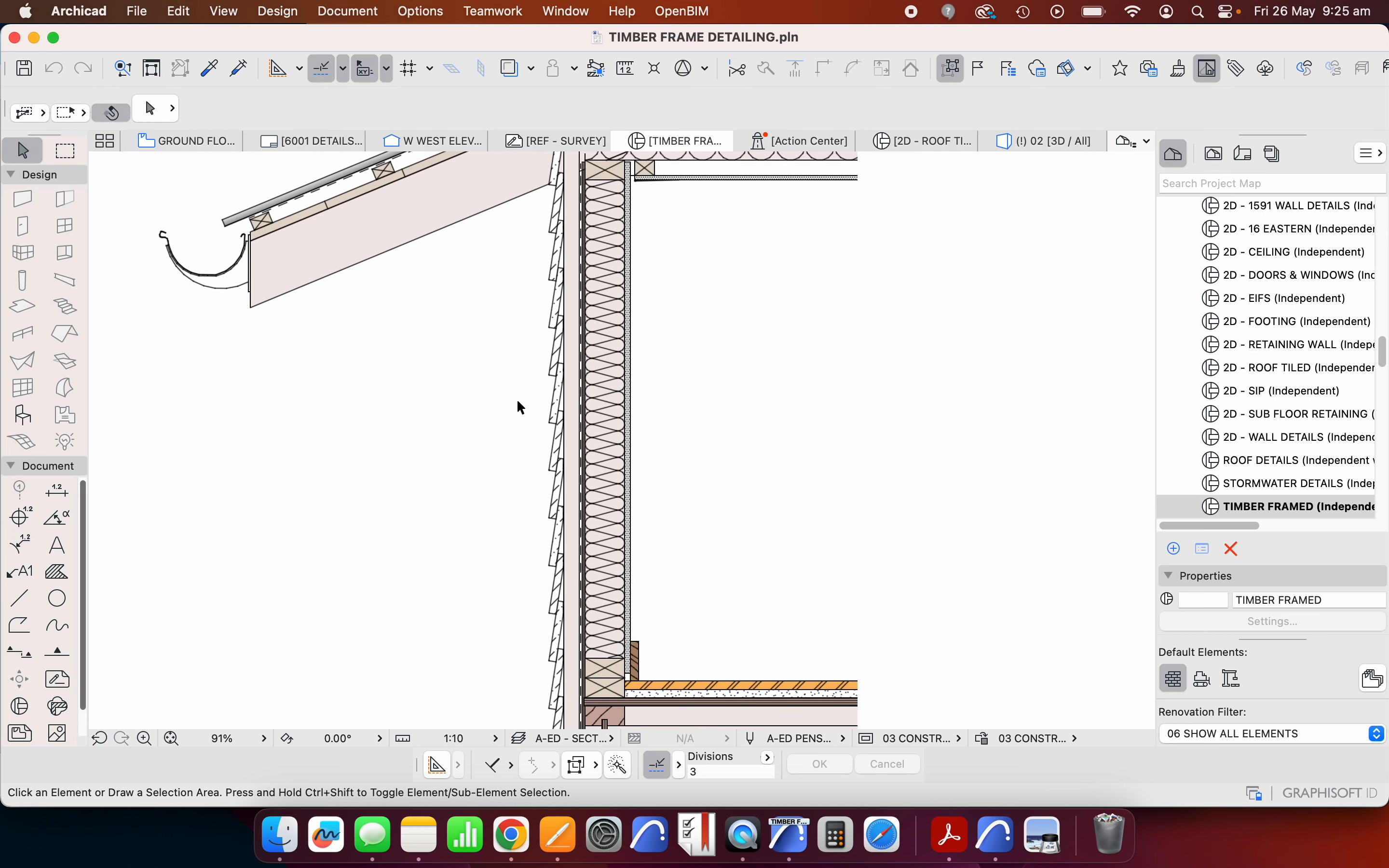
left_click_drag(503, 367, 689, 511)
right_click(490, 379)
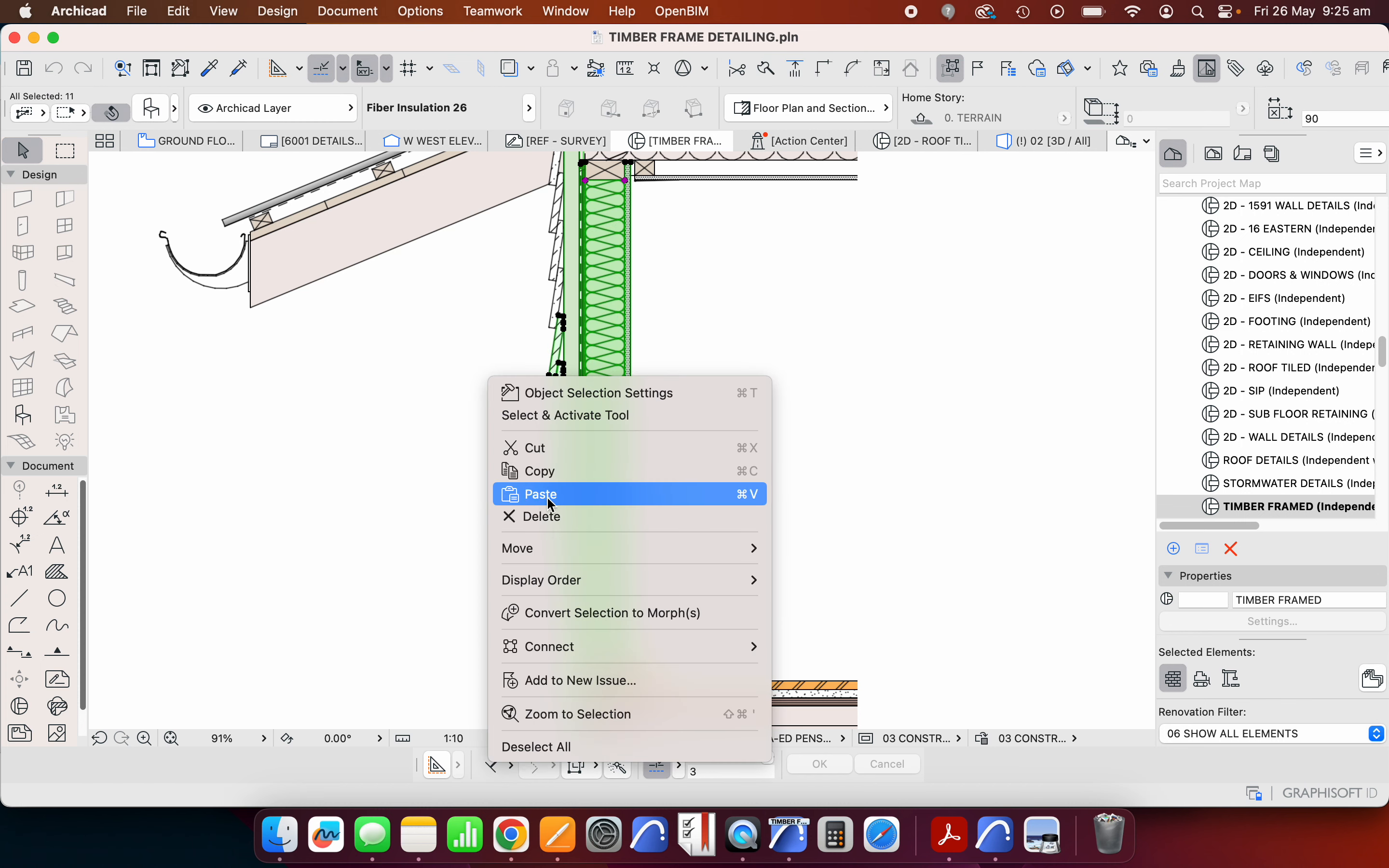
mouse_move(554, 548)
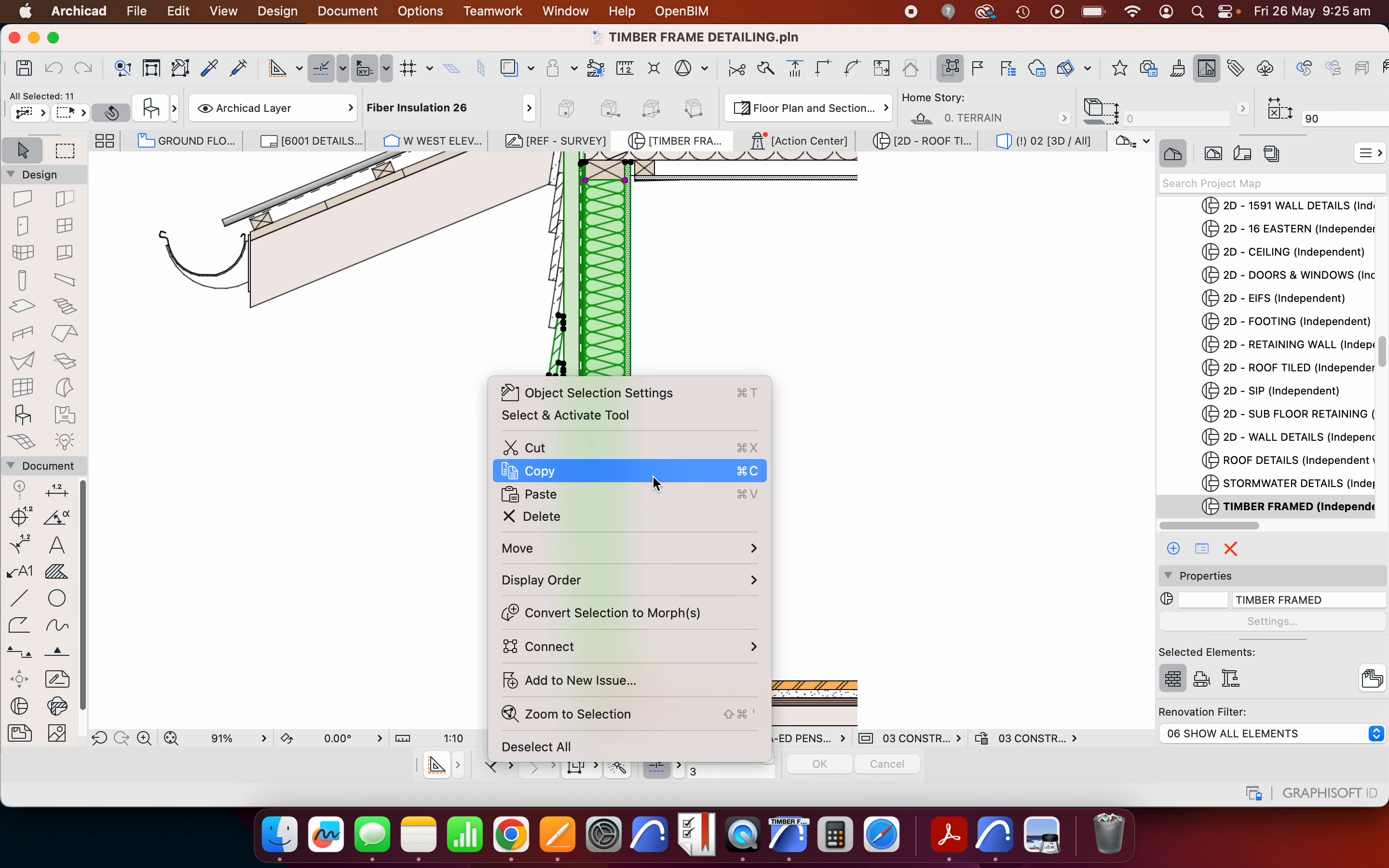
left_click(606, 482)
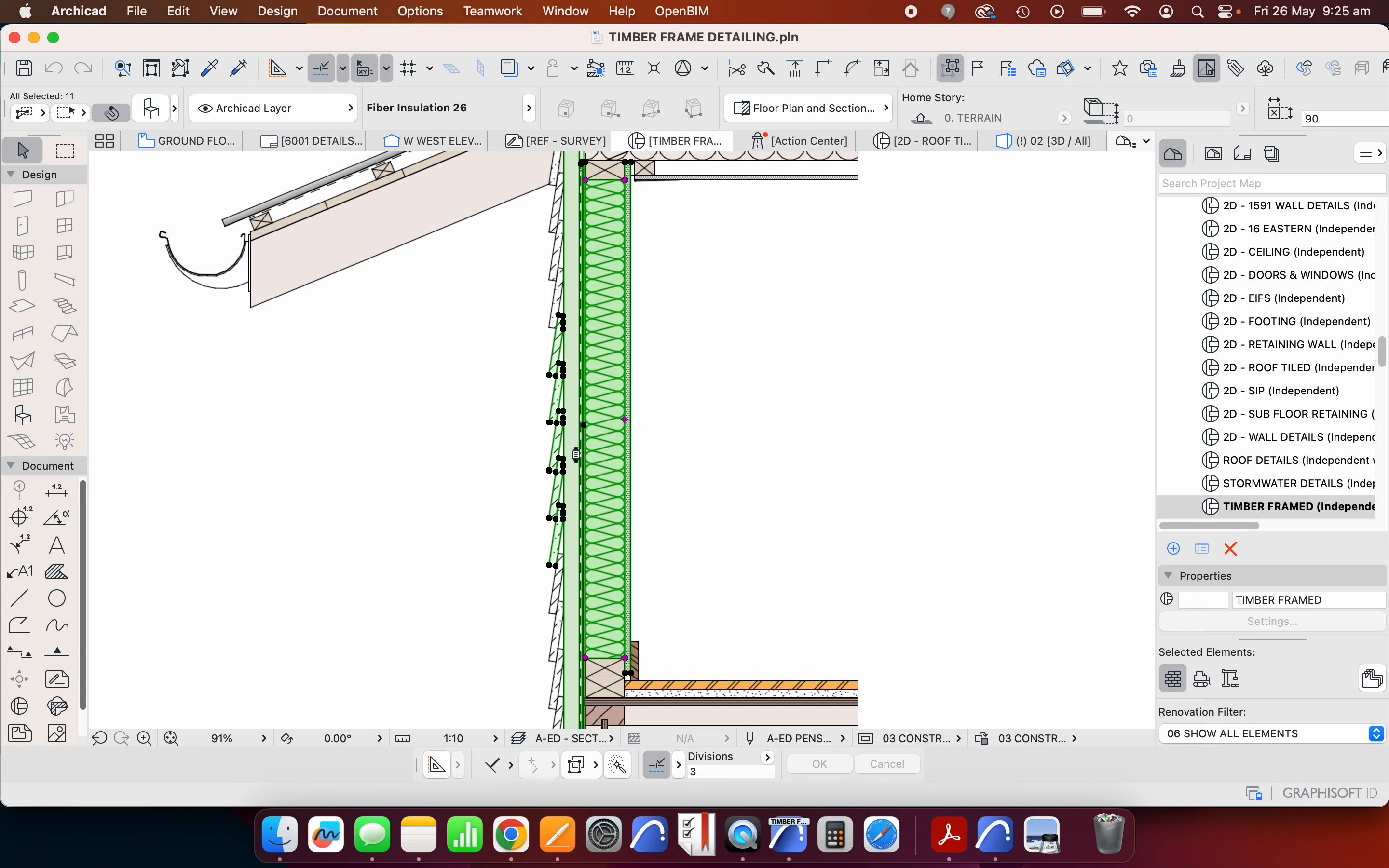
scroll(582, 428, "down", 4)
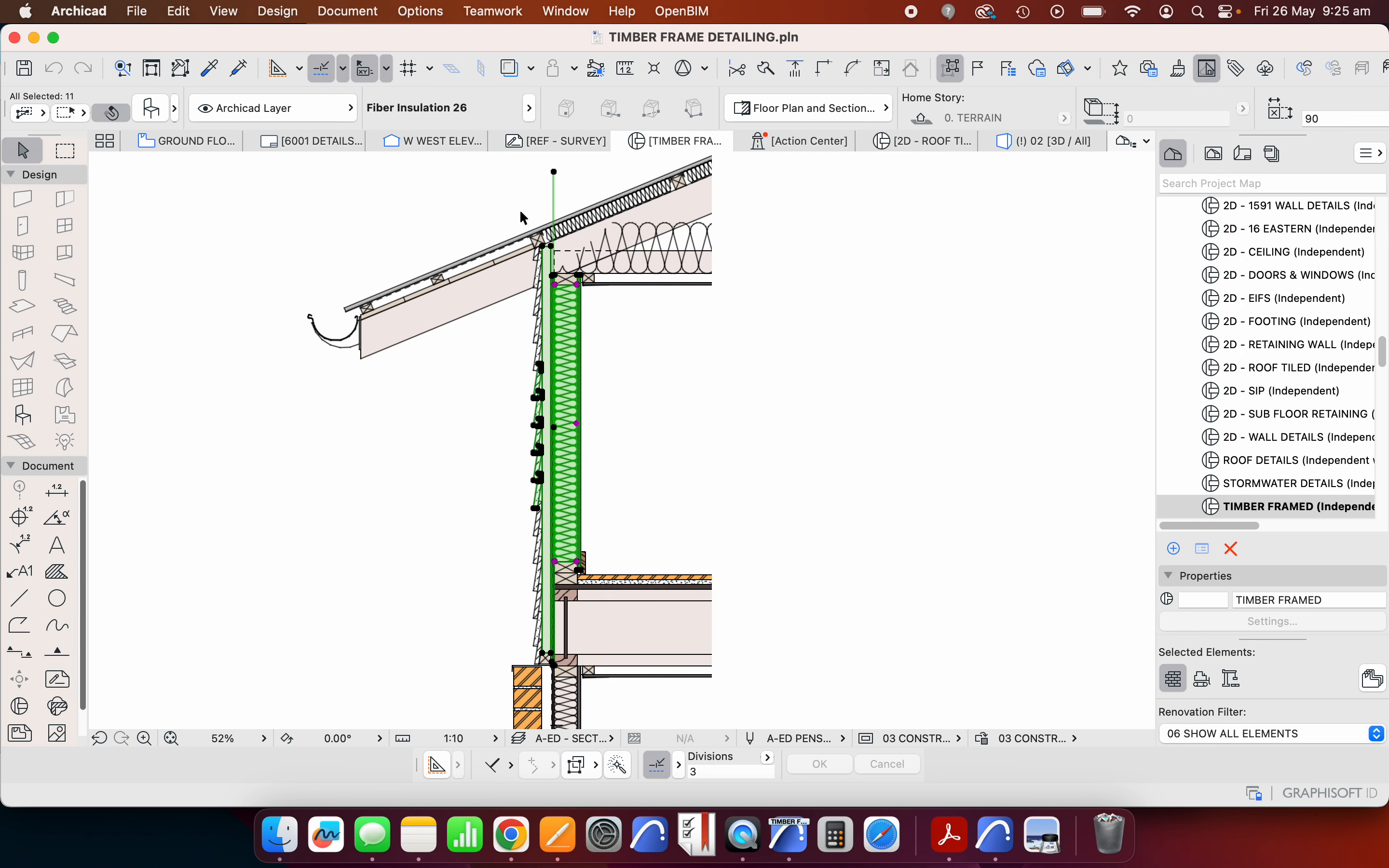
left_click(463, 467)
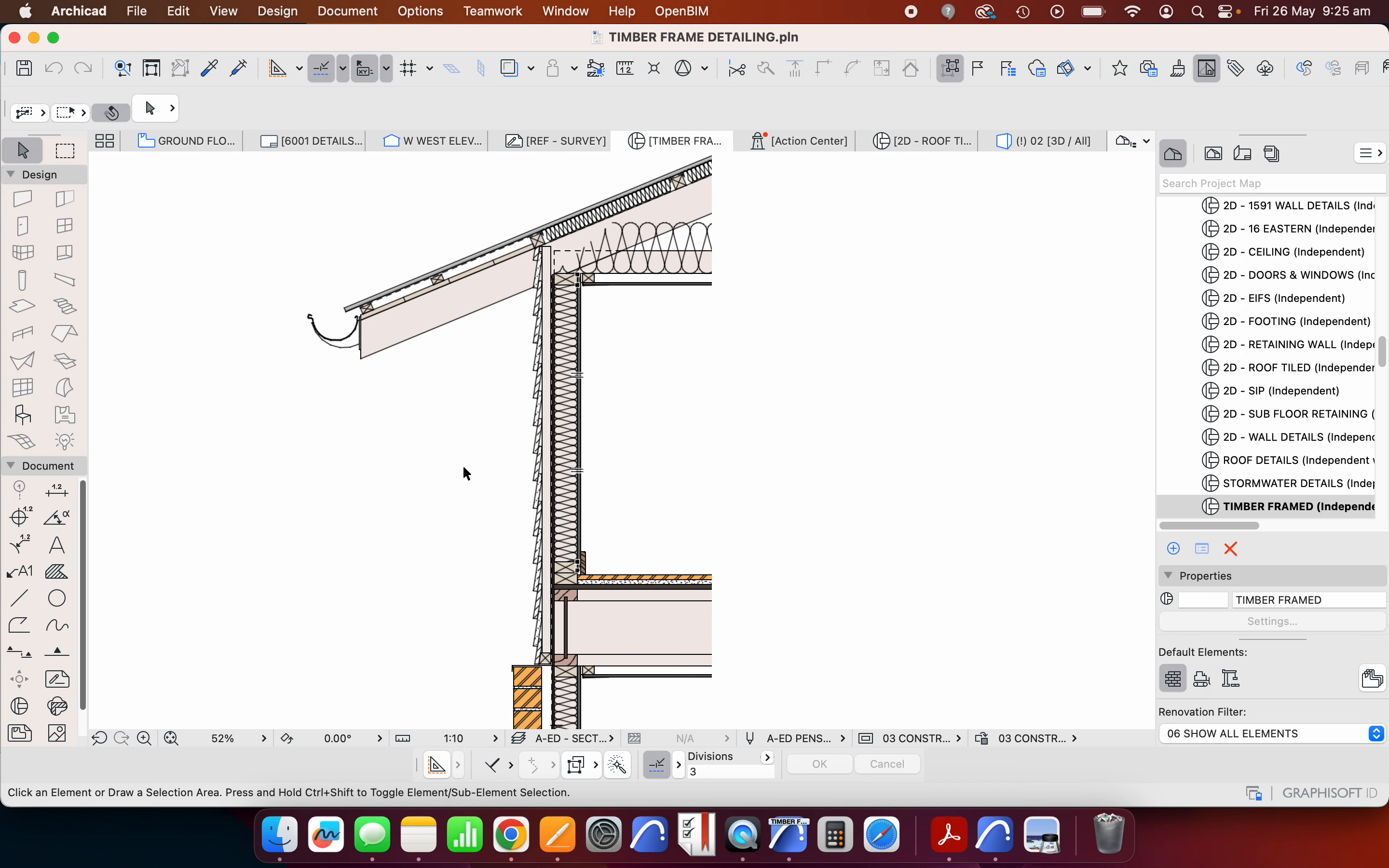
- Select the wall build-up with its weatherboards, batten, insulation, bottom plate, lining and skirting, and copy it
left_click(466, 411)
scroll(580, 571, "up", 5)
left_click(650, 575)
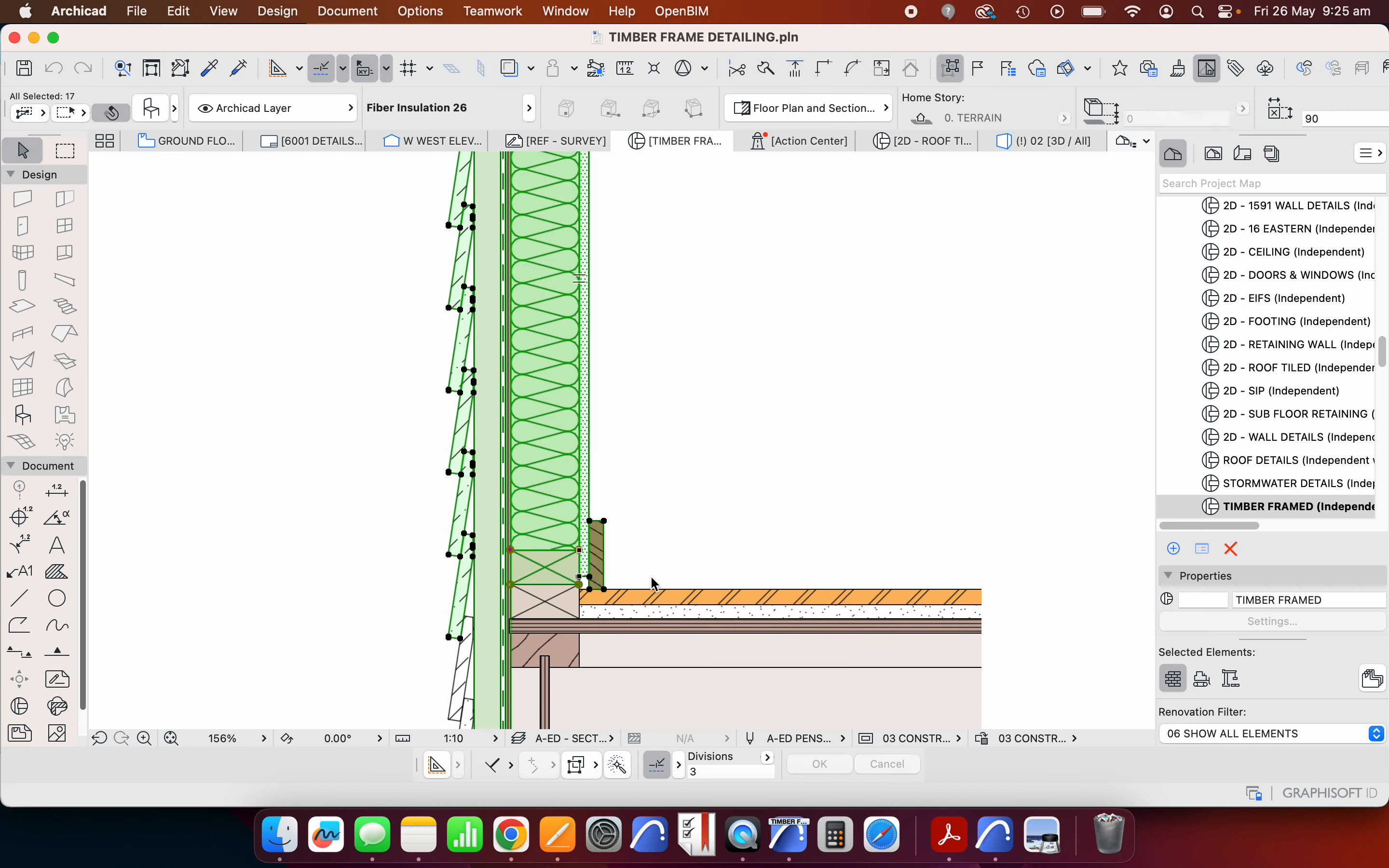
scroll(668, 574, "down", 5)
scroll(664, 569, "down", 2)
scroll(651, 595, "up", 8)
scroll(651, 576, "down", 6)
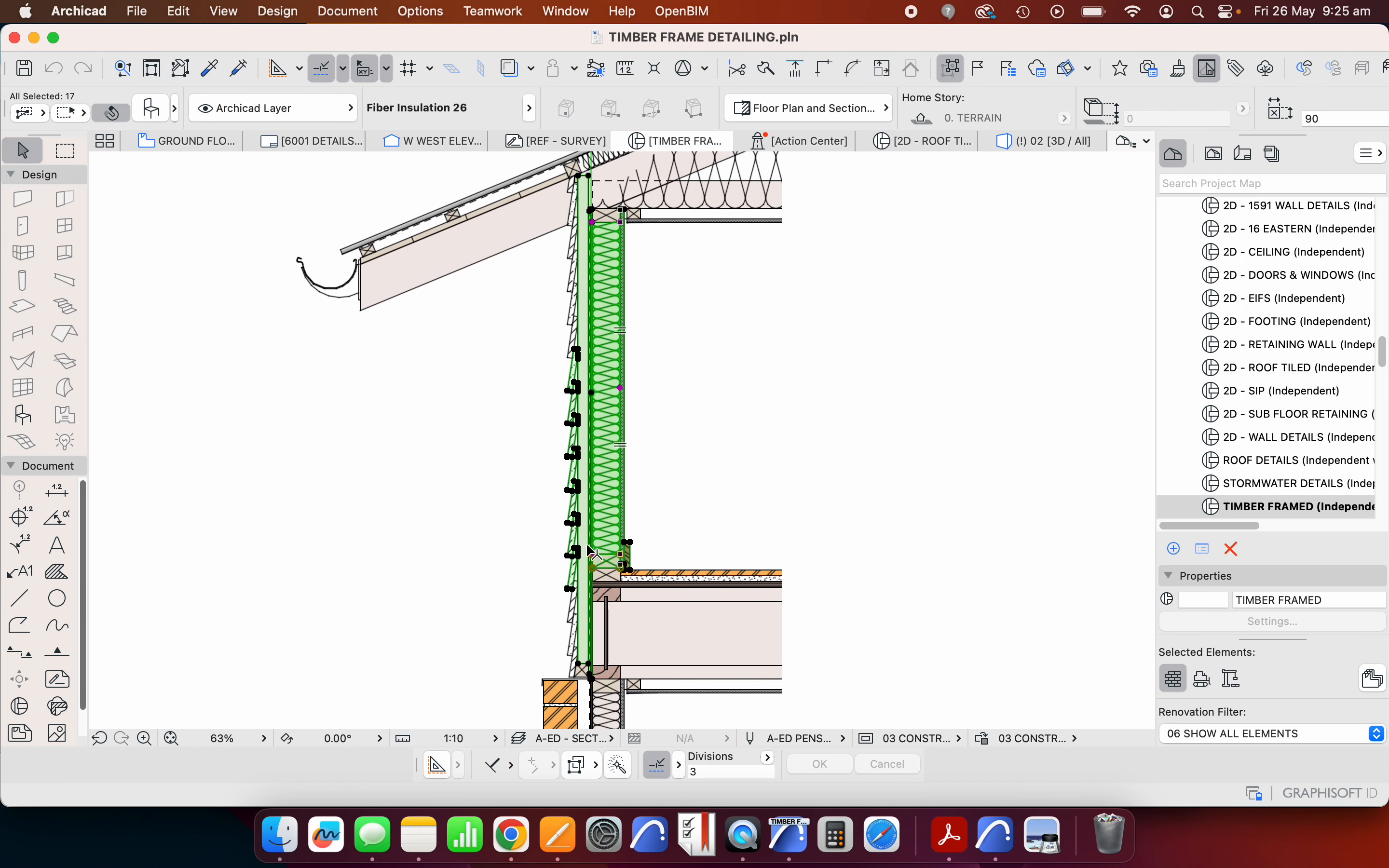
left_click(496, 389)
right_click(498, 395)
left_click(542, 481)
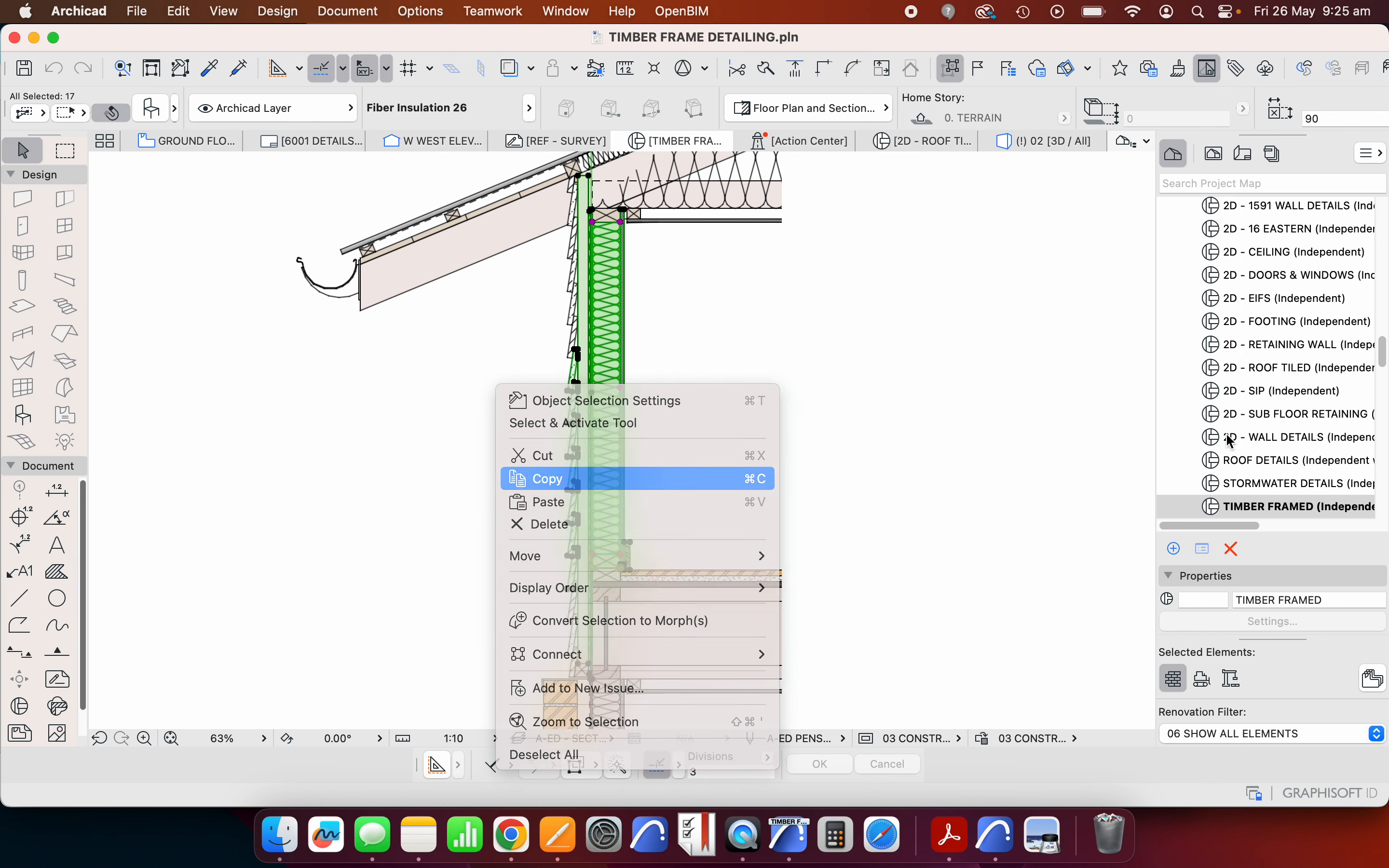
- Create a new independent detail named TIMBER FRAMED SHED with an empty reference ID
scroll(1267, 445, "down", 3)
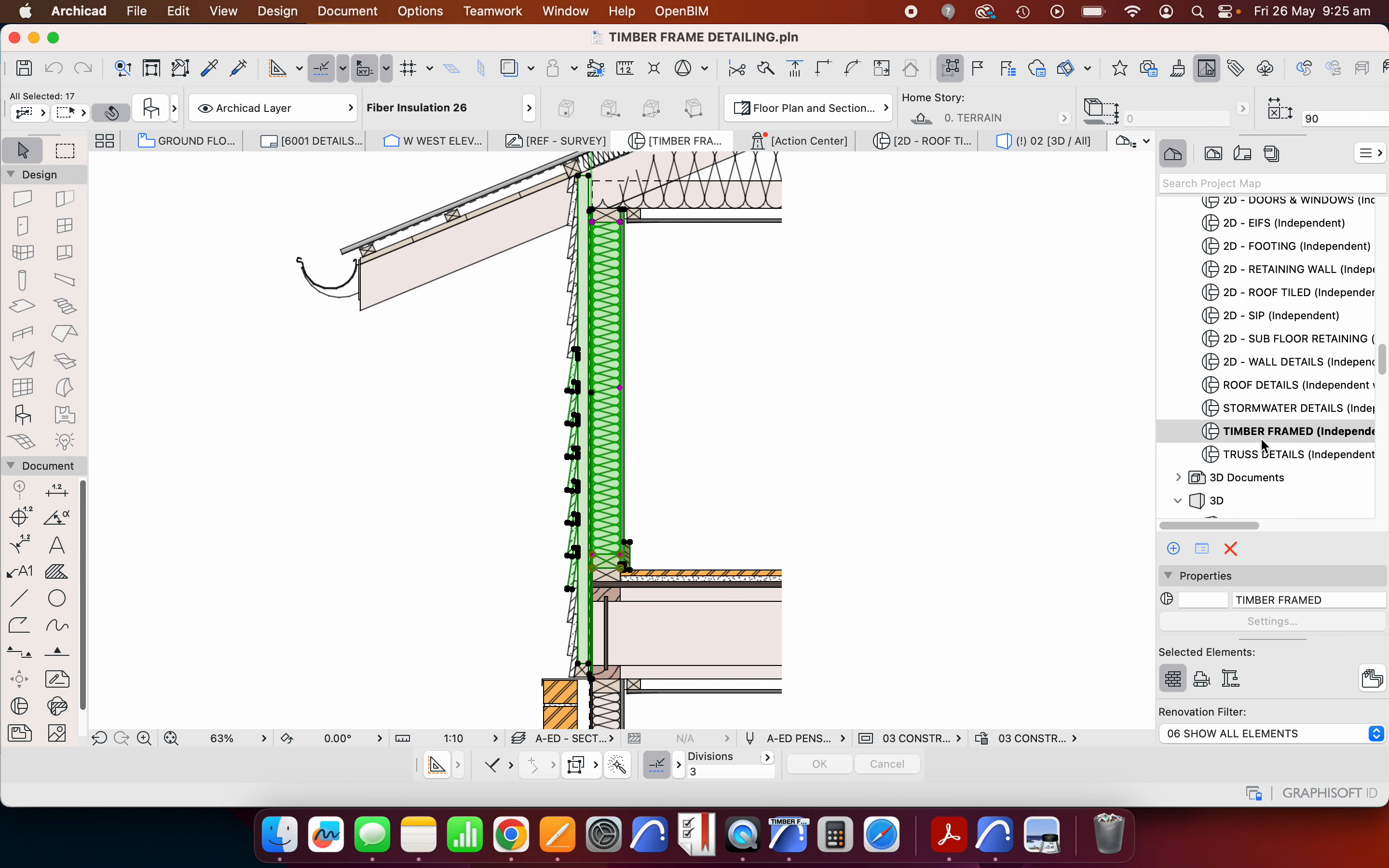
scroll(1267, 445, "up", 10)
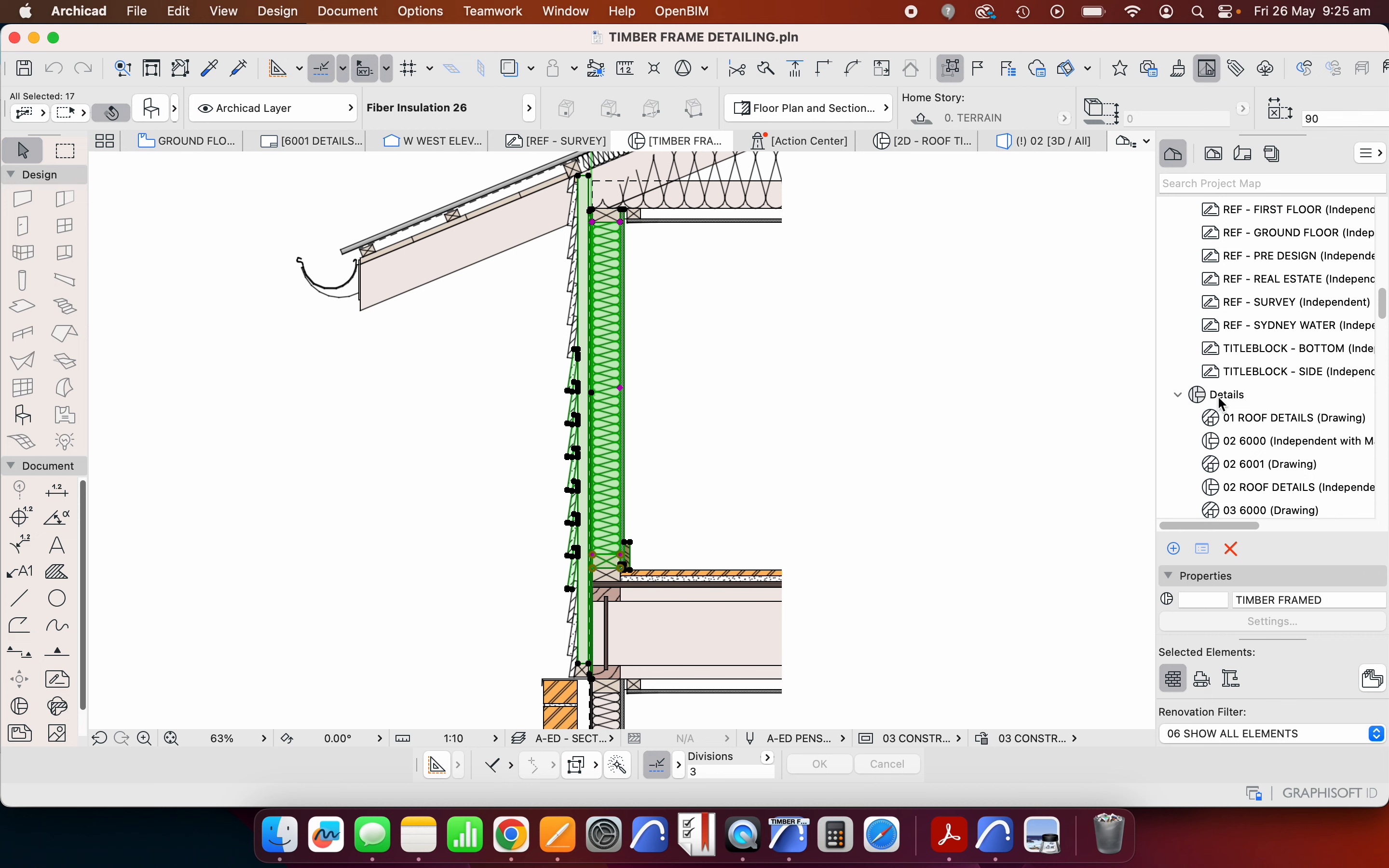
right_click(1221, 403)
left_click(1153, 407)
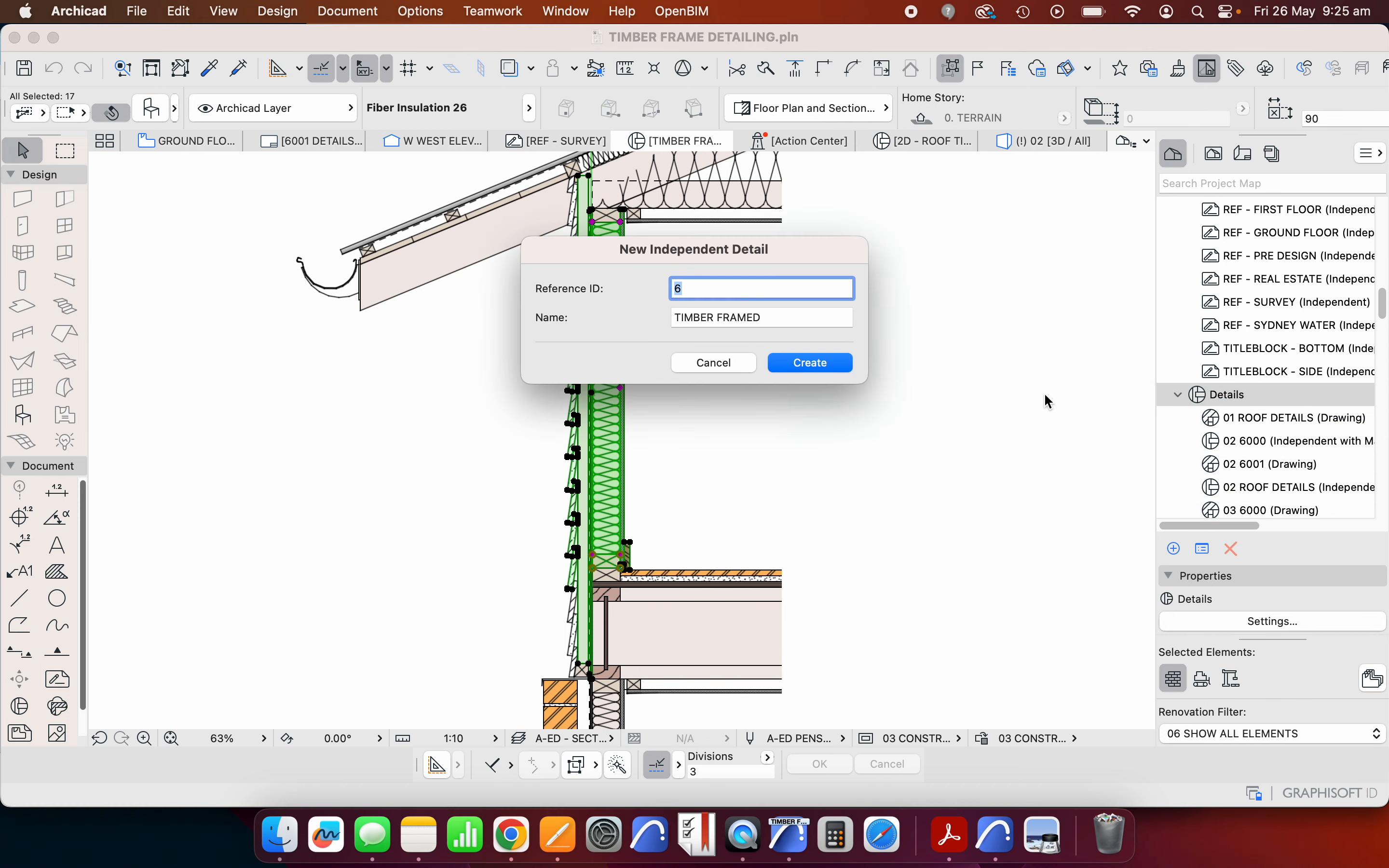
key("BackSpace")
left_click_drag(791, 316, 640, 308)
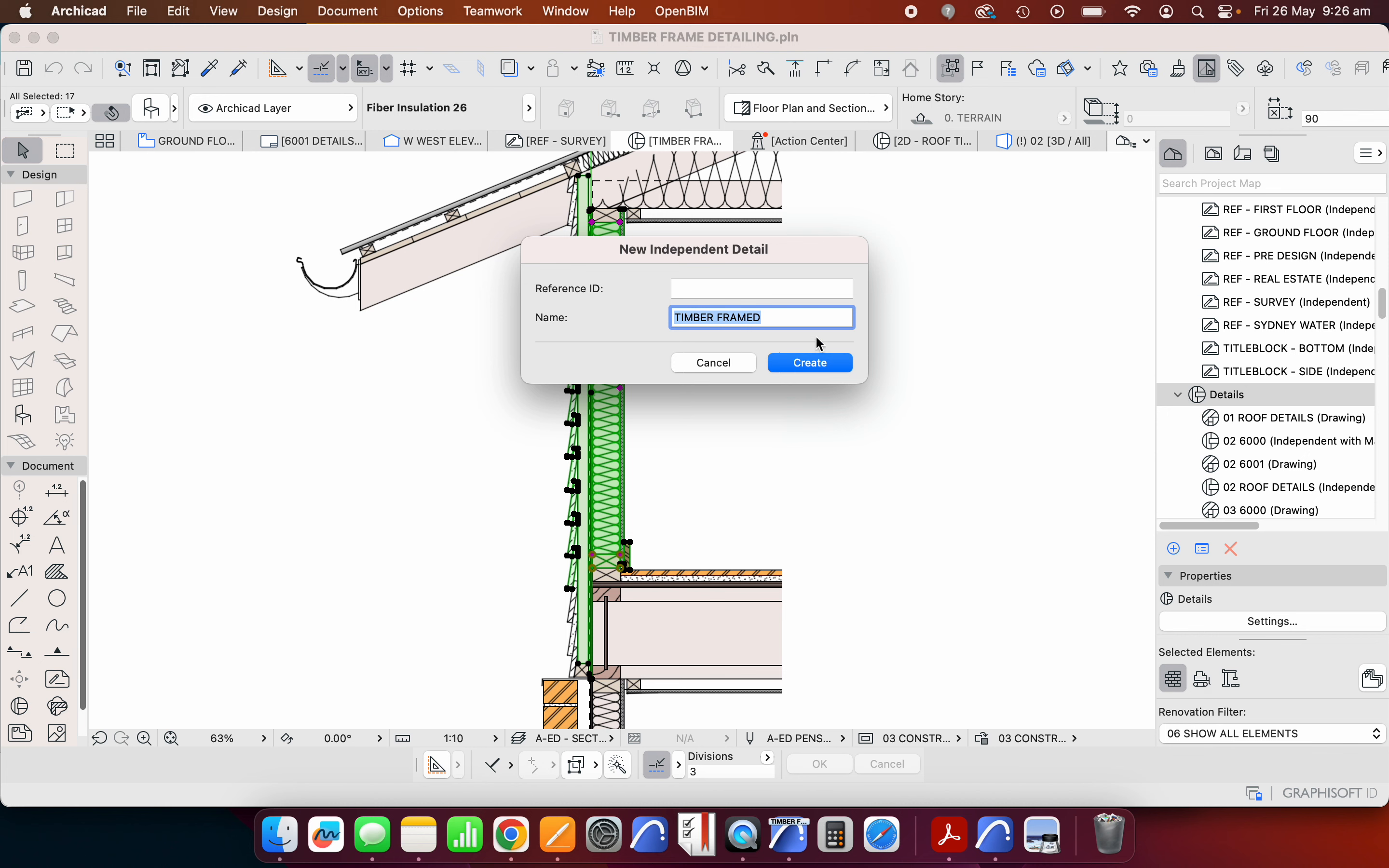
left_click(806, 320)
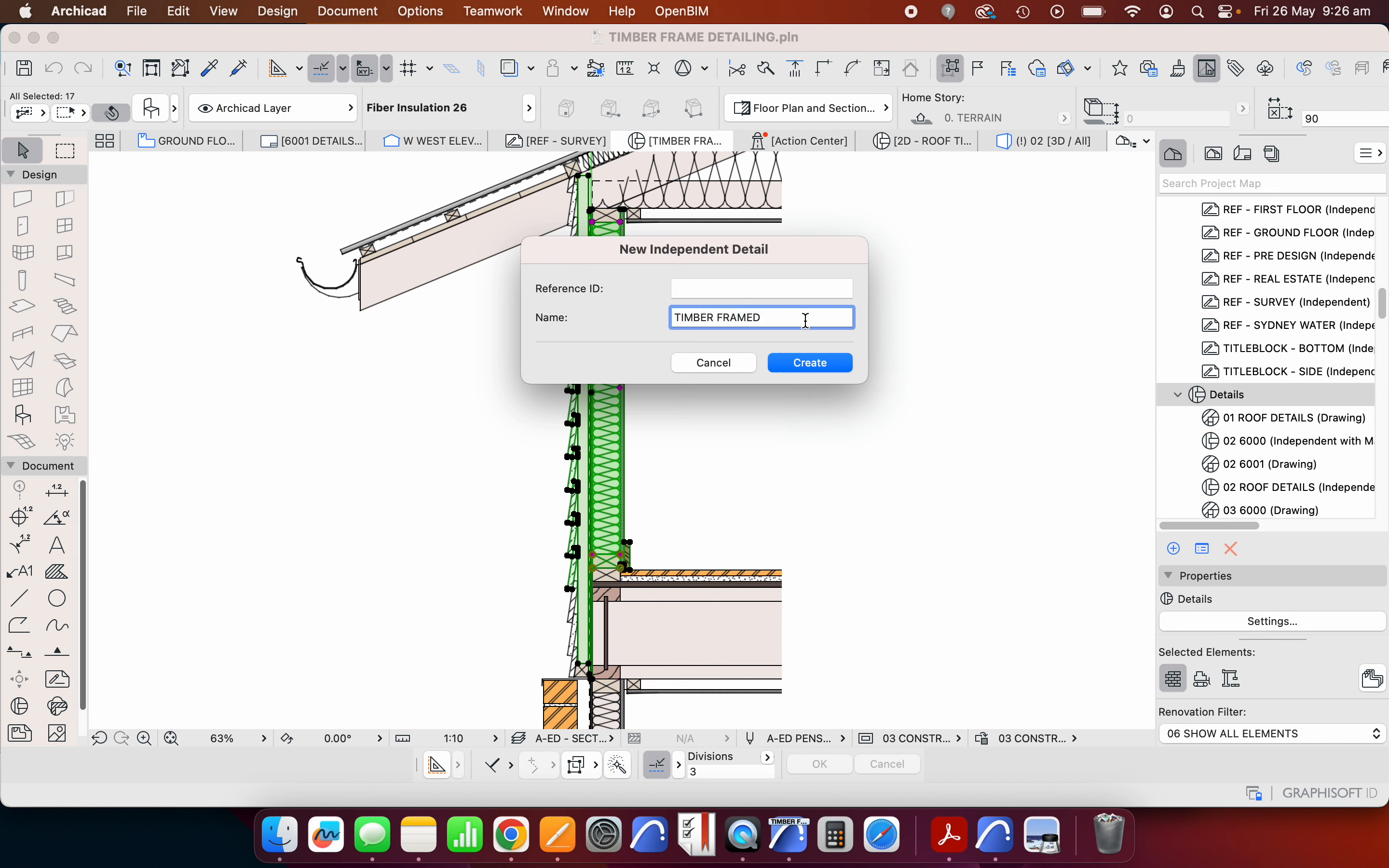
type("shed")
key("BackSpace")
key("BackSpace")
key("BackSpace")
key("BackSpace")
type("SHED")
key("Return")
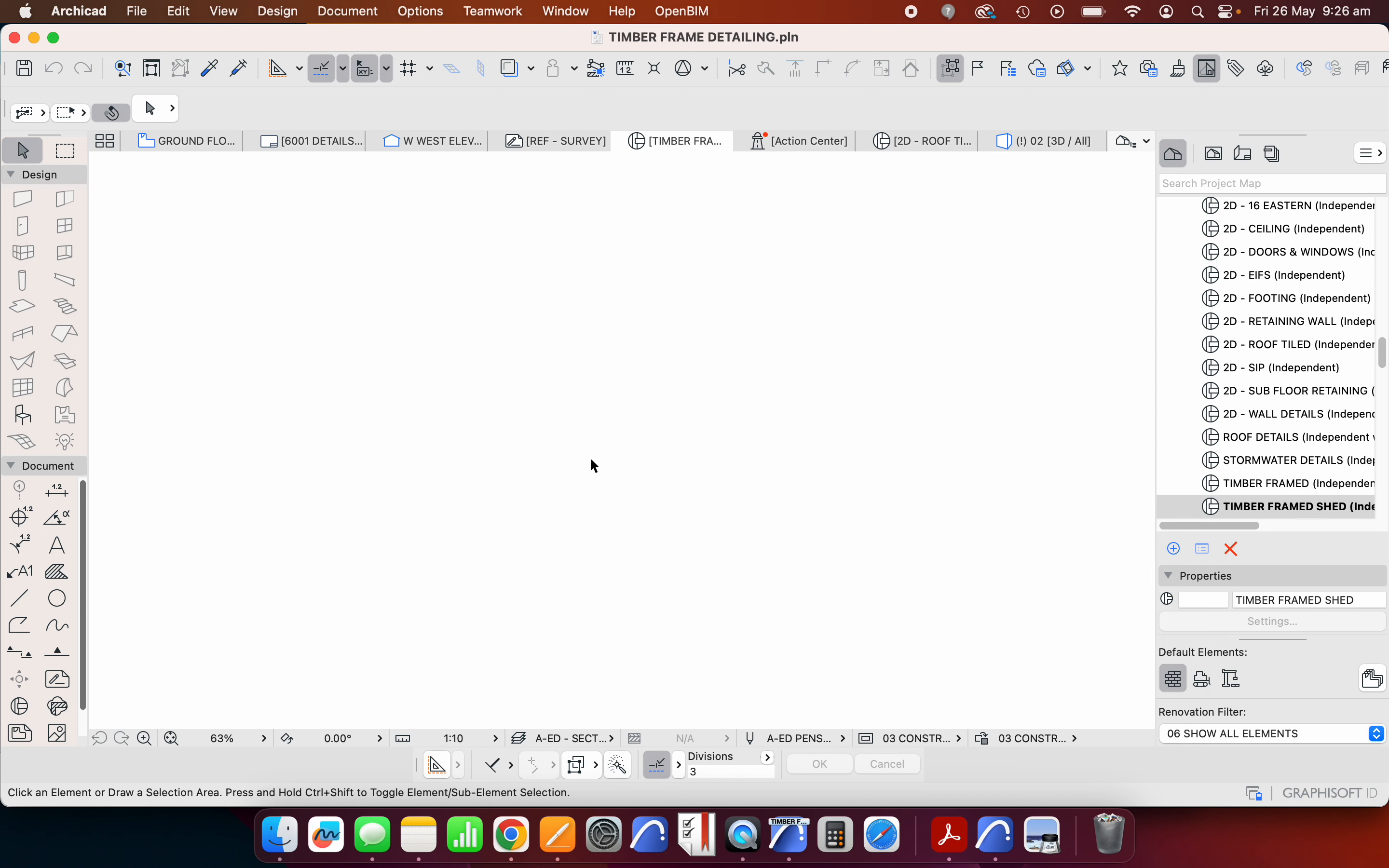
- Paste the copied wall build-up into the new detail and accept its placement
right_click(608, 414)
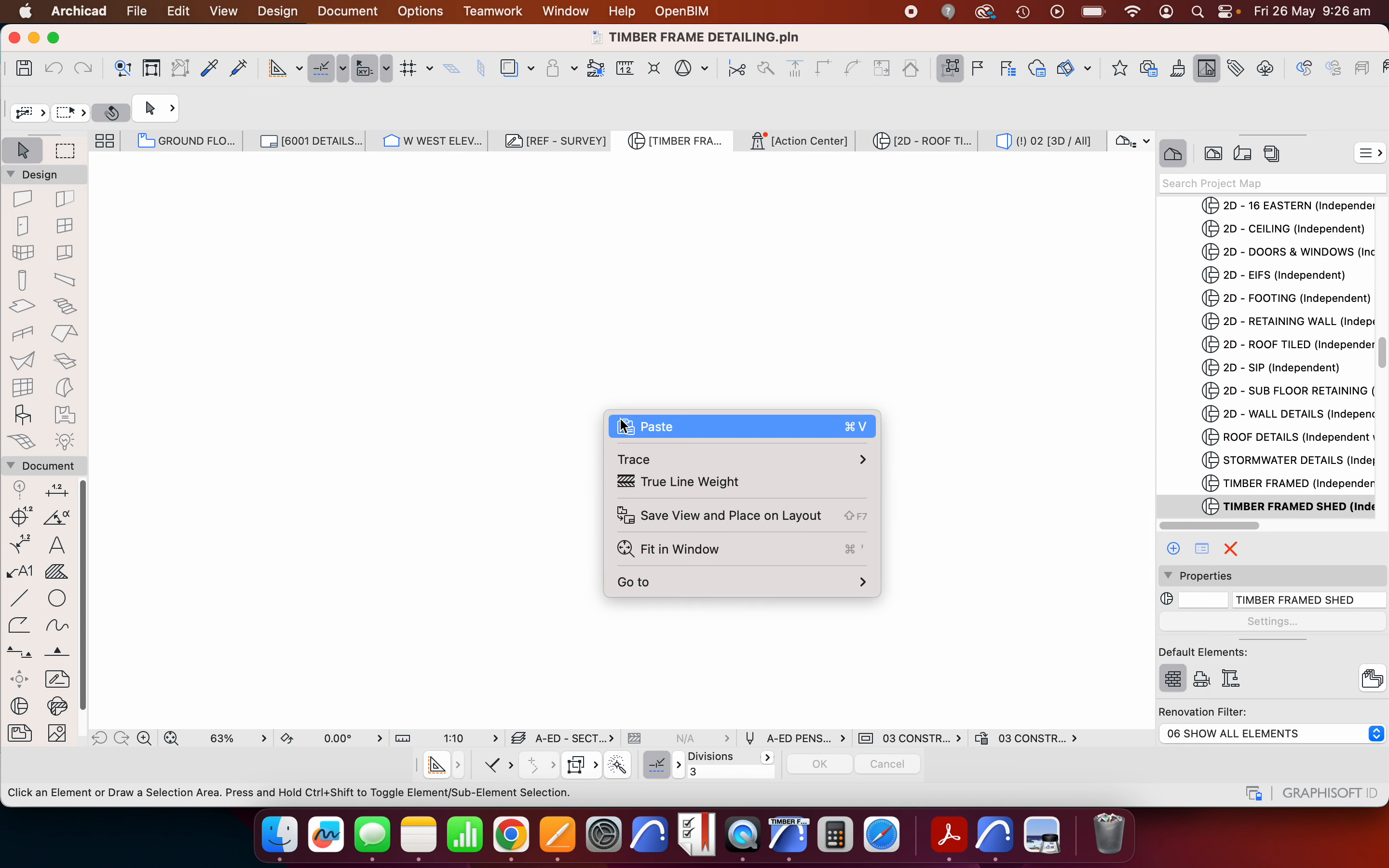
left_click(625, 426)
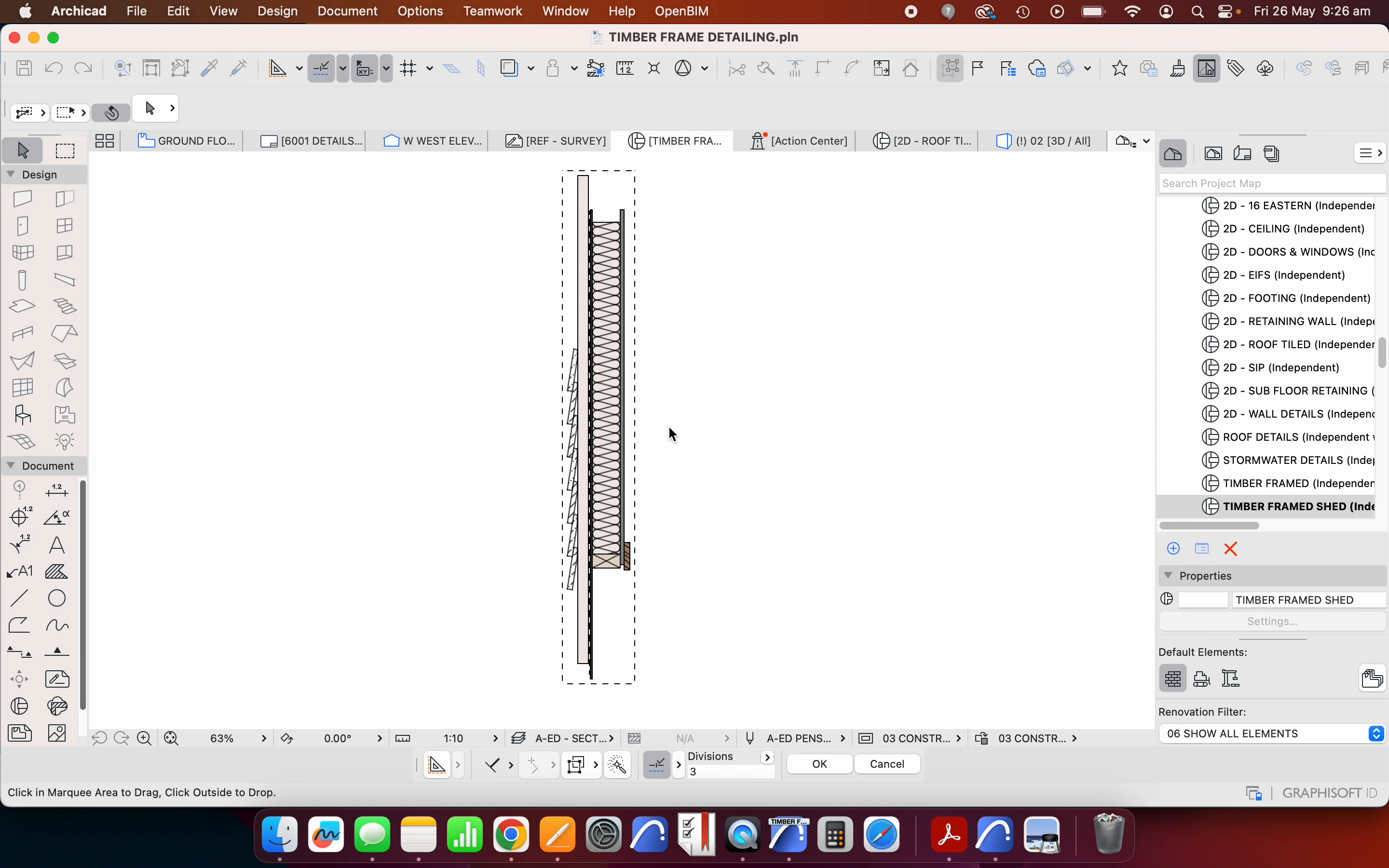
left_click(733, 426)
scroll(619, 424, "down", 5)
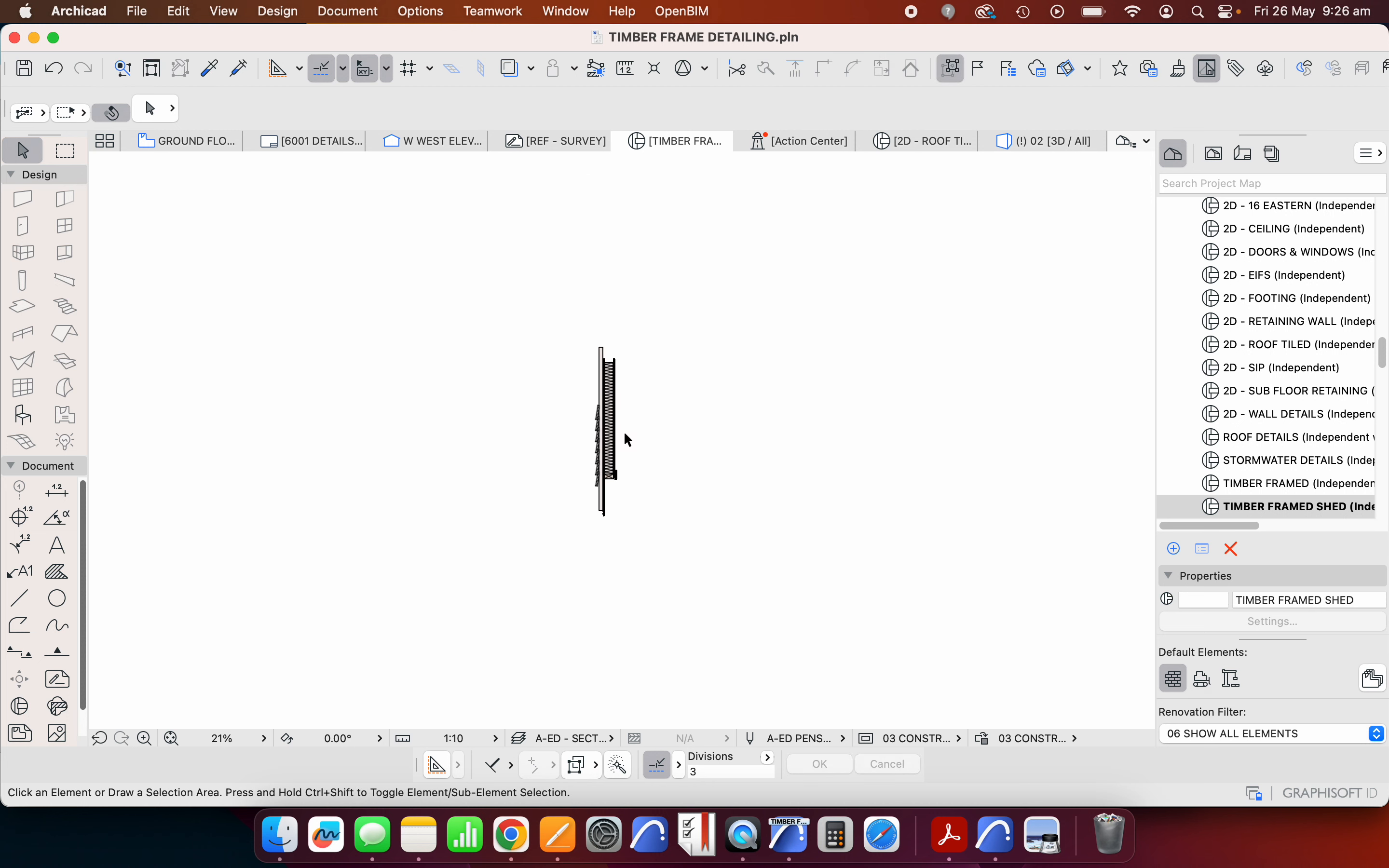
scroll(625, 434, "up", 1)
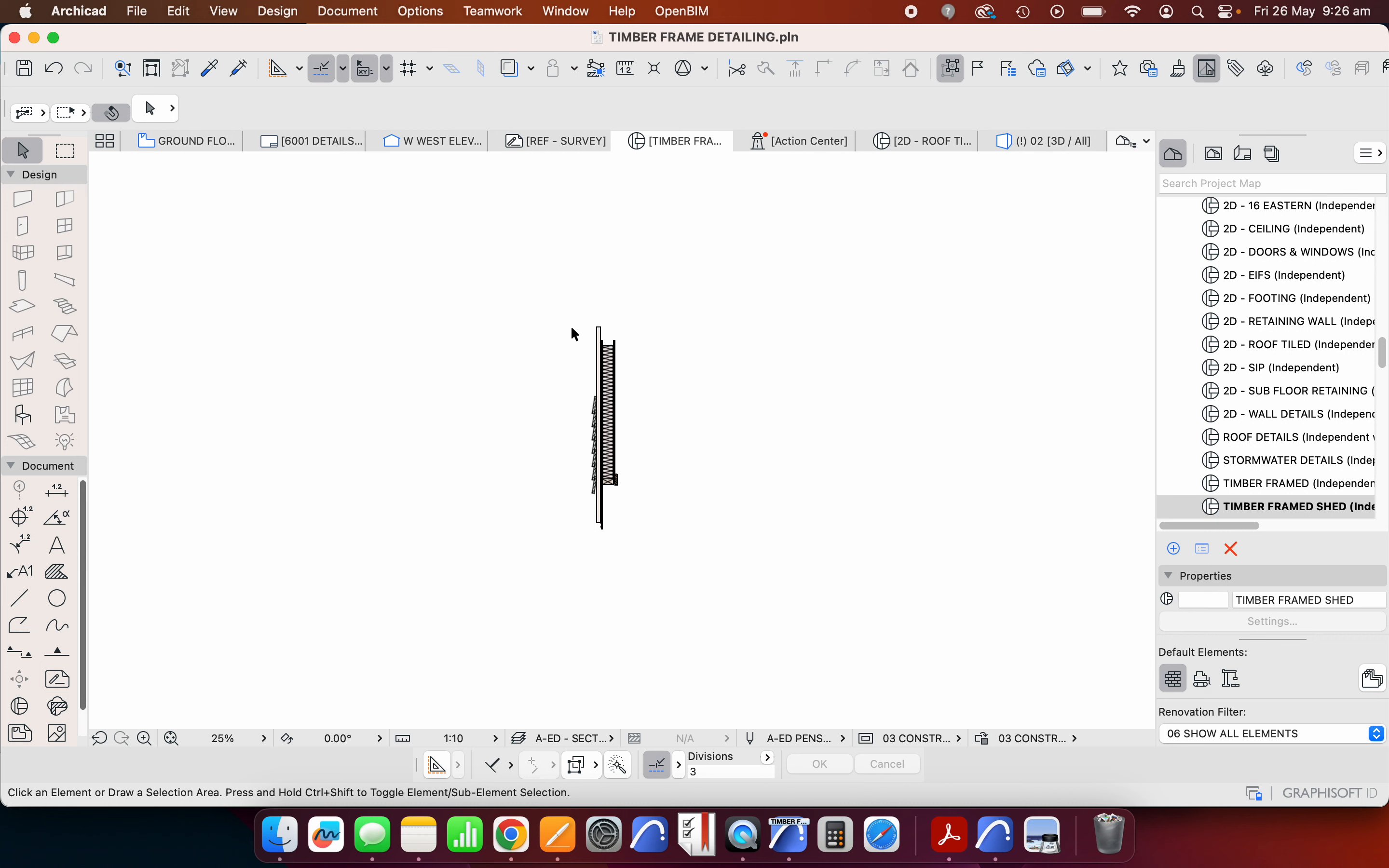
- Set the Line tool defaults to the A-ED 01 SOLID line type and red pen 180
left_click(20, 598)
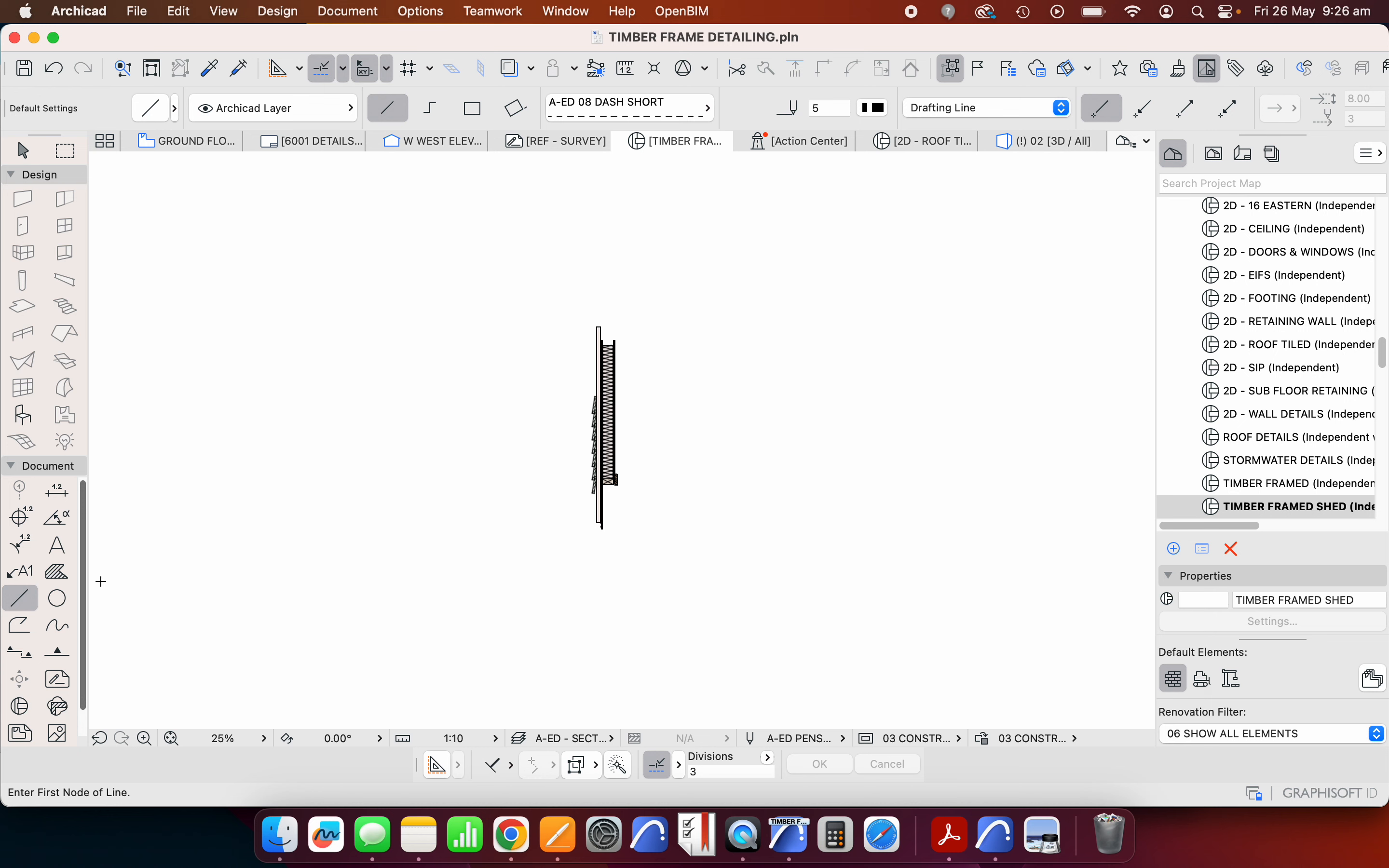
left_click(651, 117)
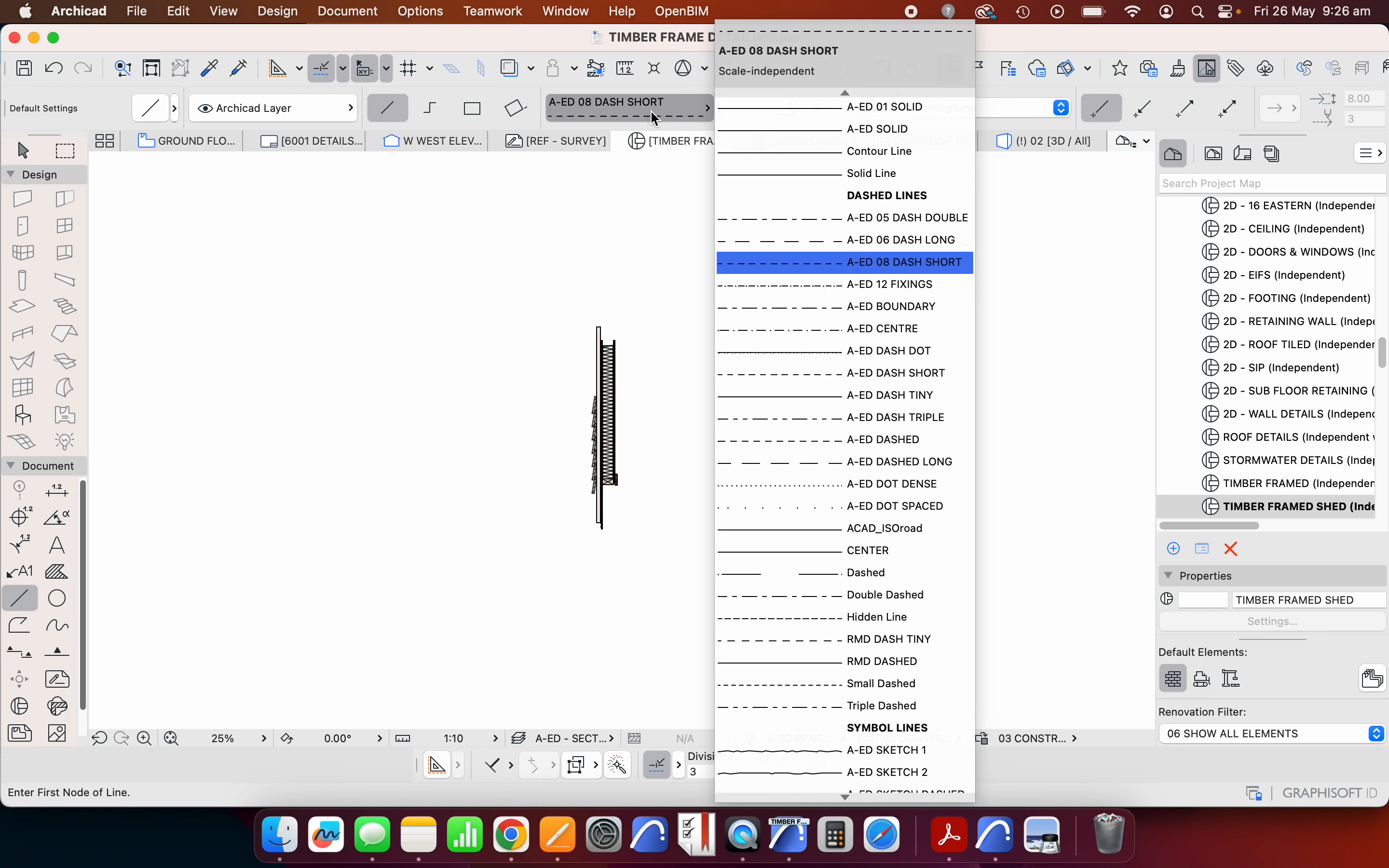
key("Up")
key("Up")
key("Up")
key("Up")
key("Up")
key("Up")
key("Up")
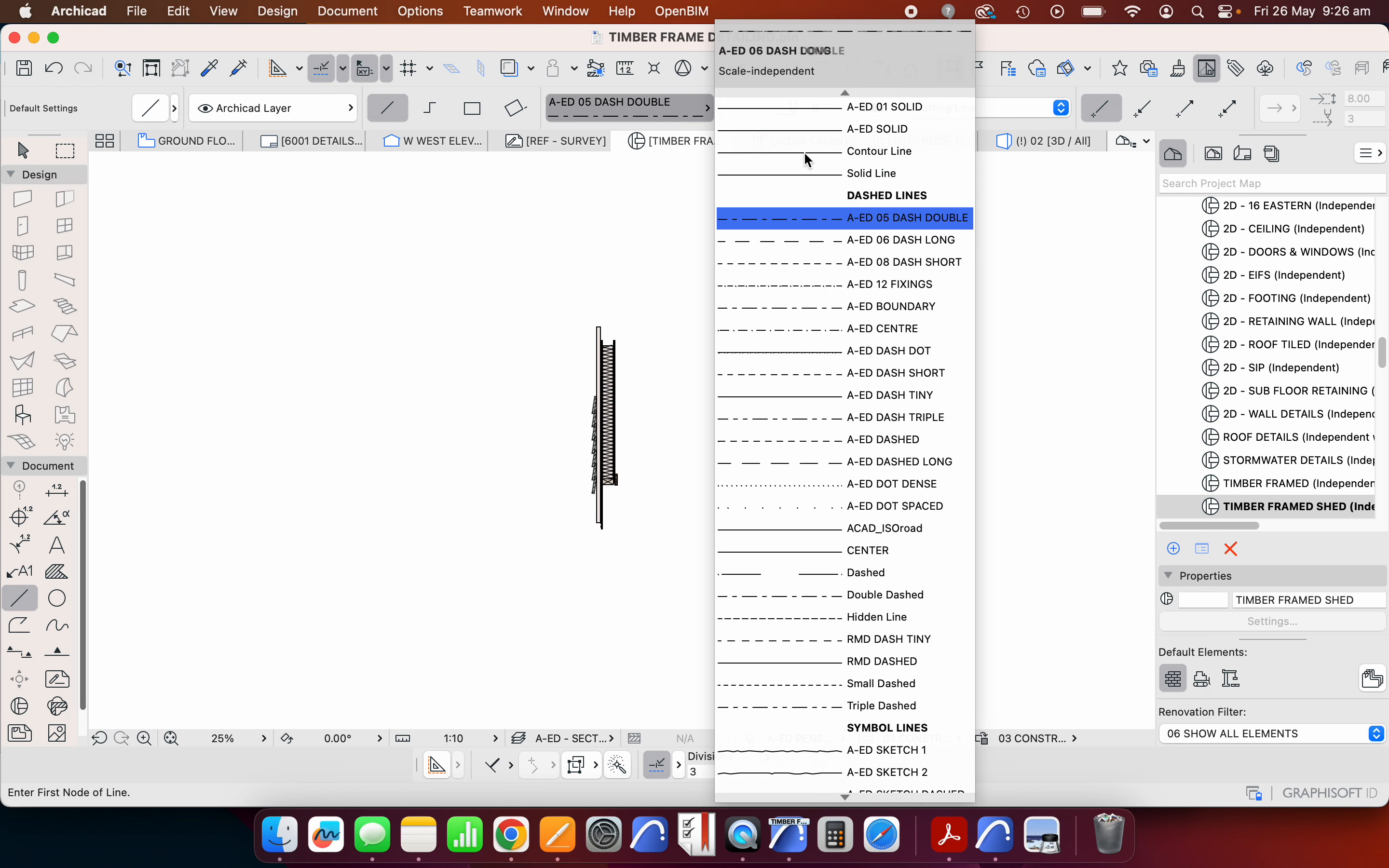
key("Return")
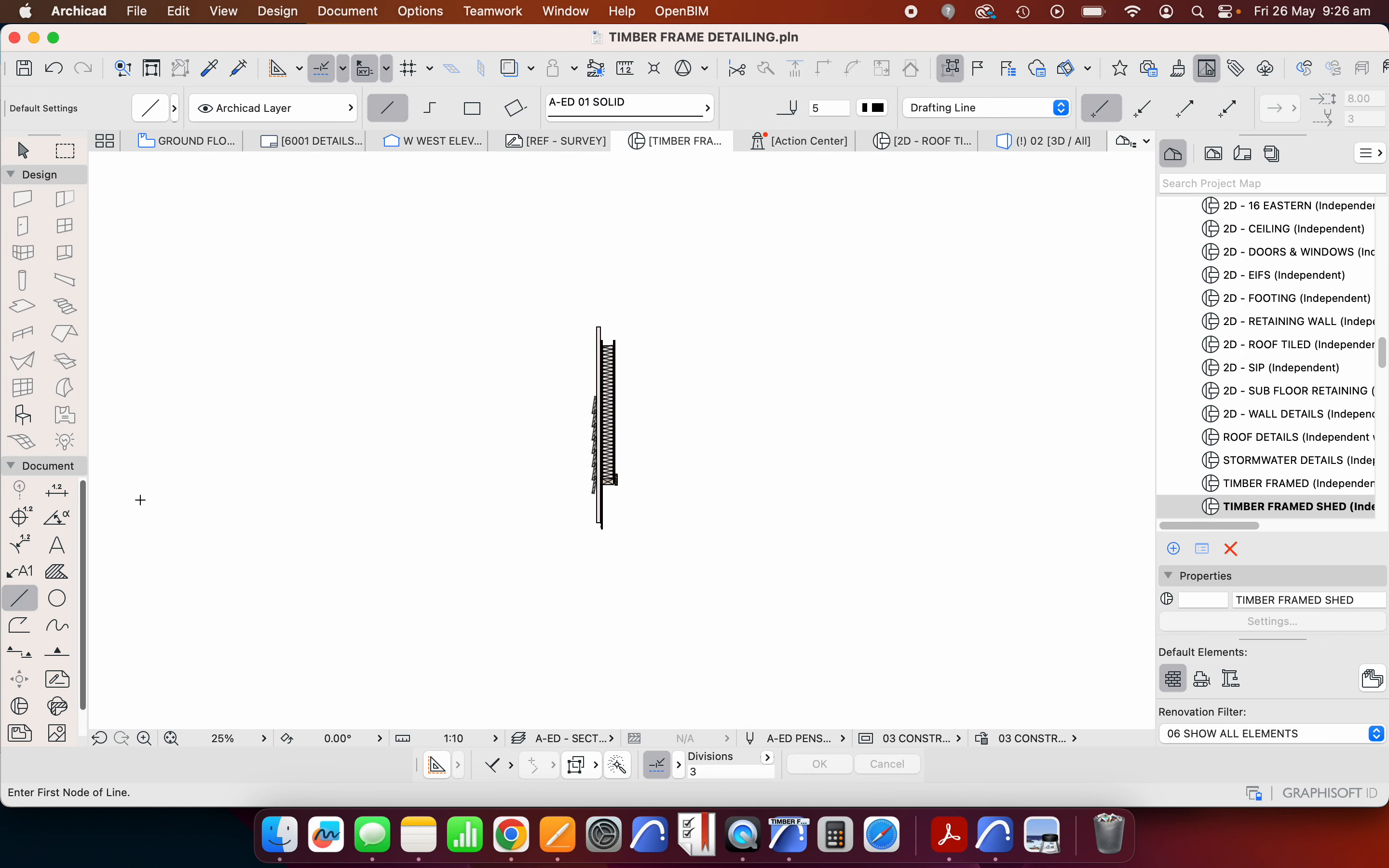
left_click(880, 105)
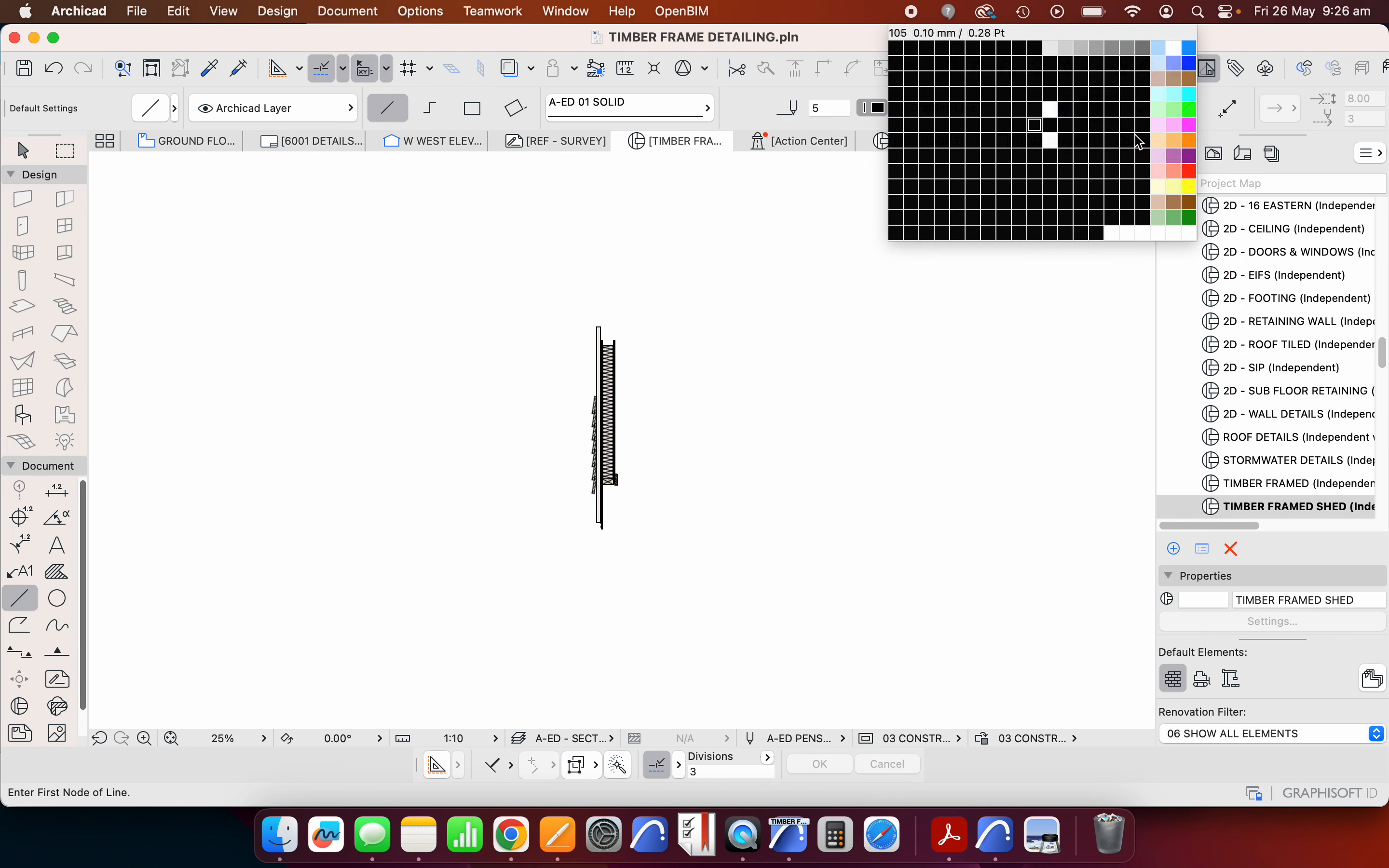
left_click(1192, 178)
- Draw a horizontal 4600 by 3400 rectangle beside the pasted wall using the rotated rectangle line method
left_click(472, 109)
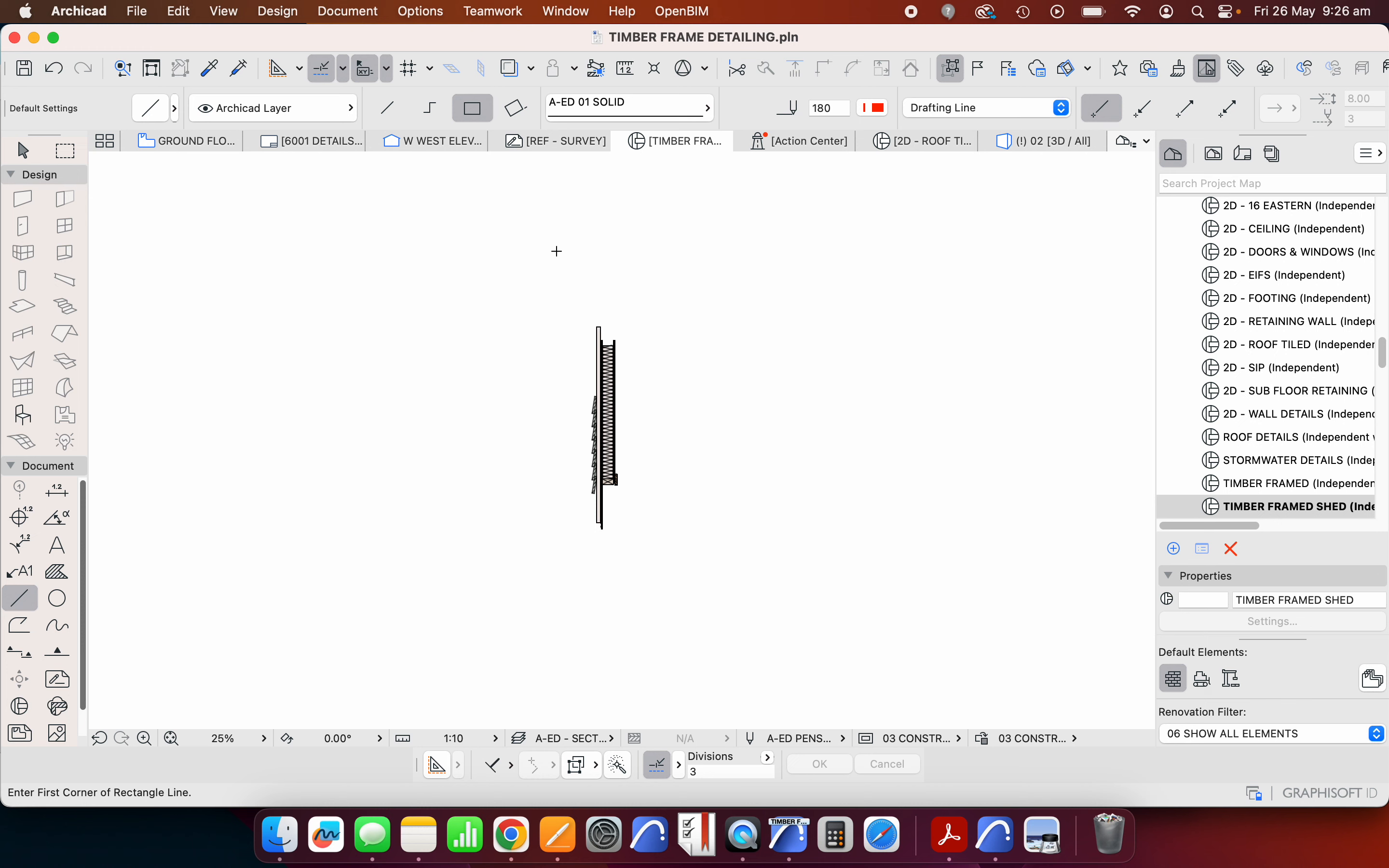
left_click(520, 109)
scroll(469, 362, "down", 3)
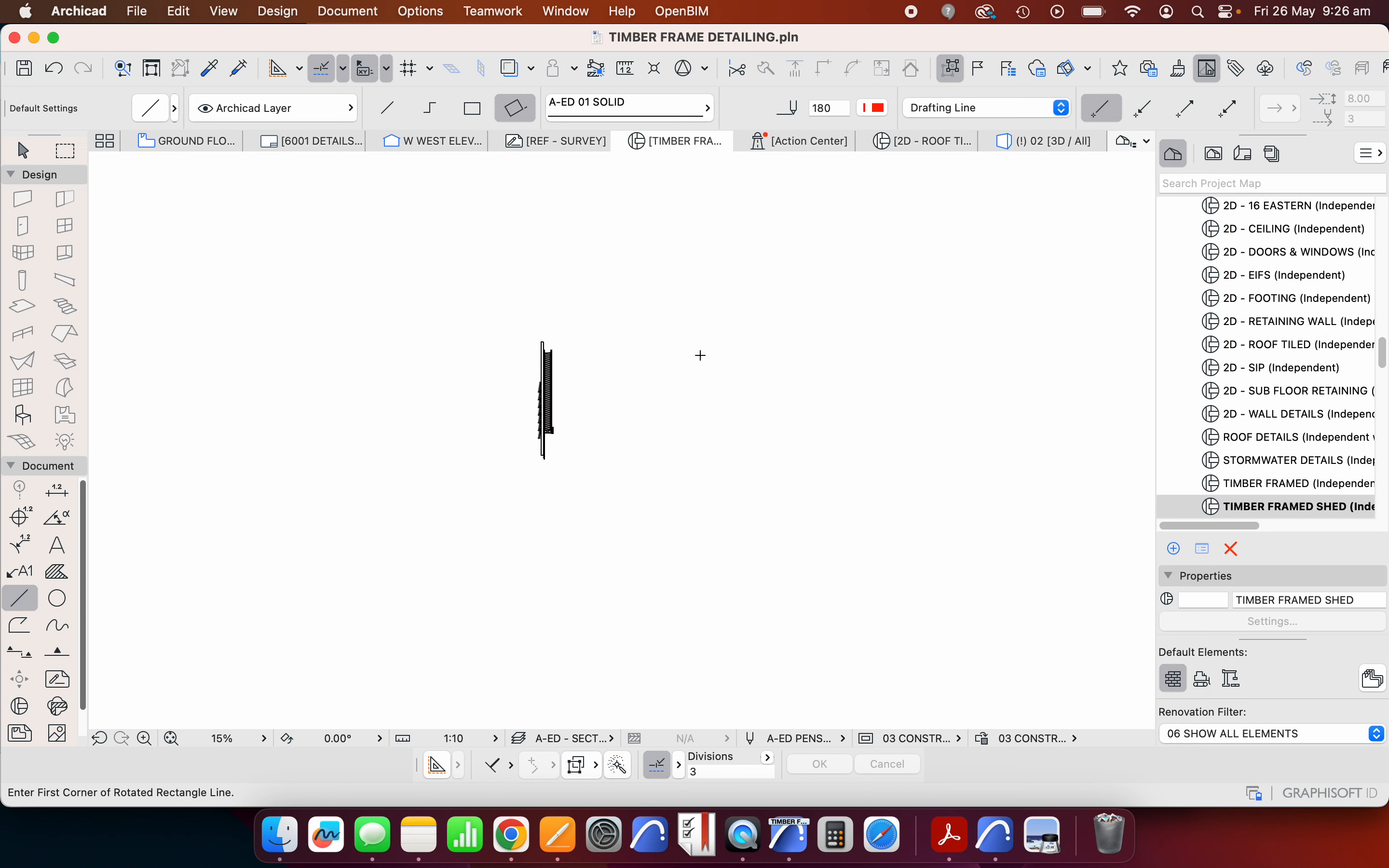
scroll(643, 430, "down", 3)
scroll(626, 473, "down", 5)
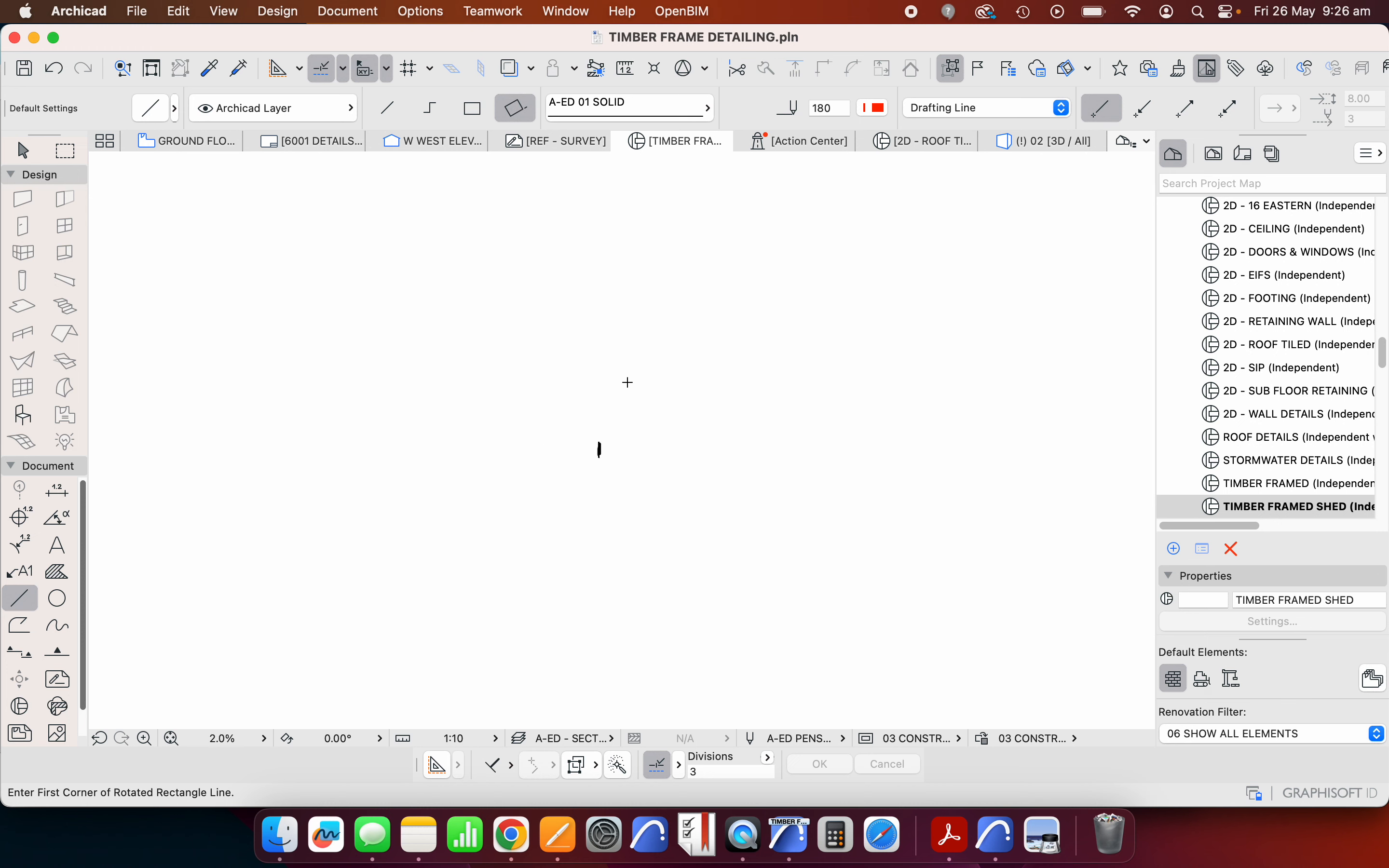
left_click(171, 739)
scroll(574, 460, "down", 3)
scroll(478, 478, "down", 1)
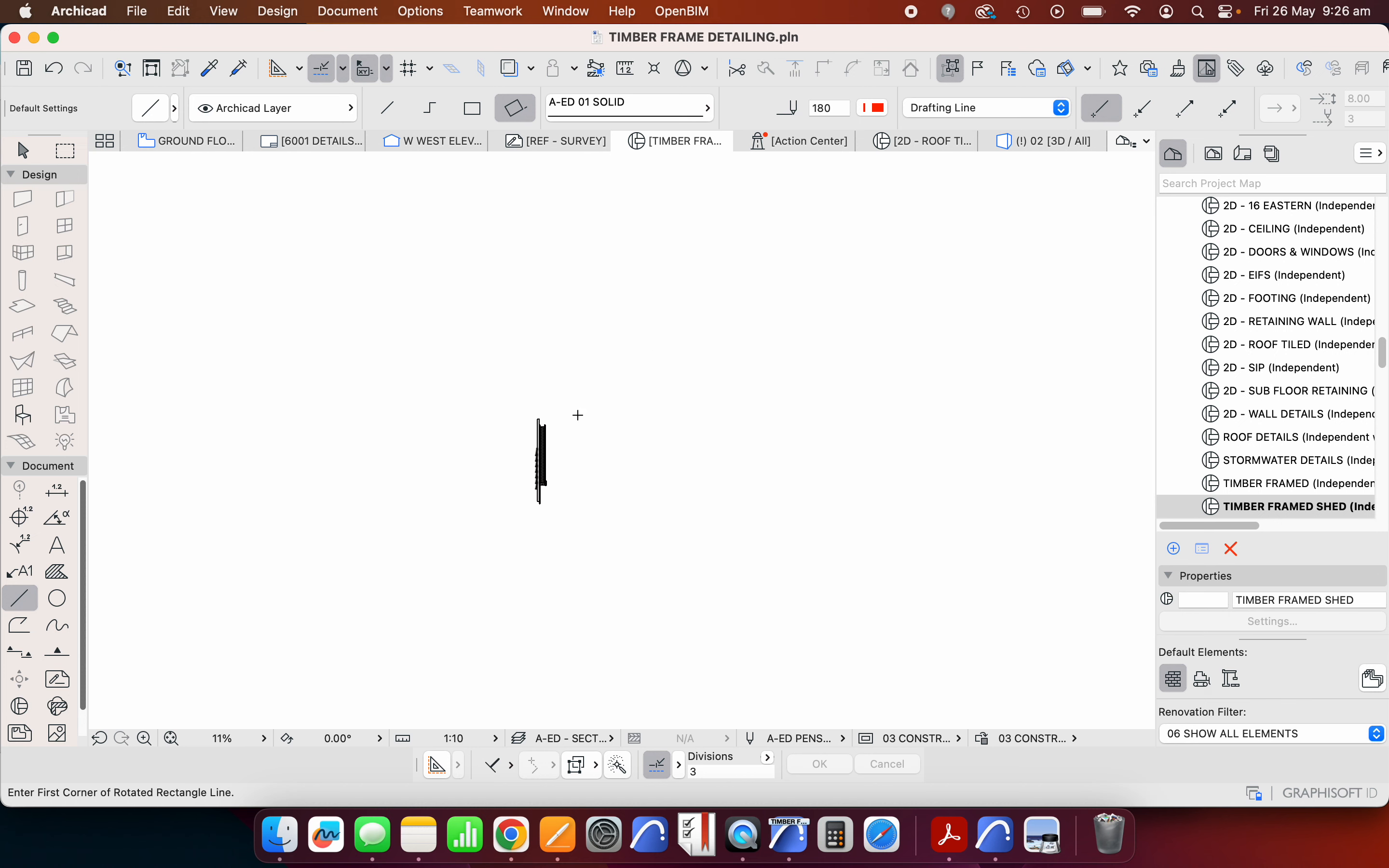
left_click(685, 404)
key("Tab")
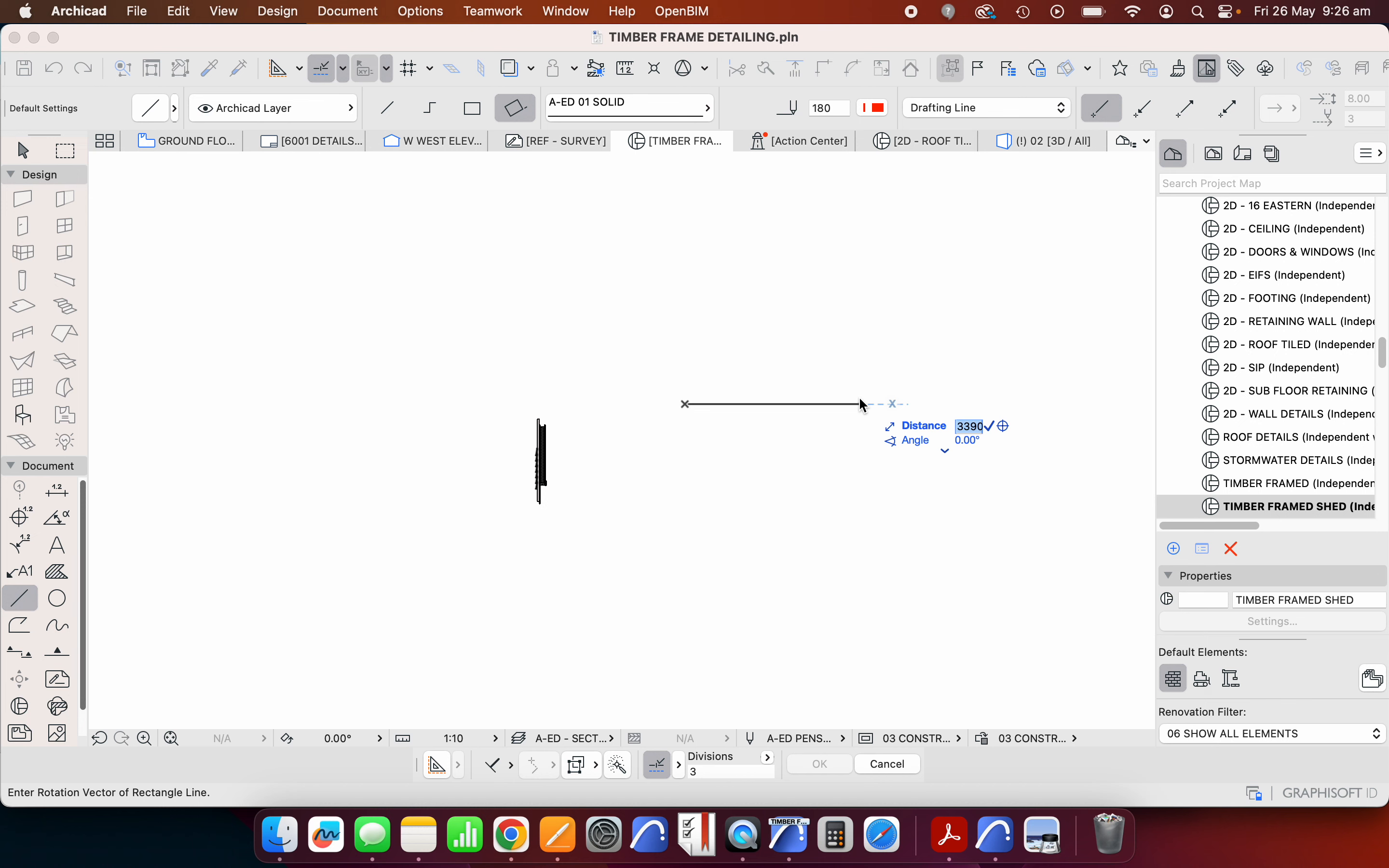
type("4600")
key("Return")
key("Tab")
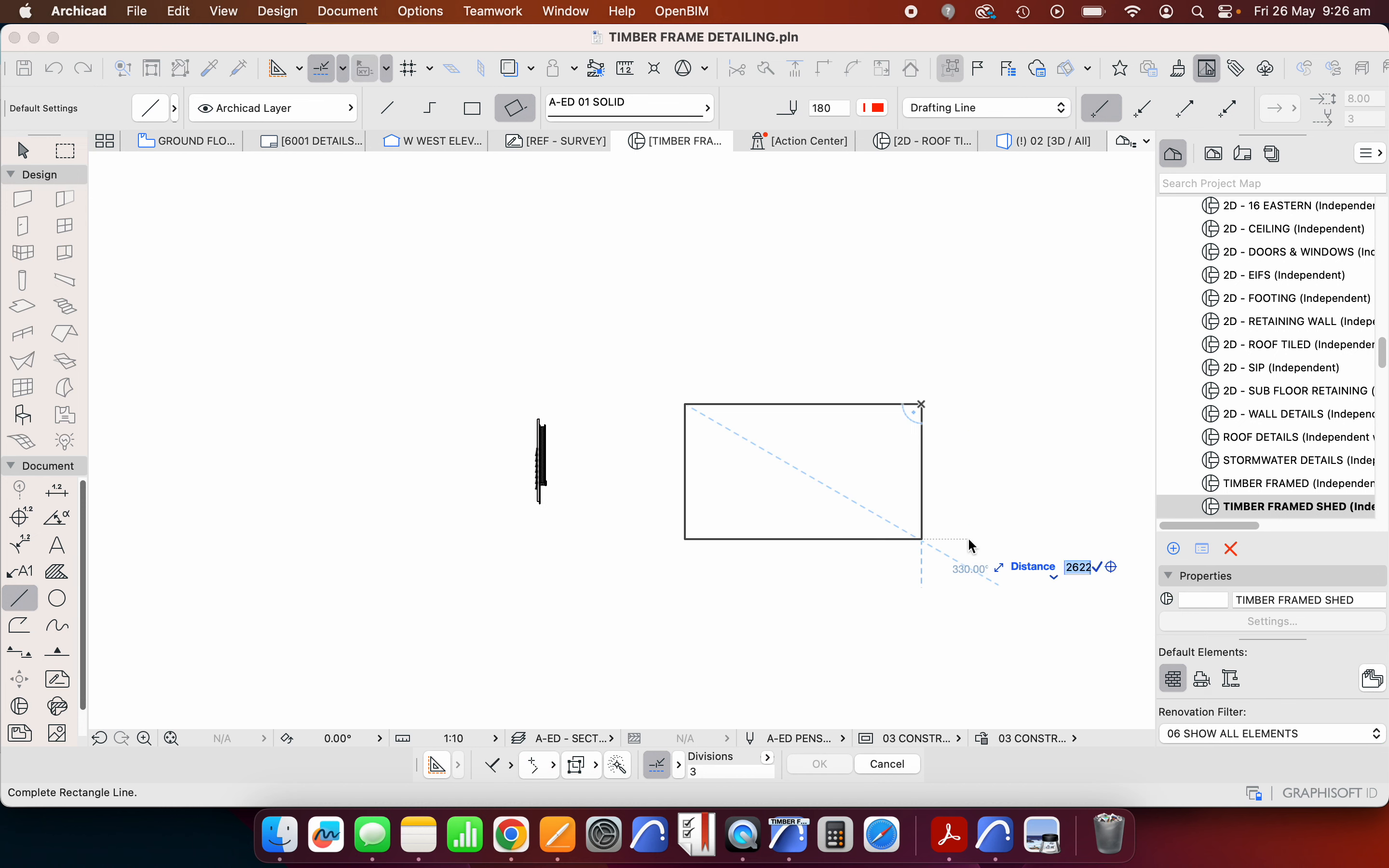
type("3400")
key("Return")
key("Escape")
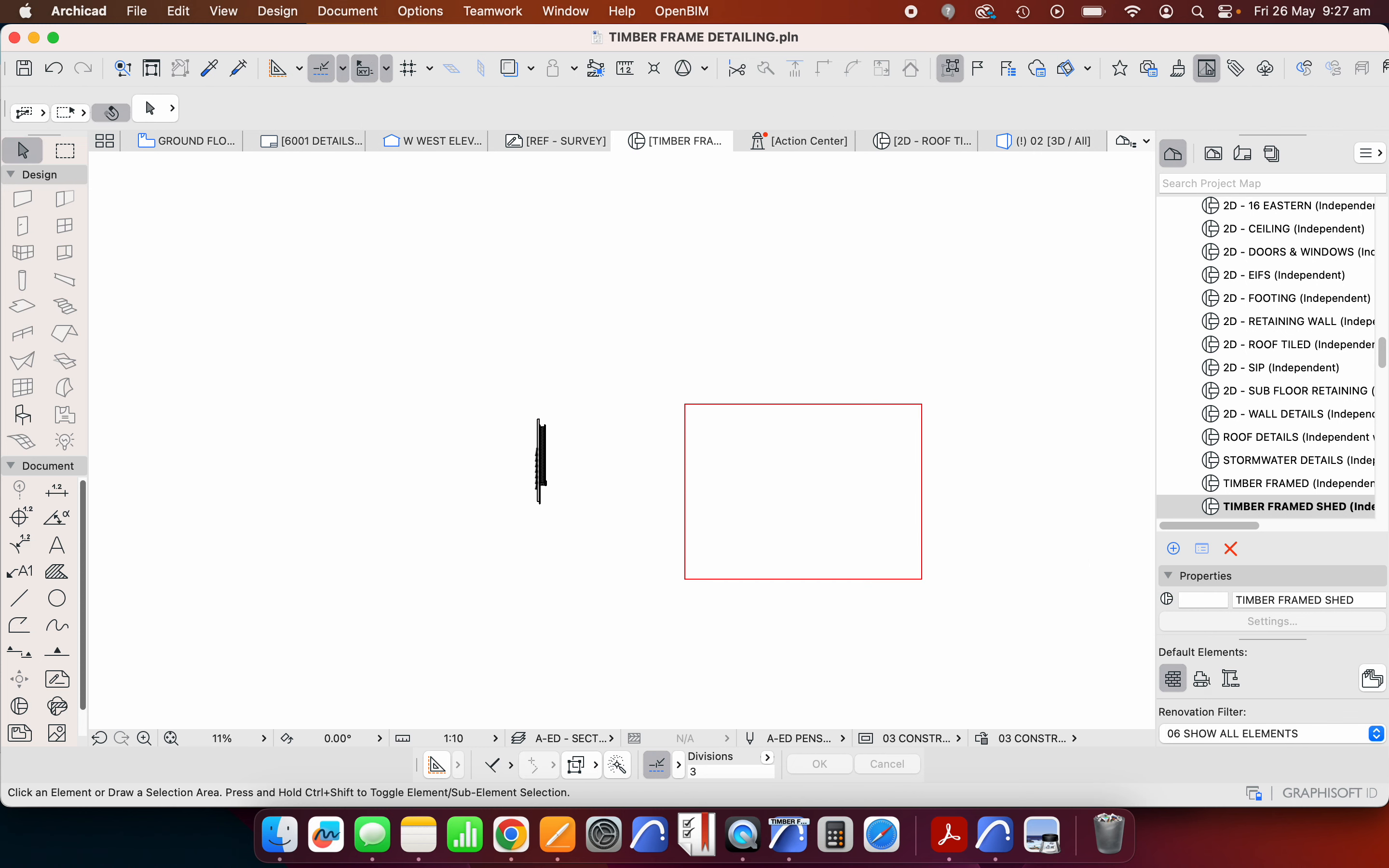
scroll(855, 506, "up", 3)
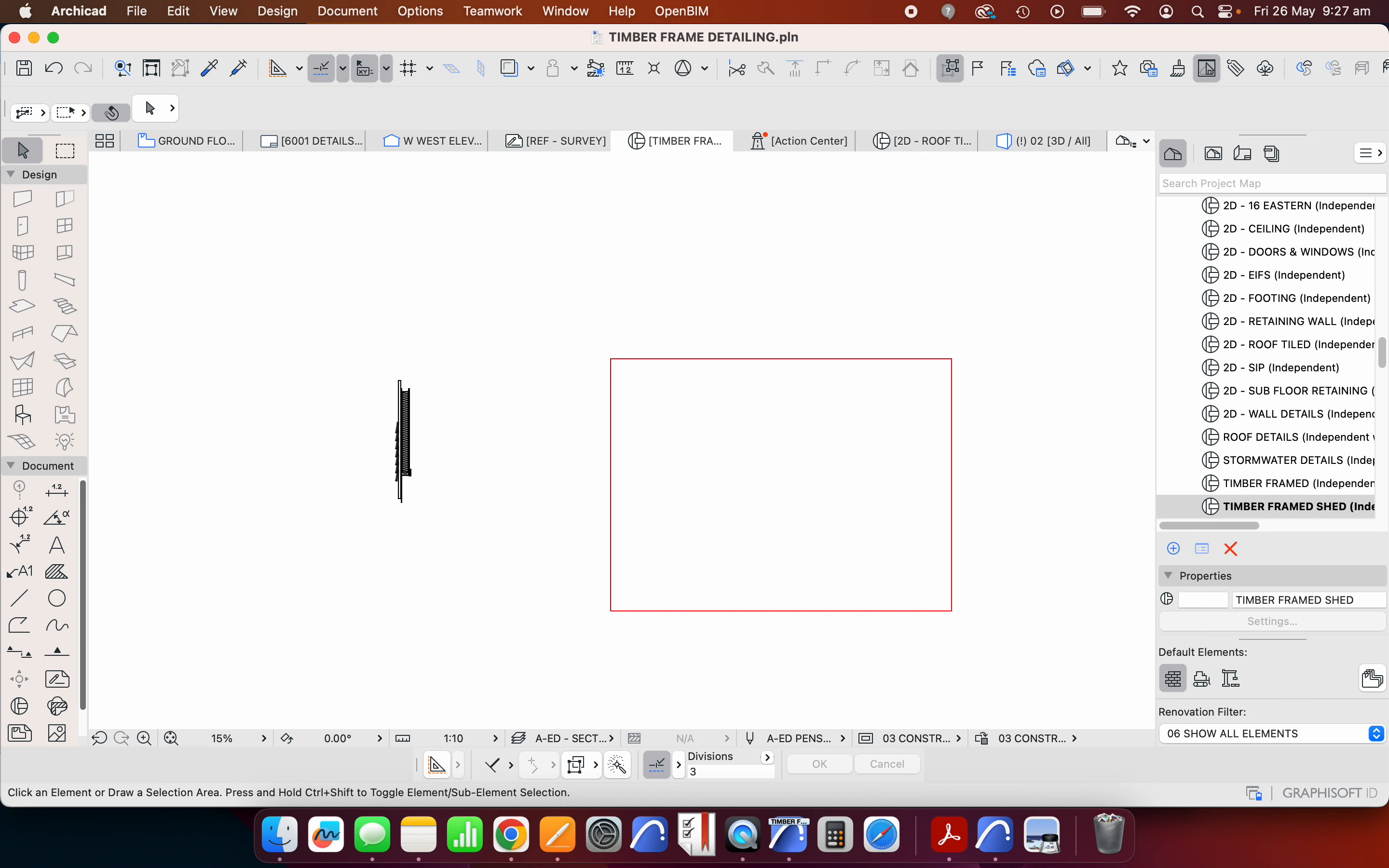
scroll(402, 443, "up", 10)
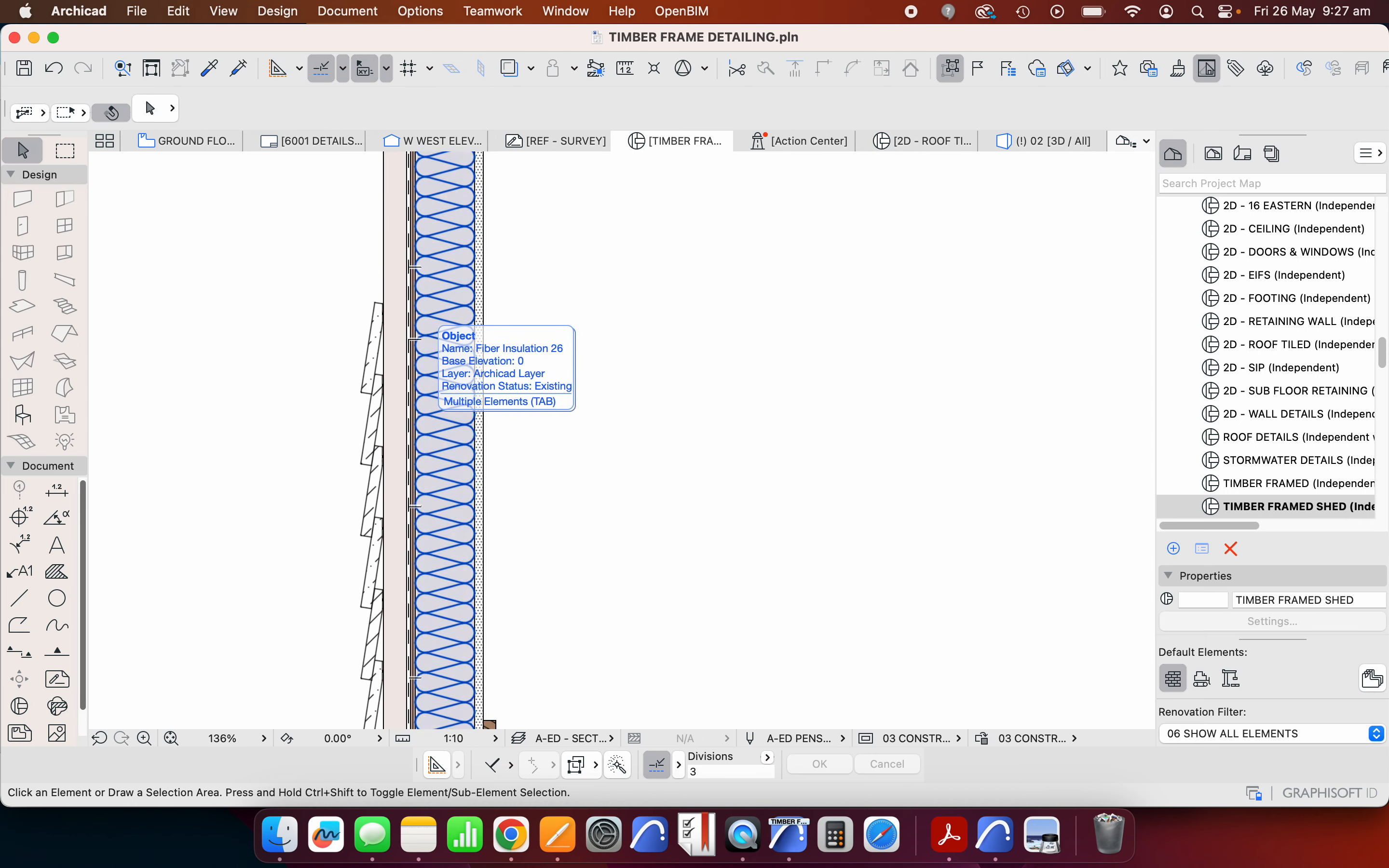
- Measure the weatherboard cladding's horizontal depth from its lower front corner to its back face with the Line tool
key("l")
scroll(381, 442, "up", 5)
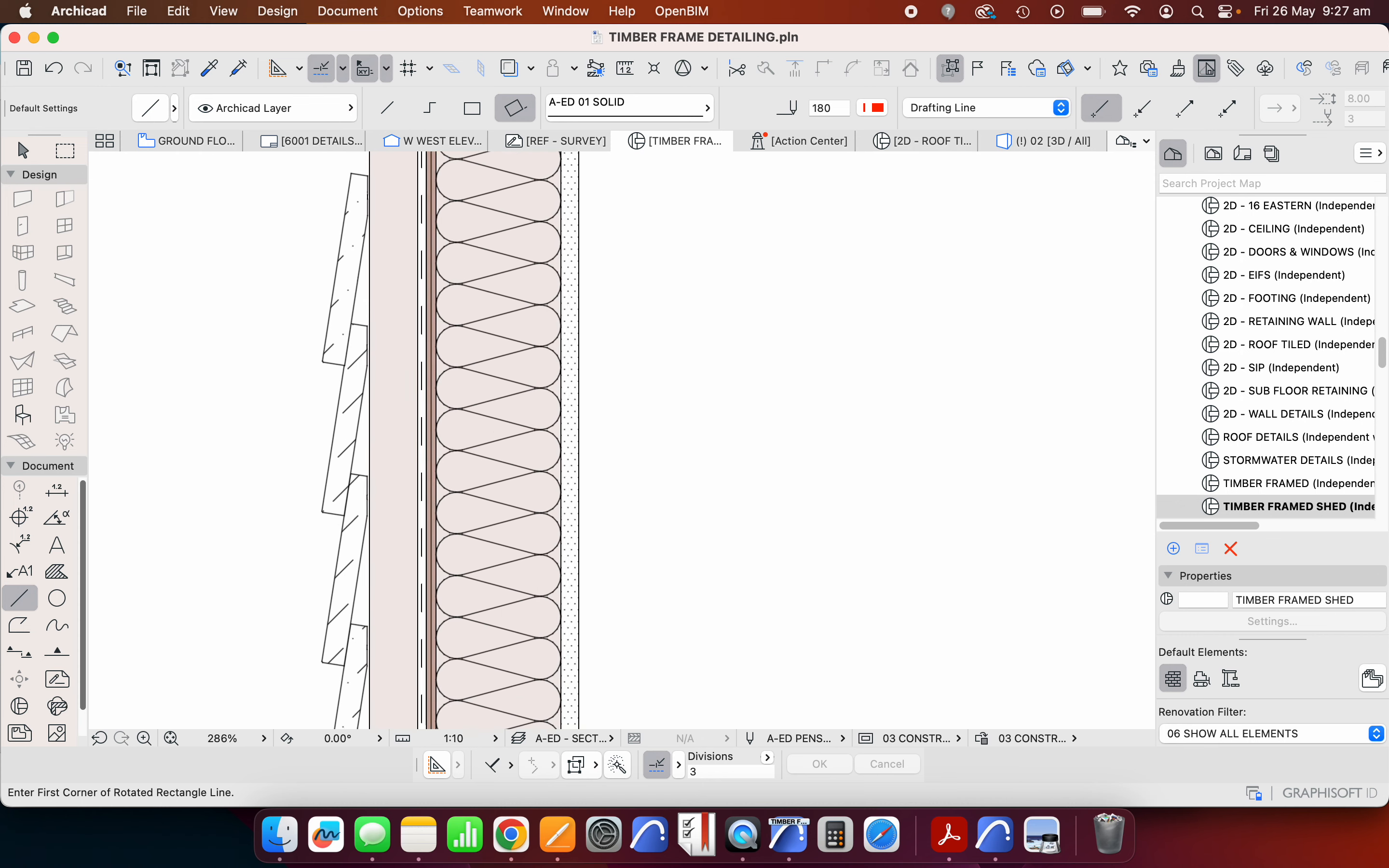
scroll(570, 442, "down", 1)
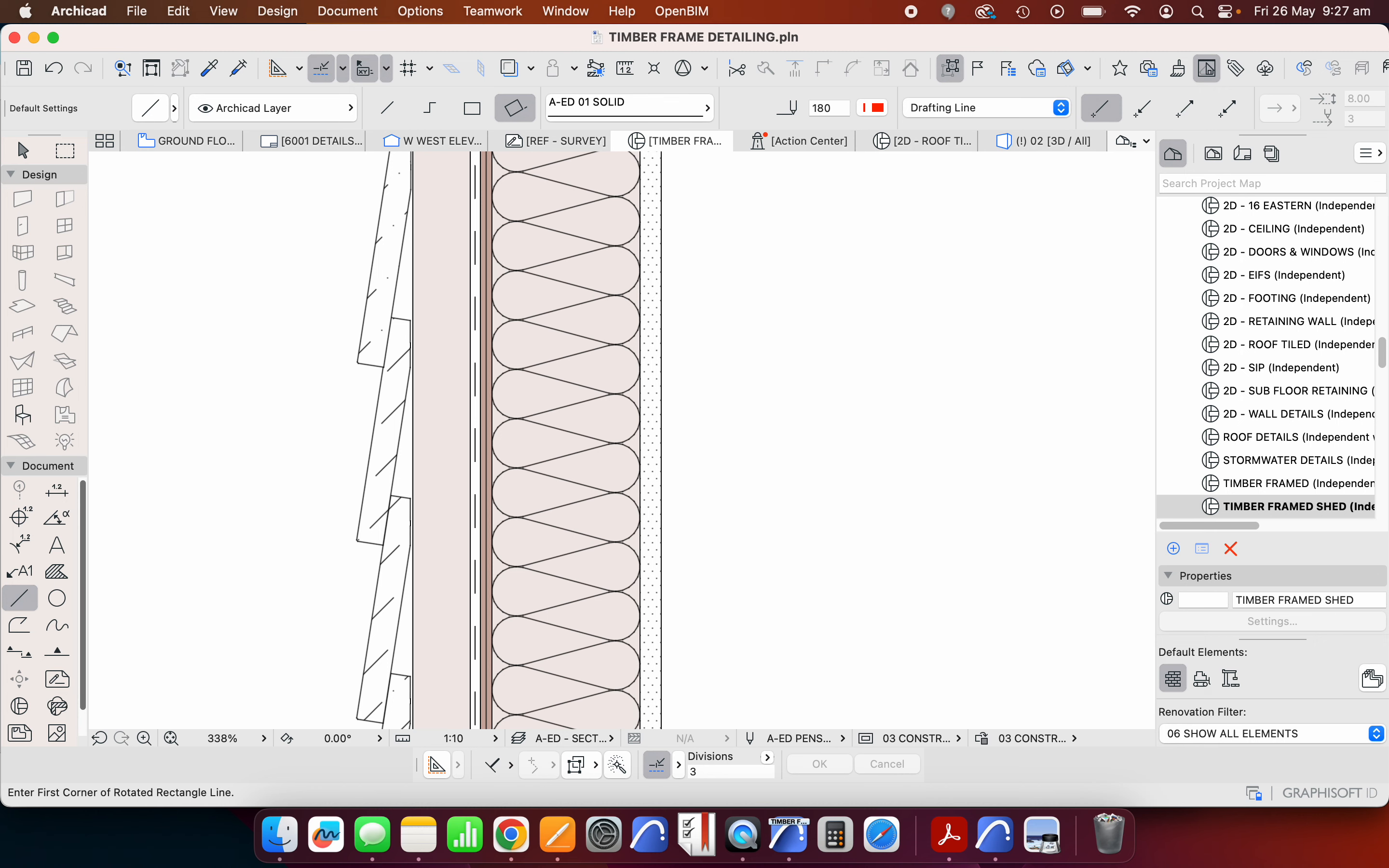
scroll(441, 443, "down", 3)
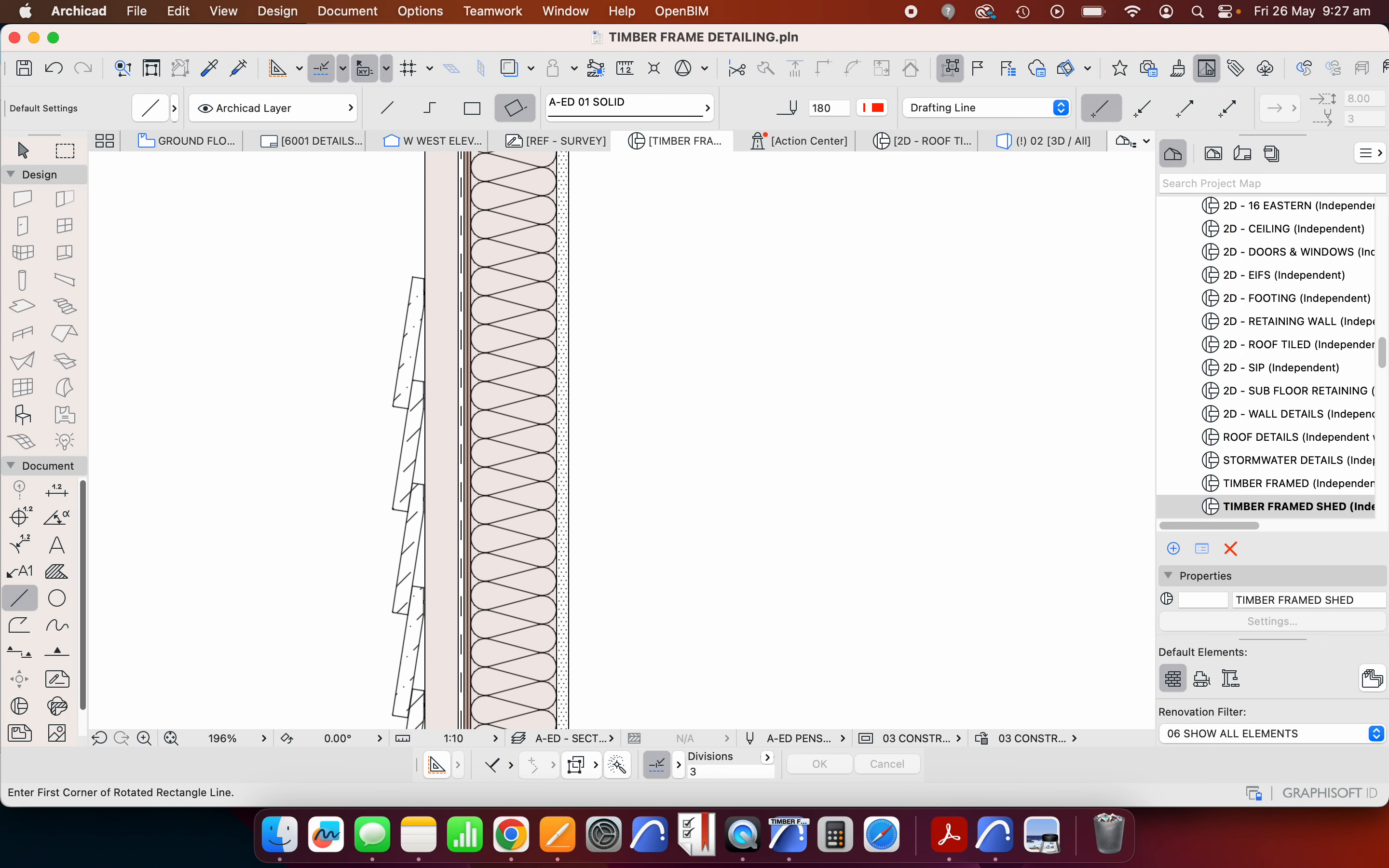
scroll(453, 248, "up", 4)
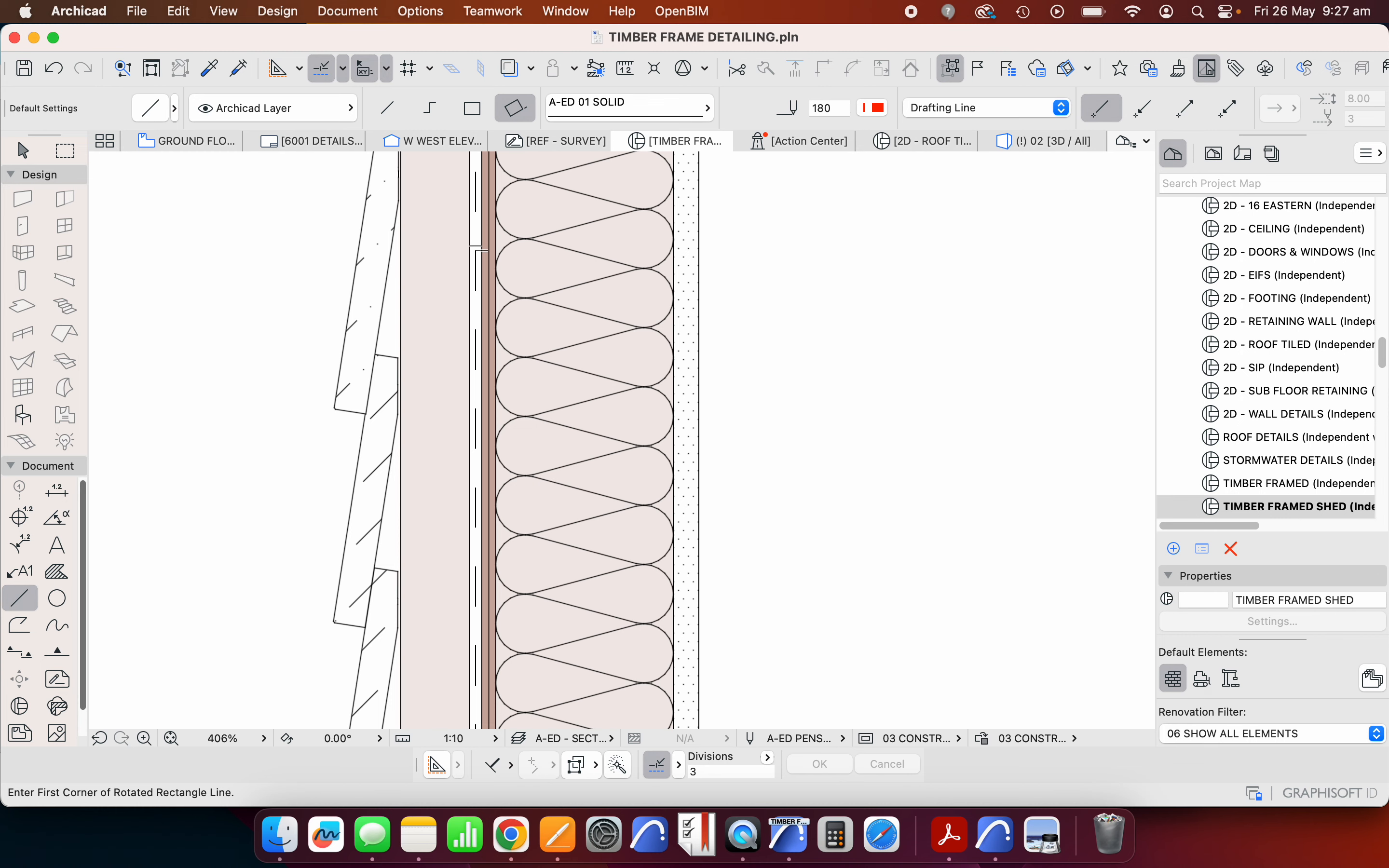
scroll(643, 372, "down", 3)
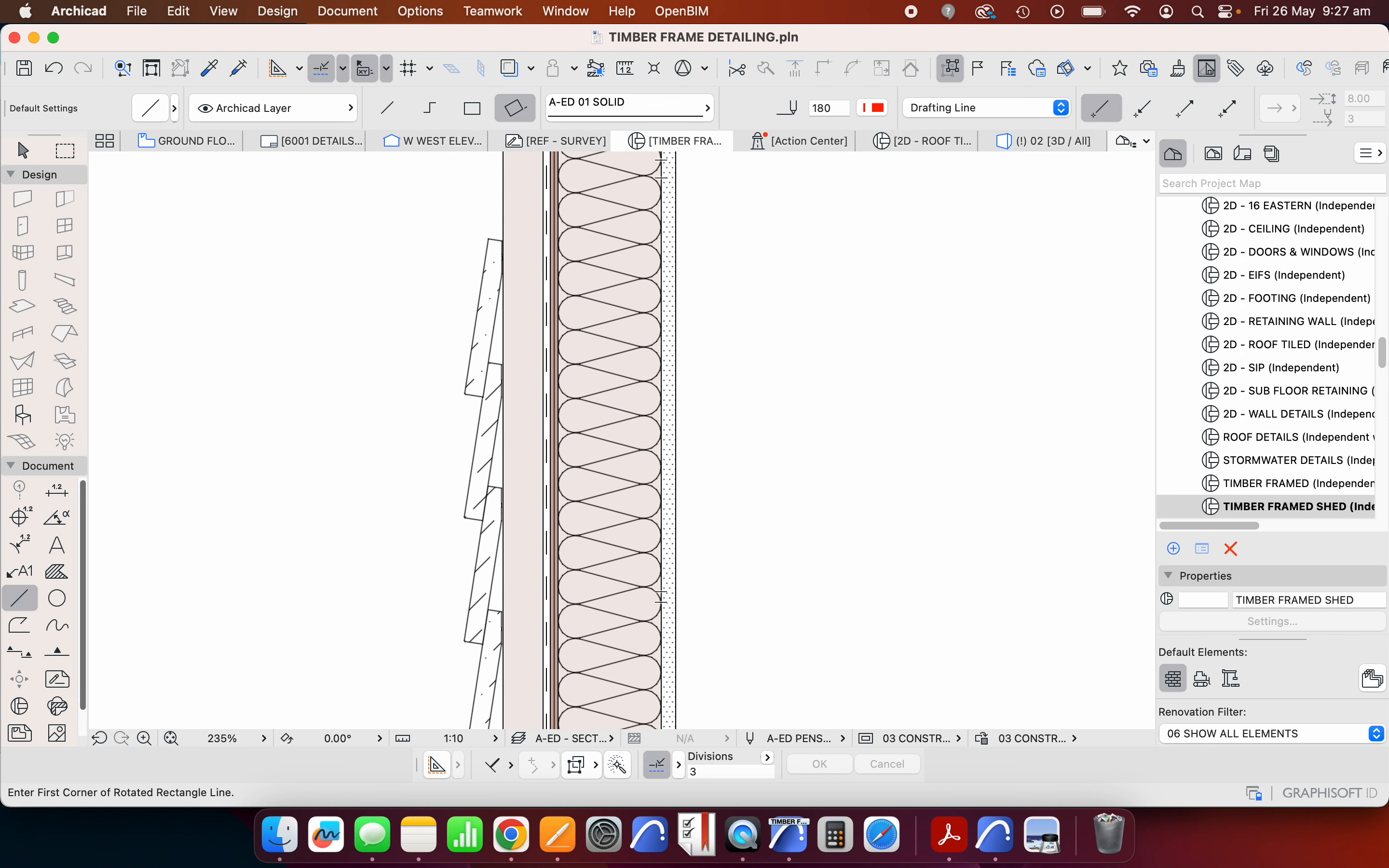
scroll(661, 598, "up", 3)
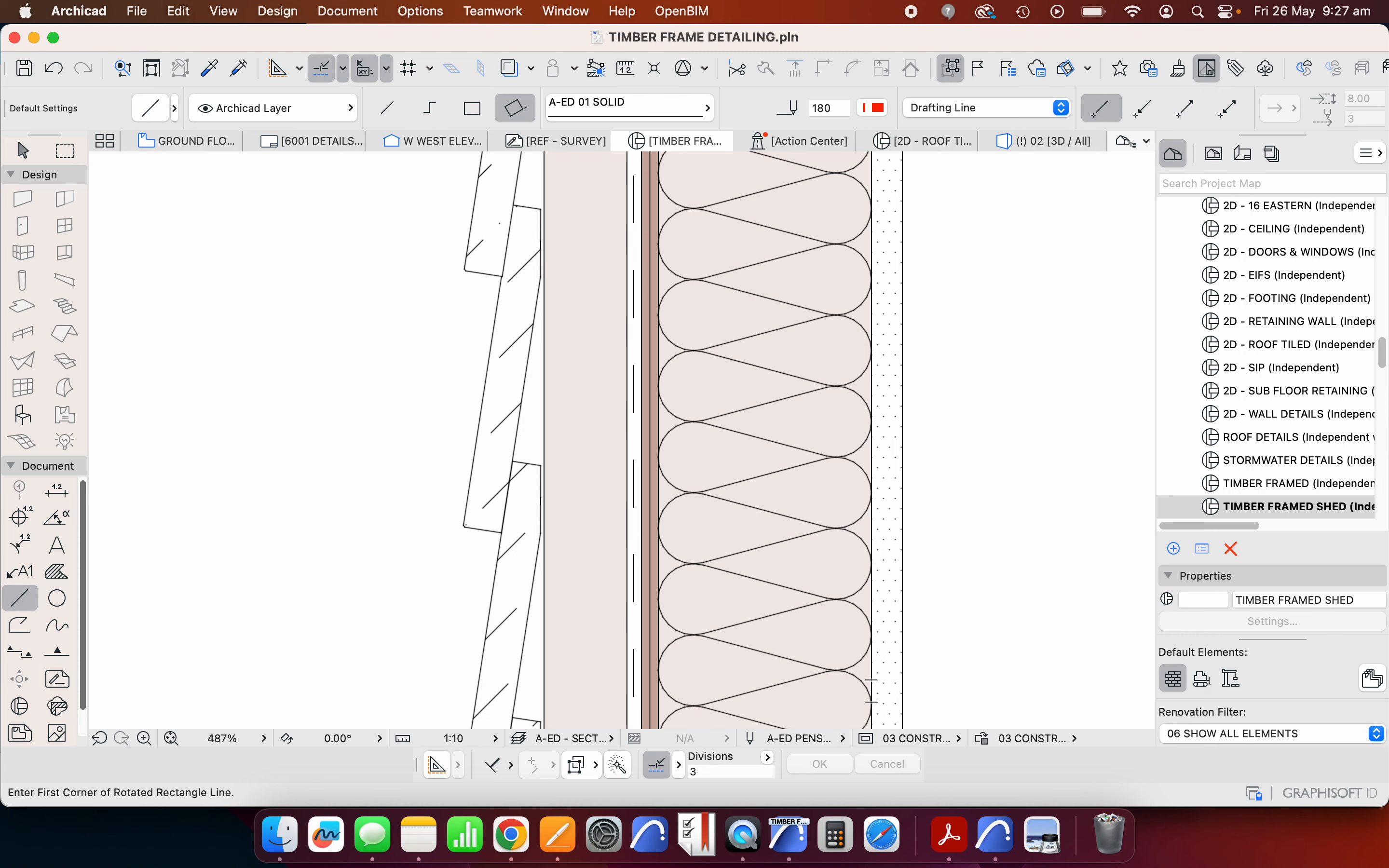
left_click(464, 525)
scroll(507, 525, "up", 3)
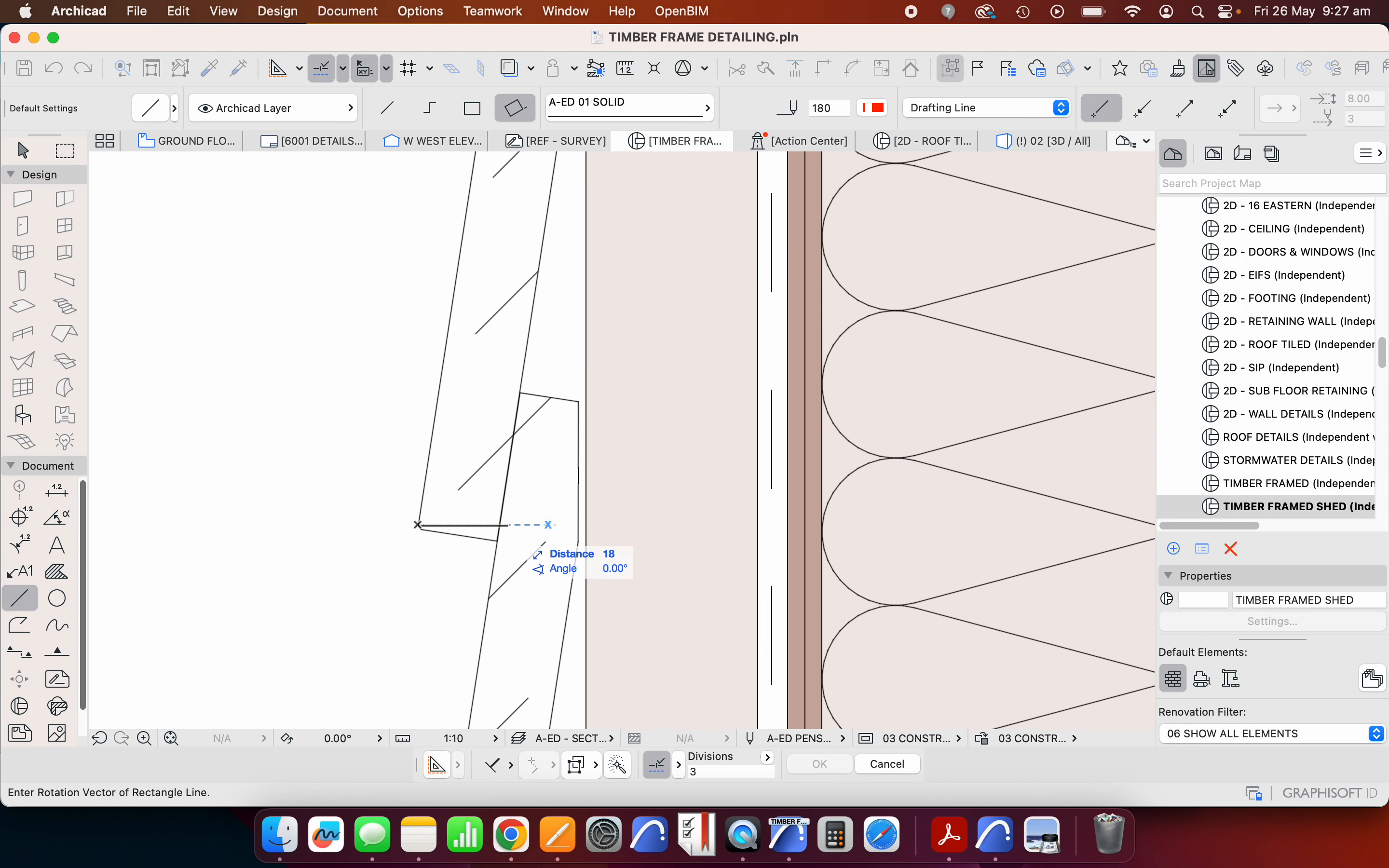
scroll(408, 534, "up", 2)
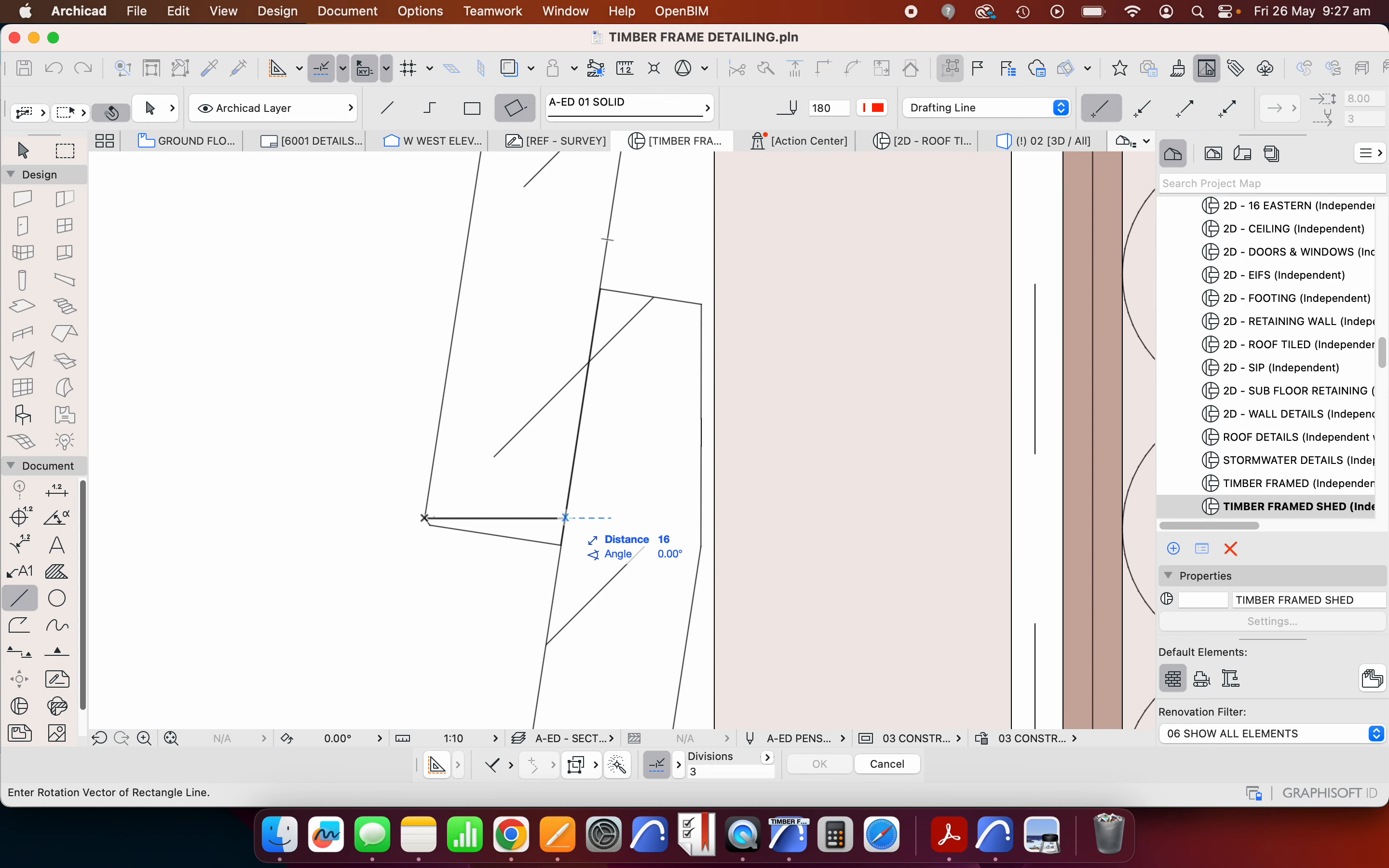
scroll(566, 518, "down", 3)
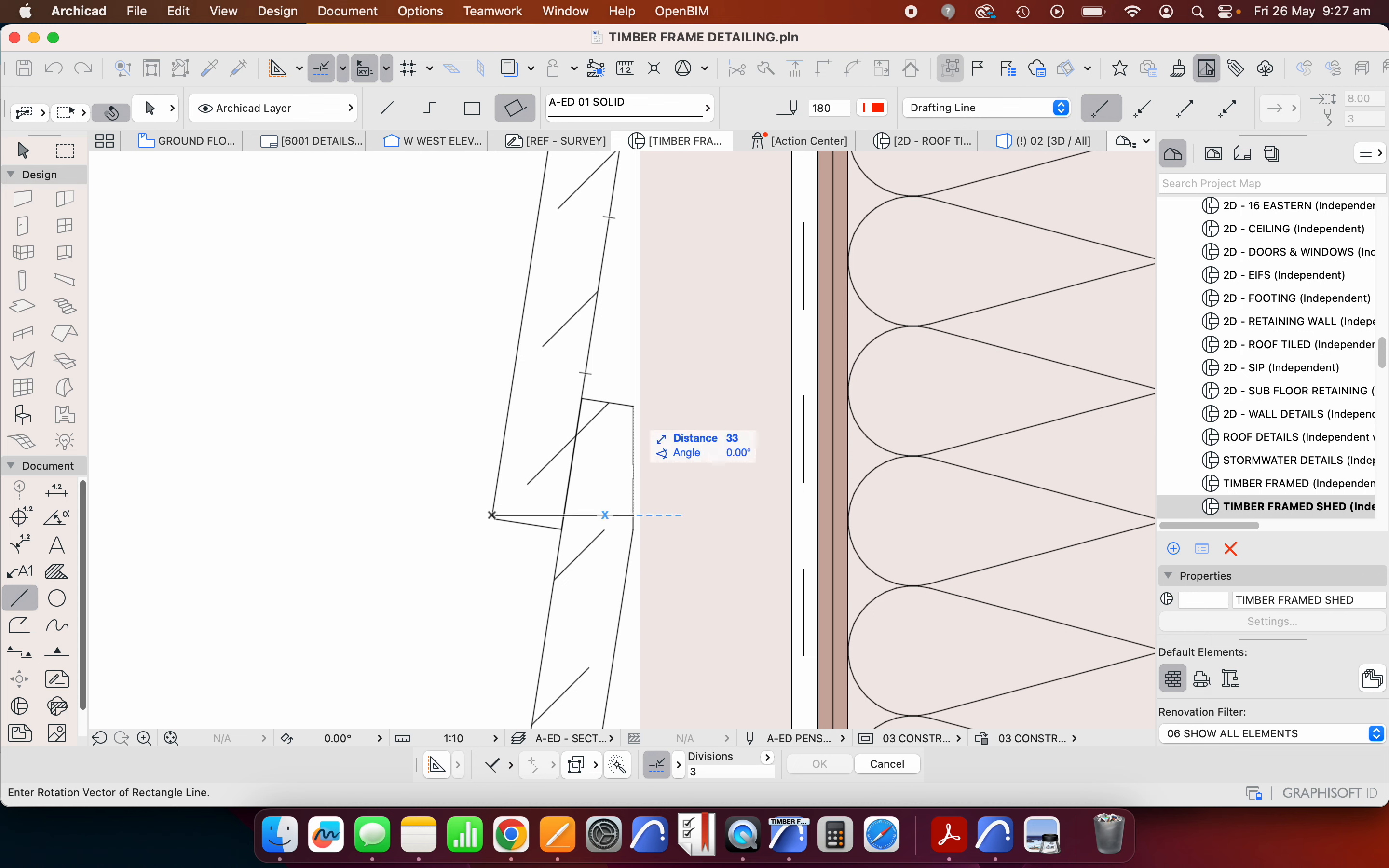
scroll(634, 410, "up", 2)
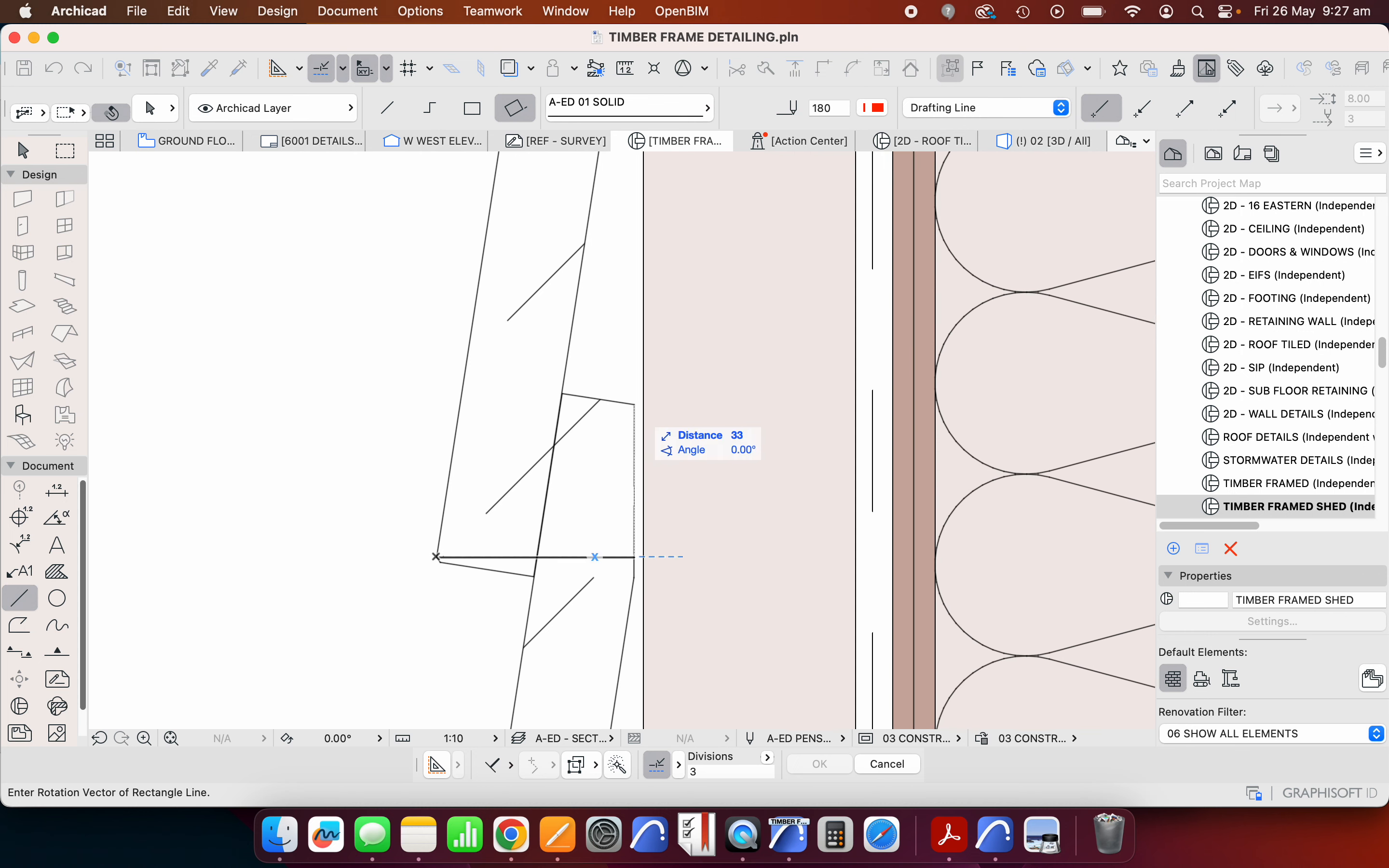
left_click(634, 405)
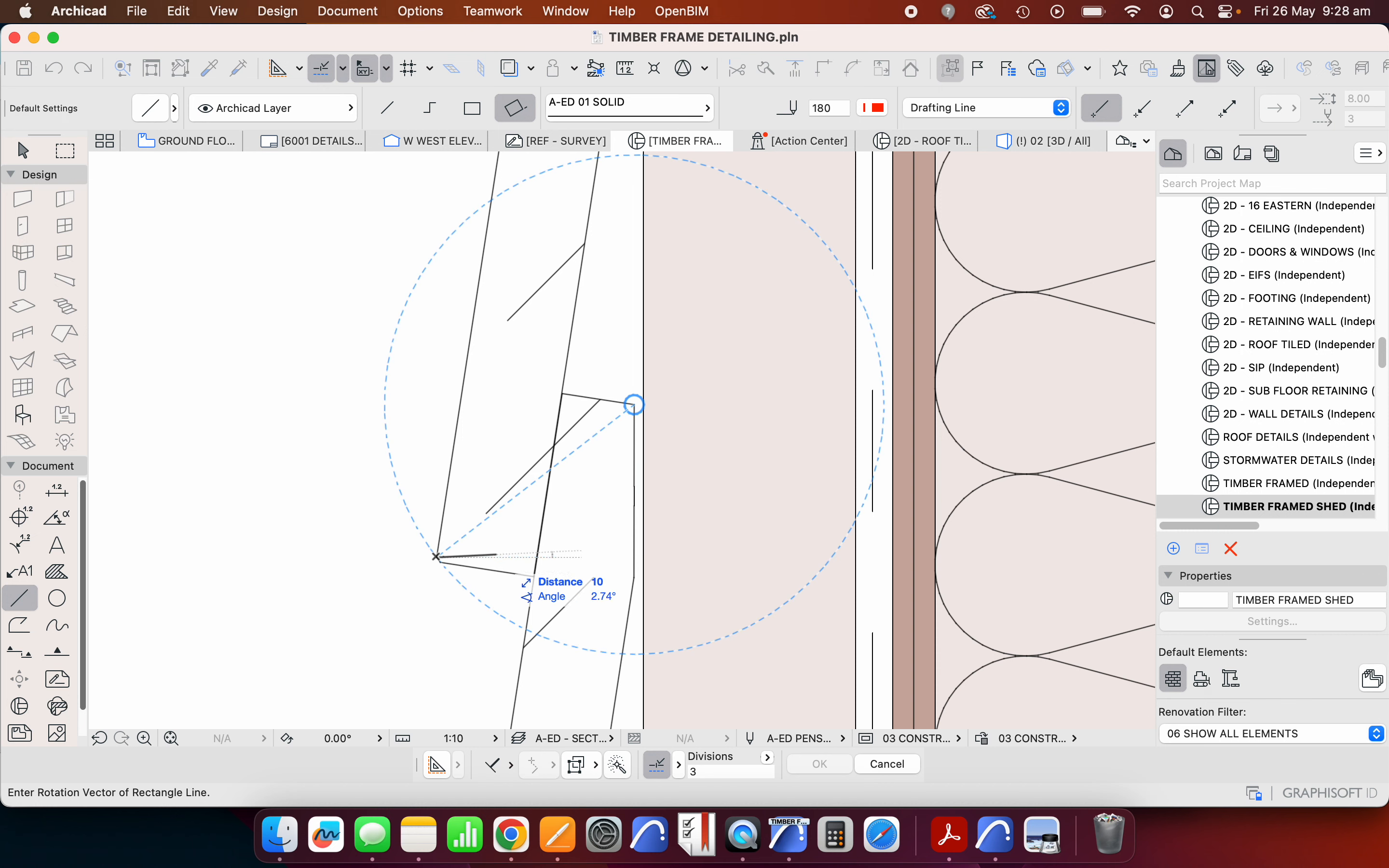
left_click(436, 557)
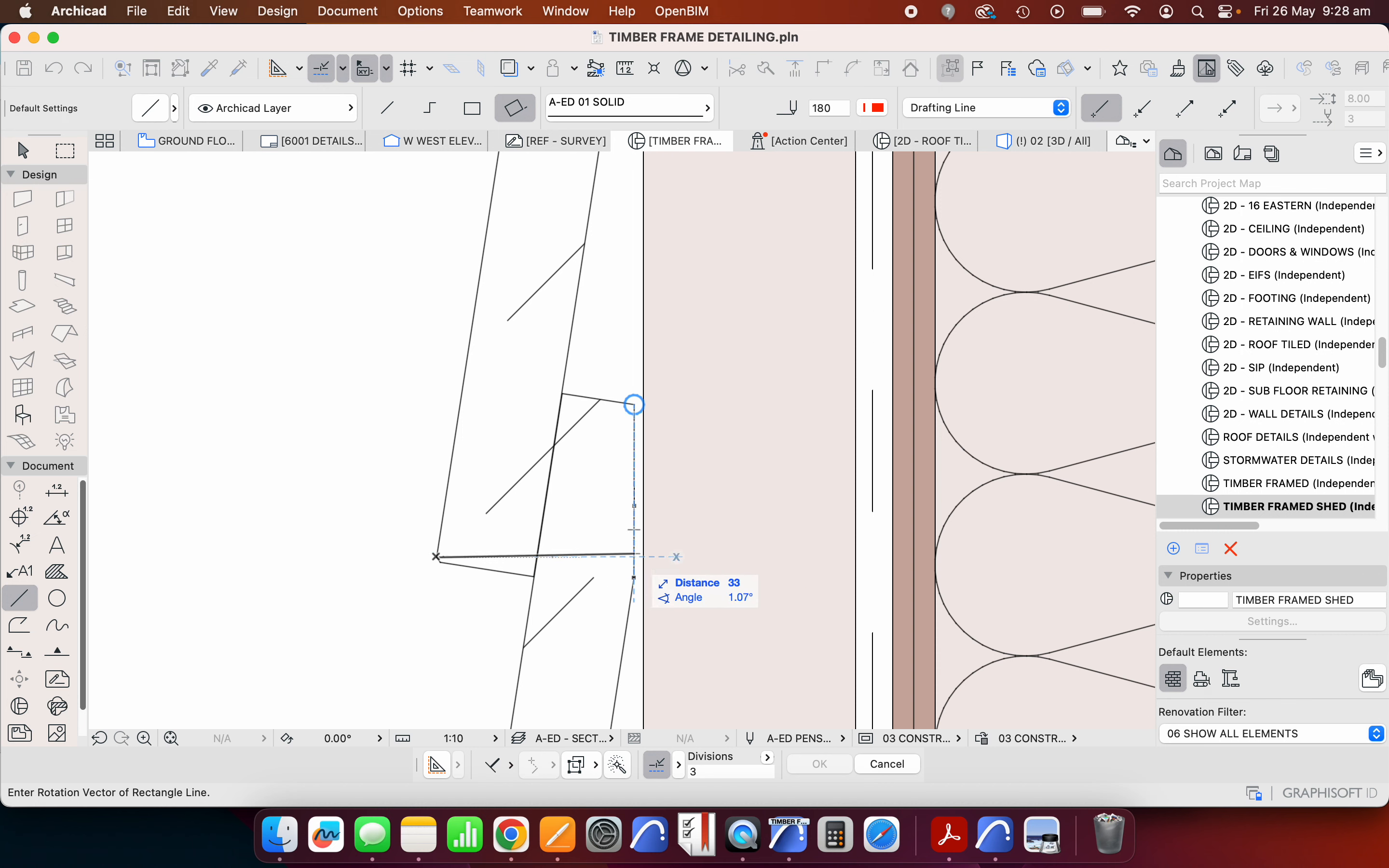
scroll(425, 440, "down", 10)
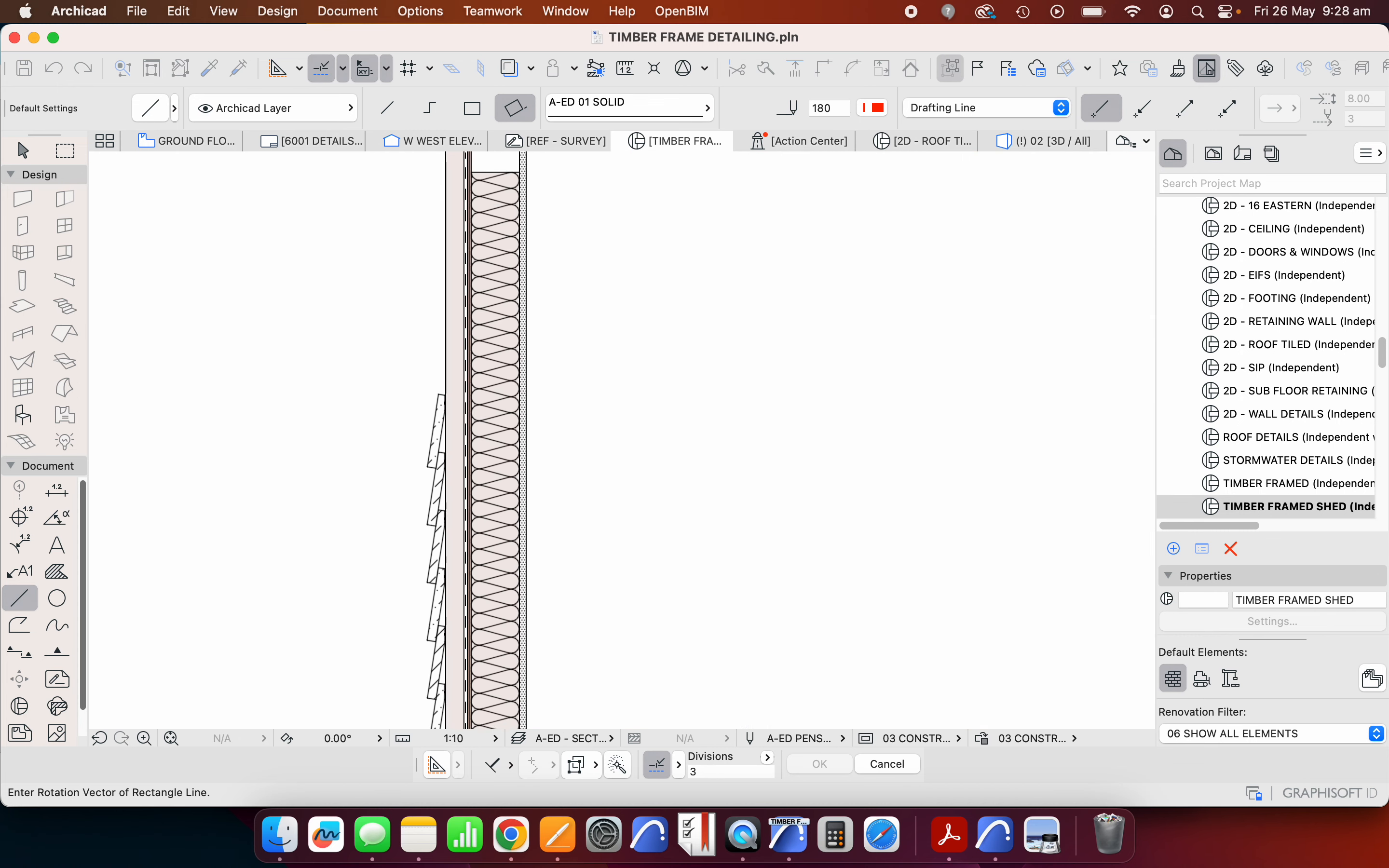
key("Escape")
key("Escape")
- Offset a copy of the 4600 by 3400 rectangle inward by 35
scroll(329, 372, "down", 5)
left_click_drag(457, 291, 708, 543)
left_click(20, 598)
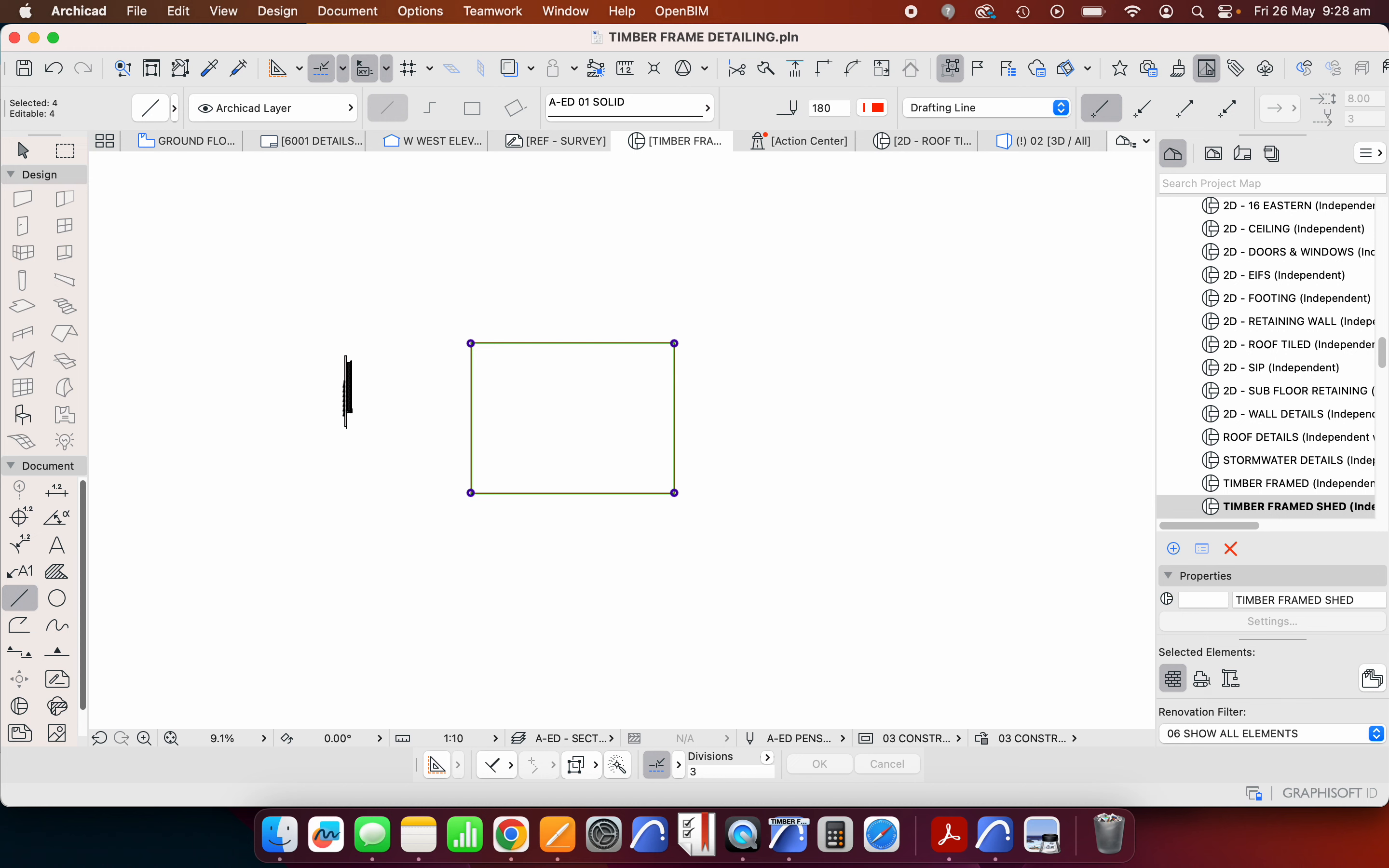
left_click(496, 765)
left_click(586, 785)
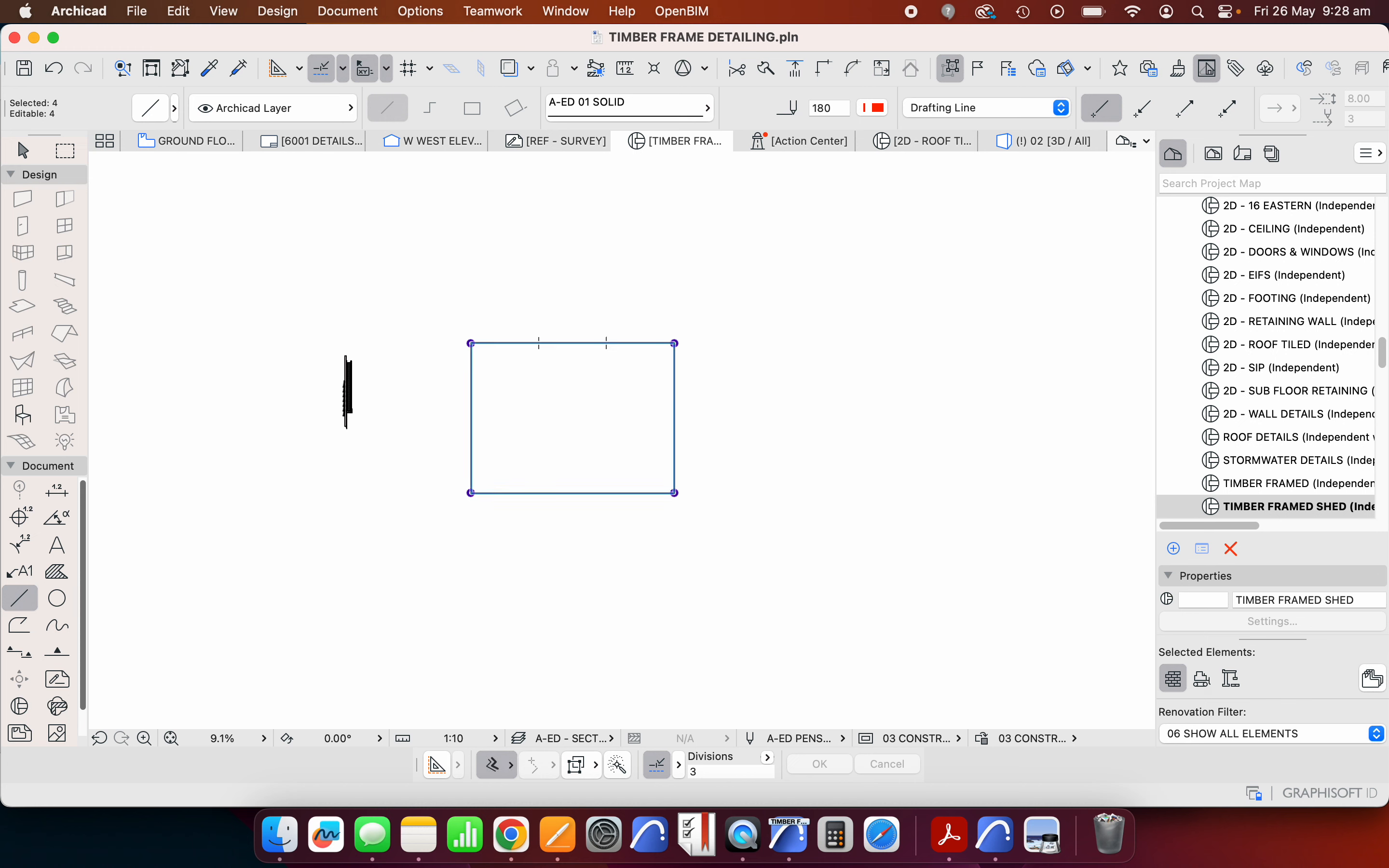
left_click(562, 343)
type("3")
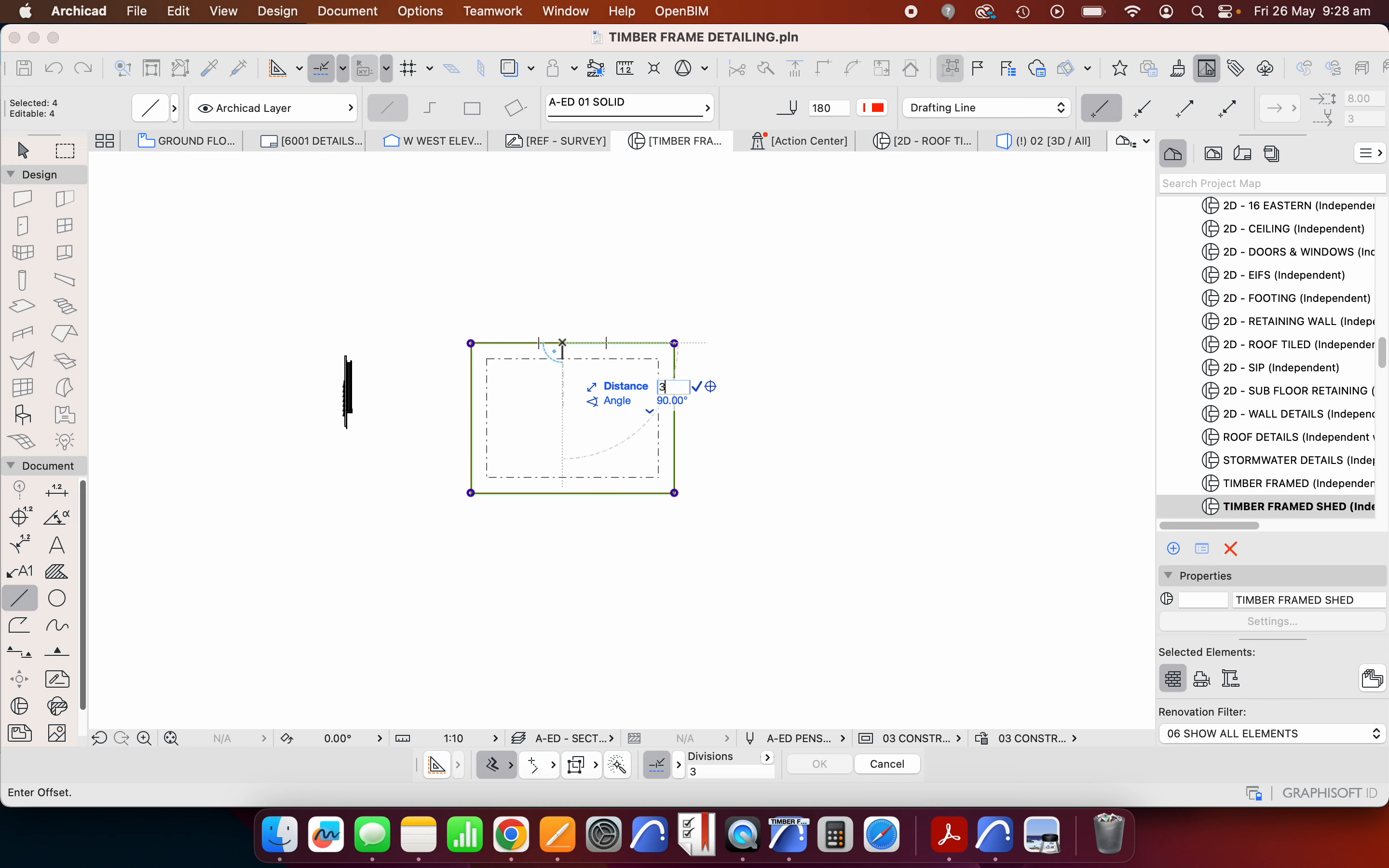
type("5")
key("Return")
key("Escape")
key("Escape")
- Select all four lines of the inner rectangle and offset a copy of them inward by 90
scroll(500, 344, "up", 1)
scroll(491, 339, "up", 8)
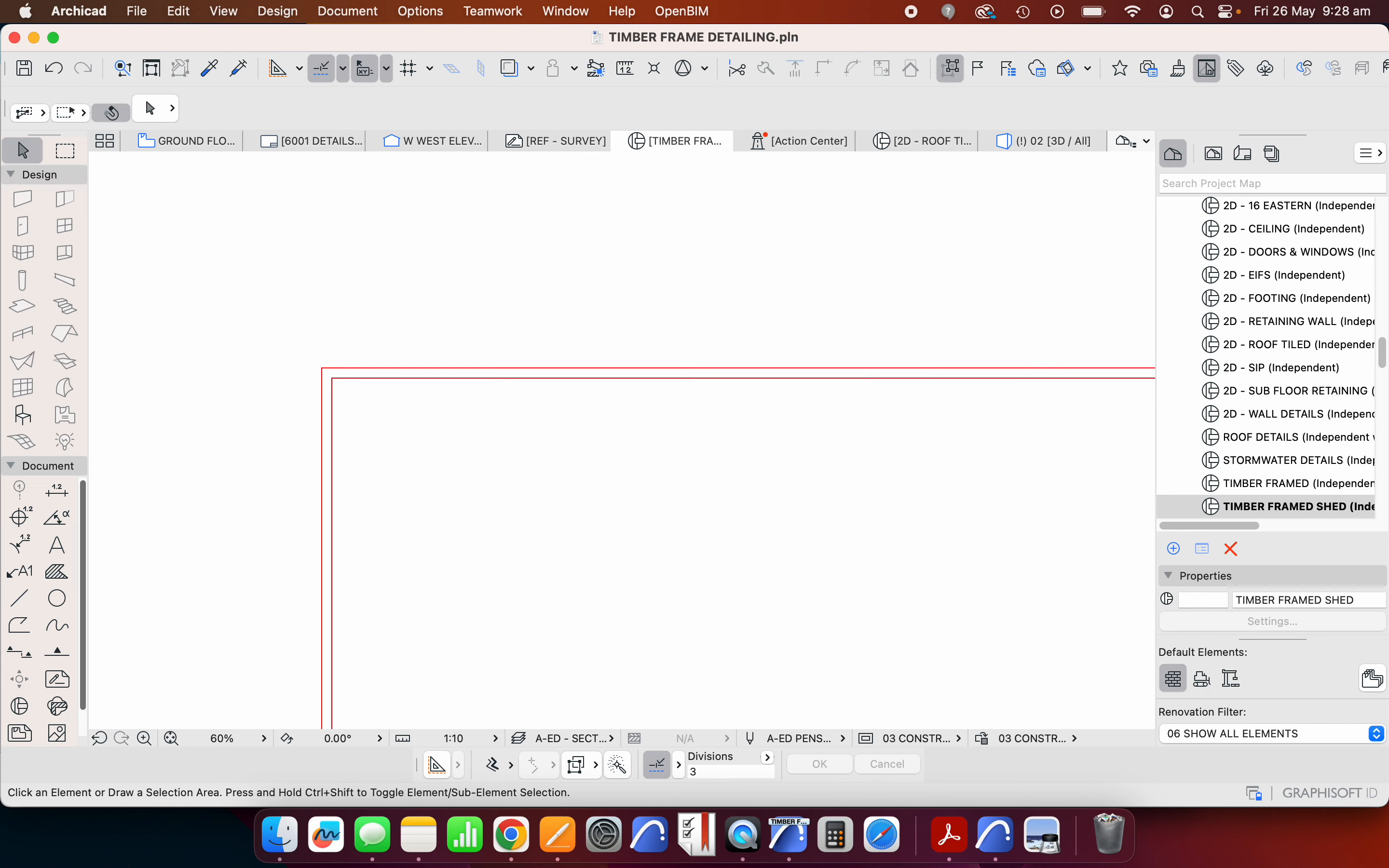
scroll(632, 328, "down", 8)
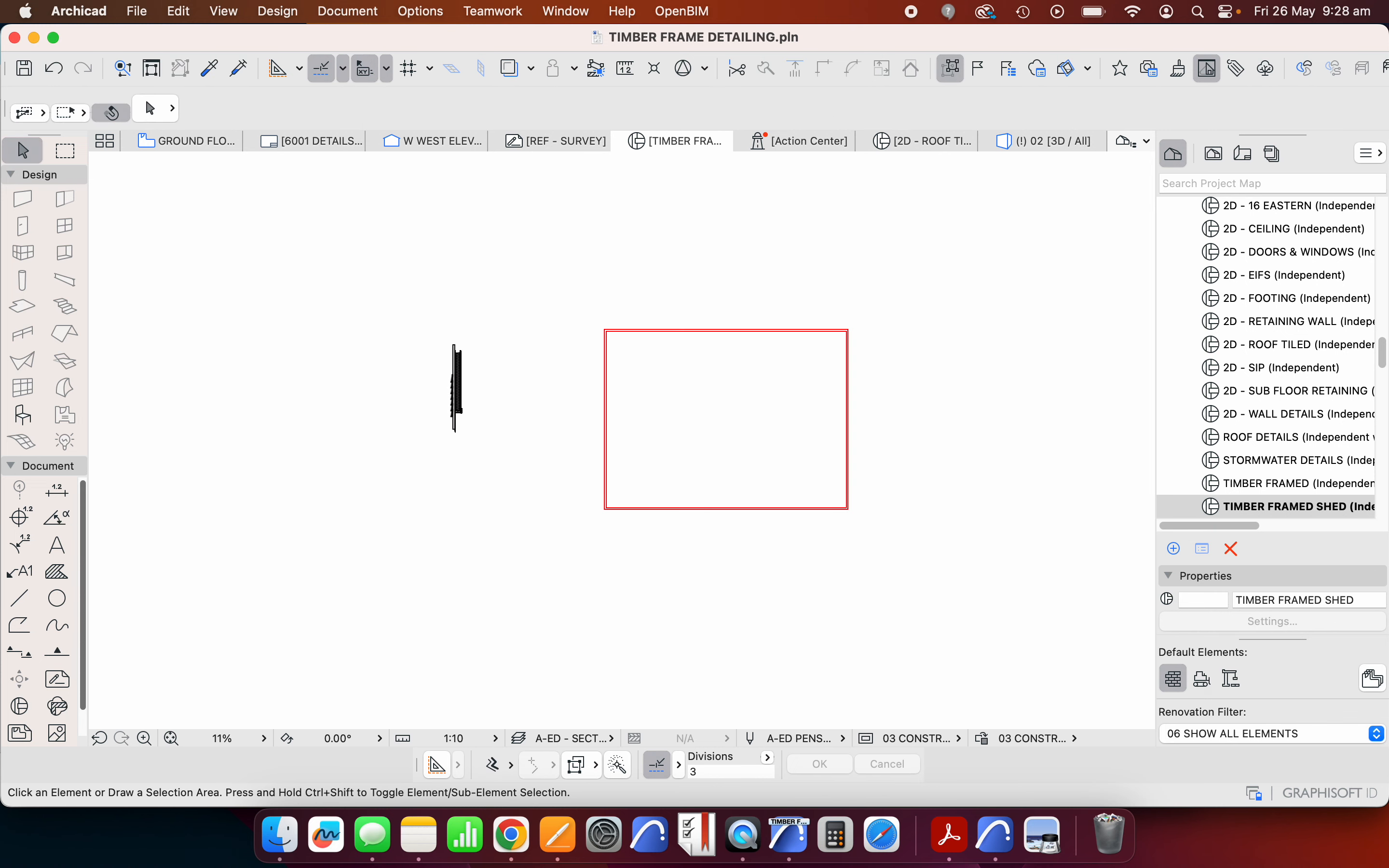
scroll(647, 327, "up", 5)
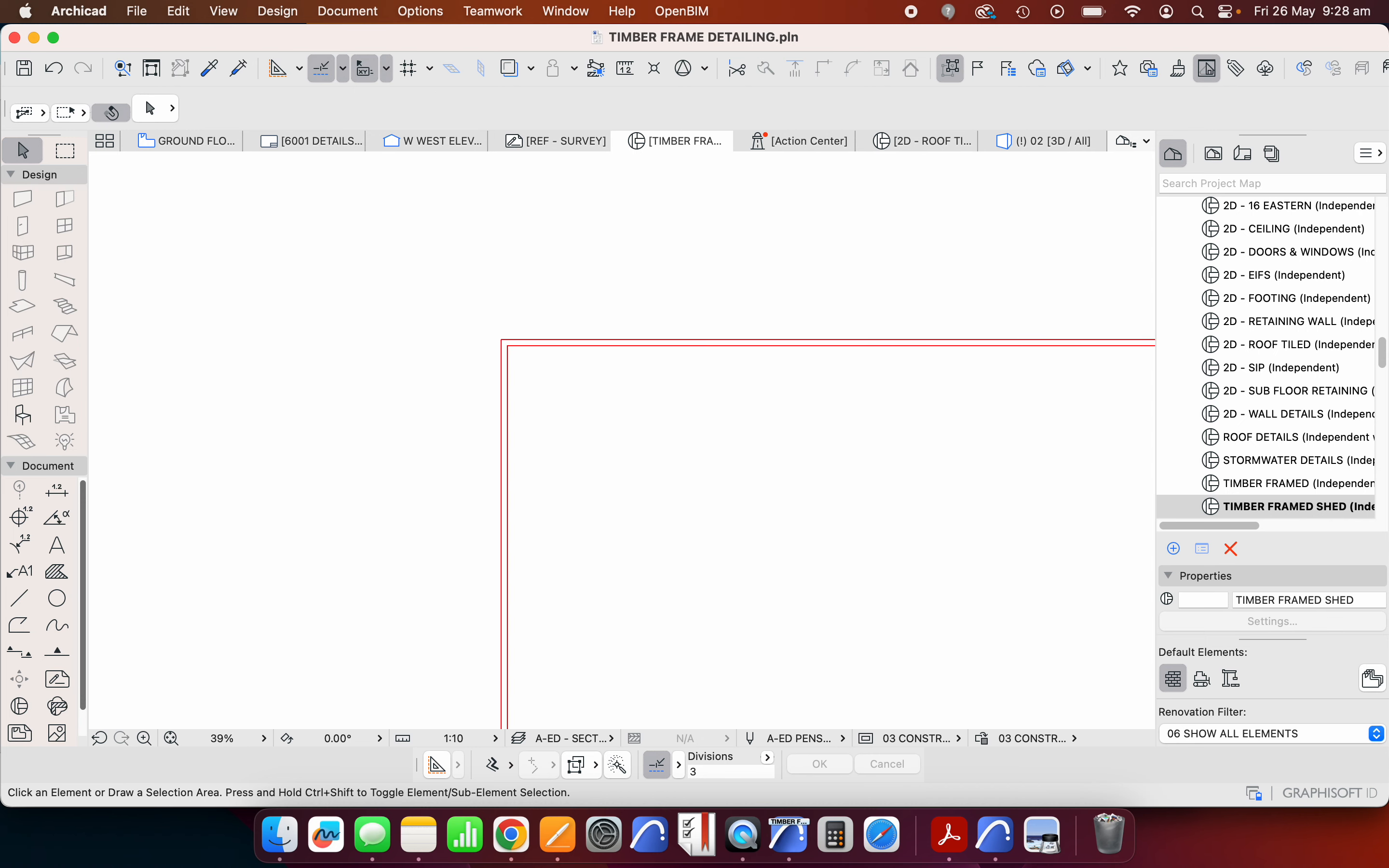
scroll(386, 301, "down", 3)
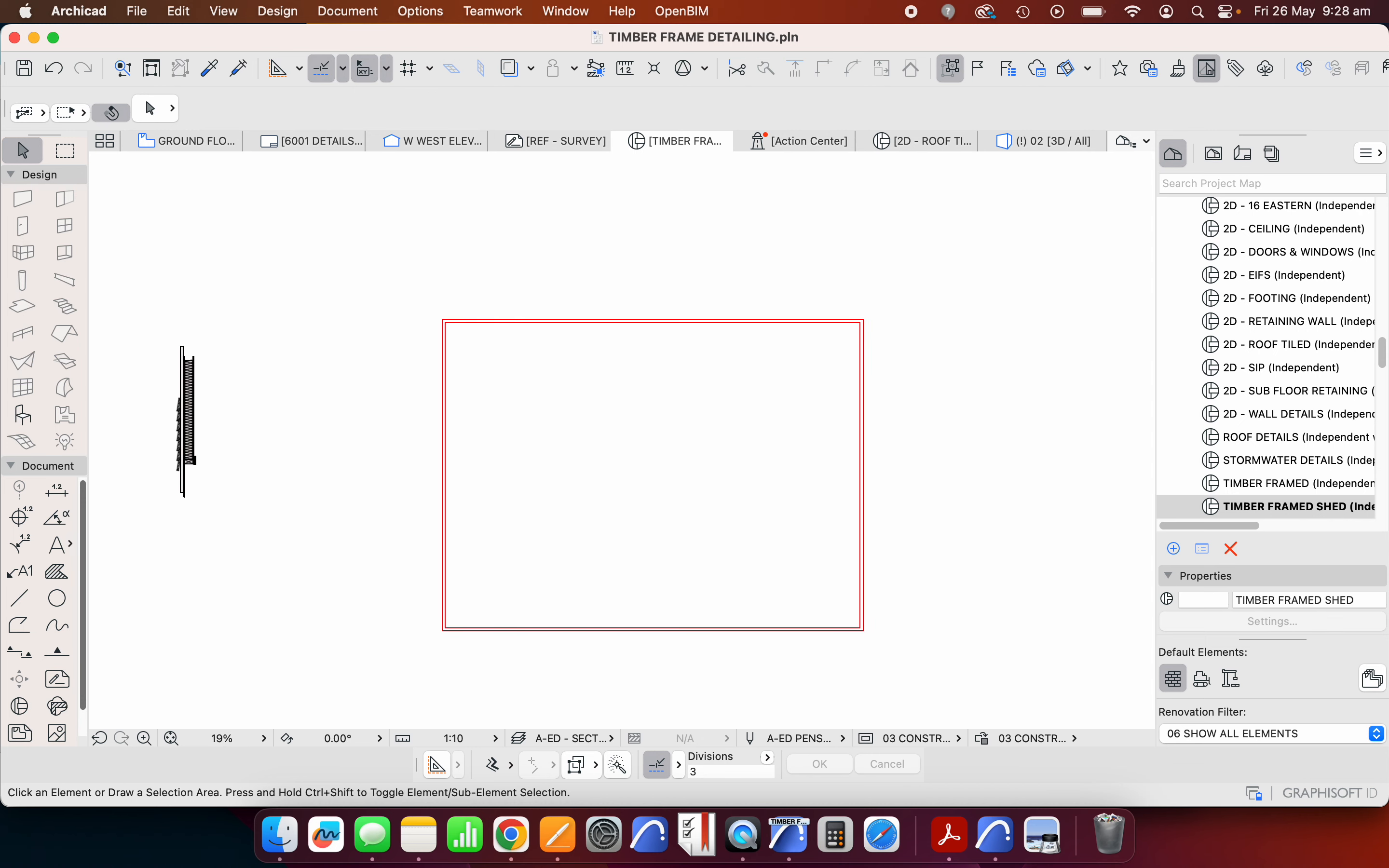
scroll(458, 336, "up", 5)
left_click(414, 655)
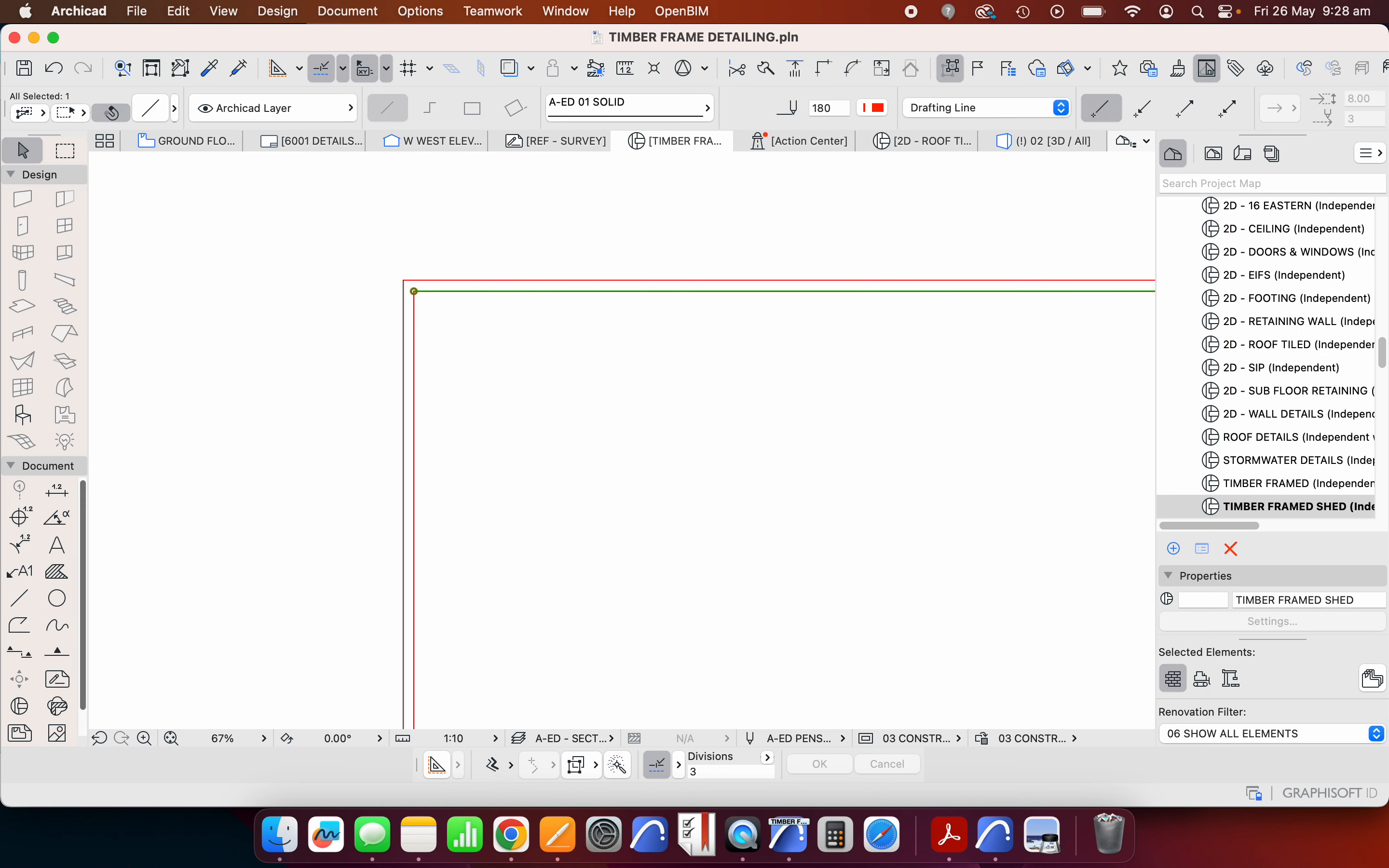
scroll(438, 248, "down", 5)
scroll(550, 360, "up", 5)
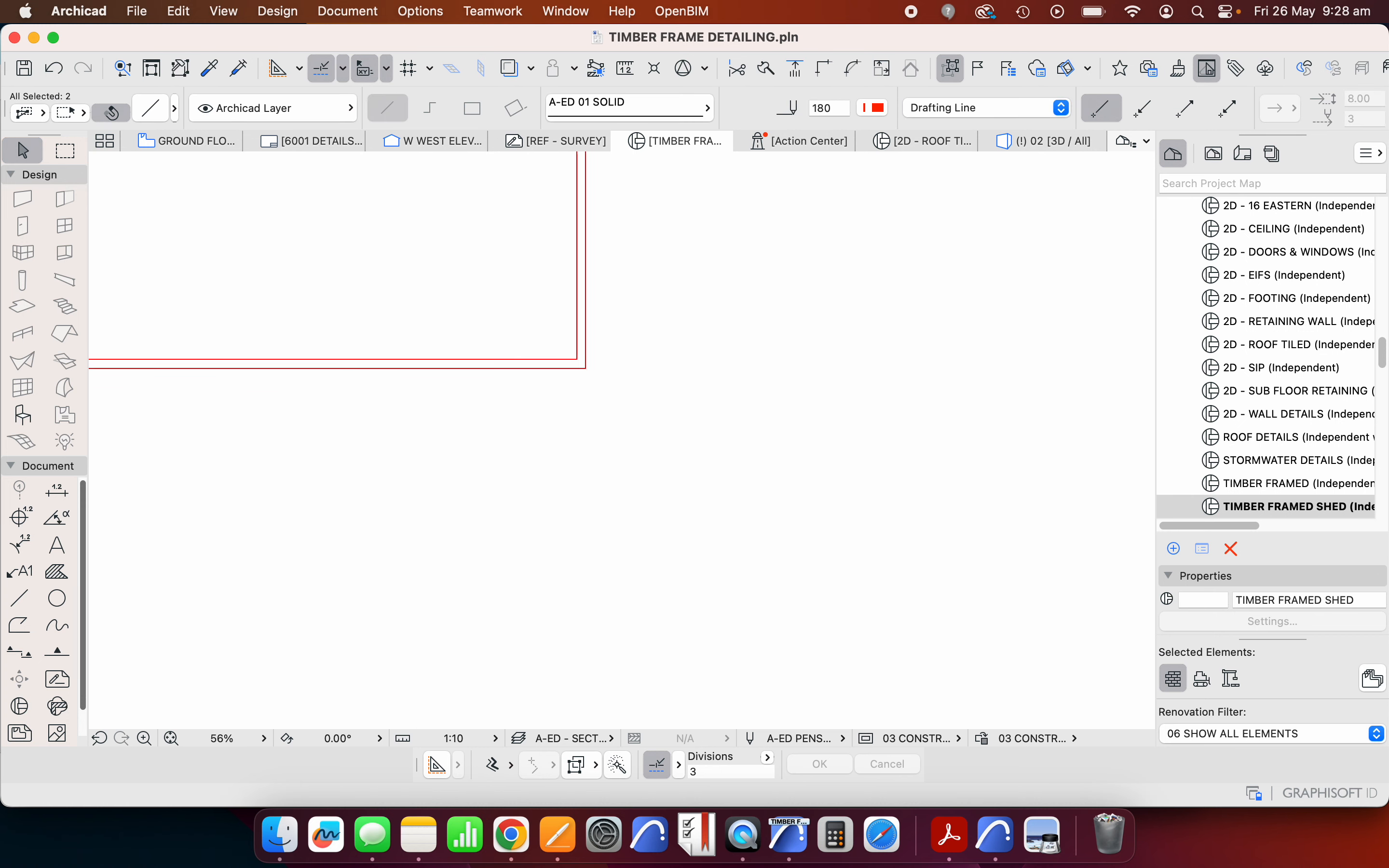
left_click(550, 359, "shift")
left_click(577, 321, "shift")
scroll(766, 448, "down", 8)
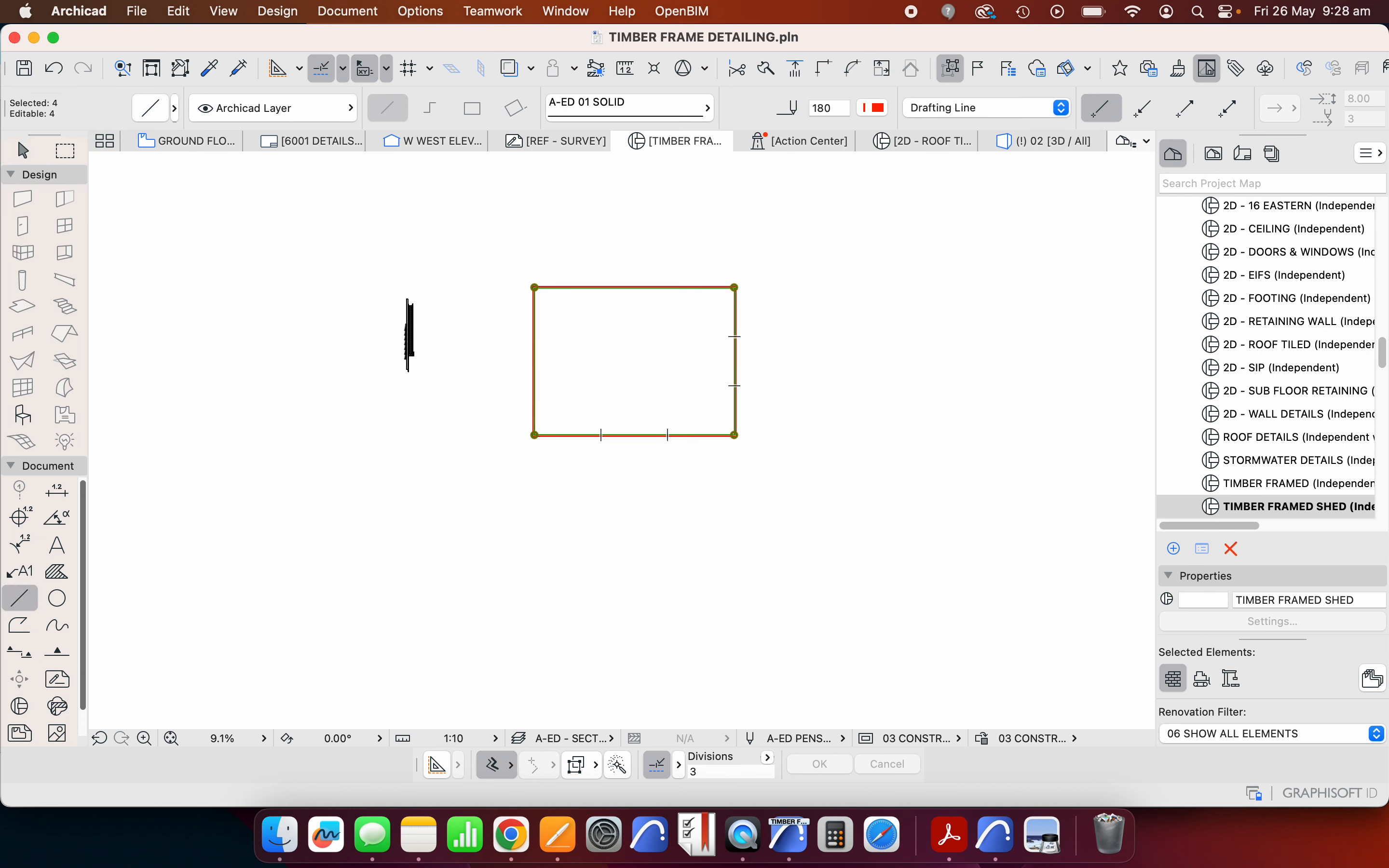
scroll(559, 489, "up", 4)
scroll(514, 335, "up", 5)
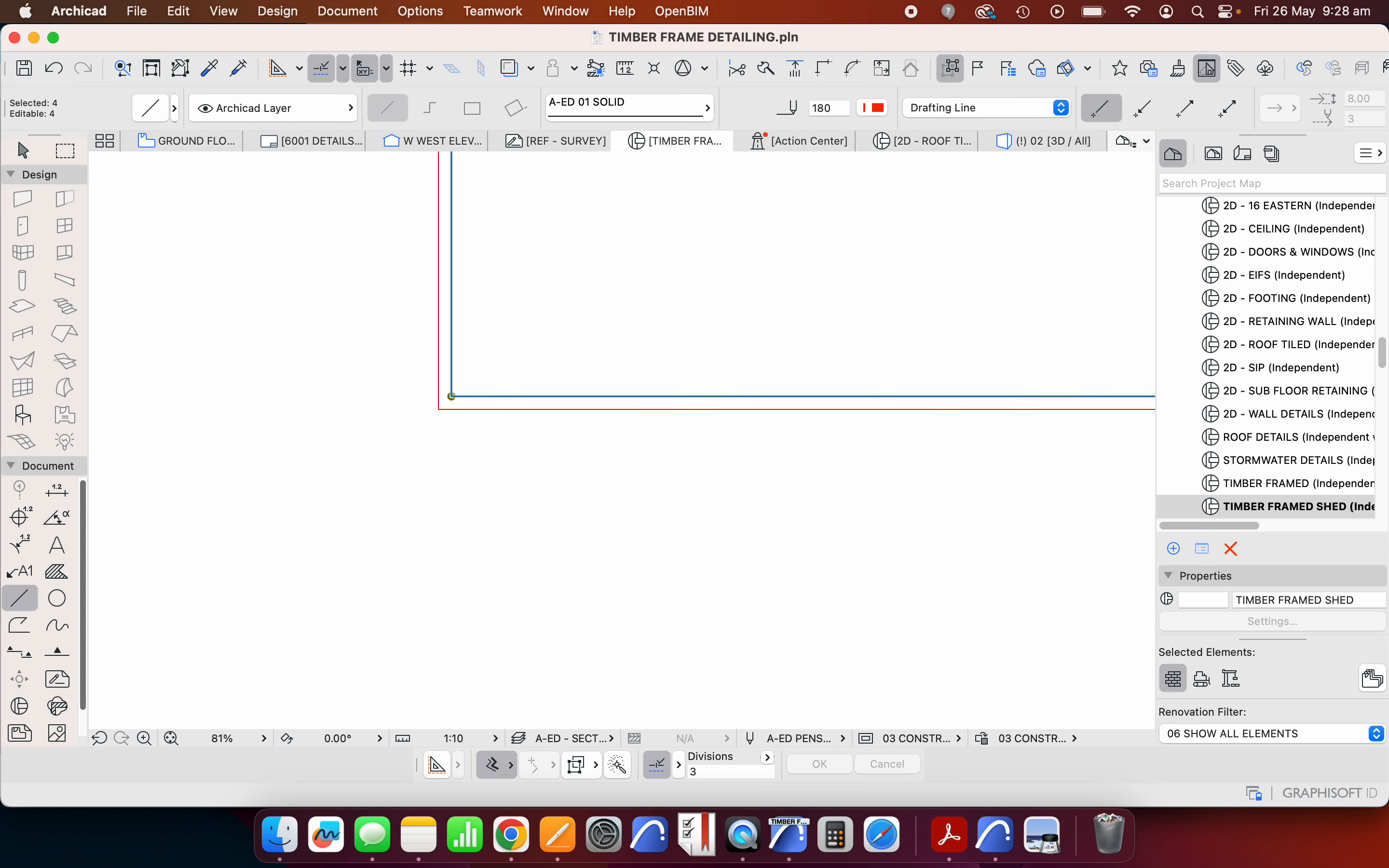
left_click(528, 395)
type("90")
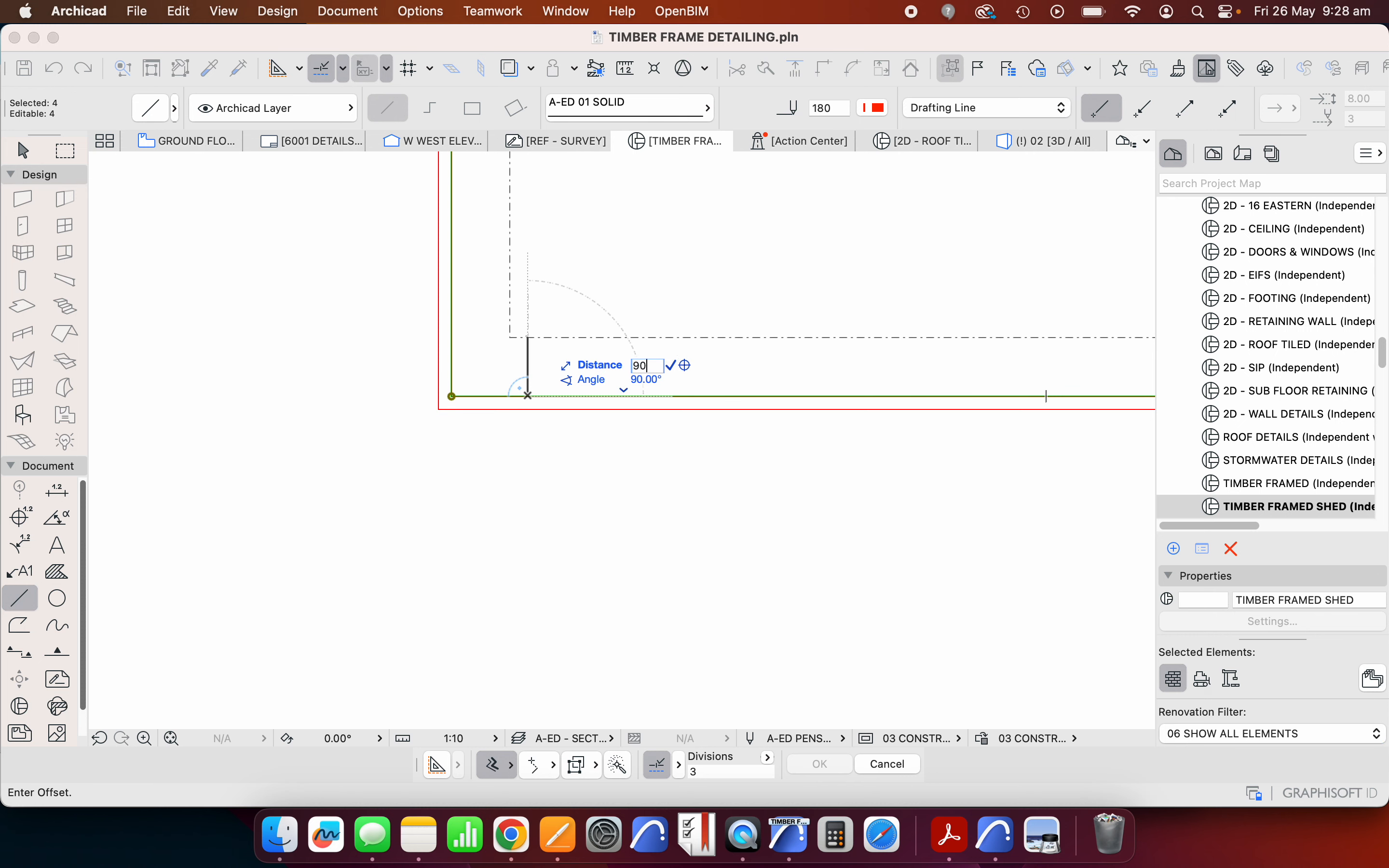
key("Return")
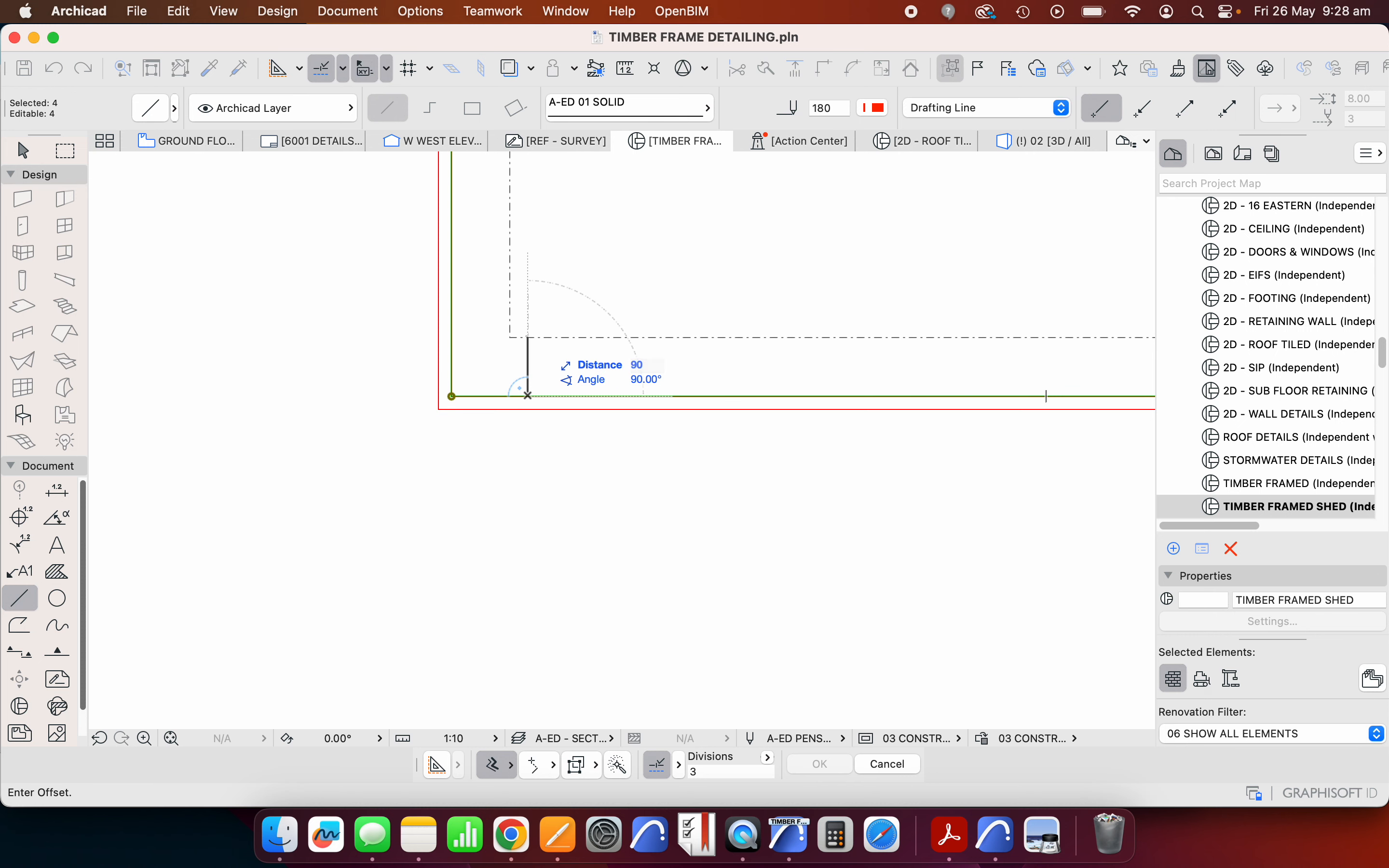
scroll(500, 545, "down", 8)
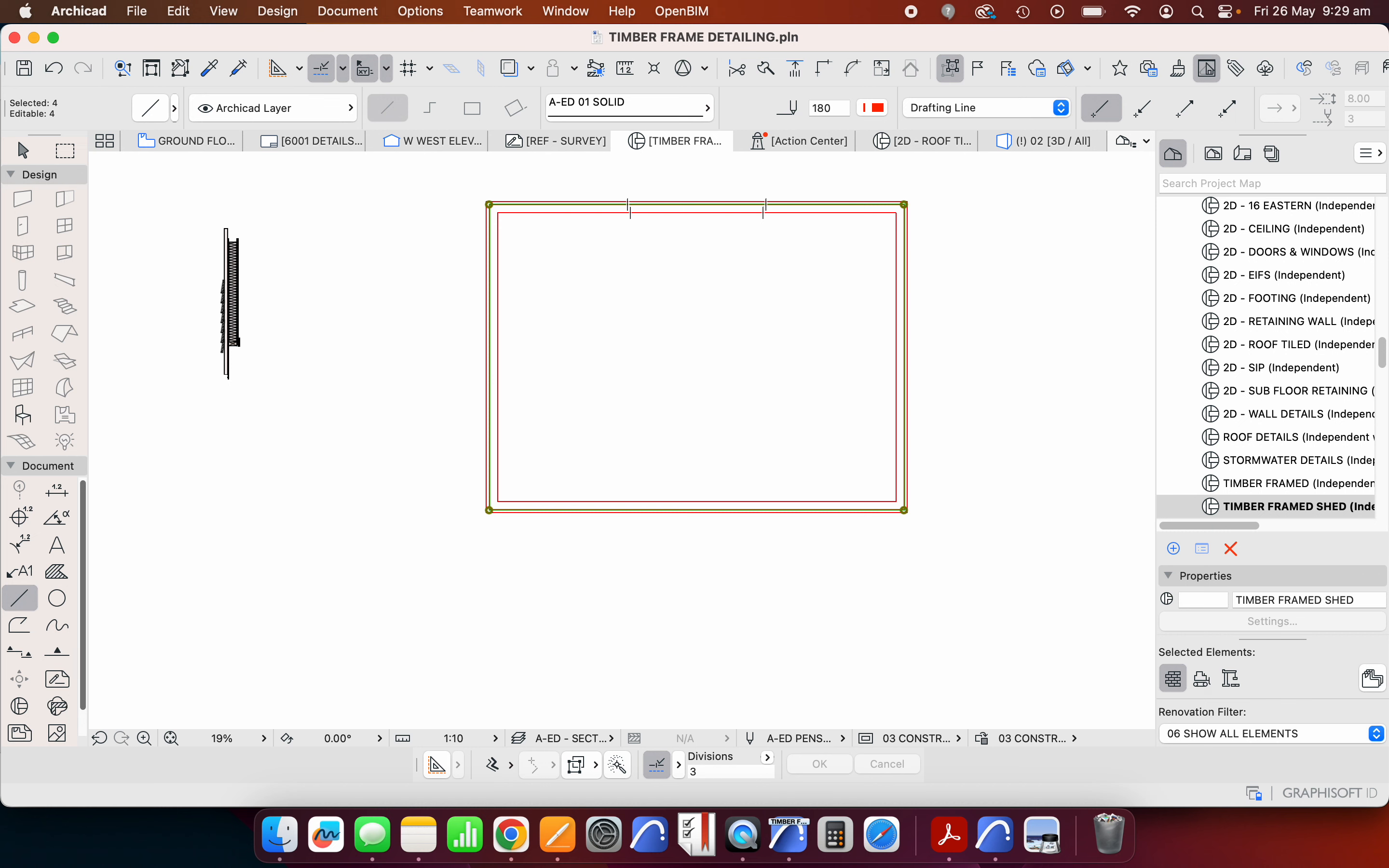
key("Escape")
key("Escape")
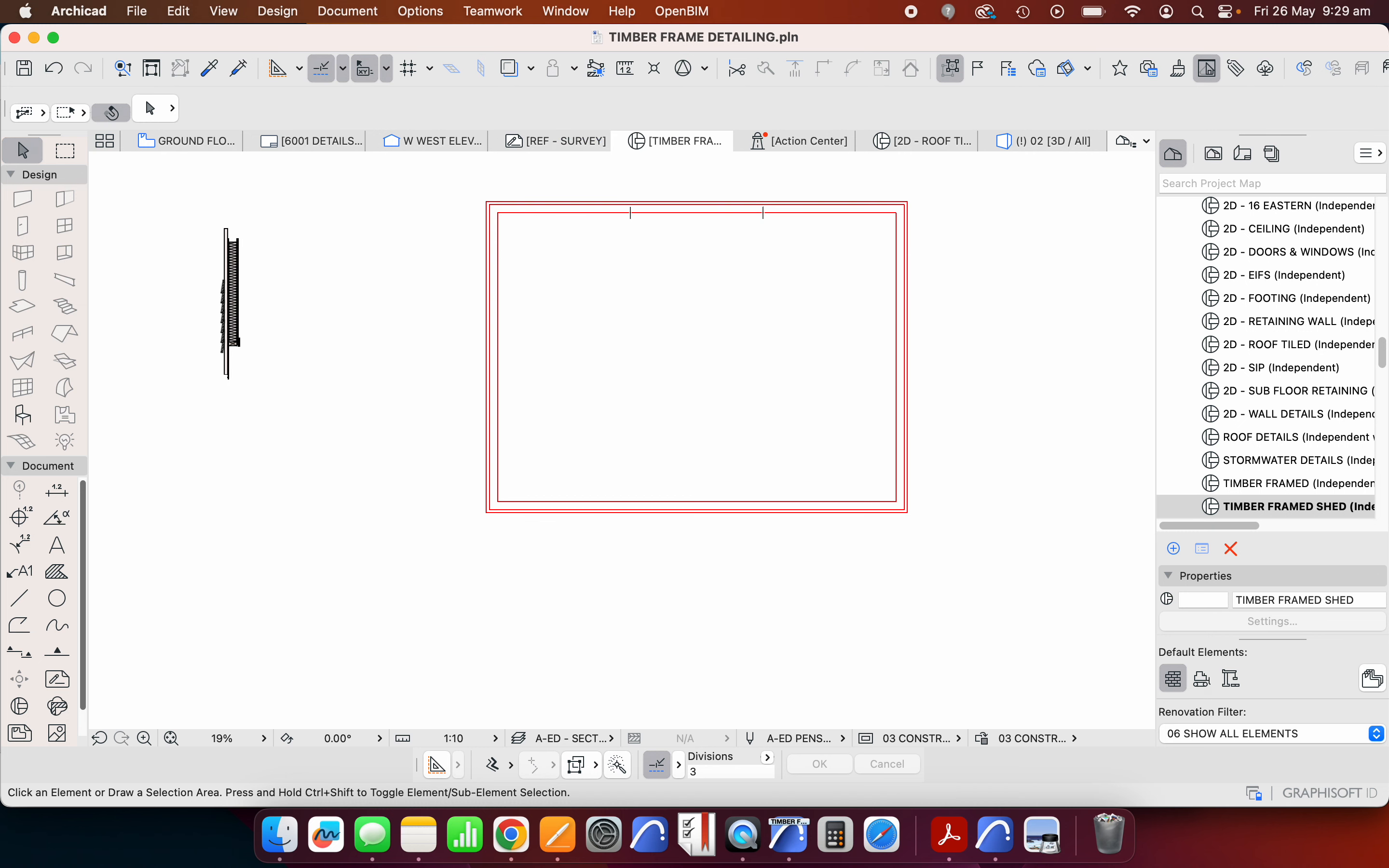
- Bring the crossed timber plate from the wall's base just inside the innermost rectangle, near its upper-left corner
scroll(226, 338, "up", 10)
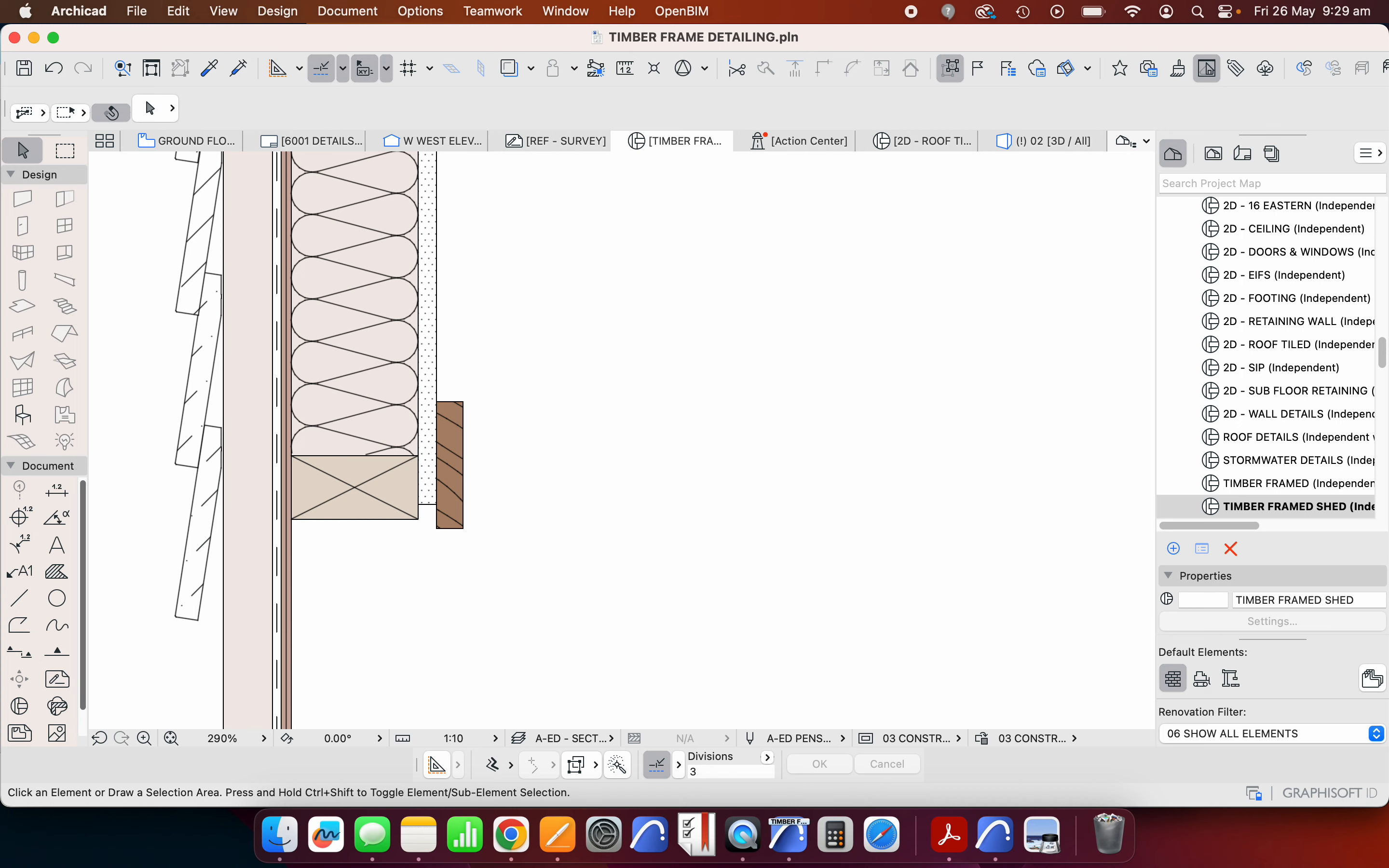
left_click_drag(380, 577, 313, 474)
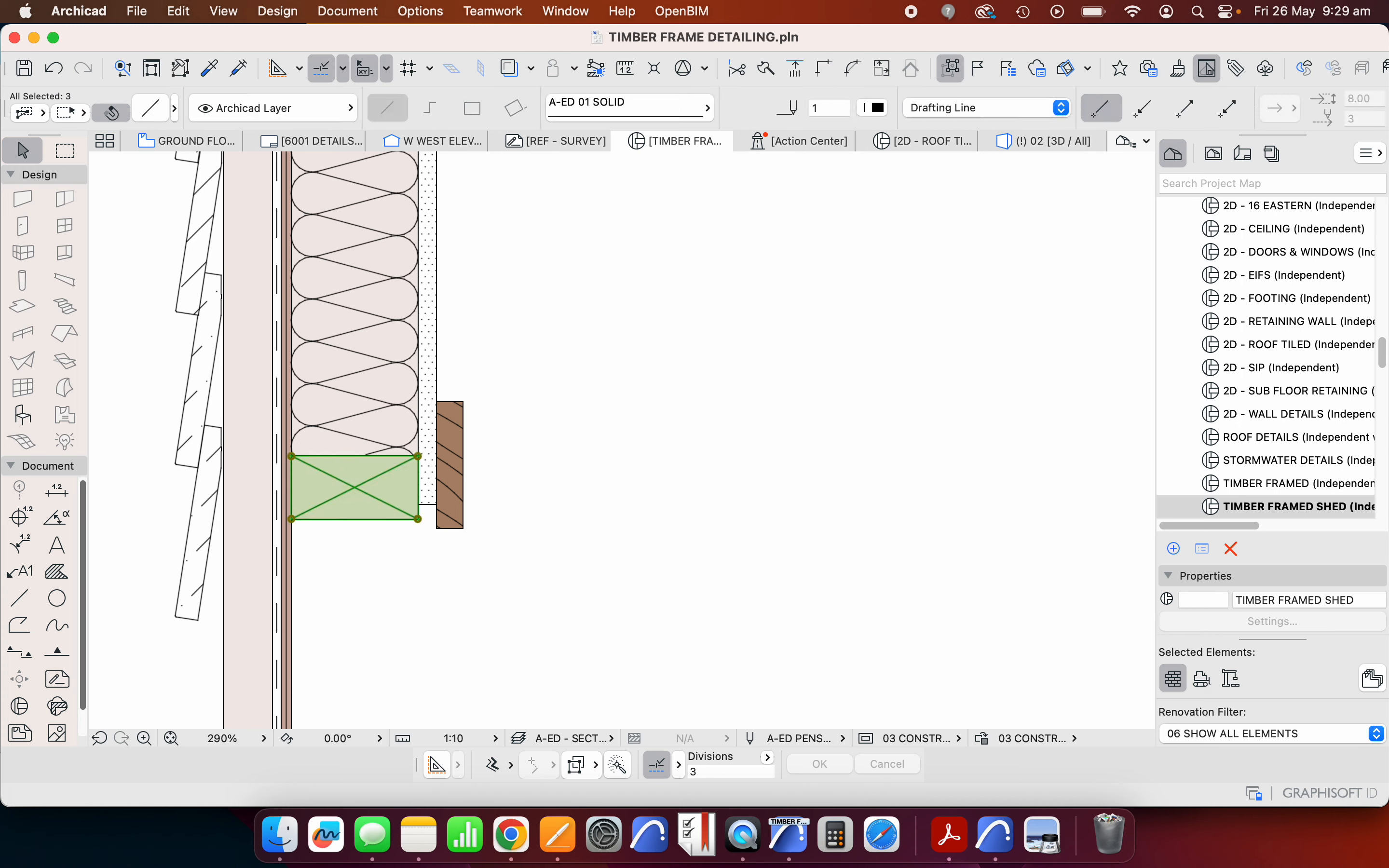
right_click(345, 473)
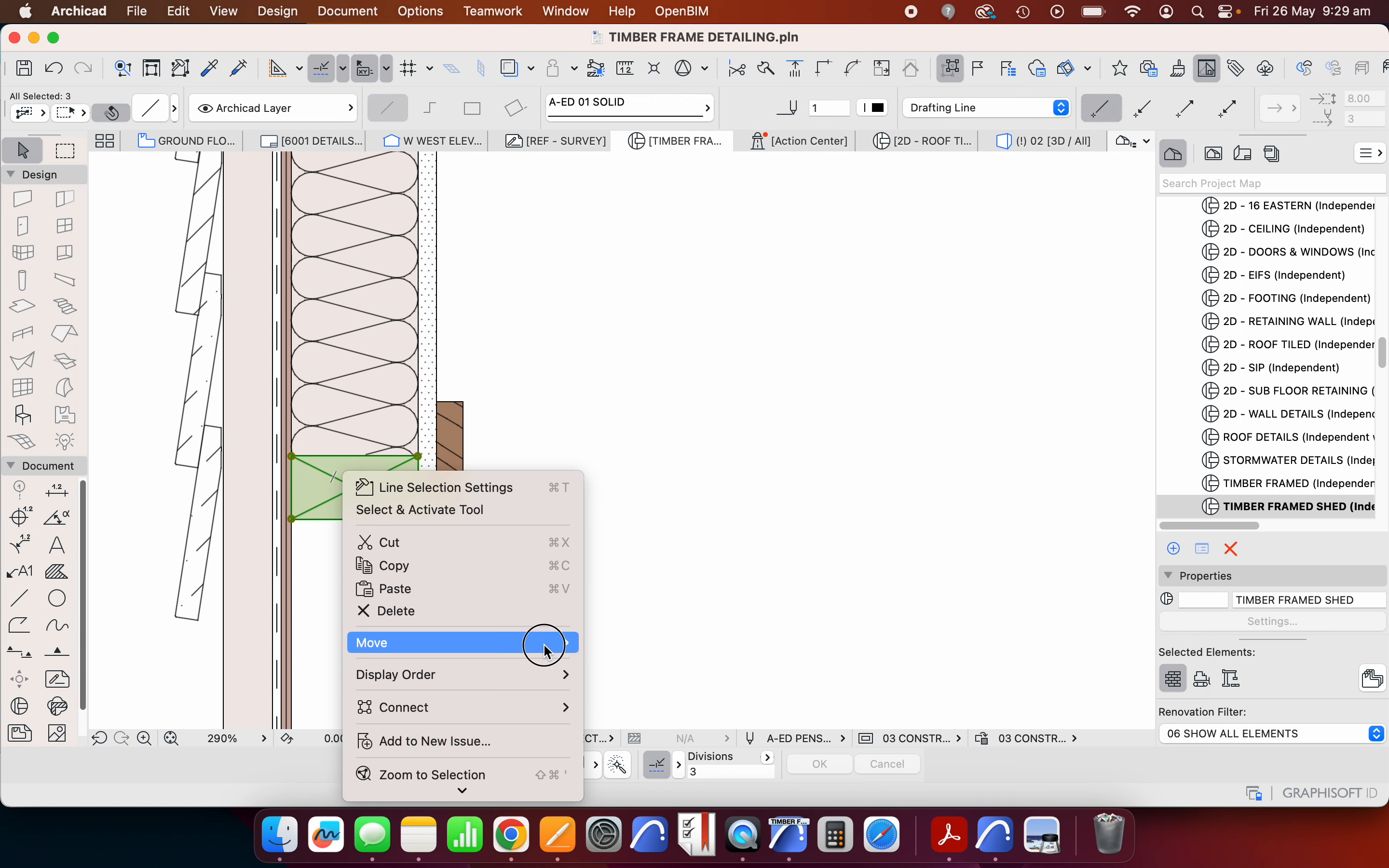
mouse_move(547, 651)
left_click(651, 654)
scroll(431, 540, "down", 5)
scroll(429, 536, "down", 5)
scroll(563, 500, "up", 10)
left_click(680, 487)
left_click_drag(748, 525, 617, 434)
scroll(680, 509, "up", 4)
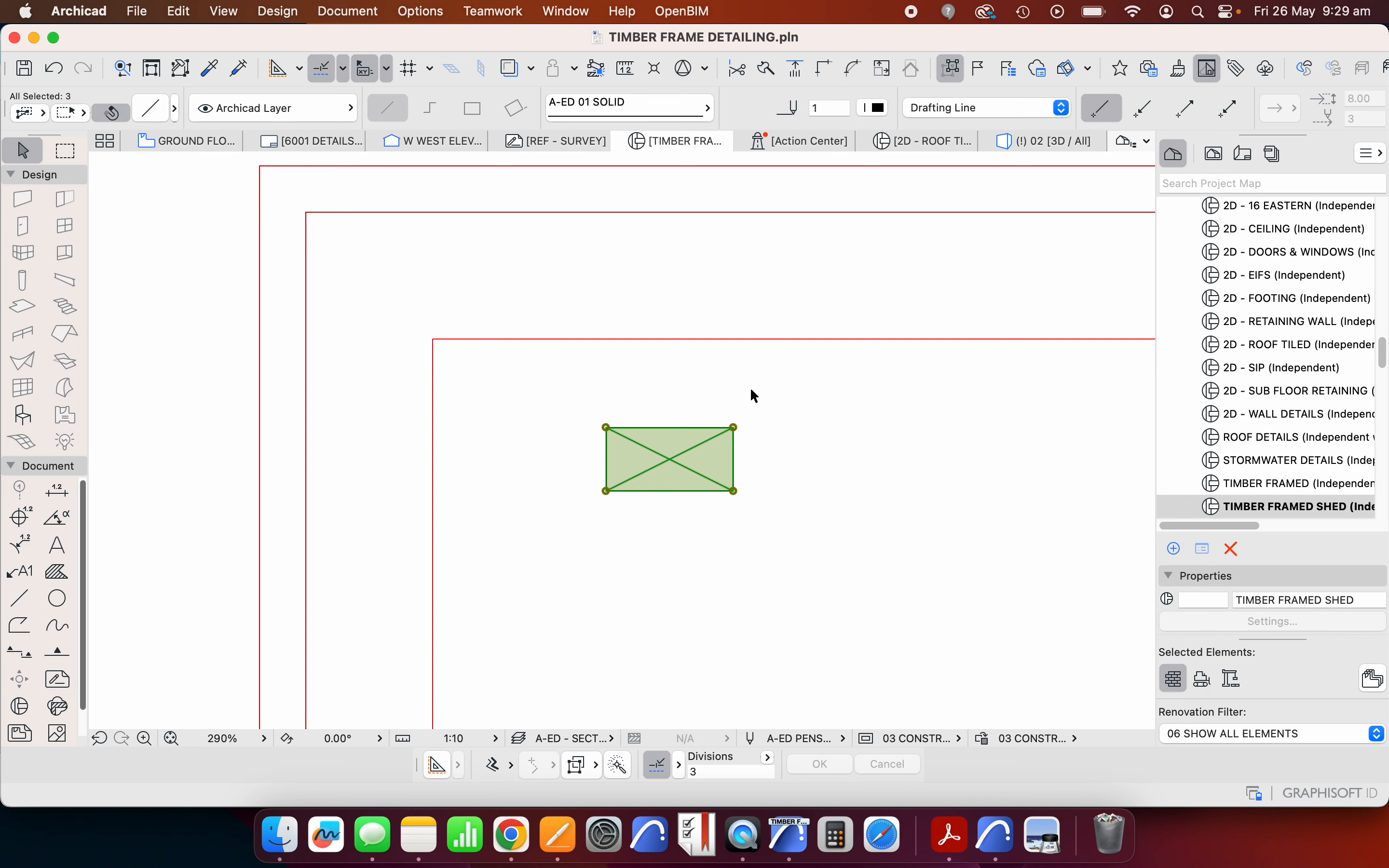
- Rotate the crossed timber near the upper-left corner of the innermost rectangle by 90° so that it stands upright
scroll(607, 304, "down", 10)
scroll(442, 267, "up", 5)
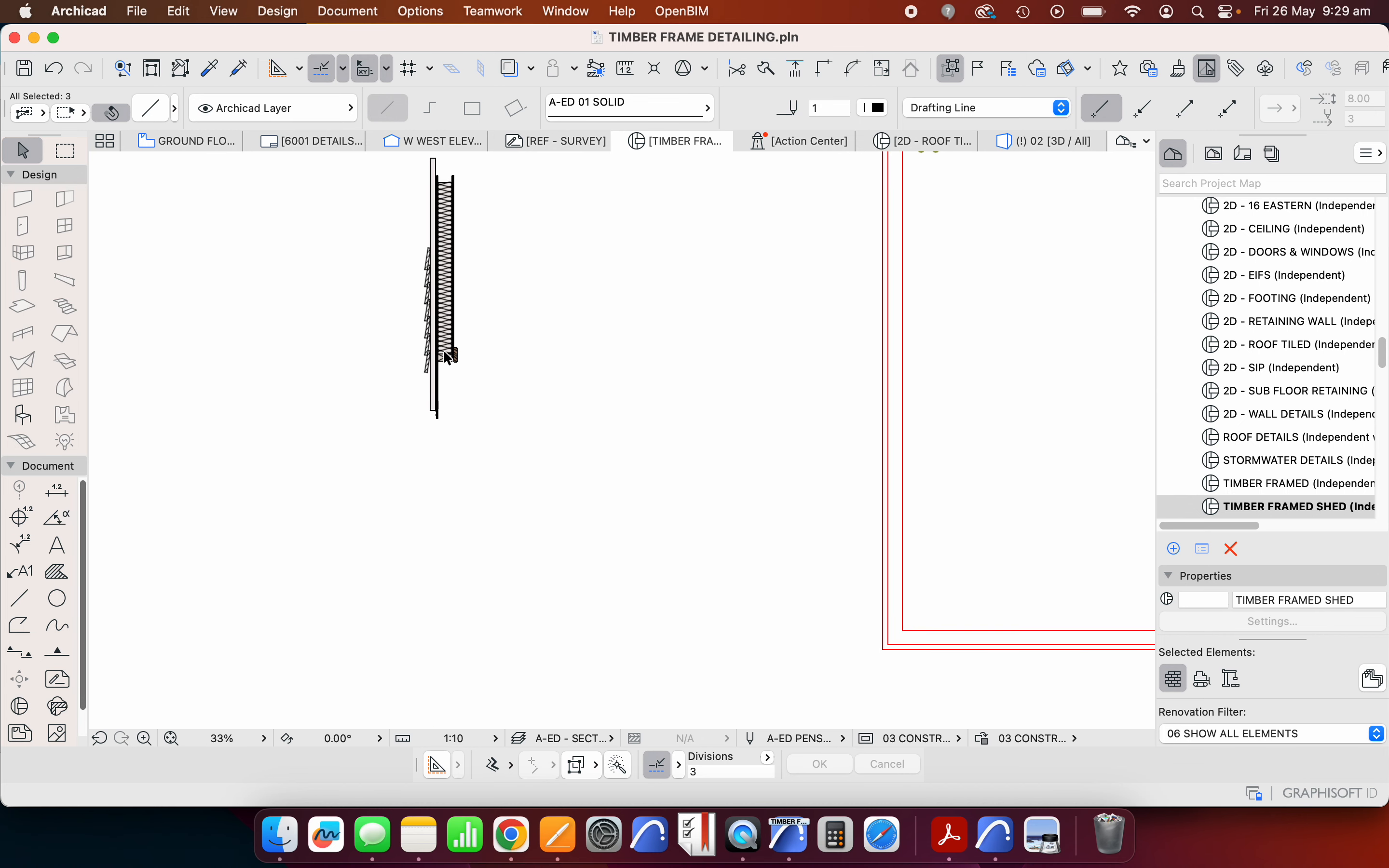
scroll(442, 344, "down", 5)
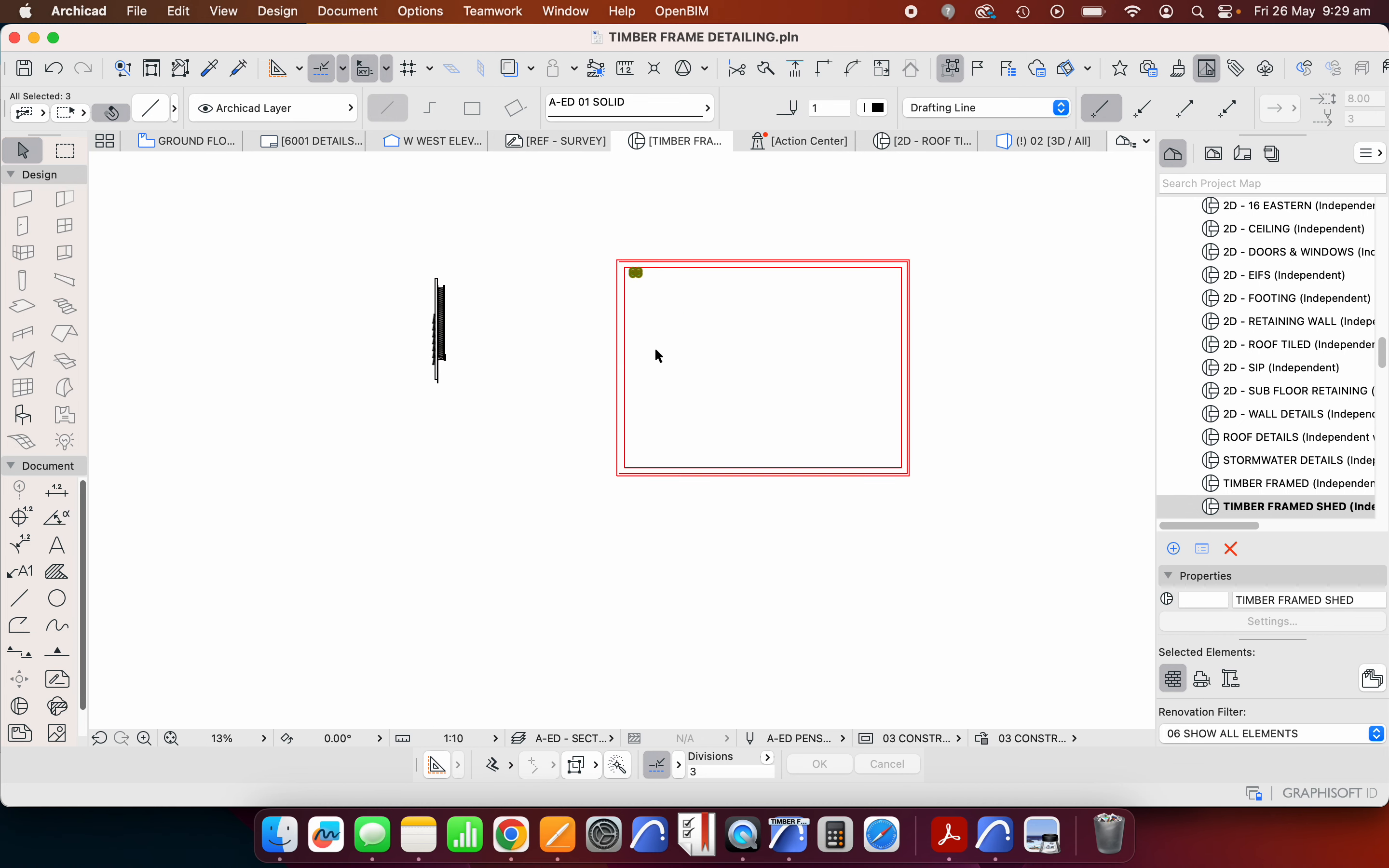
scroll(637, 258, "up", 2)
scroll(639, 272, "up", 4)
right_click(701, 353)
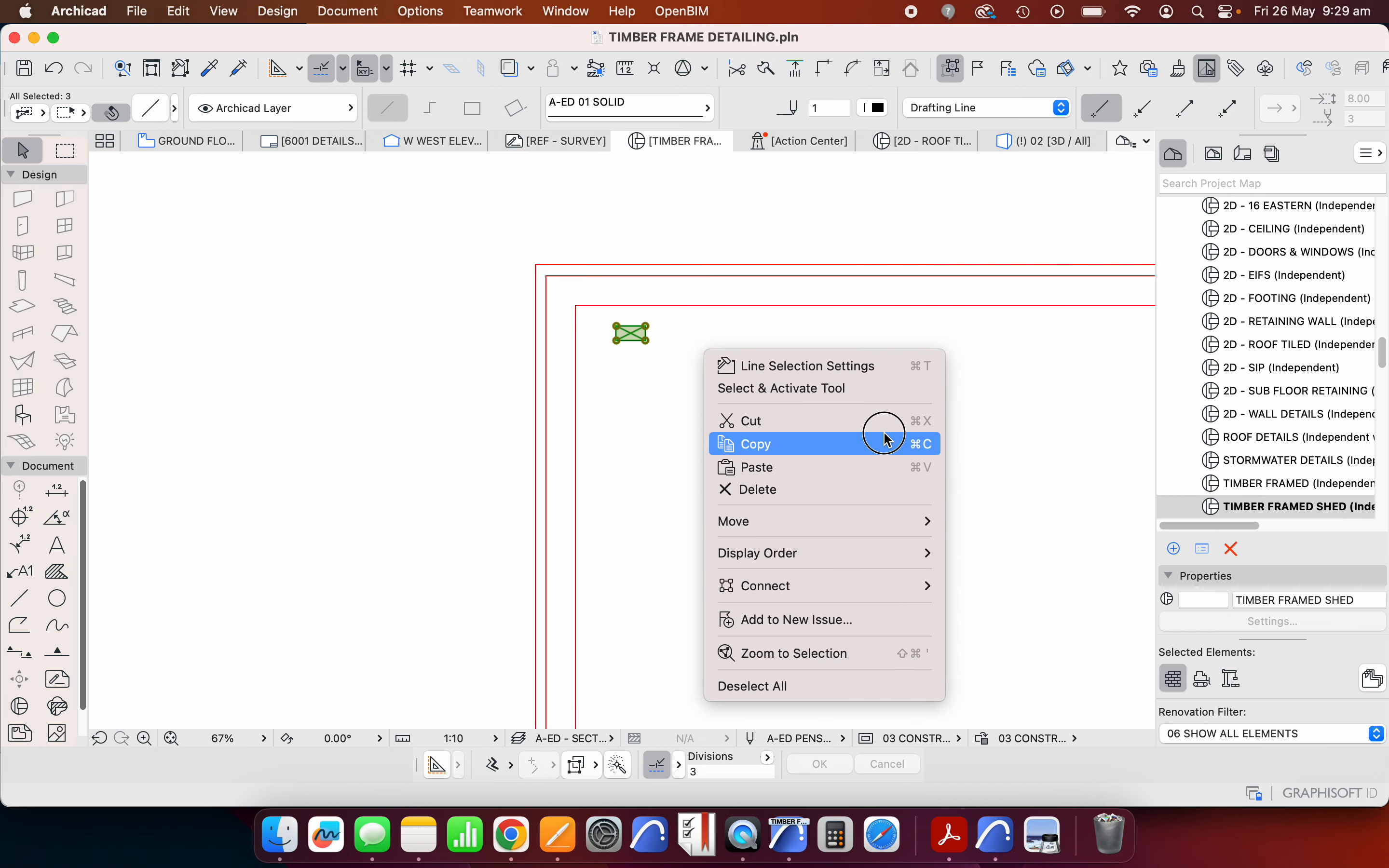
mouse_move(865, 527)
left_click(991, 549)
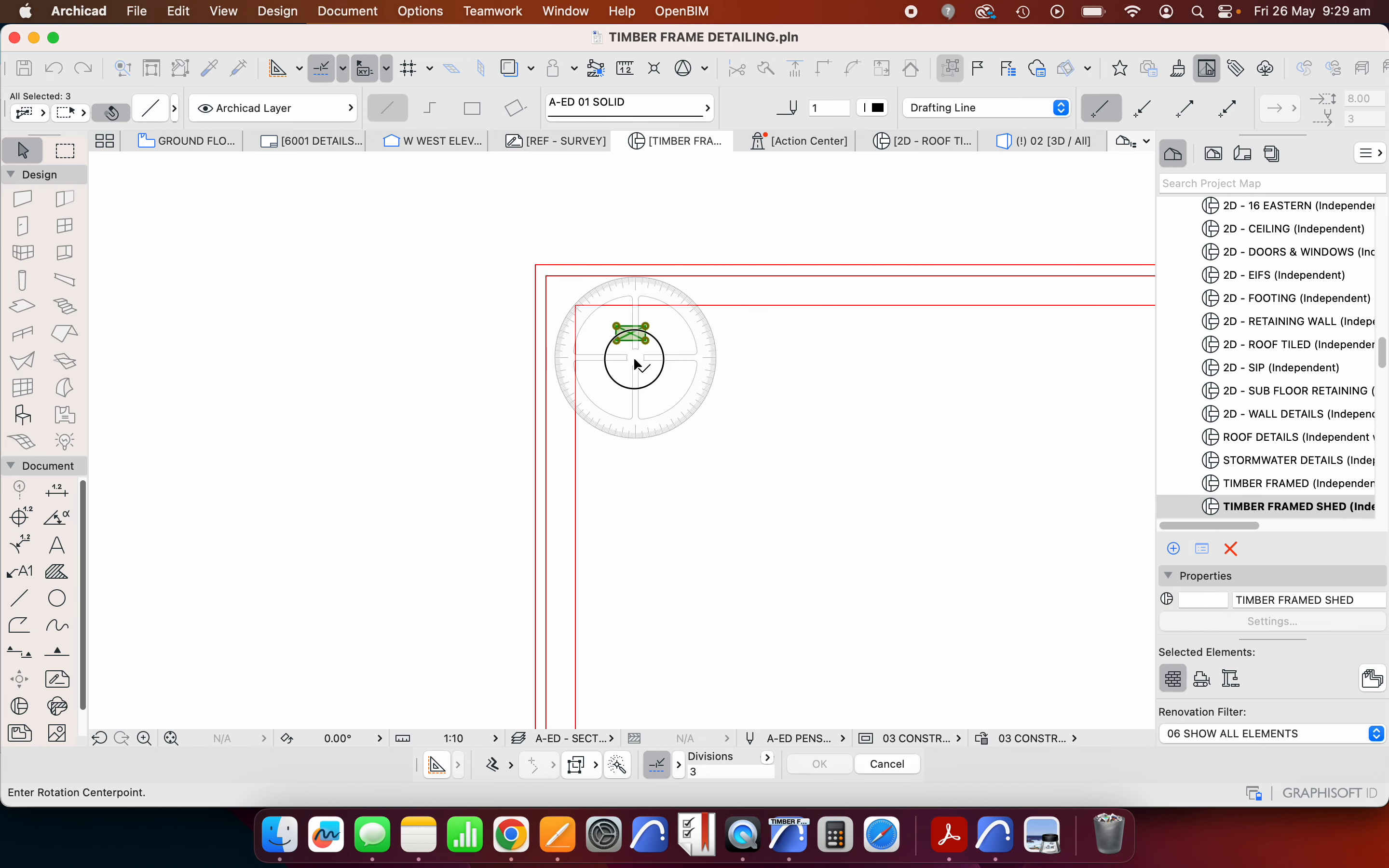
left_click(633, 359)
left_click(683, 362)
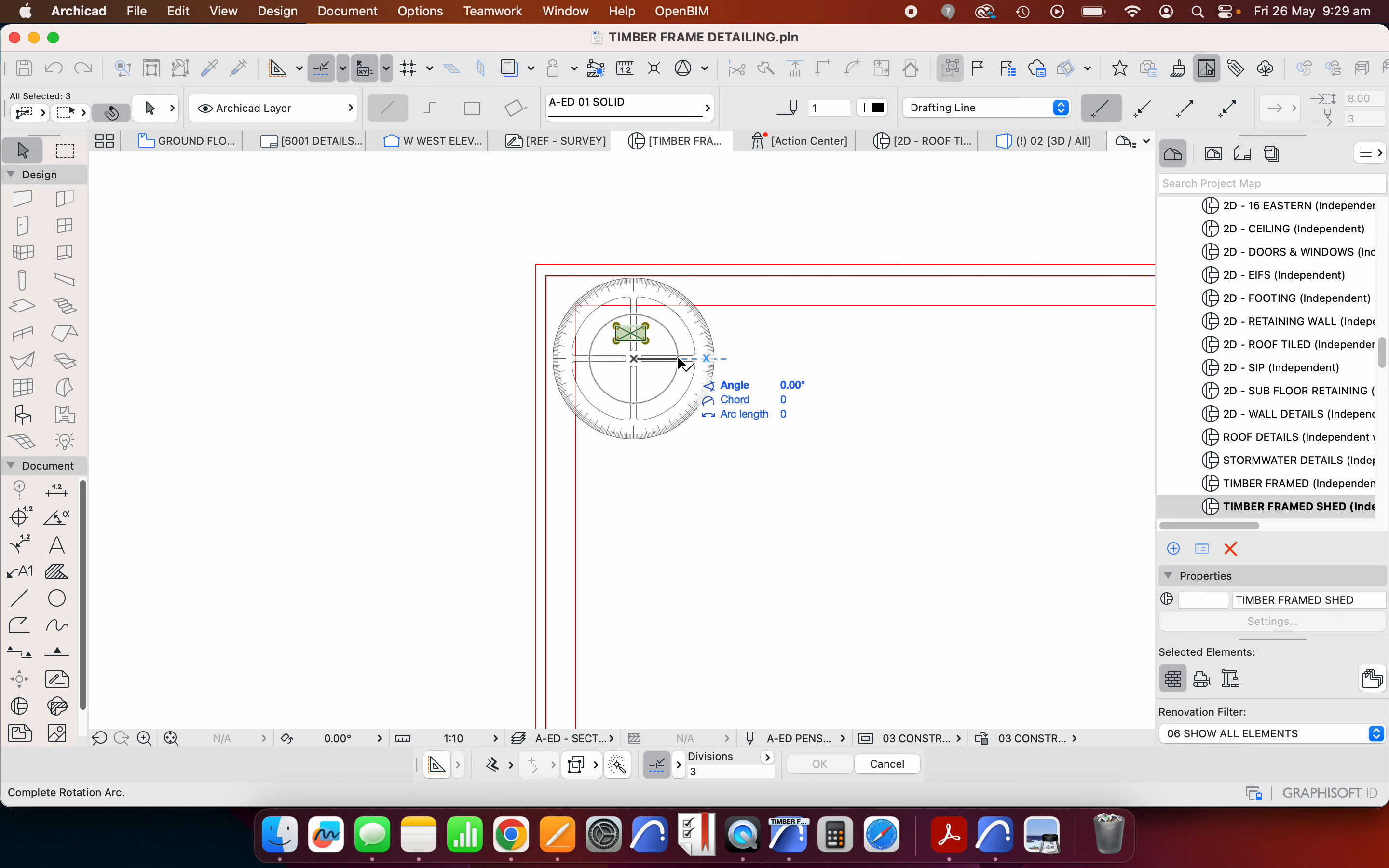
left_click(628, 248)
- Move the upright timber by its lower-right corner onto the innermost rectangle's upper-left corner
right_click(497, 207)
mouse_move(620, 367)
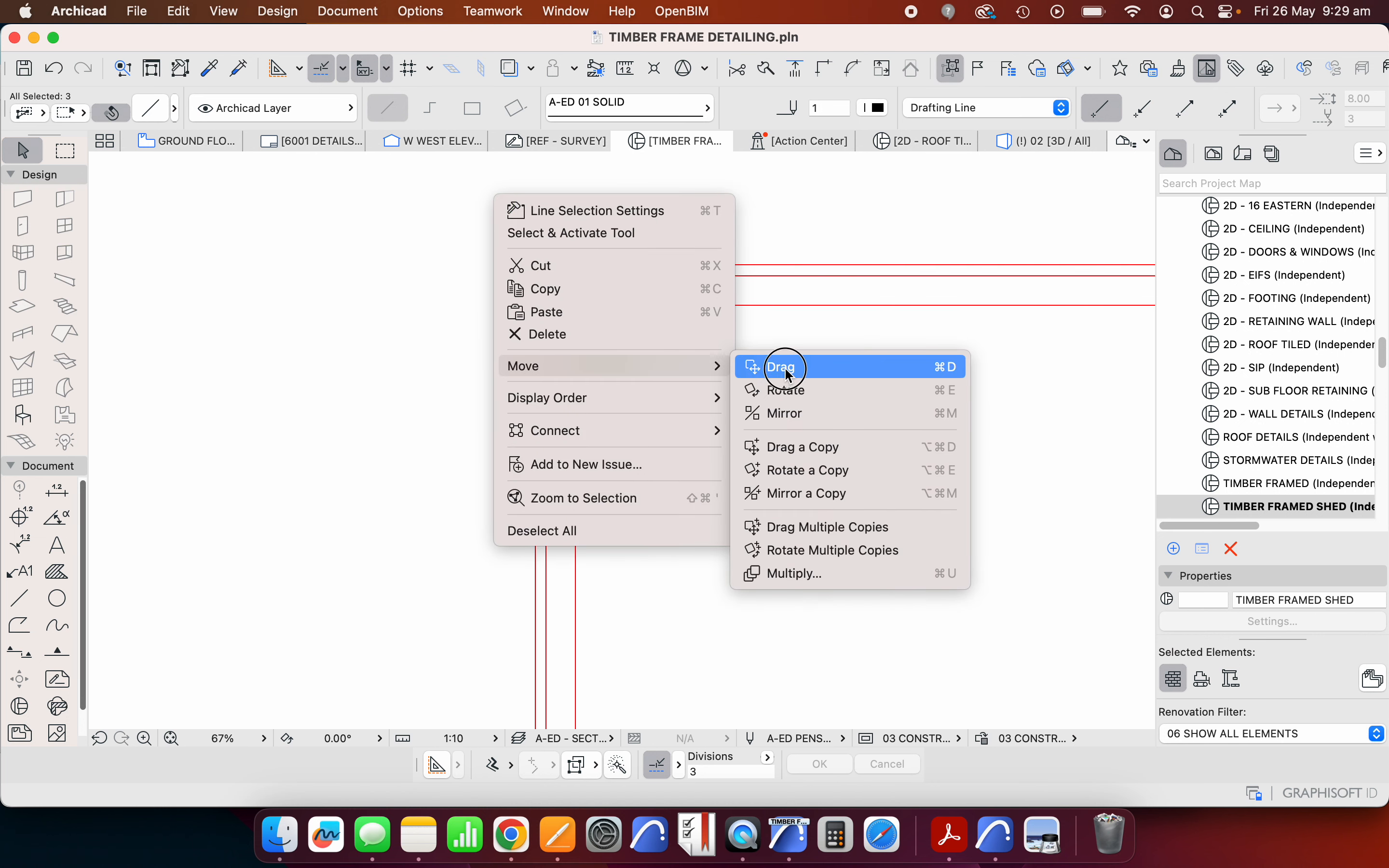
left_click(782, 365)
left_click(619, 379)
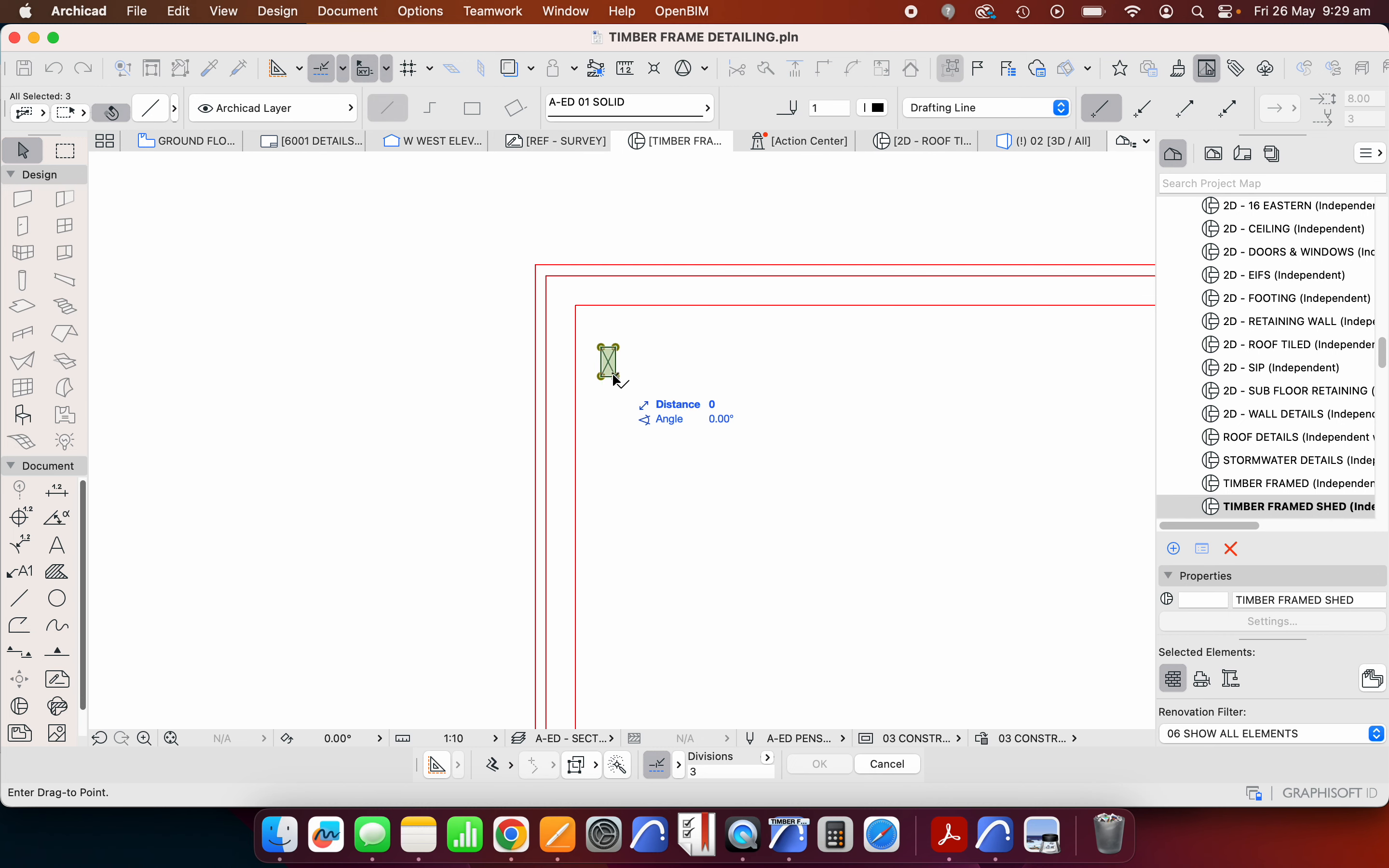
left_click(580, 314)
scroll(586, 328, "up", 5)
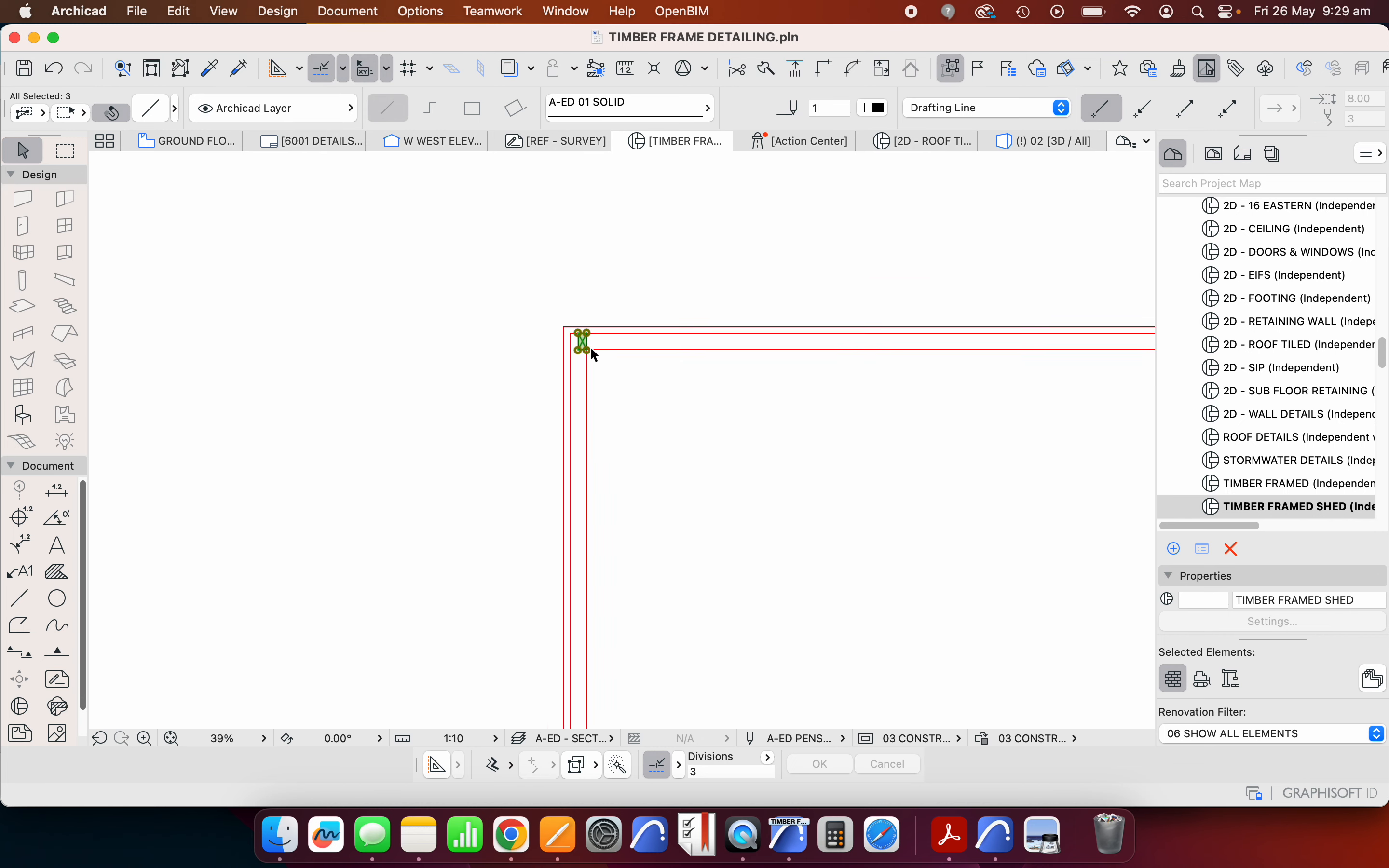
- Move the timber by its upper-left corner onto the middle rectangle's upper-left corner
right_click(467, 327)
mouse_move(561, 406)
left_click(732, 412)
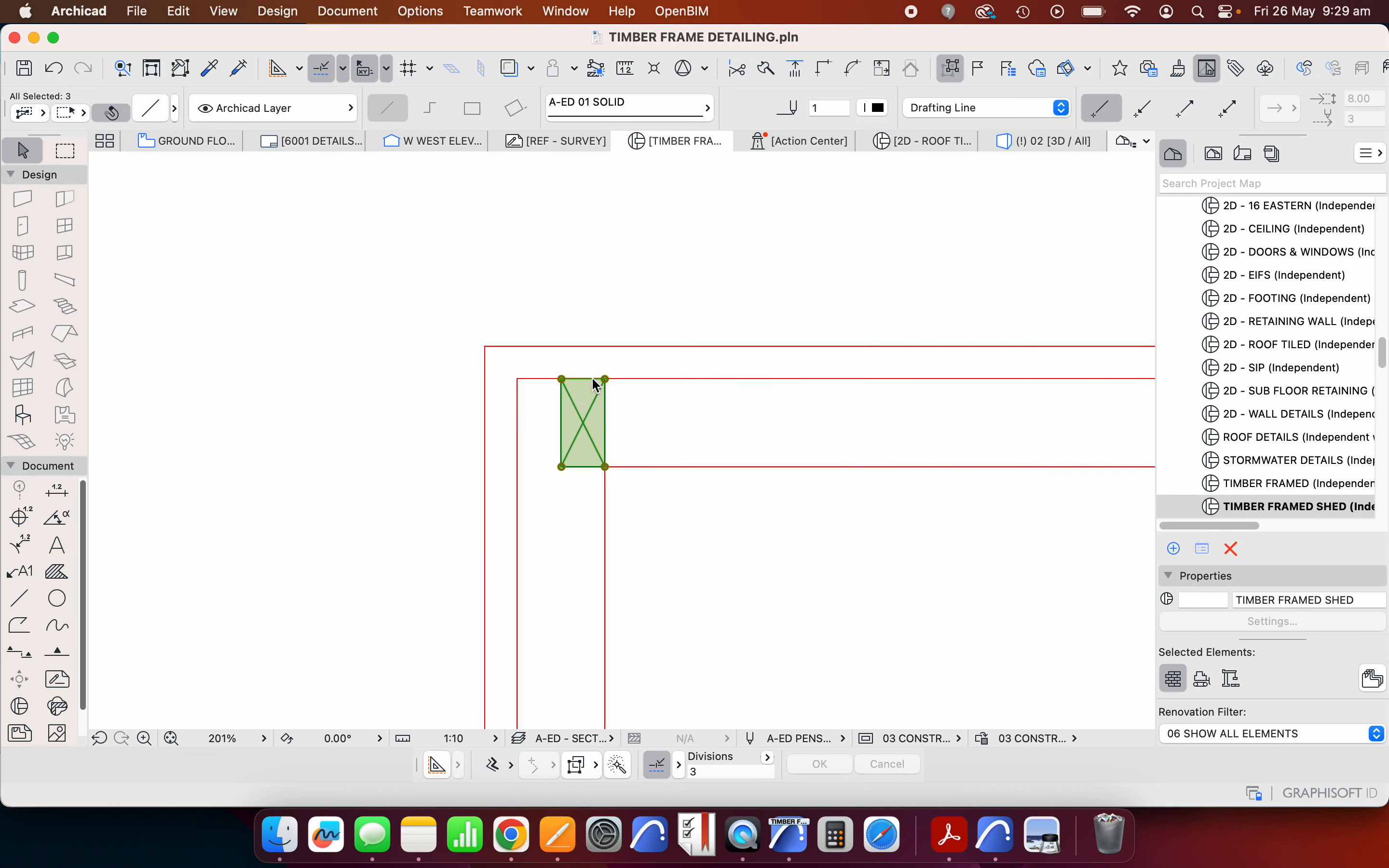
left_click(561, 379)
left_click(517, 379)
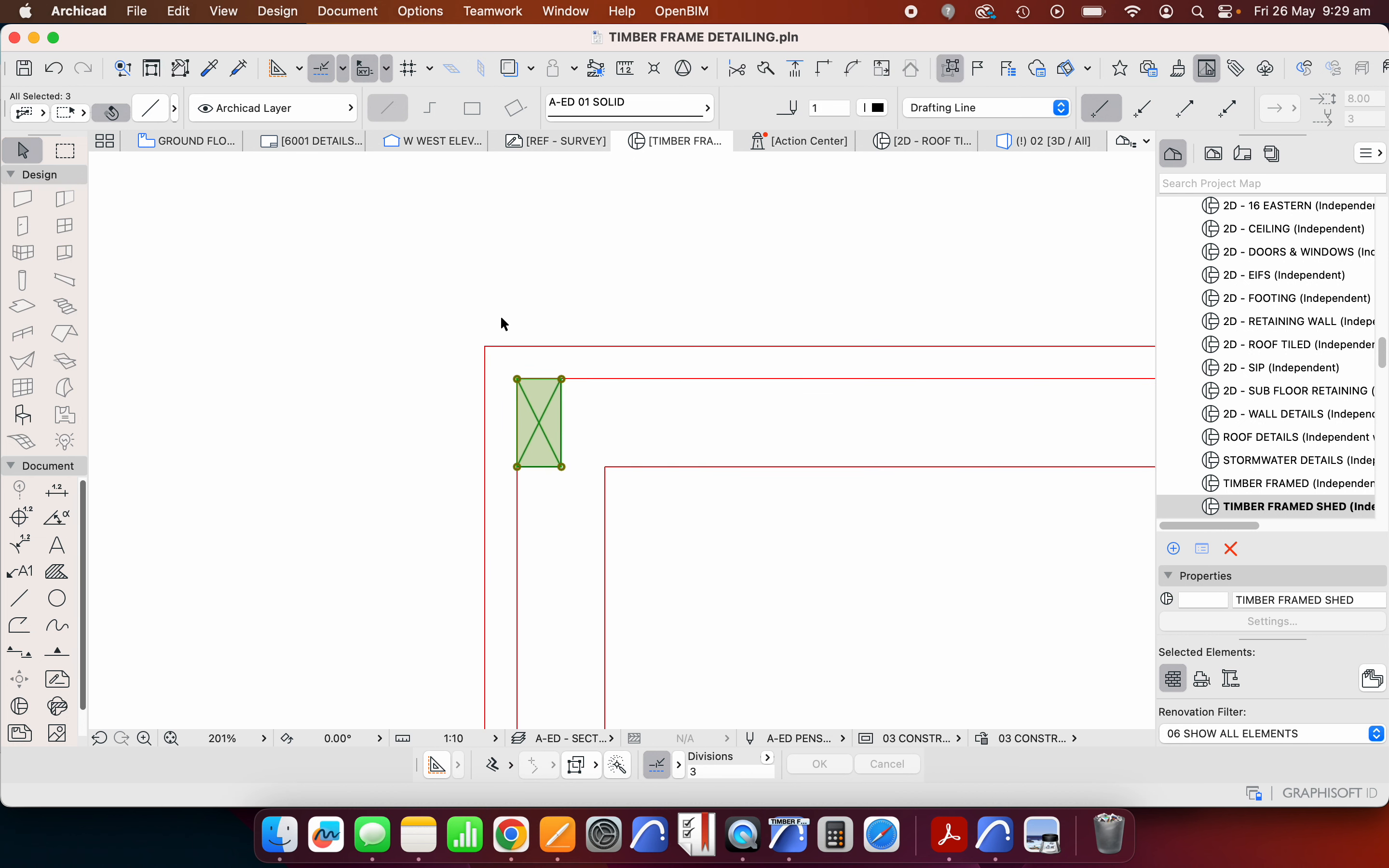
scroll(504, 325, "down", 6)
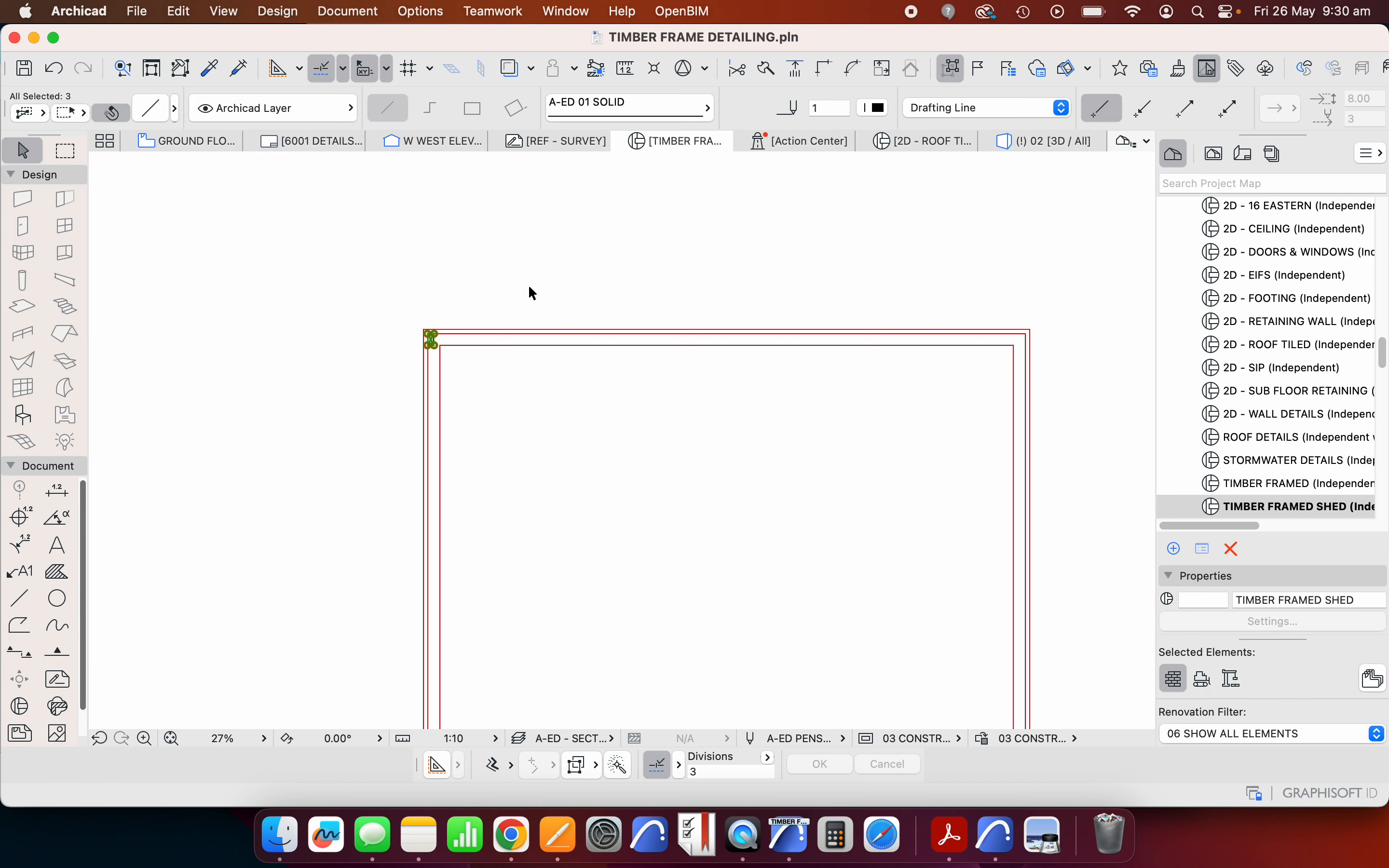
scroll(532, 325, "up", 2)
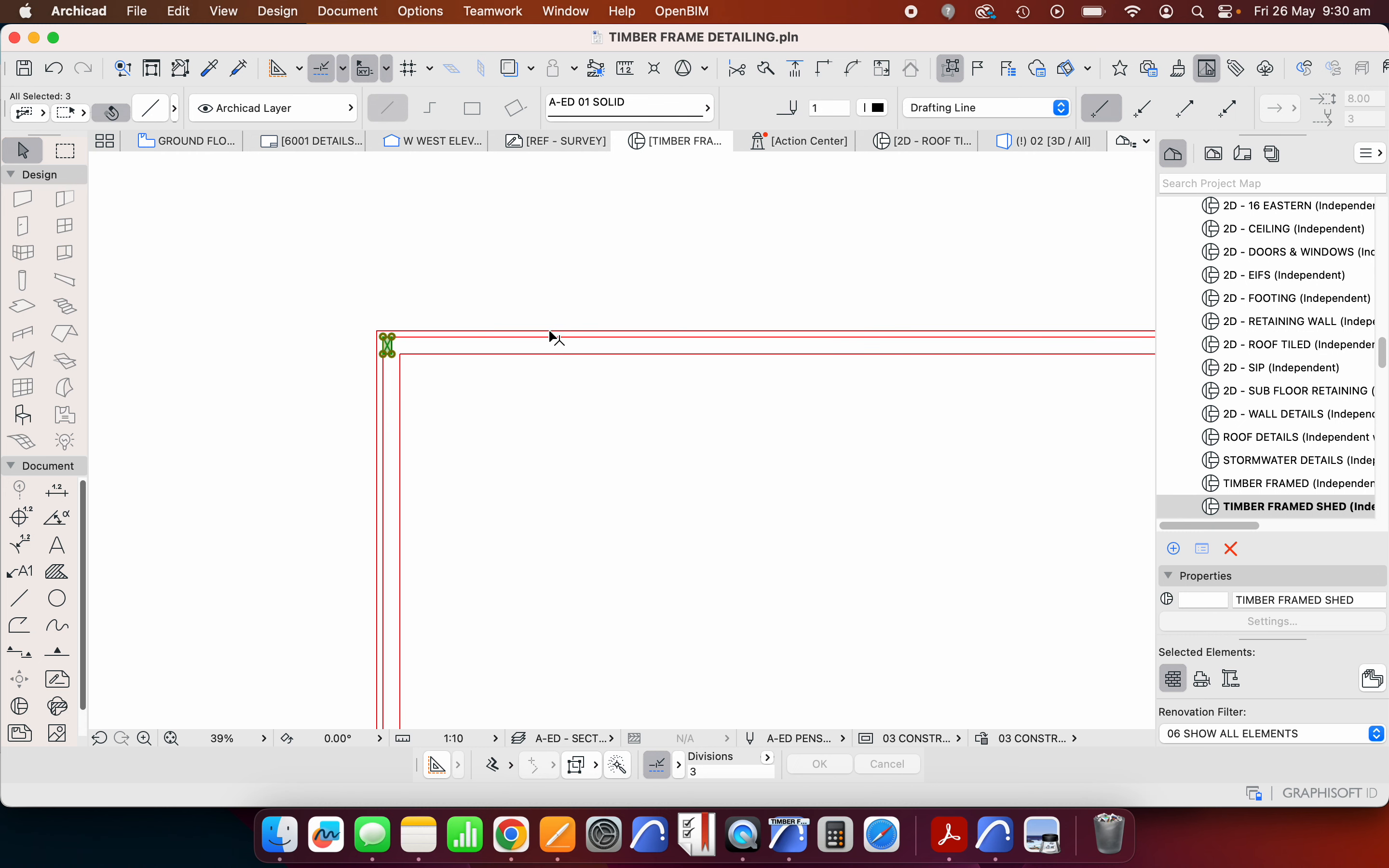
scroll(550, 334, "down", 3)
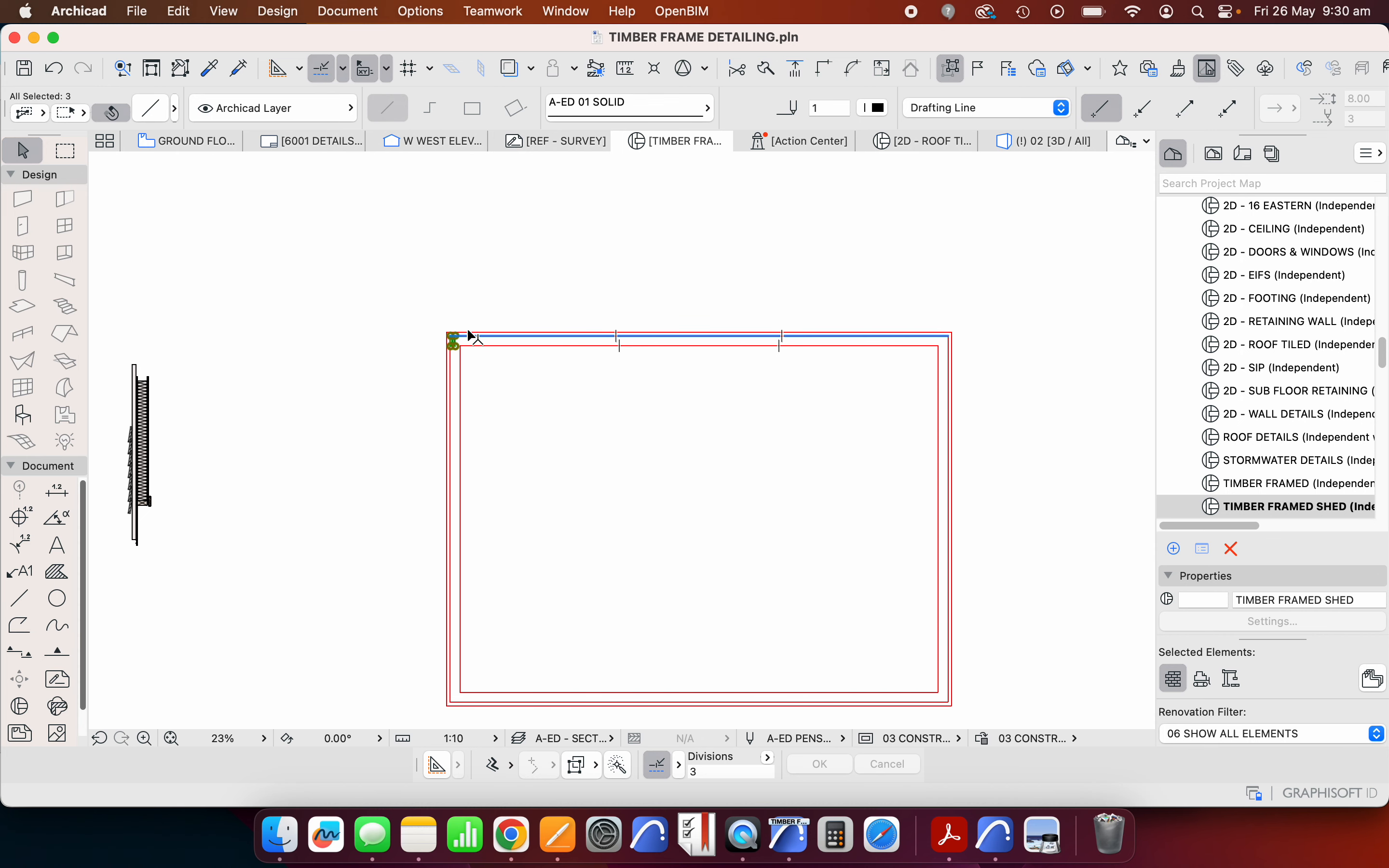
scroll(465, 330, "up", 5)
scroll(569, 276, "down", 3)
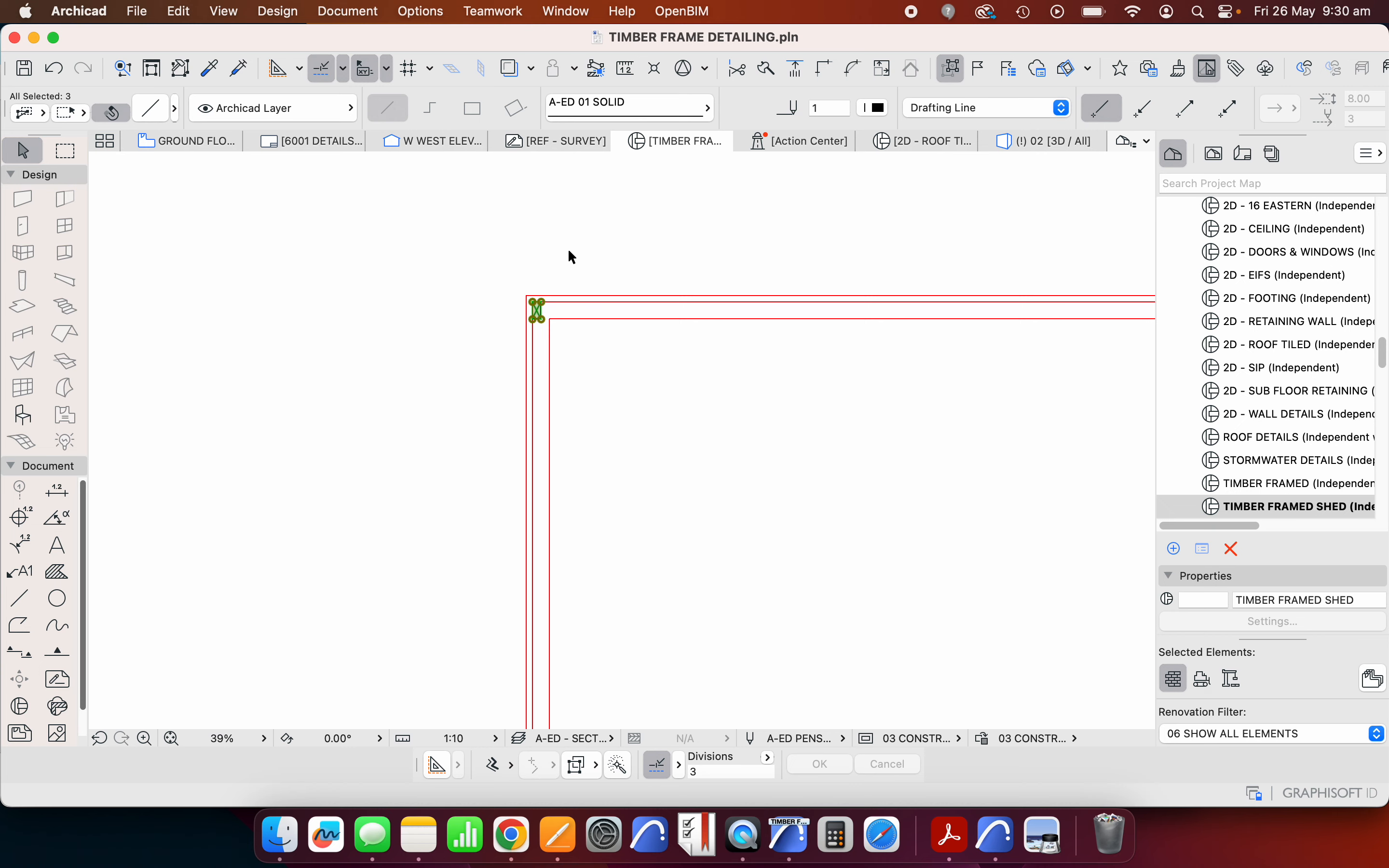
- Deselect the timber and pick up the A-ED PLYWOOD fill settings from the thin plywood layer in the wall section
left_click(615, 228)
scroll(615, 264, "down", 4)
scroll(366, 369, "up", 3)
scroll(367, 372, "up", 8)
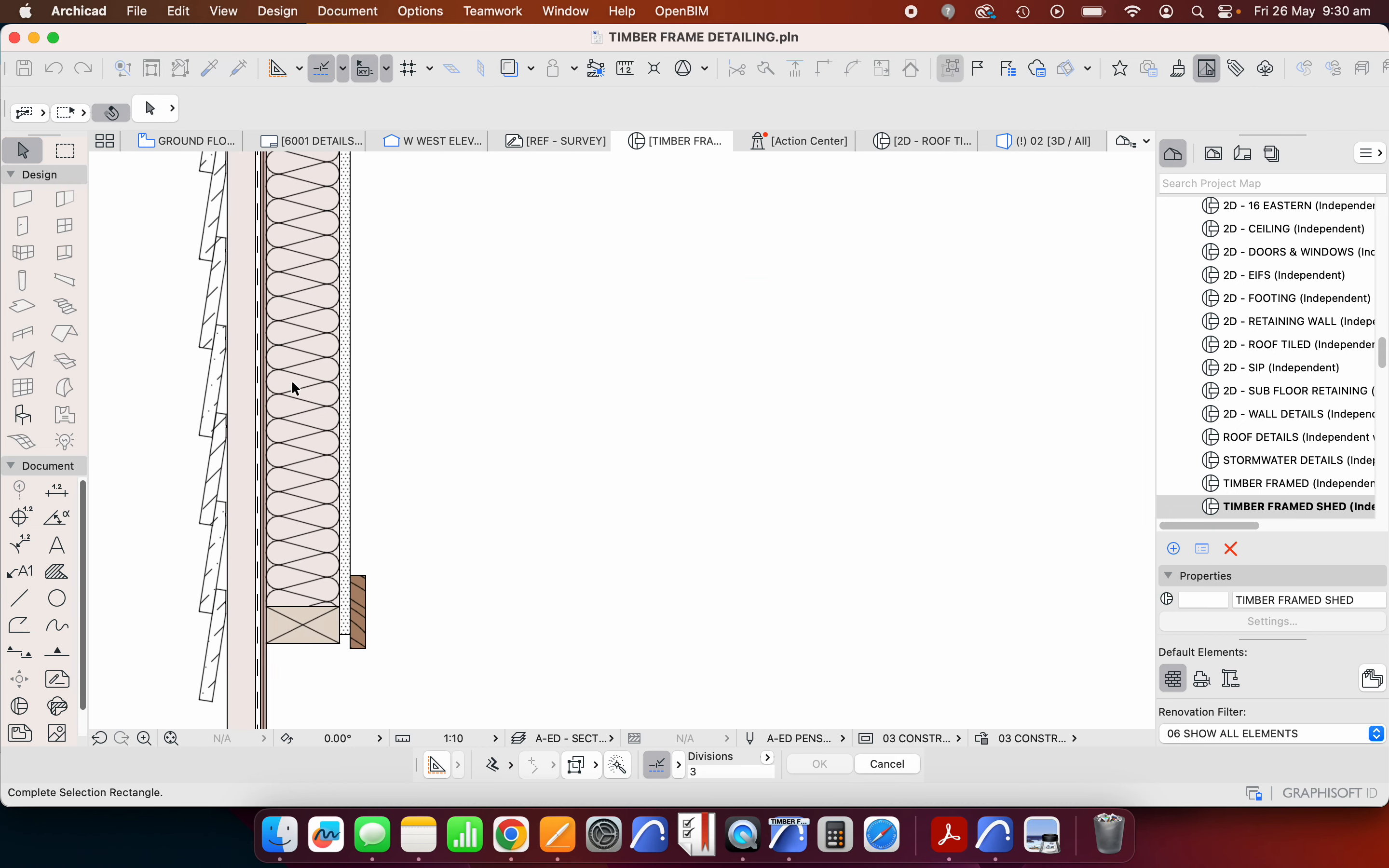
key("Escape")
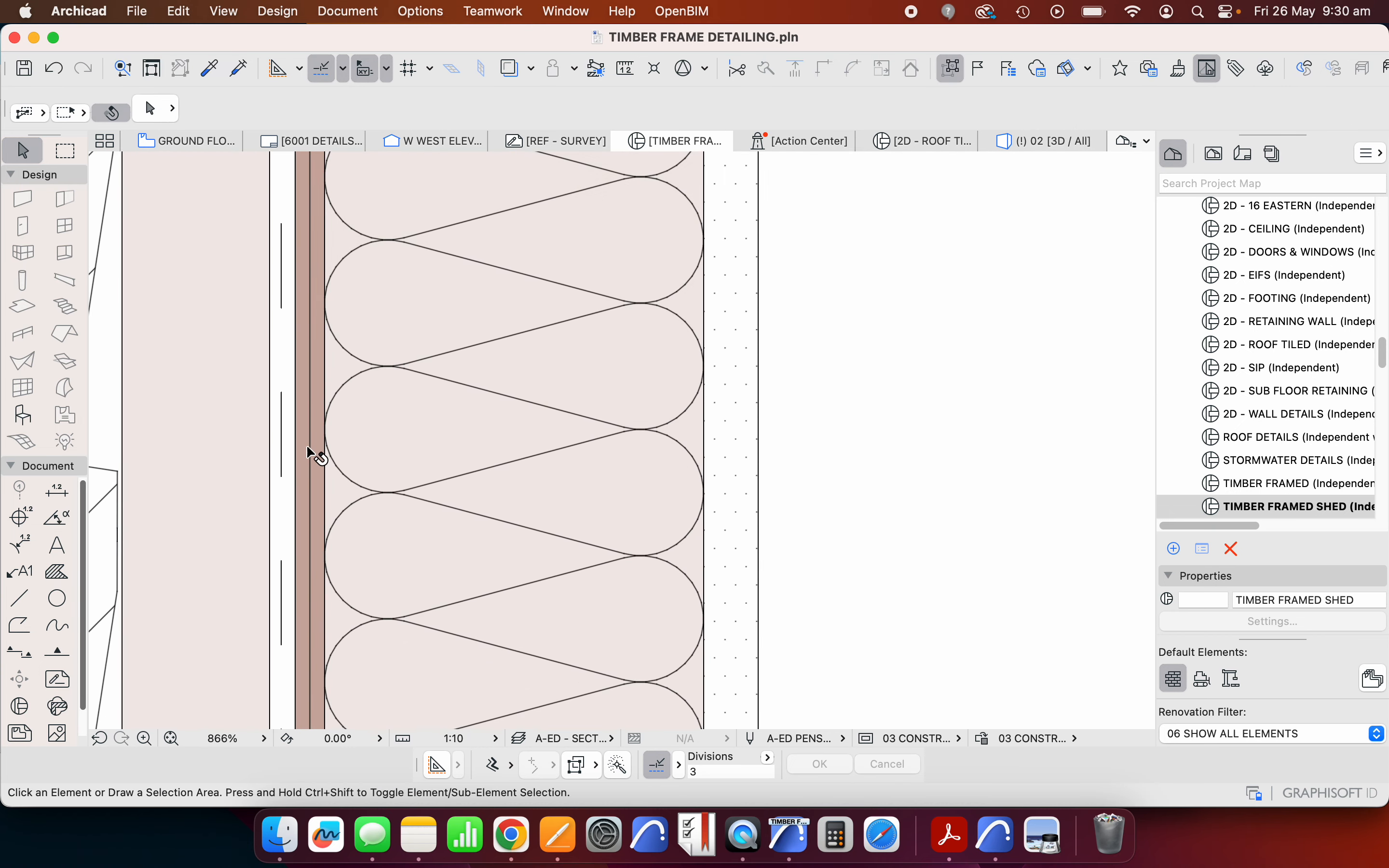
left_click(310, 451, "alt")
scroll(285, 459, "down", 1)
scroll(275, 459, "down", 5)
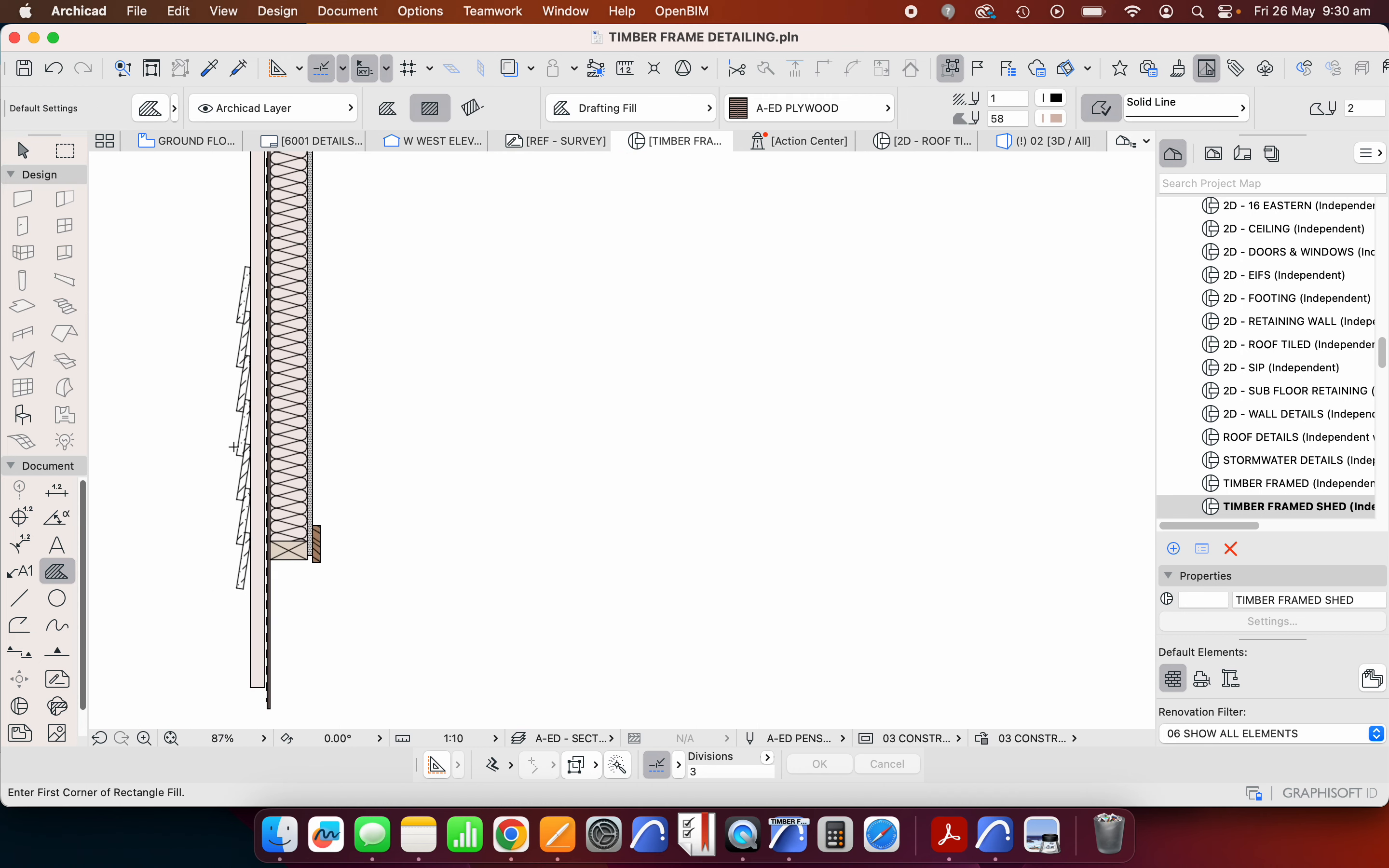
scroll(357, 456, "right", 5)
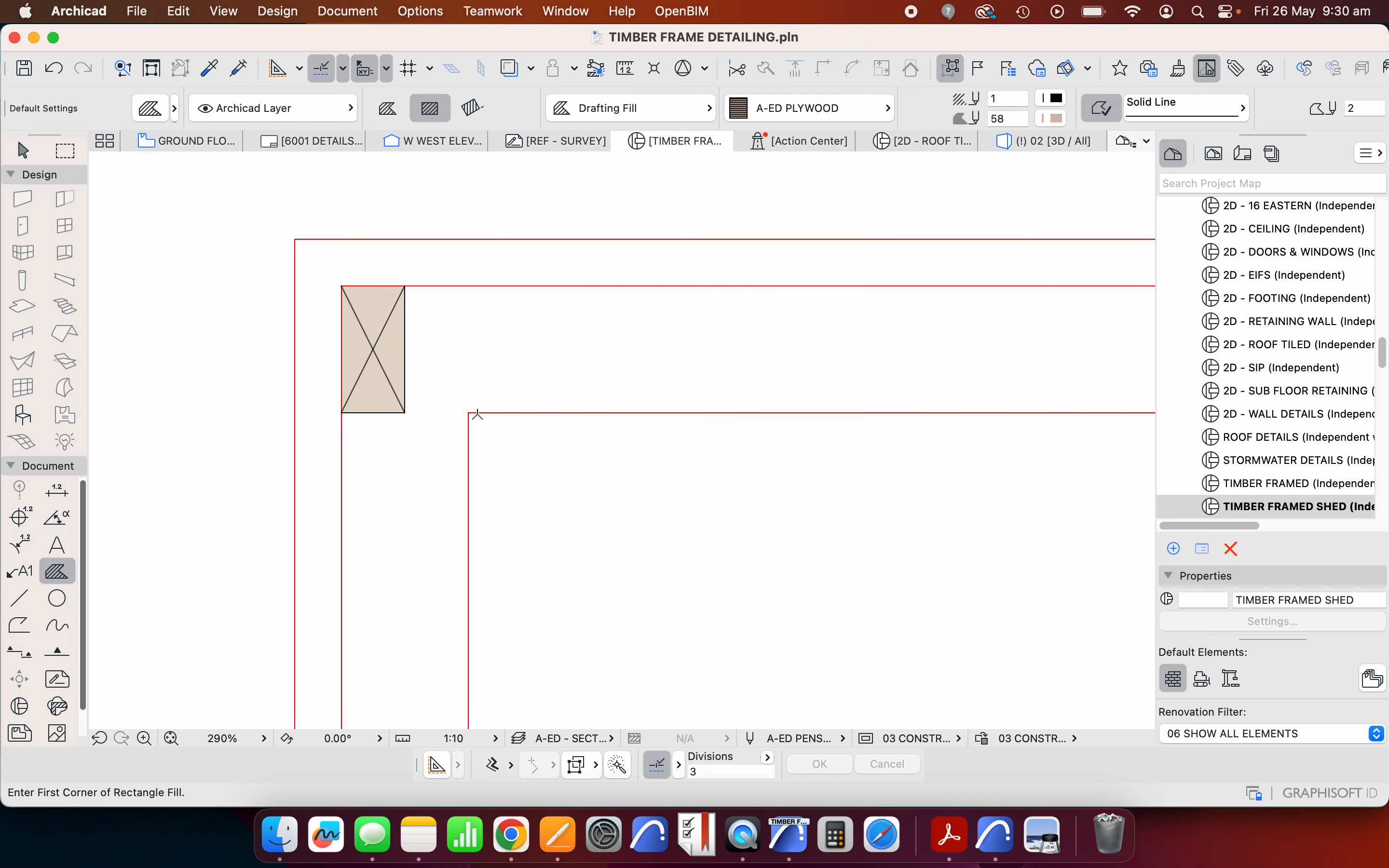
- Draw a rotated-rectangle plywood fill 1200 long and 12 thick from the innermost rectangle's upper-left corner, just inside its upper line
left_click(470, 409)
scroll(471, 402, "down", 3)
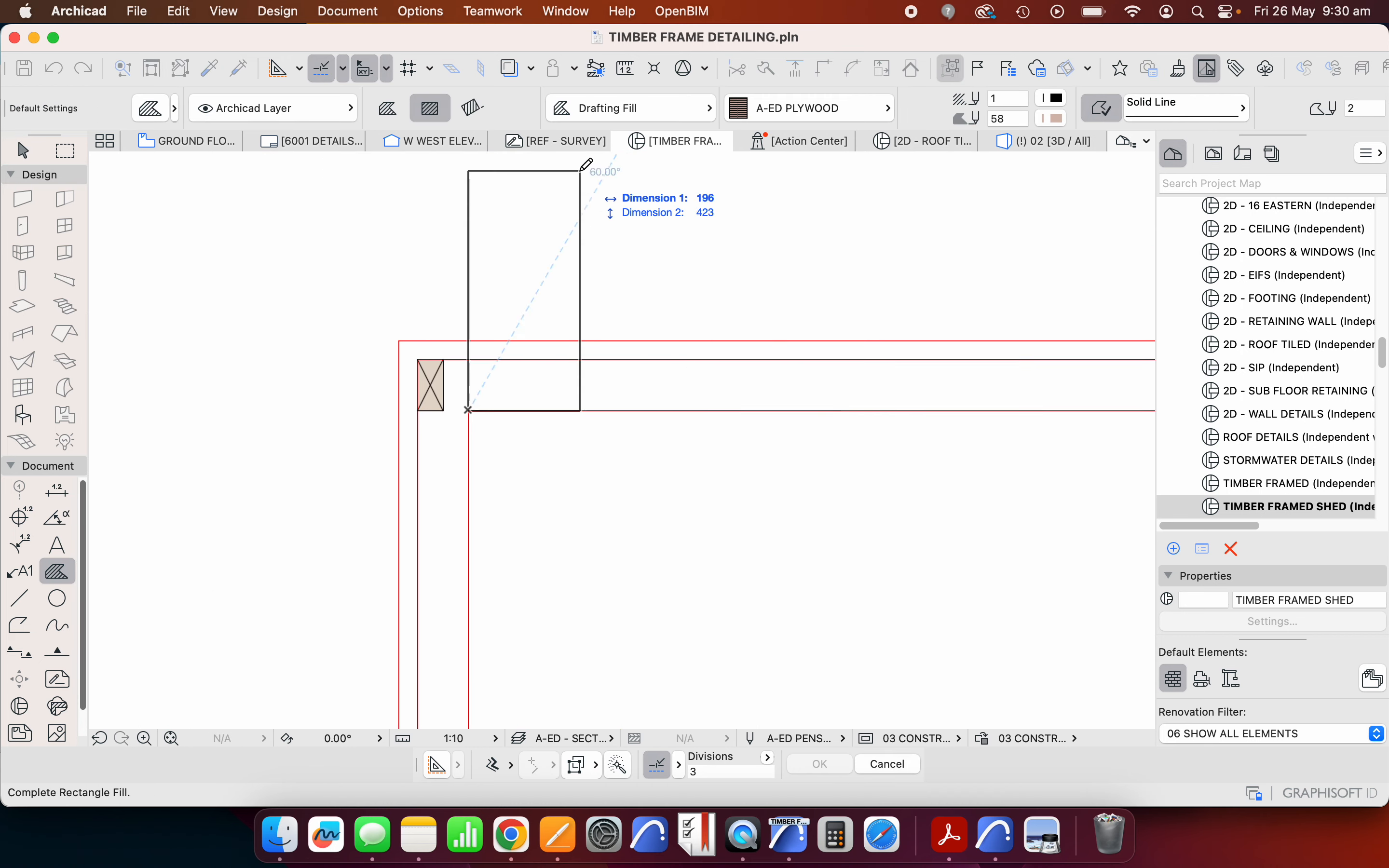
left_click(388, 108)
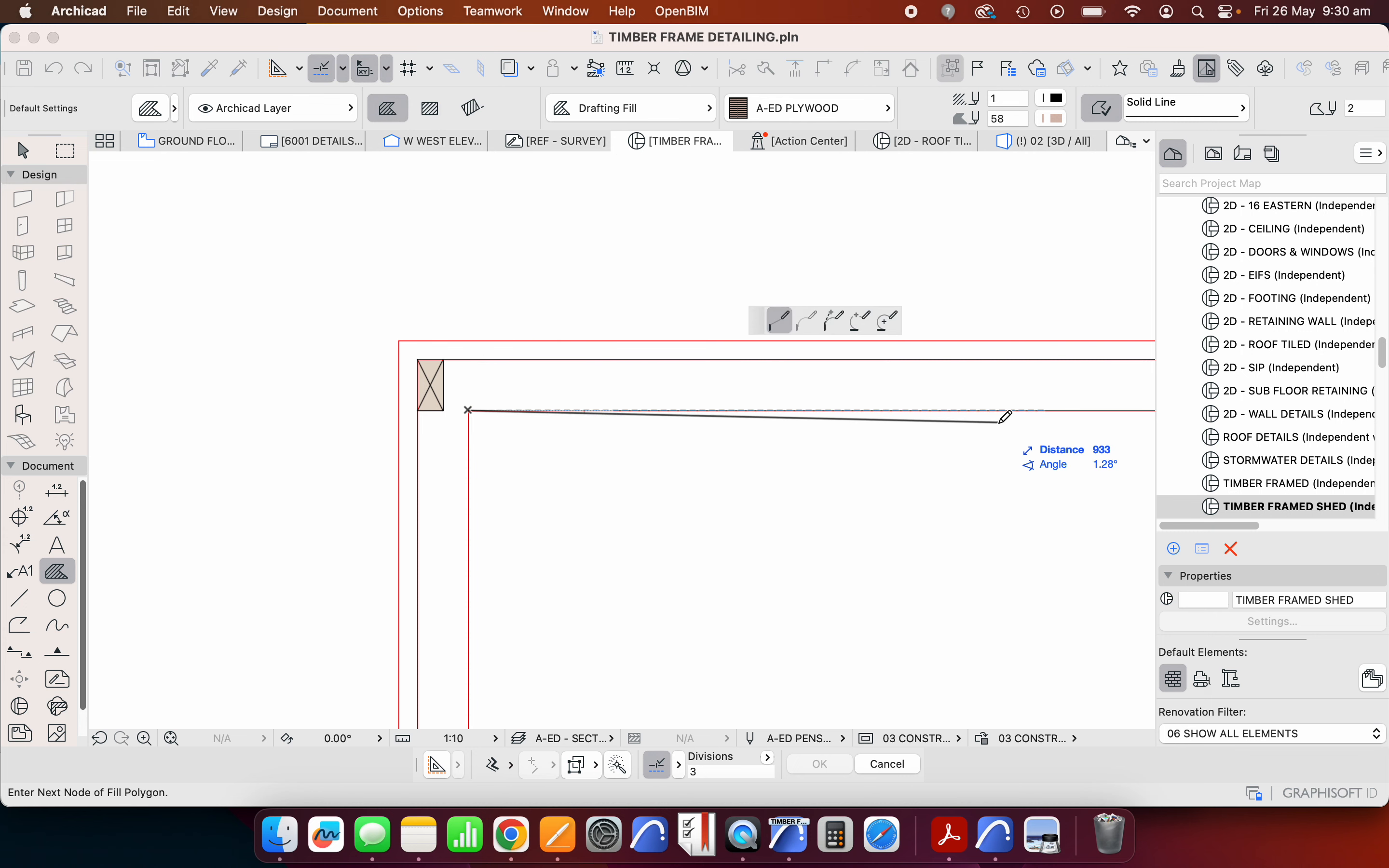
type("1200")
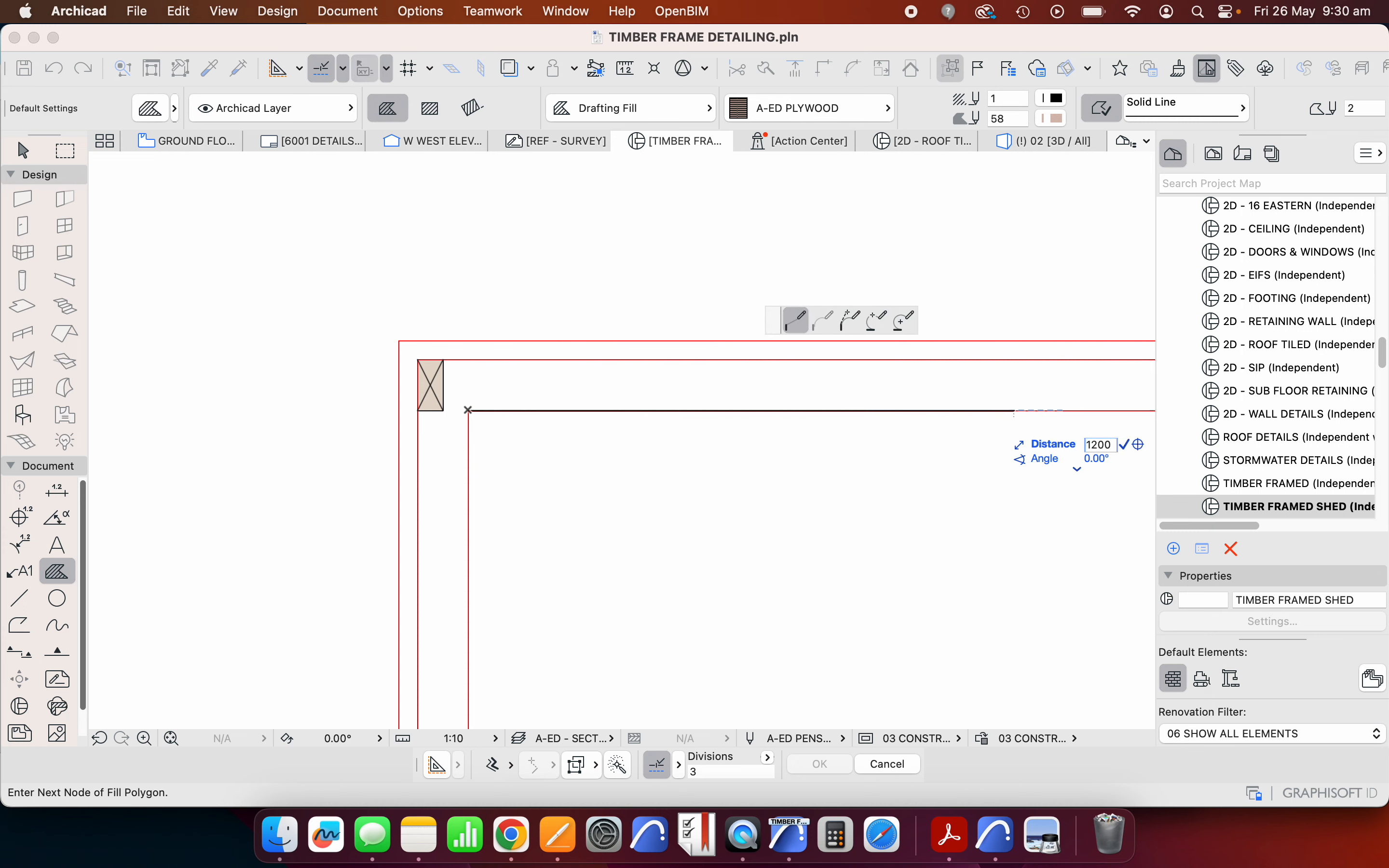
key("Return")
scroll(871, 412, "down", 3)
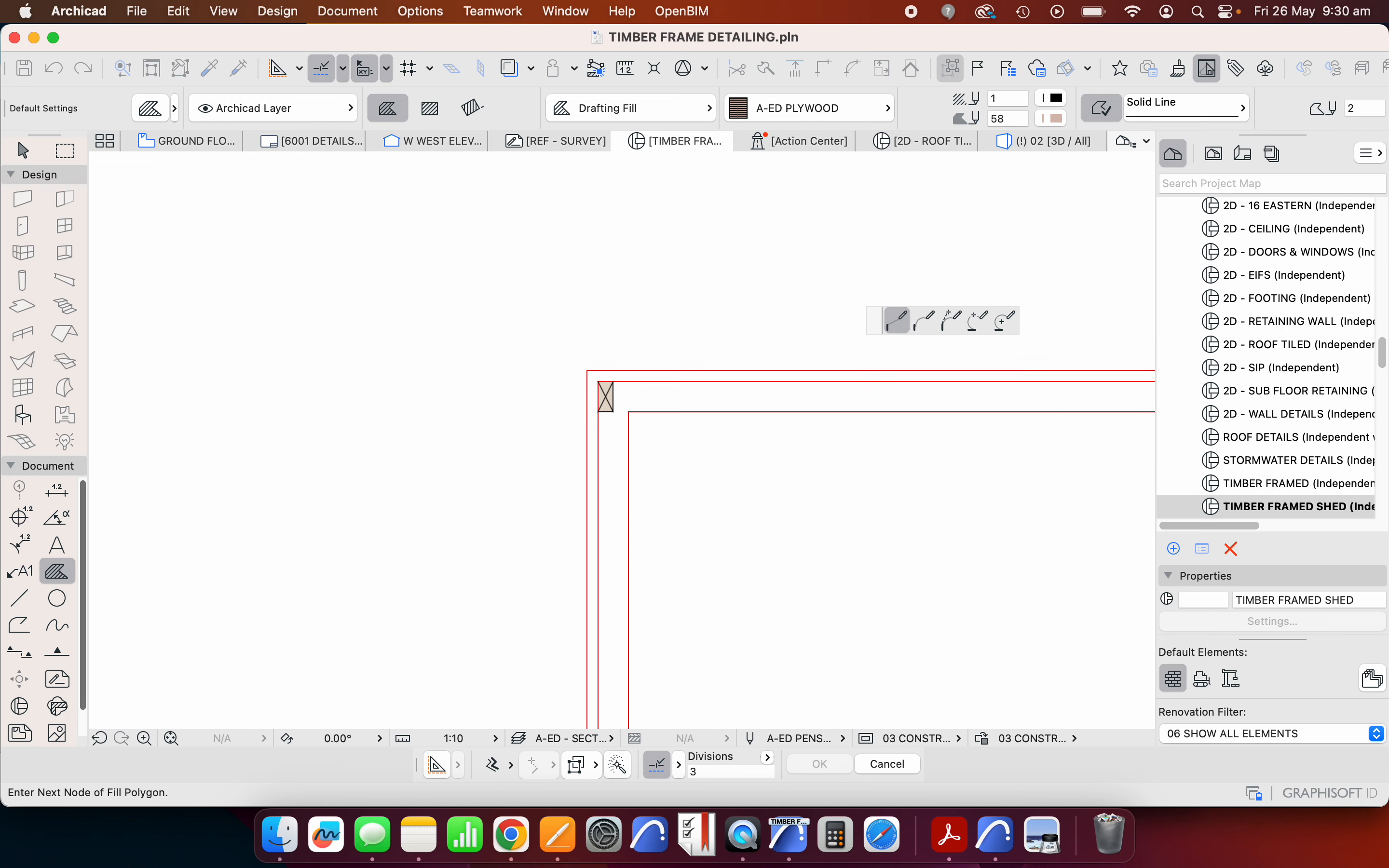
type("g")
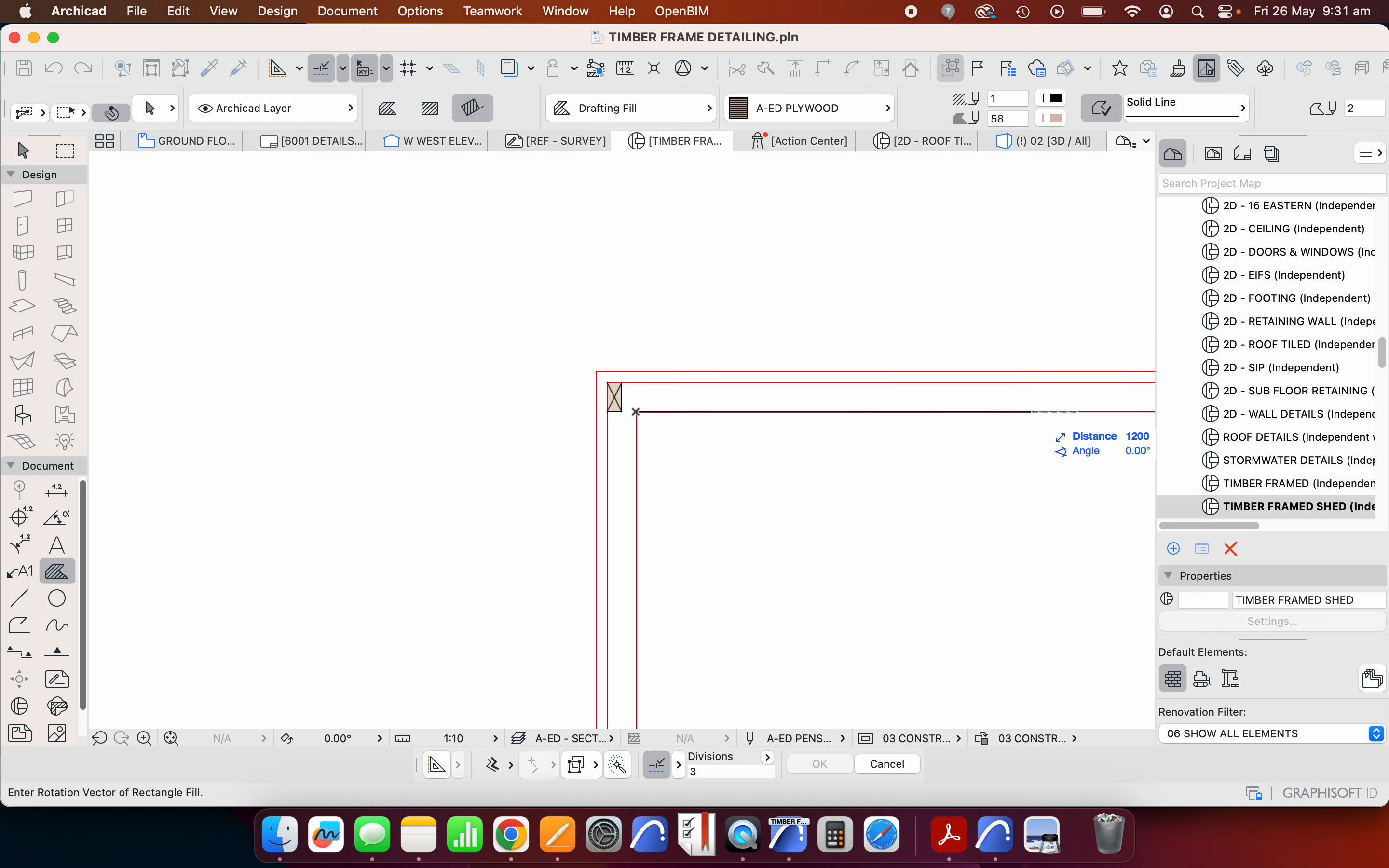
type("1200")
key("Return")
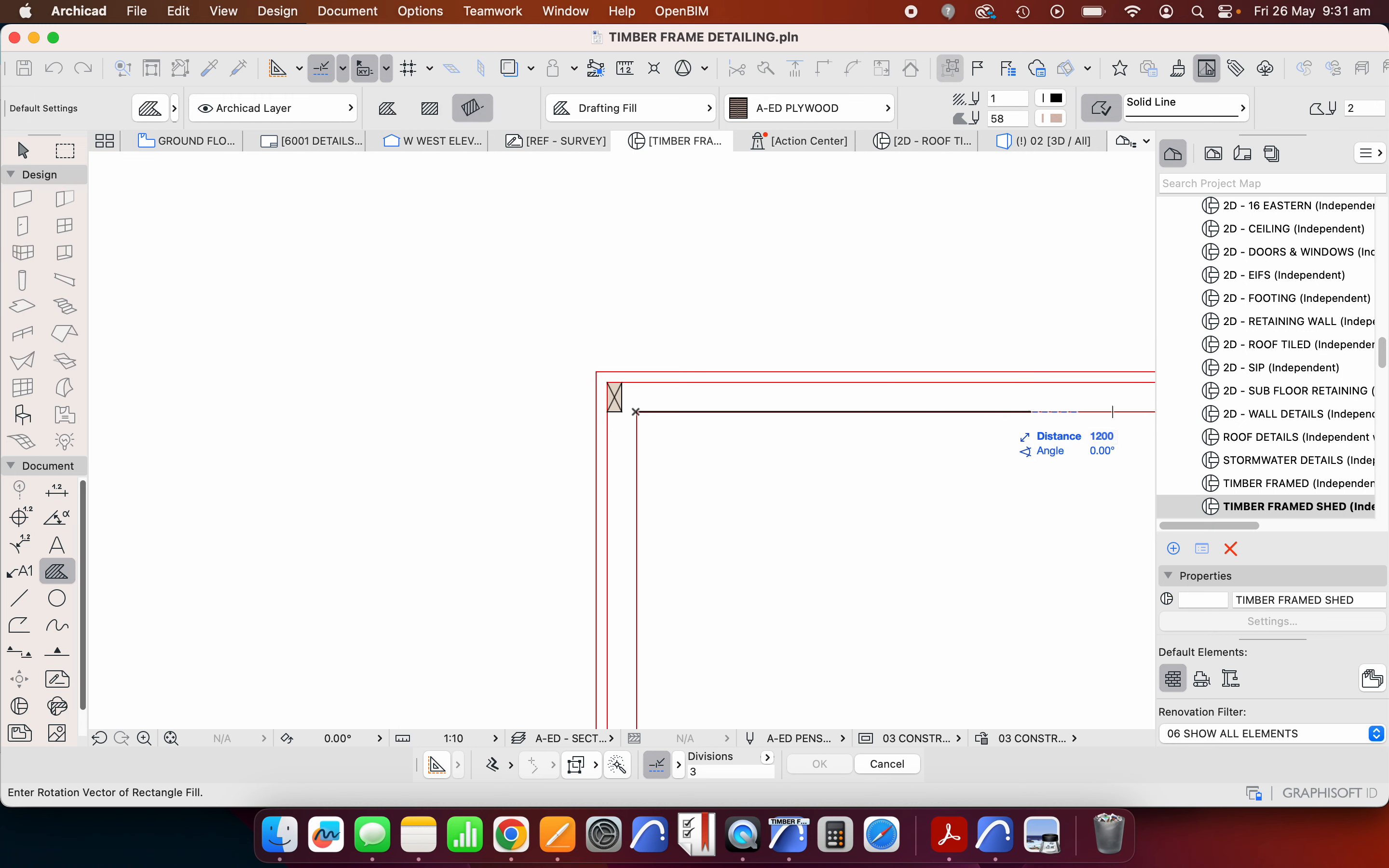
type("12")
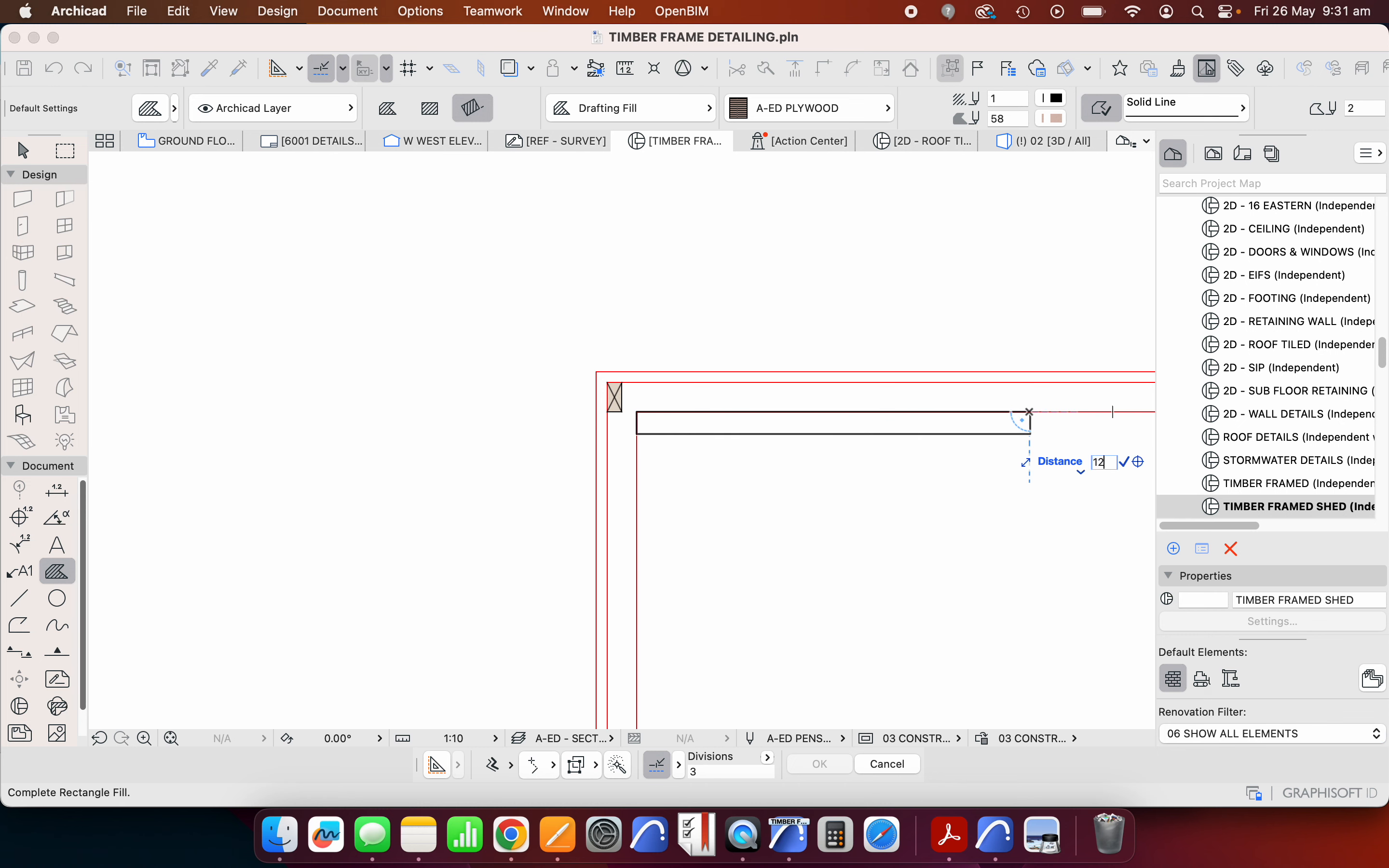
key("Return")
key("Escape")
- Check the line, fill and pen settings of the plywood fill without changing them
scroll(702, 401, "up", 5)
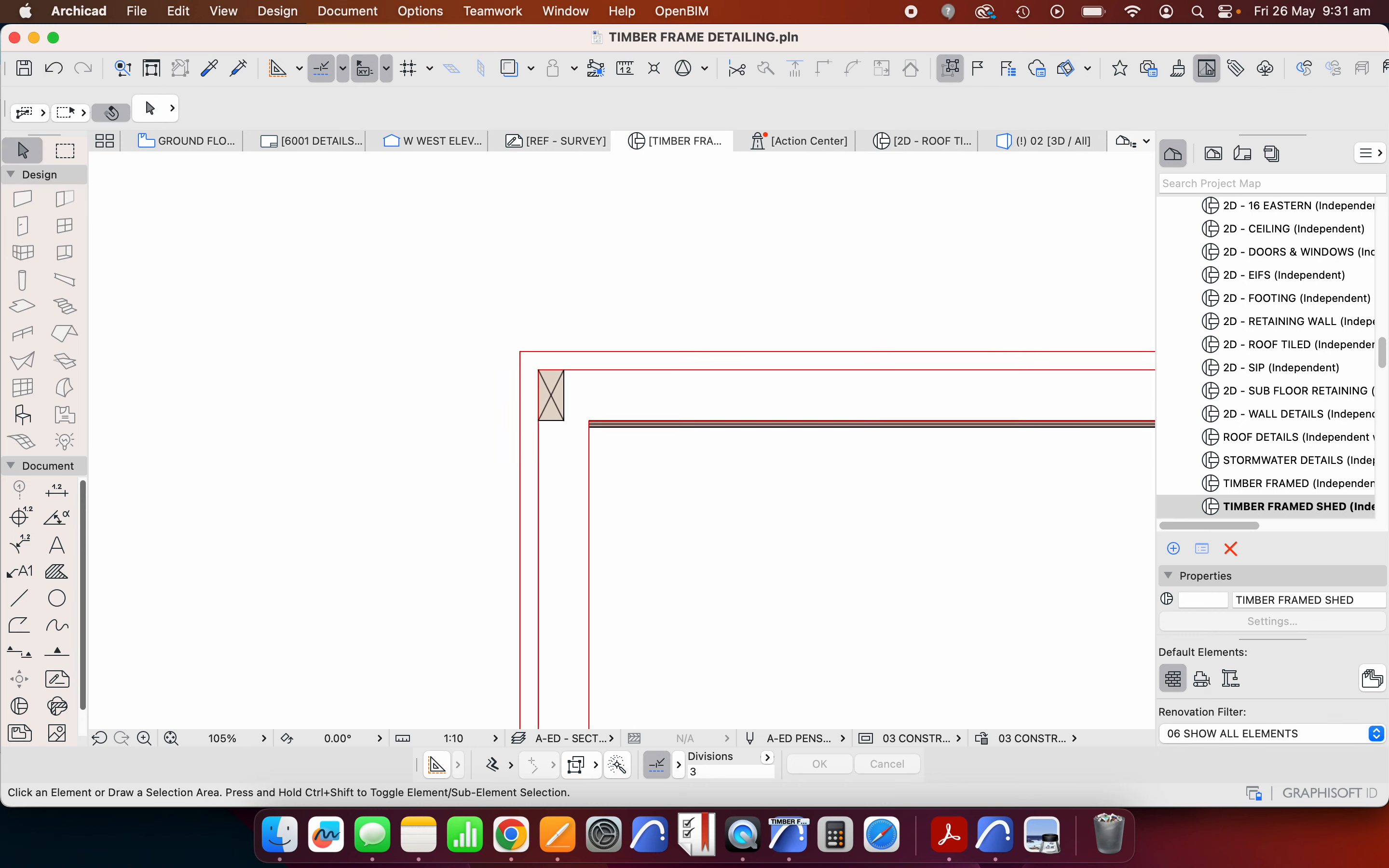
left_click(987, 464)
scroll(411, 426, "down", 7)
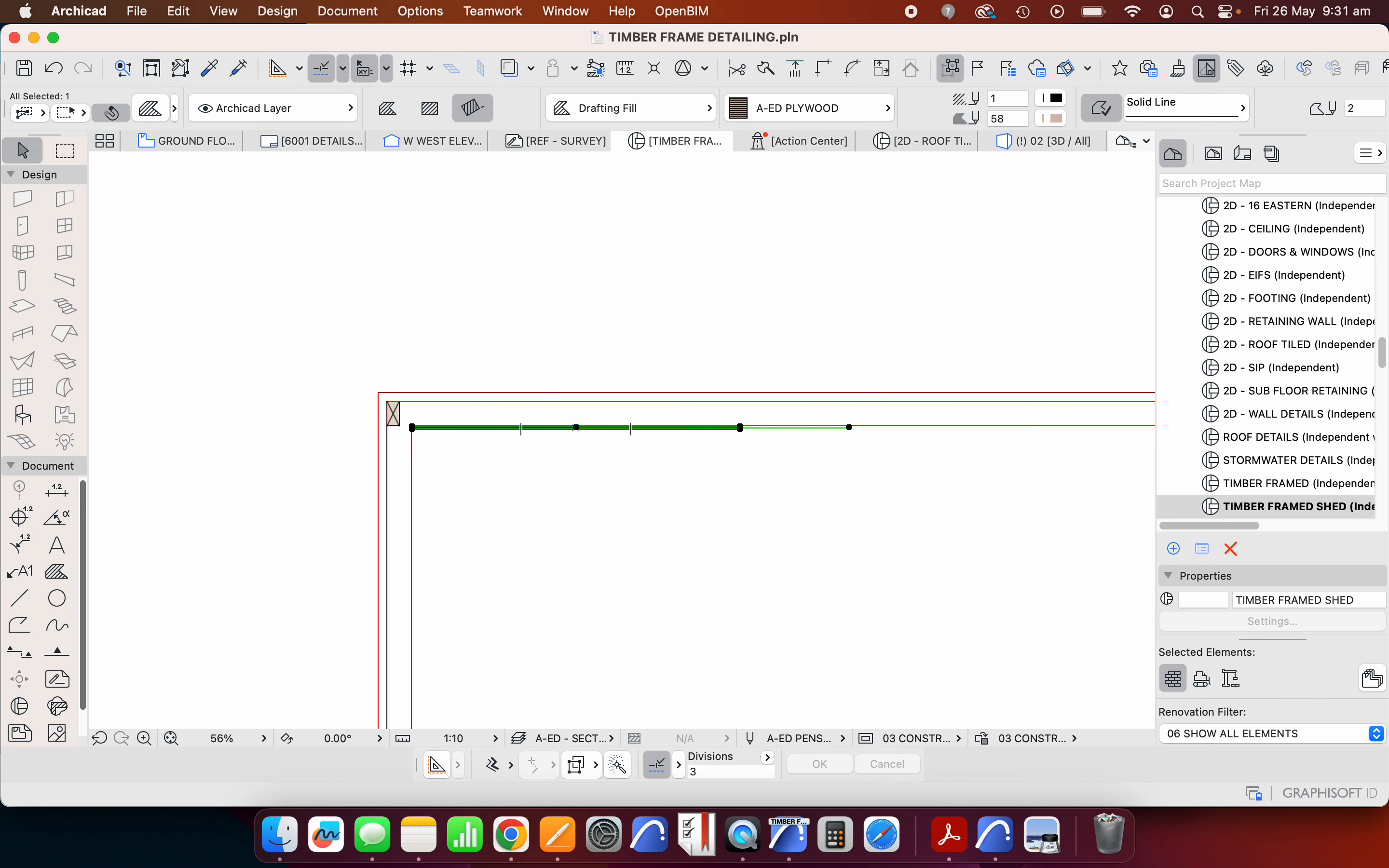
scroll(472, 448, "up", 3)
left_click(150, 108)
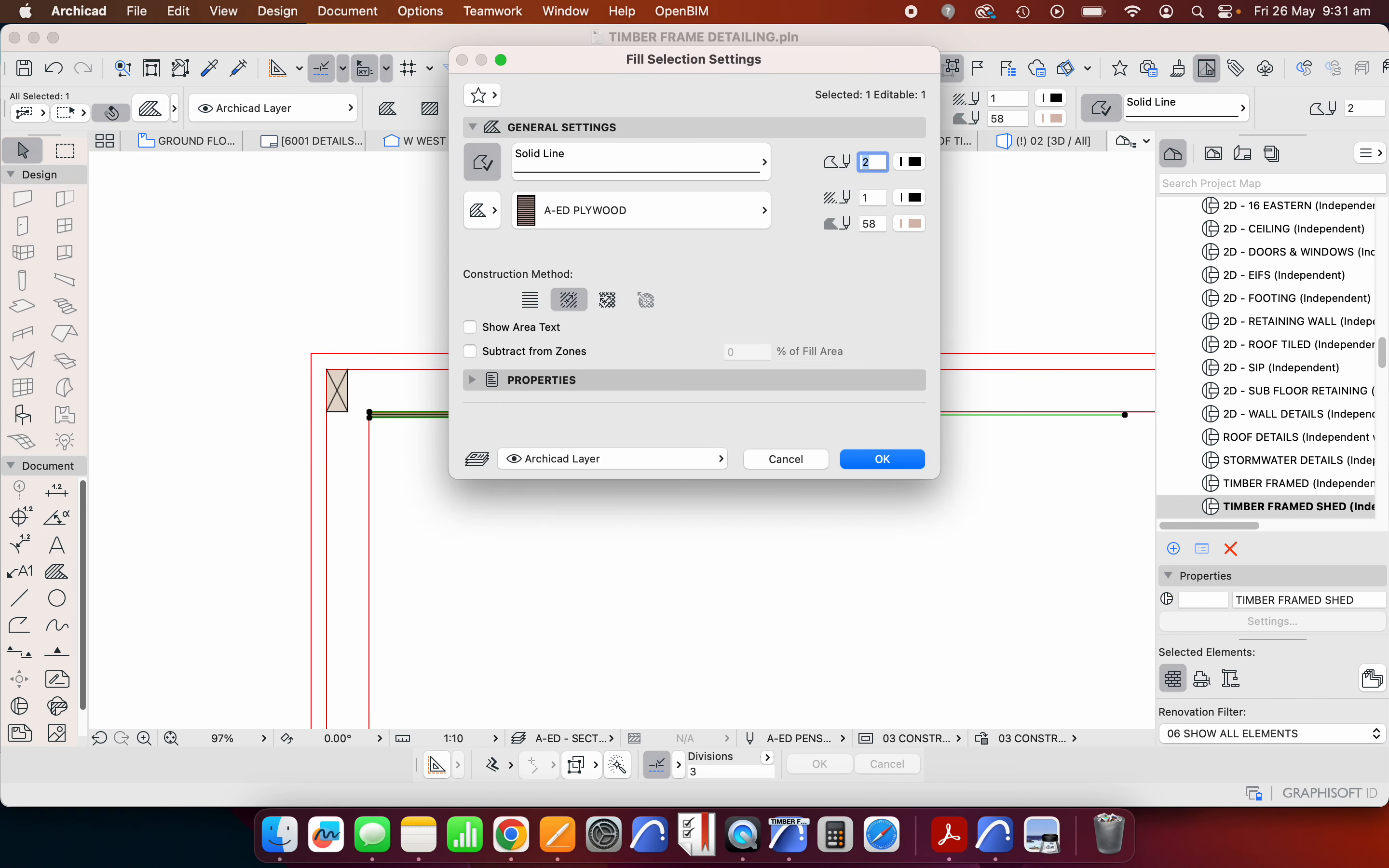
key("Return")
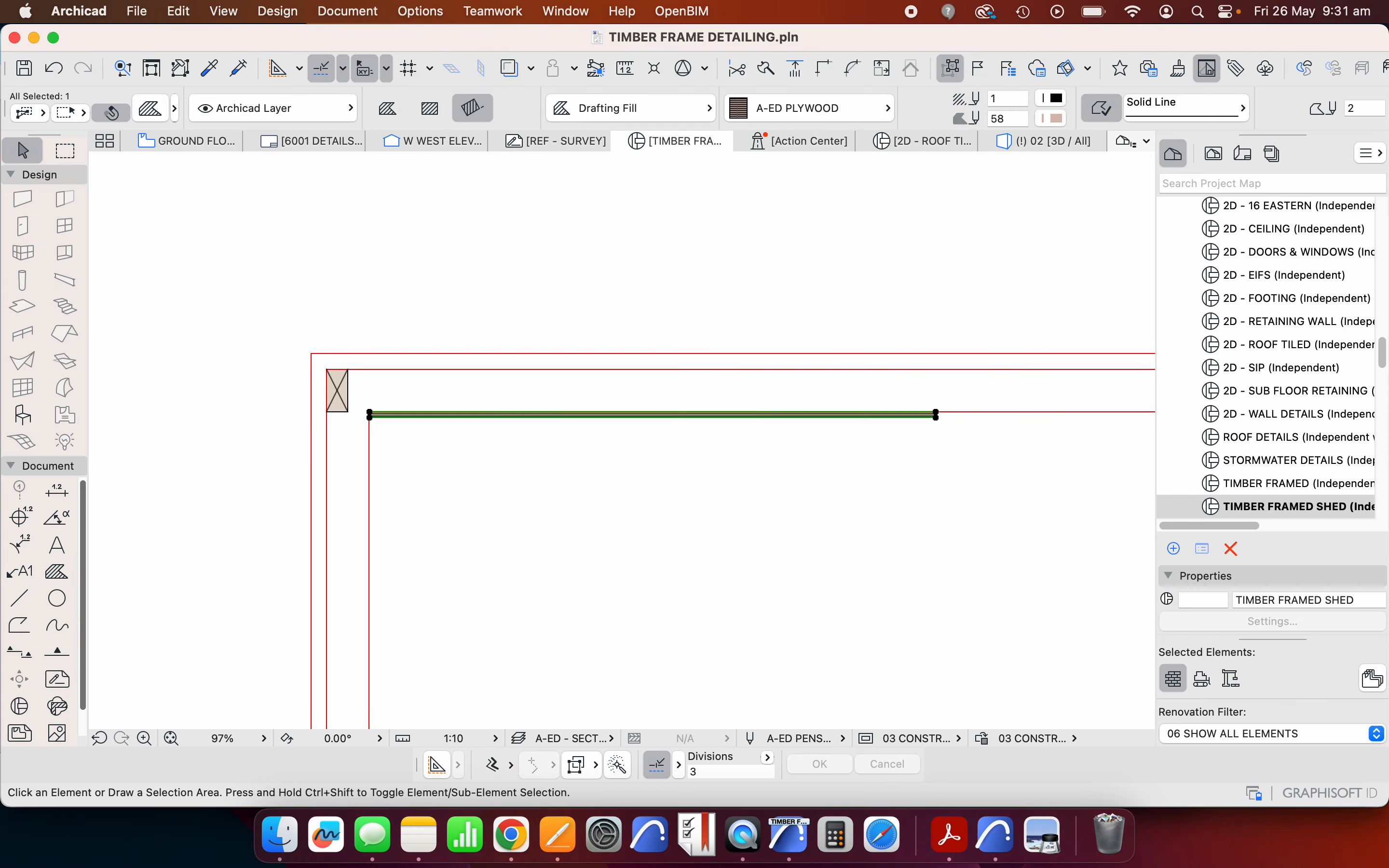
key("Escape")
- Drag multiple copies of the plywood sheet from its left end, placing the first copy end to end with the original
scroll(807, 491, "down", 2)
scroll(410, 422, "up", 2)
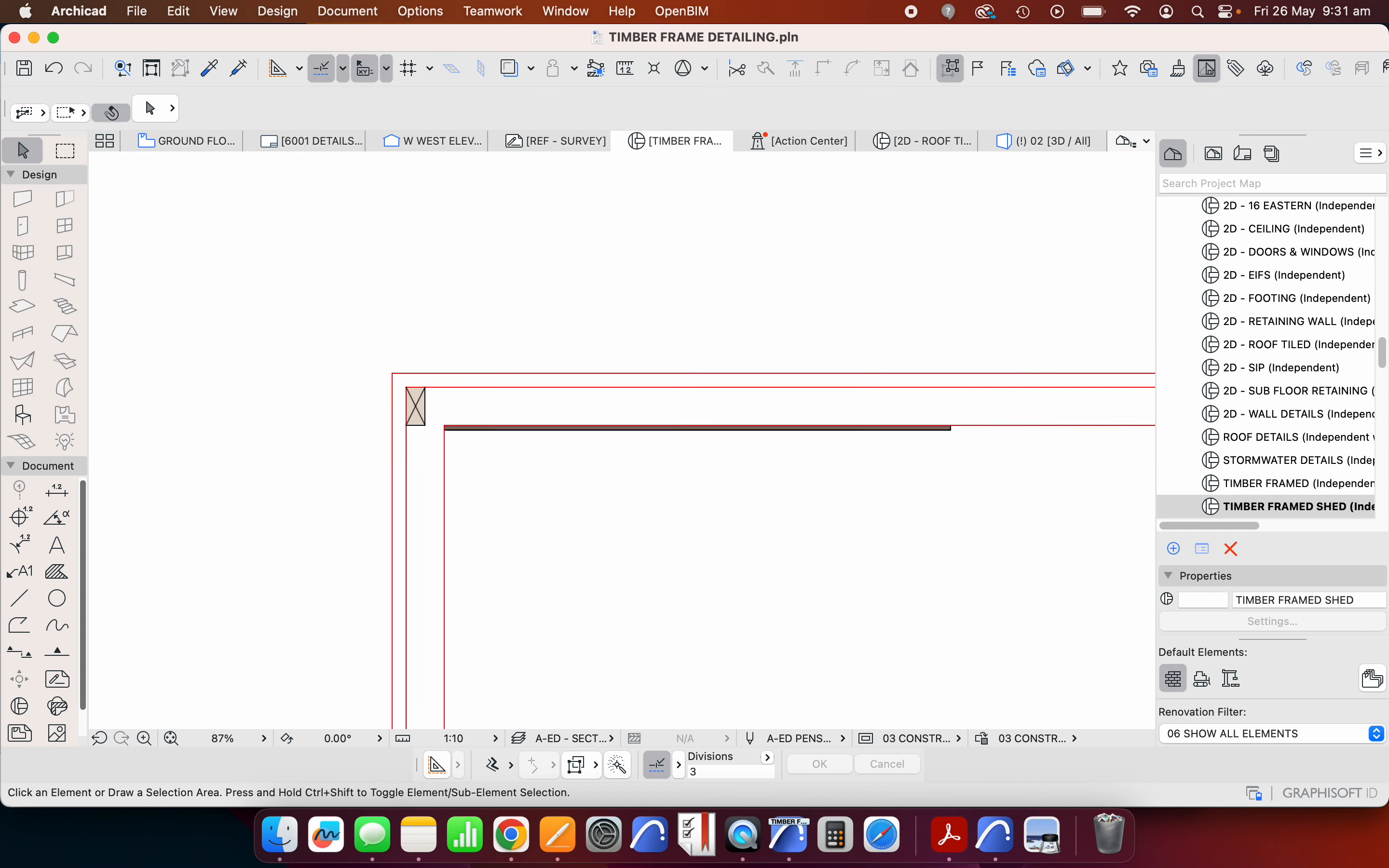
scroll(409, 405, "down", 8)
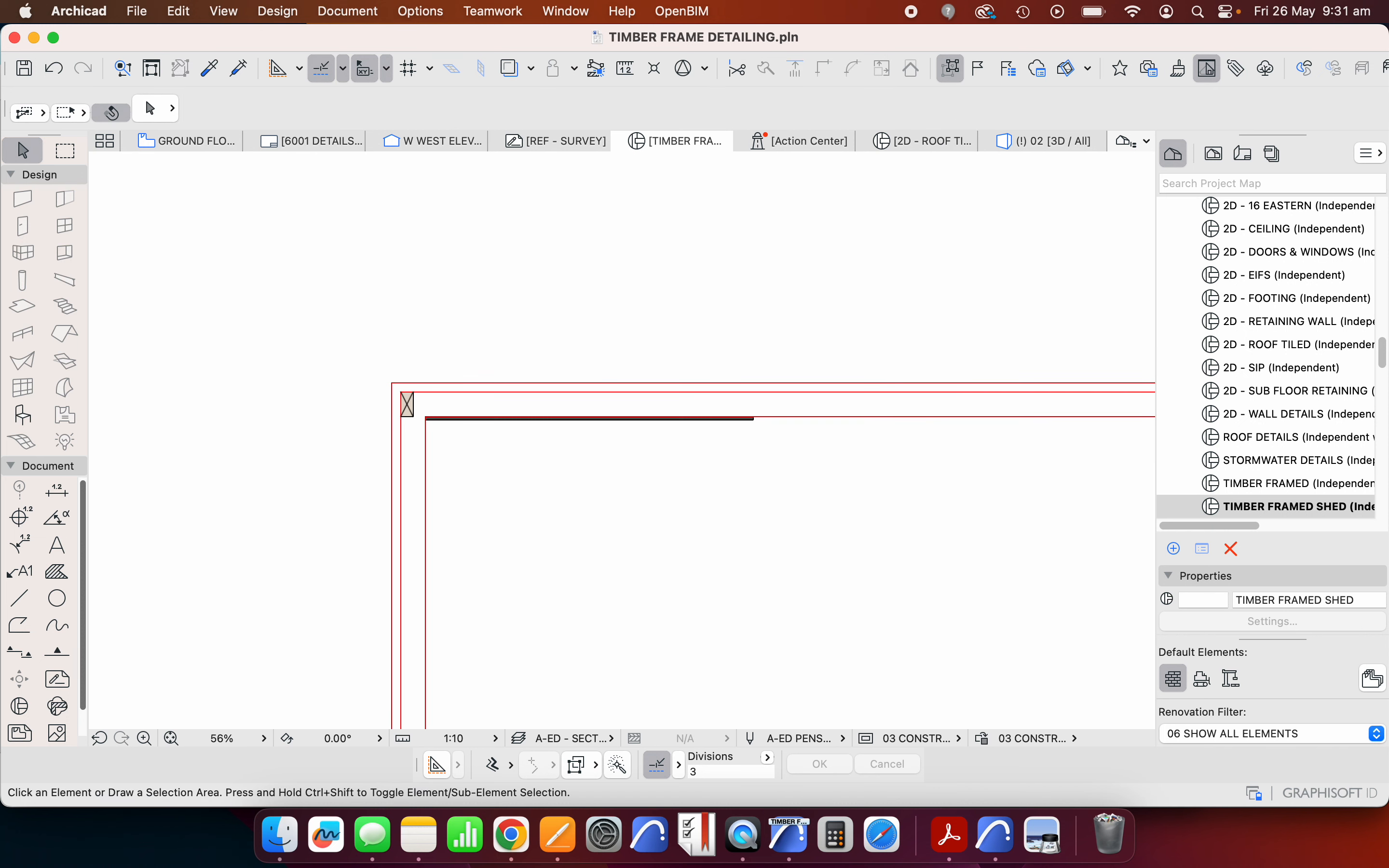
scroll(640, 425, "up", 6)
scroll(629, 395, "up", 3)
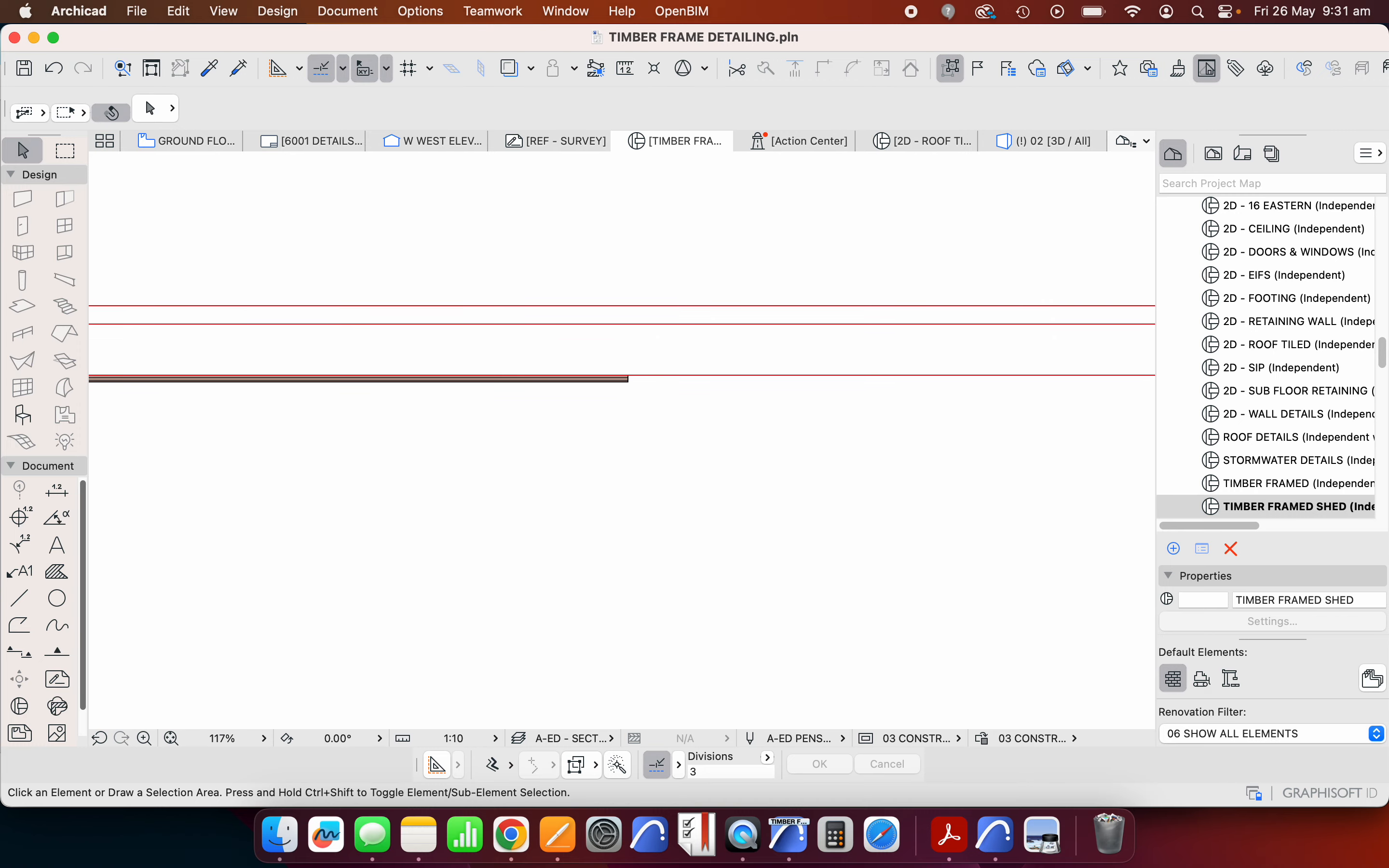
left_click(628, 380)
scroll(691, 399, "down", 6)
right_click(662, 407)
mouse_move(694, 406)
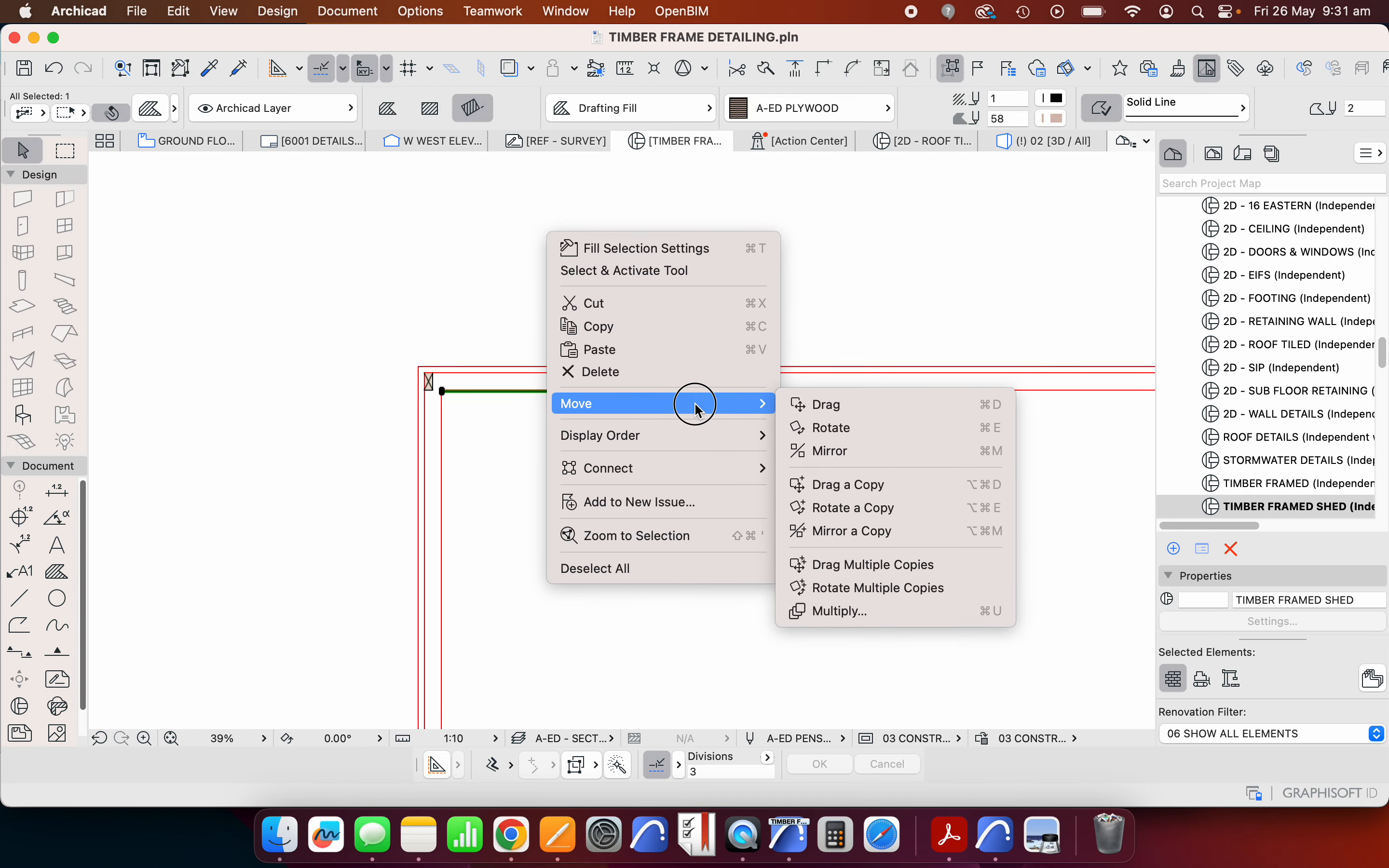
left_click(841, 566)
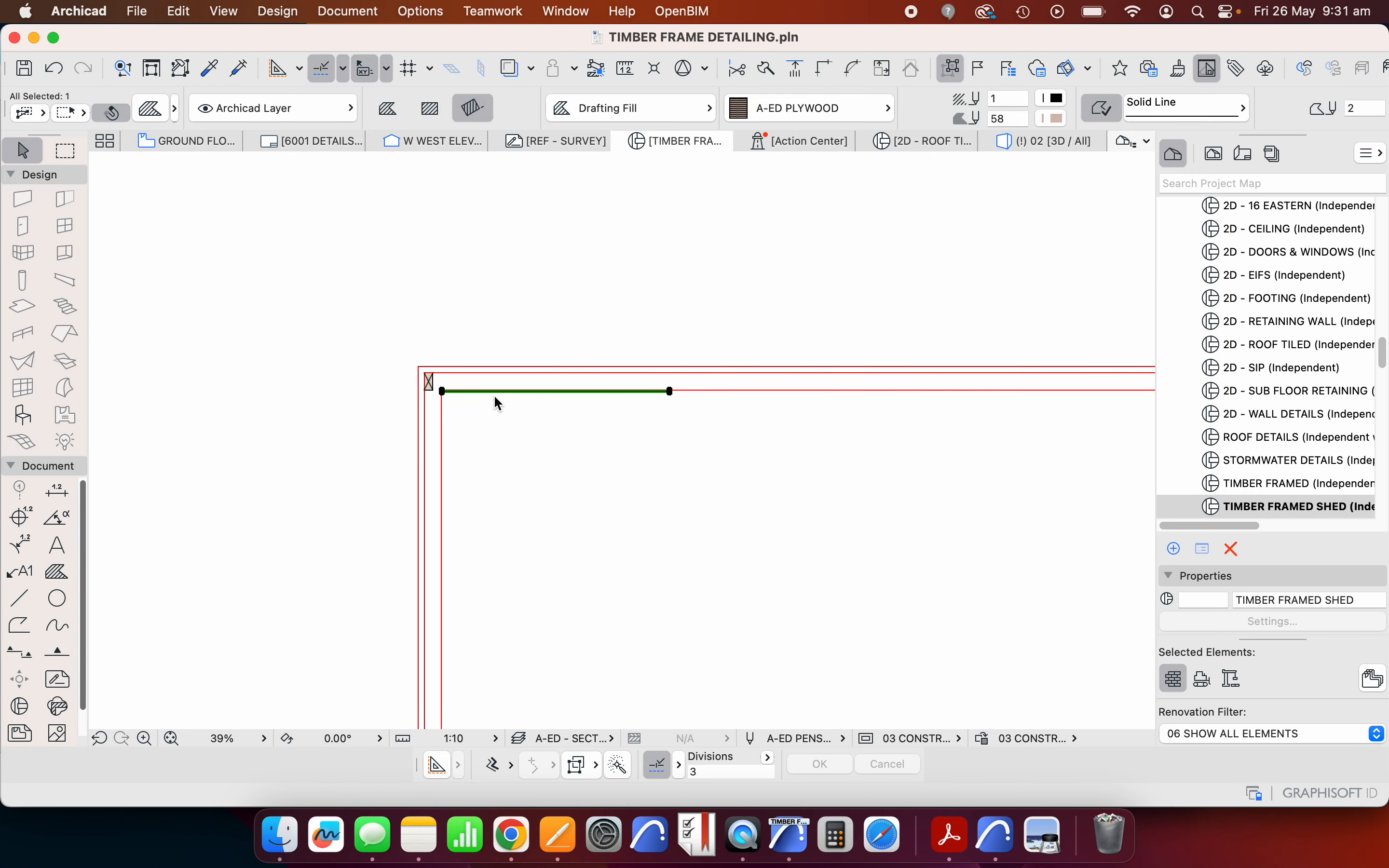
left_click(442, 391)
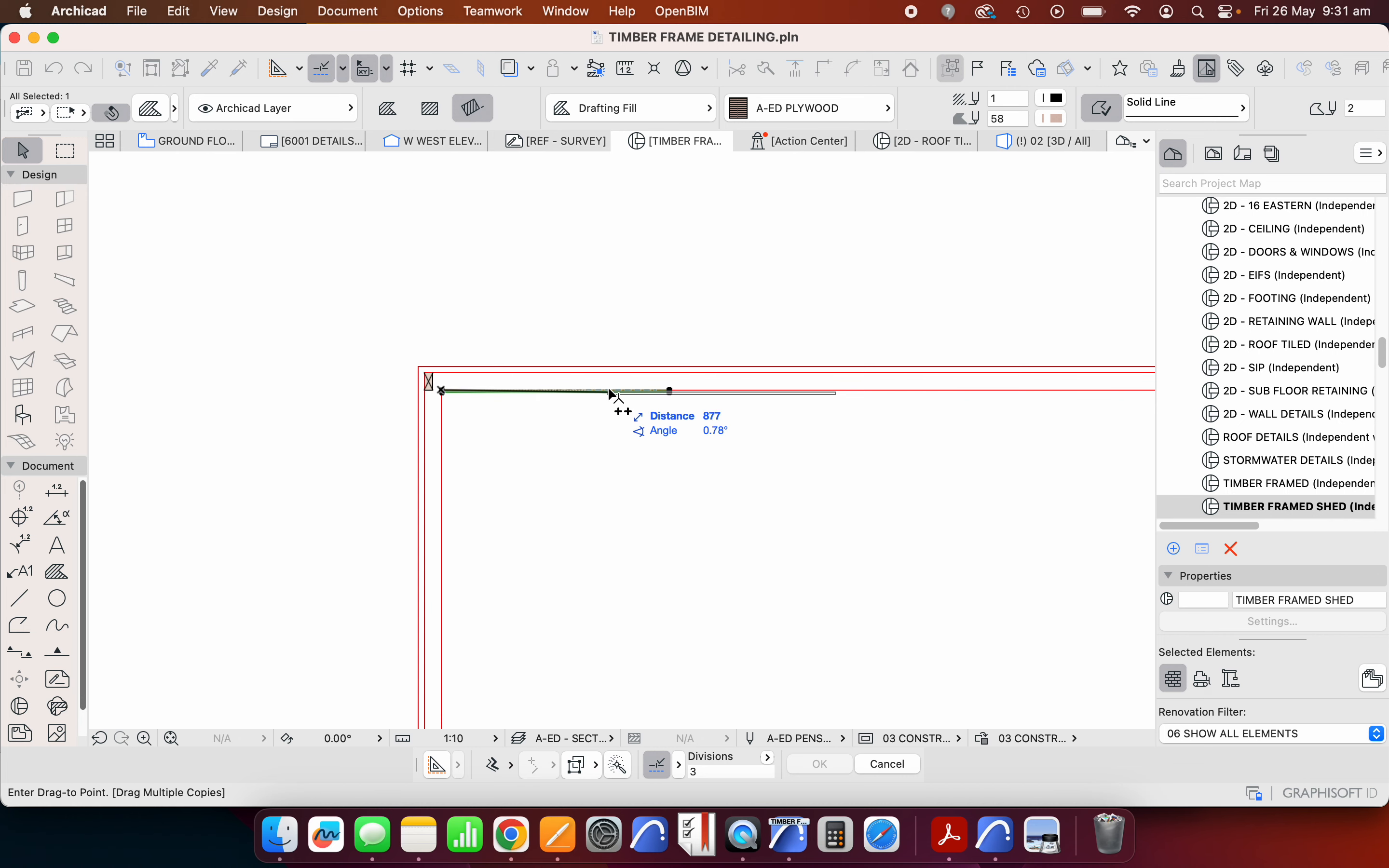
left_click(670, 392)
- Place two more plywood copies end to end along the upper wall so the last overruns the right-hand corner
scroll(670, 392, "down", 3)
scroll(740, 394, "up", 3)
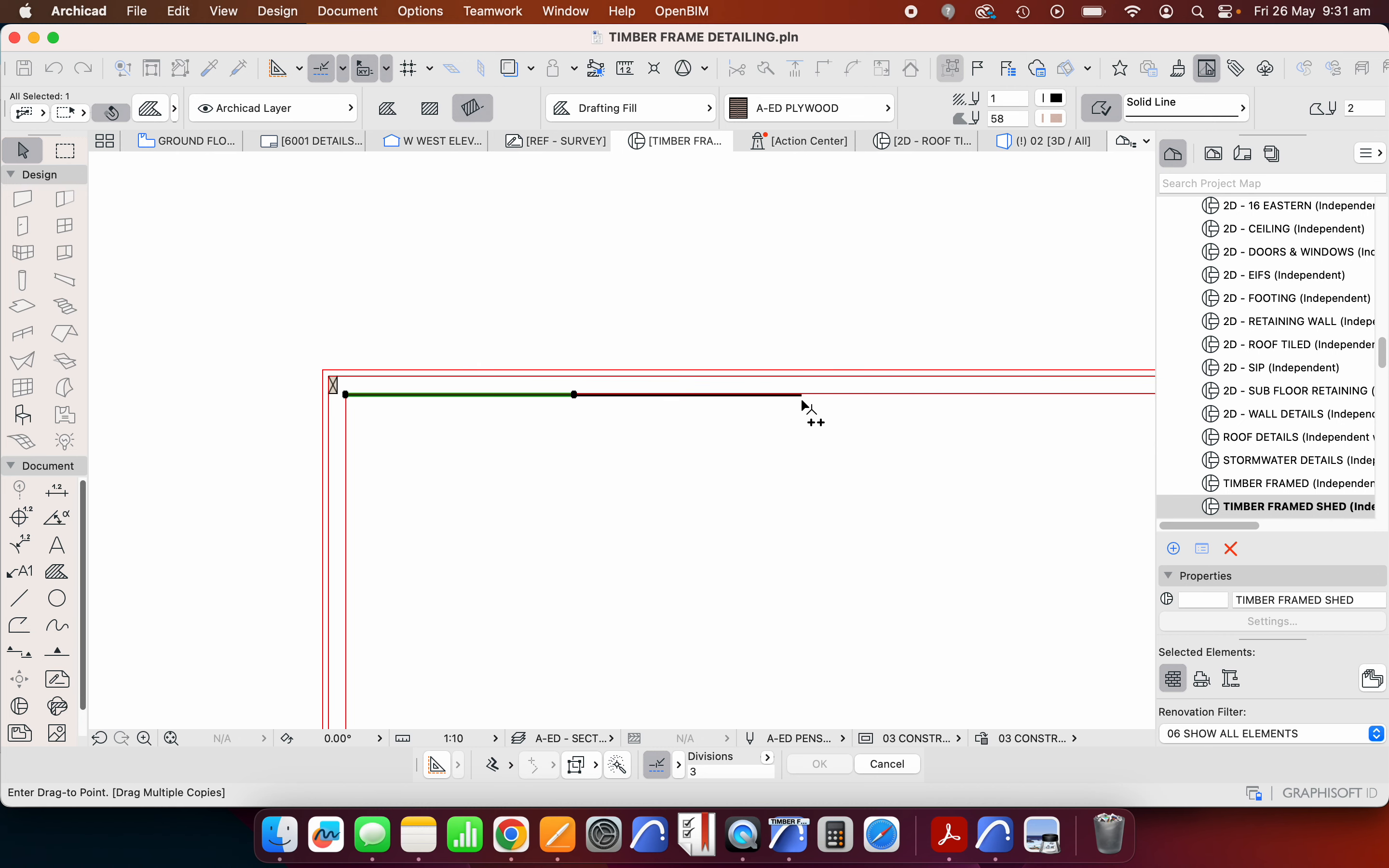
scroll(697, 397, "down", 3)
scroll(837, 397, "up", 3)
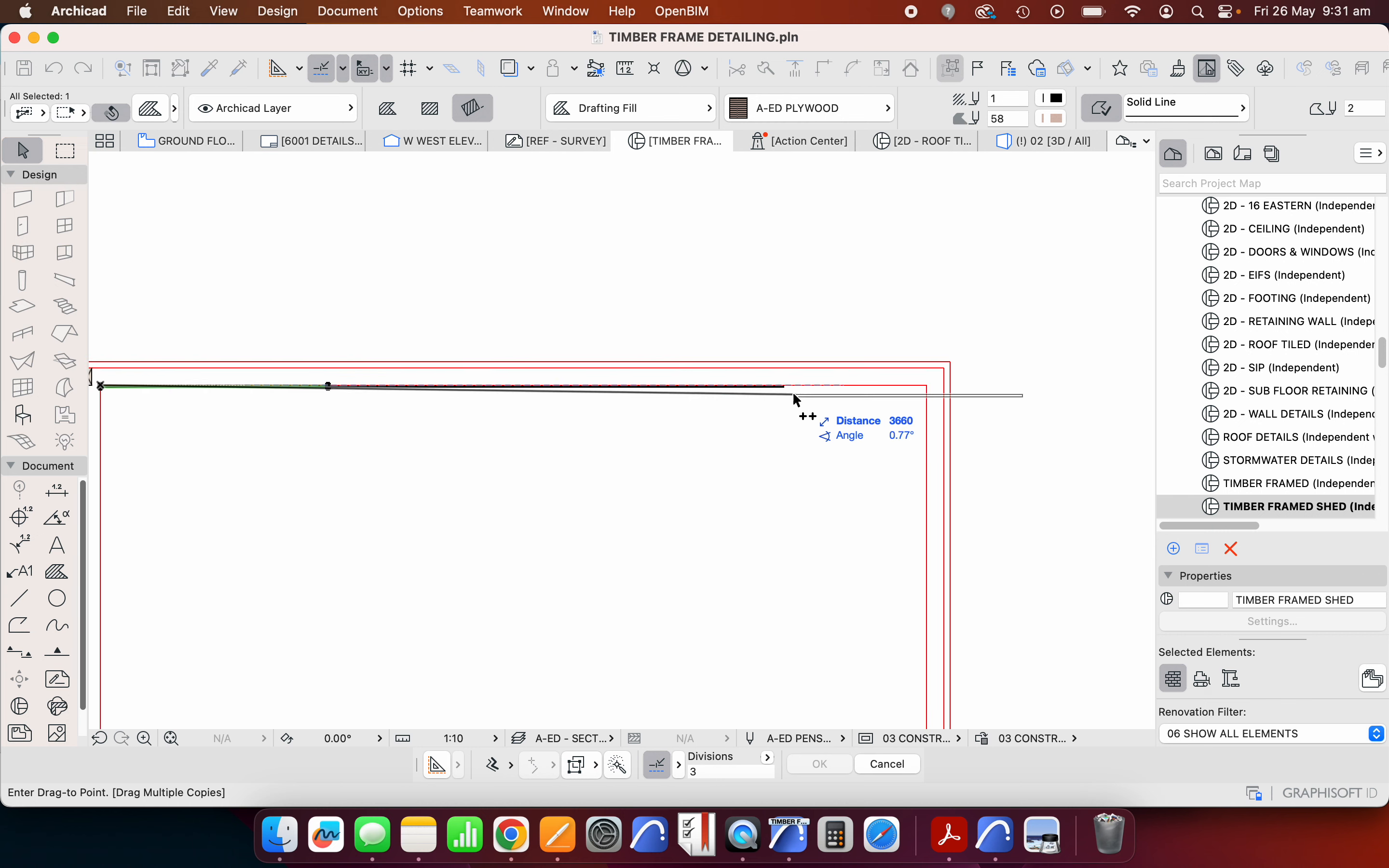
left_click(786, 389)
key("Escape")
key("Escape")
- Split the last plywood sheet at the innermost rectangle's right-hand line
left_click(956, 392)
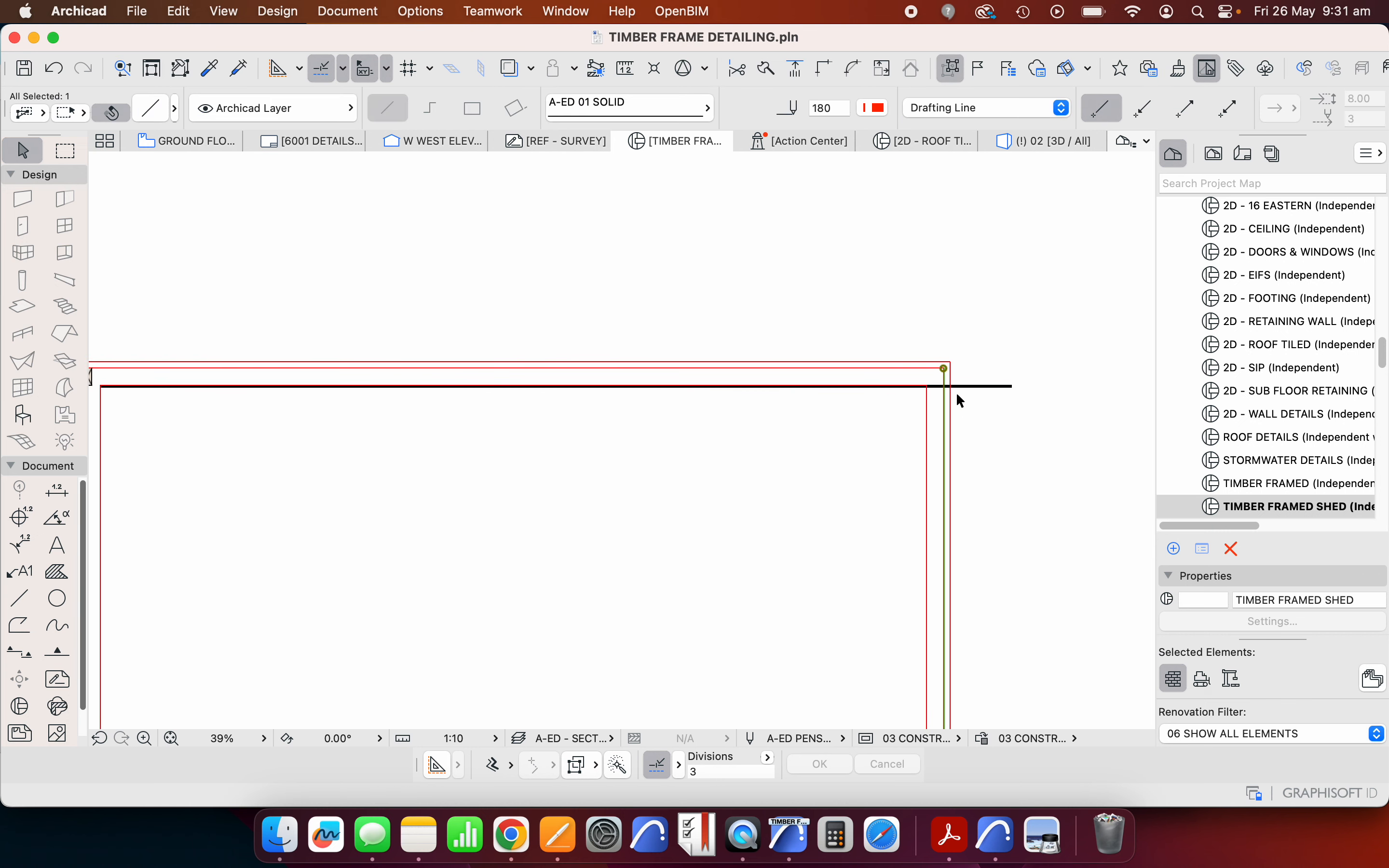
key("Escape")
left_click(977, 391)
scroll(1029, 341, "up", 3)
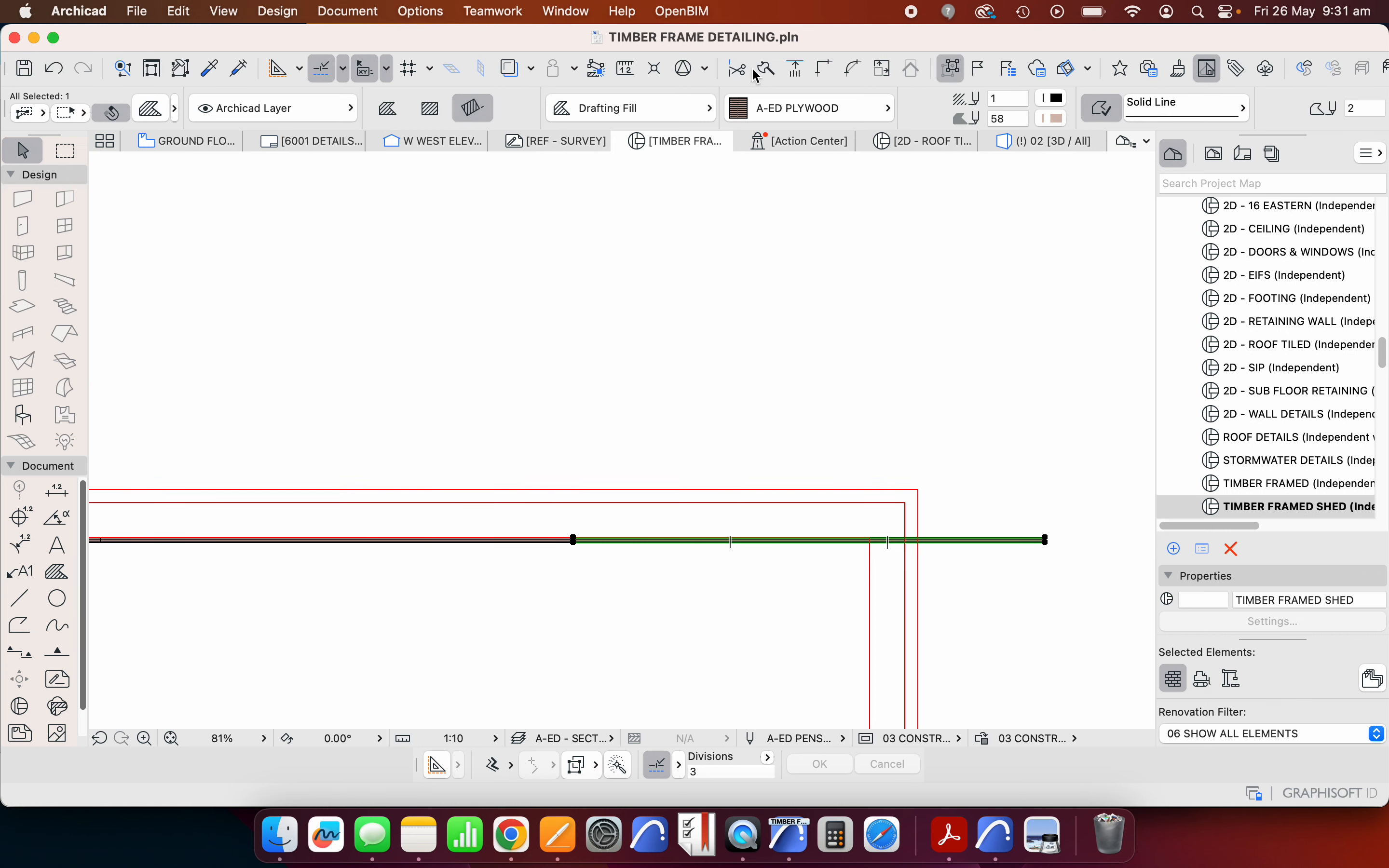
left_click(738, 68)
left_click(870, 550)
left_click(922, 565)
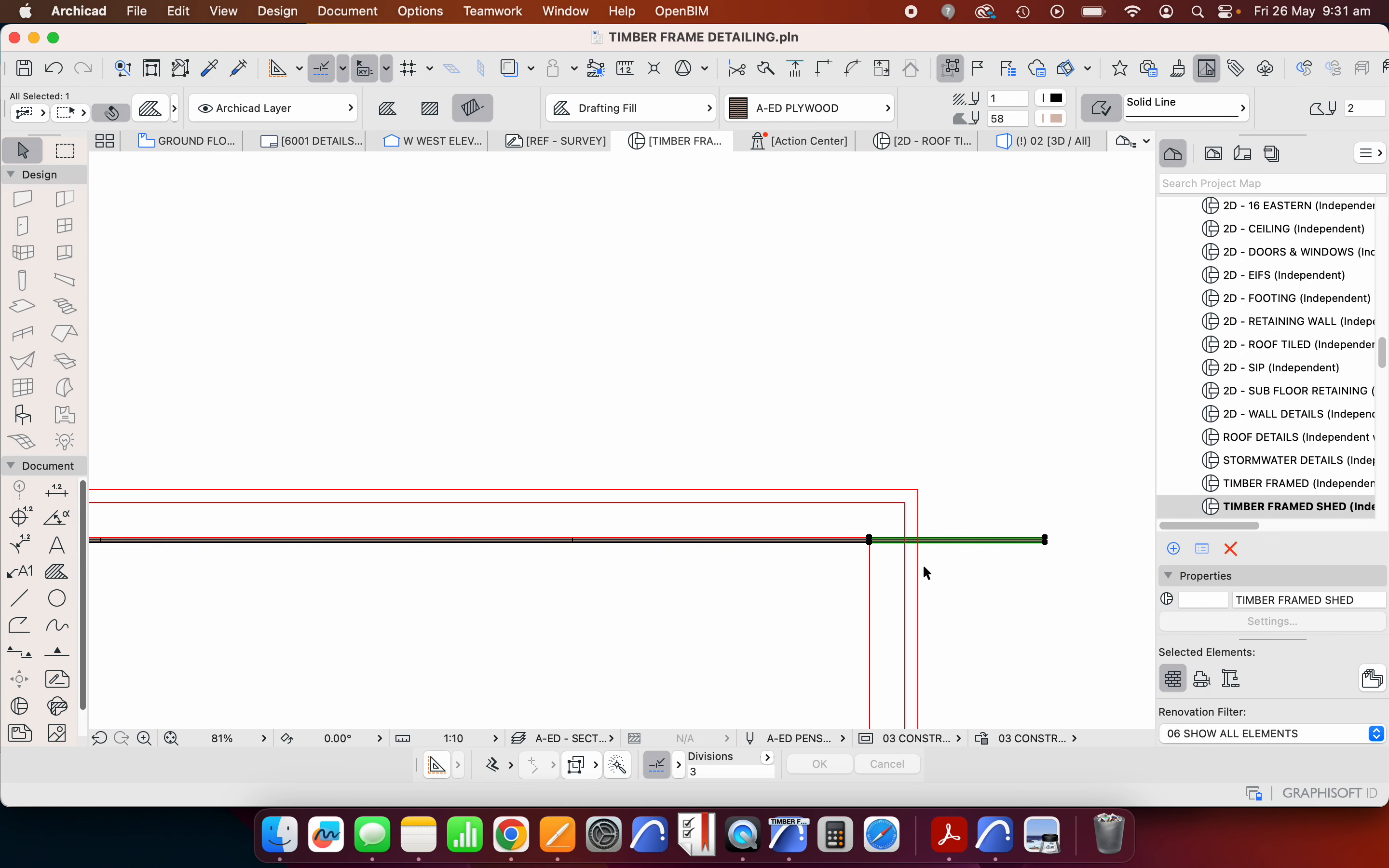
- Move the overhanging plywood offcut out of the frame to just above its upper-right corner
key("Escape")
scroll(918, 413, "down", 5)
scroll(856, 465, "up", 3)
key("ctrl+z")
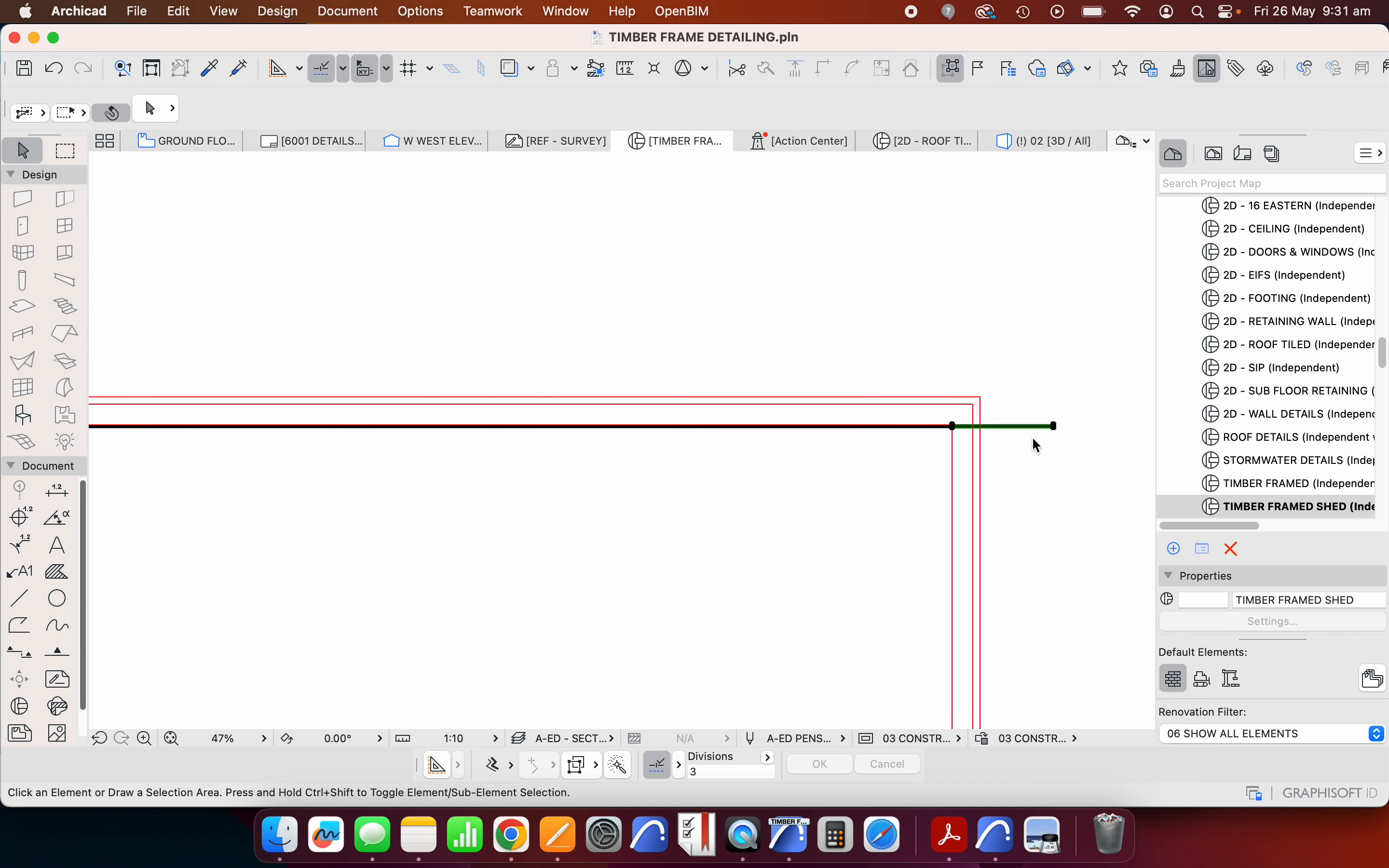
left_click(1026, 426)
left_click_drag(1025, 426, 991, 304)
key("Escape")
scroll(1044, 281, "down", 4)
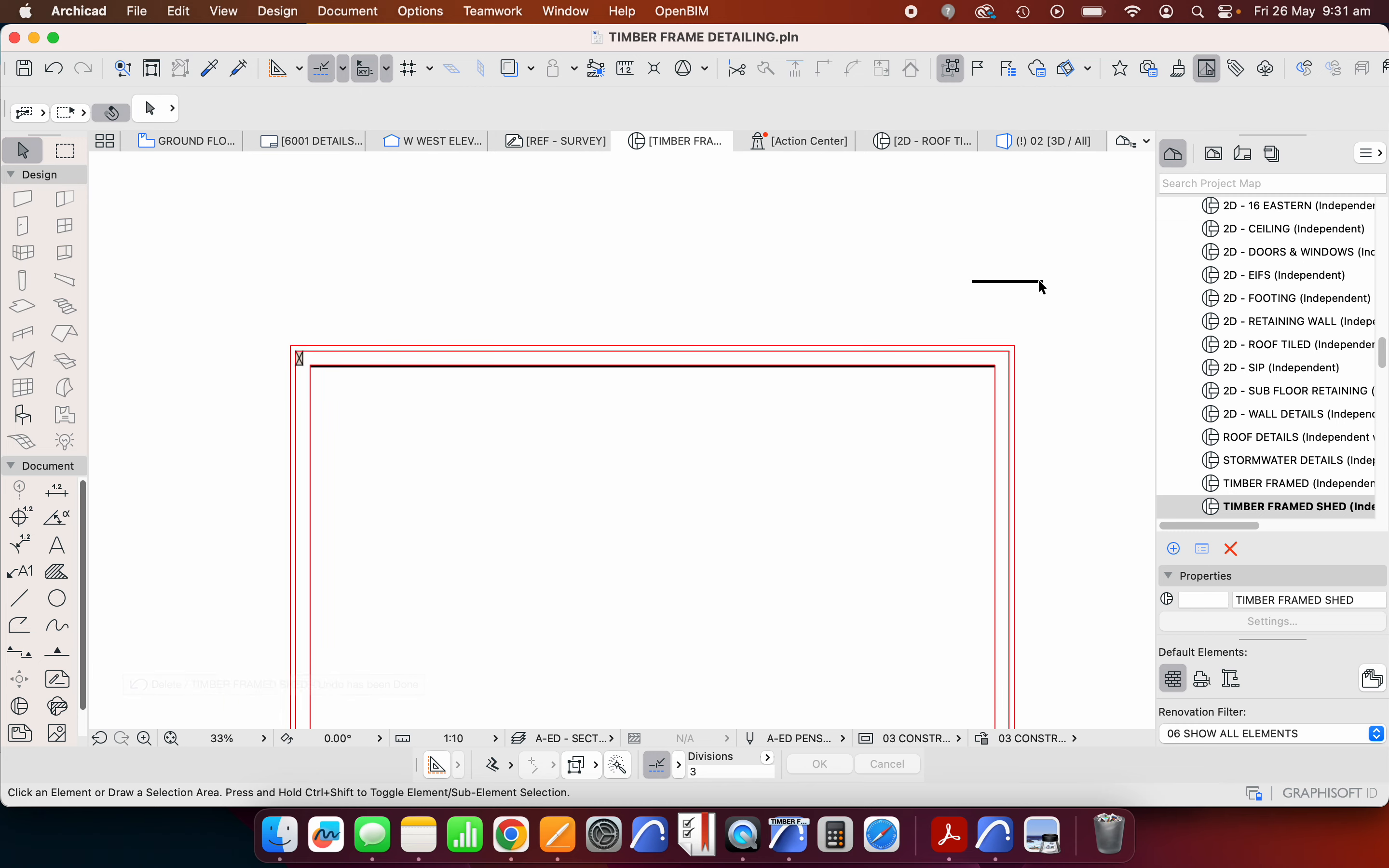
- Examine the offcut and the individual plywood sheets along the upper wall, and the gap beside the corner stud
left_click(1027, 286)
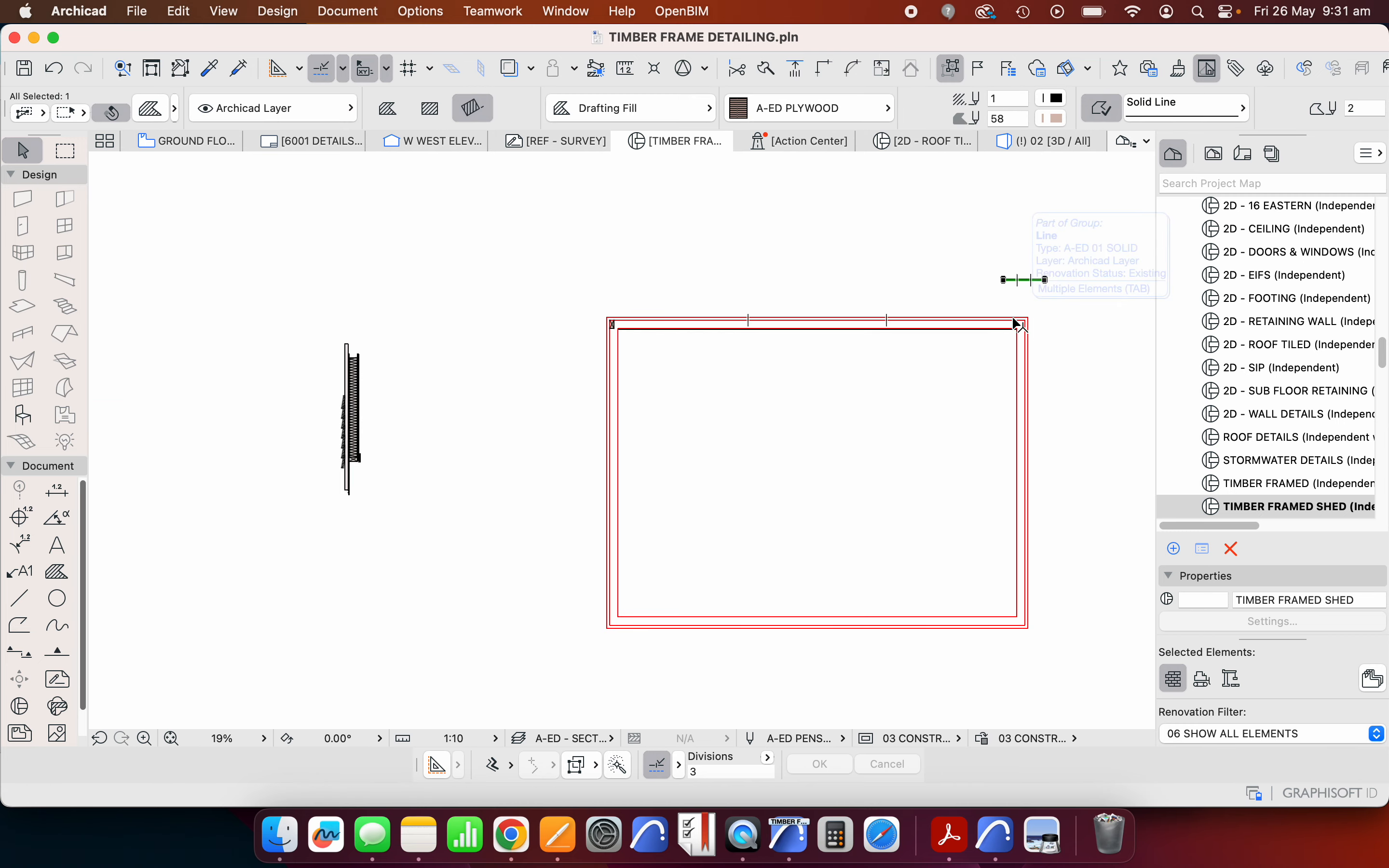
scroll(843, 326, "up", 2)
scroll(435, 296, "up", 3)
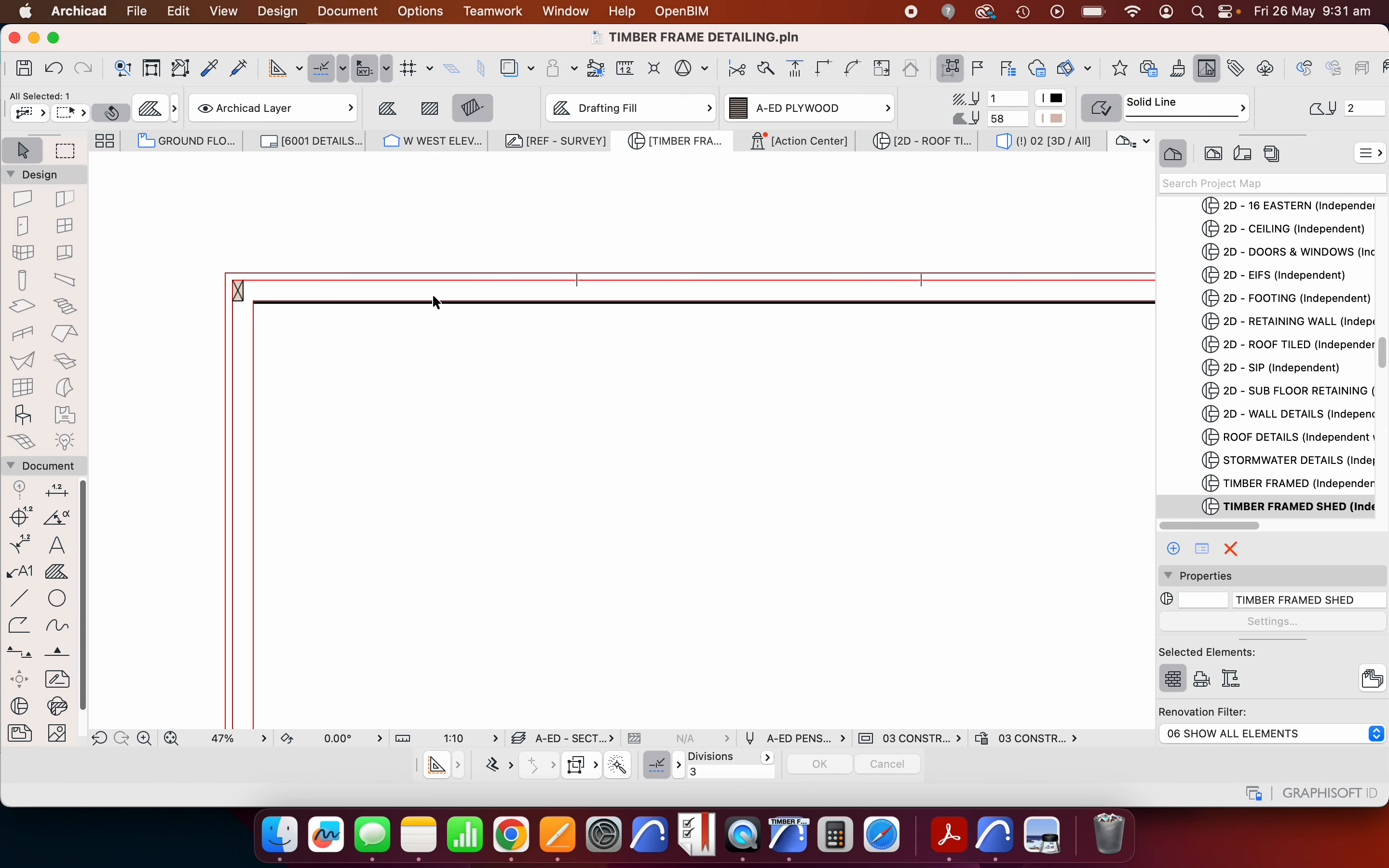
key("Escape")
left_click(437, 304)
scroll(457, 302, "up", 5)
left_click(524, 309)
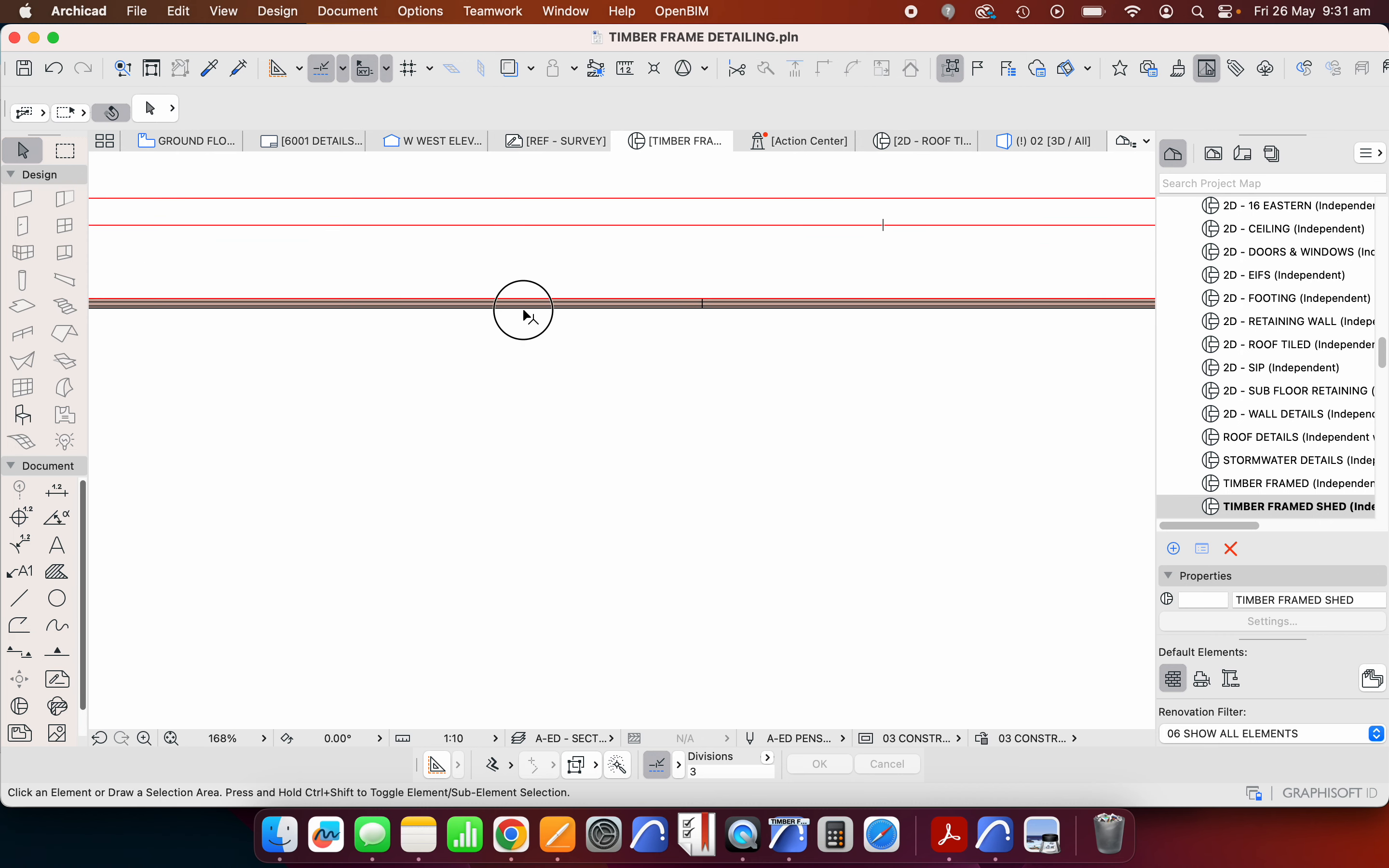
scroll(459, 301, "down", 5)
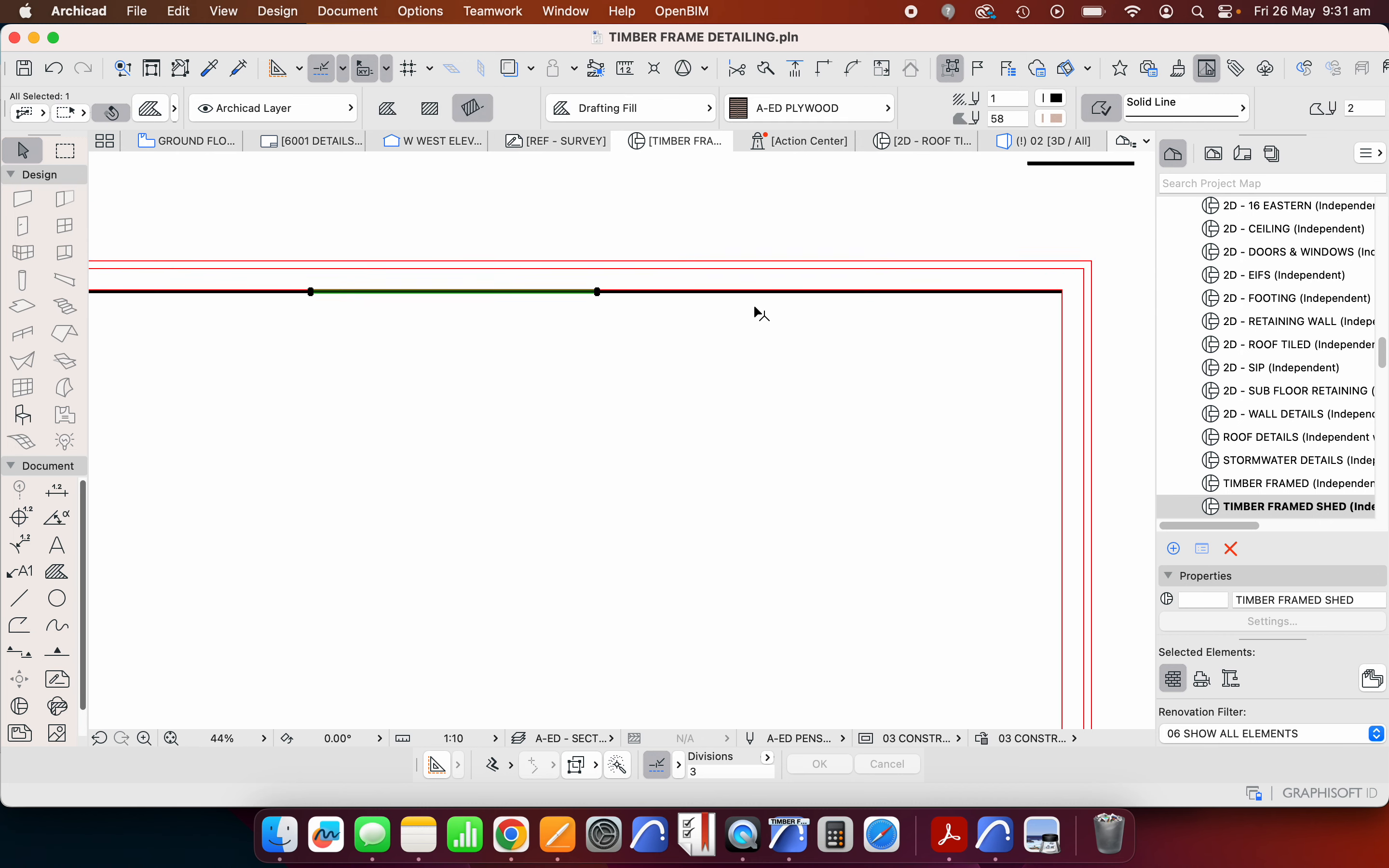
left_click(713, 292)
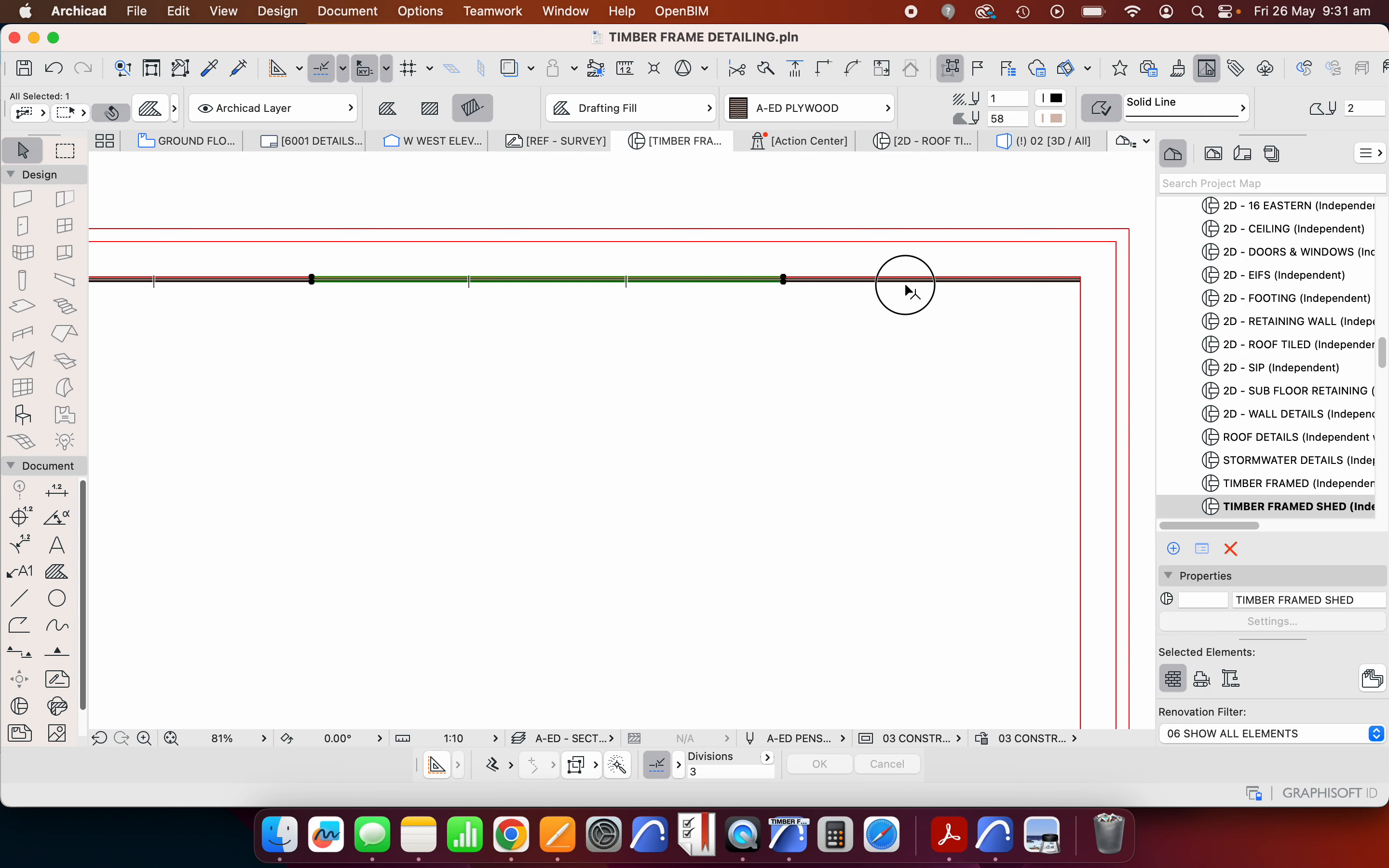
scroll(803, 293, "down", 3)
scroll(166, 270, "up", 6)
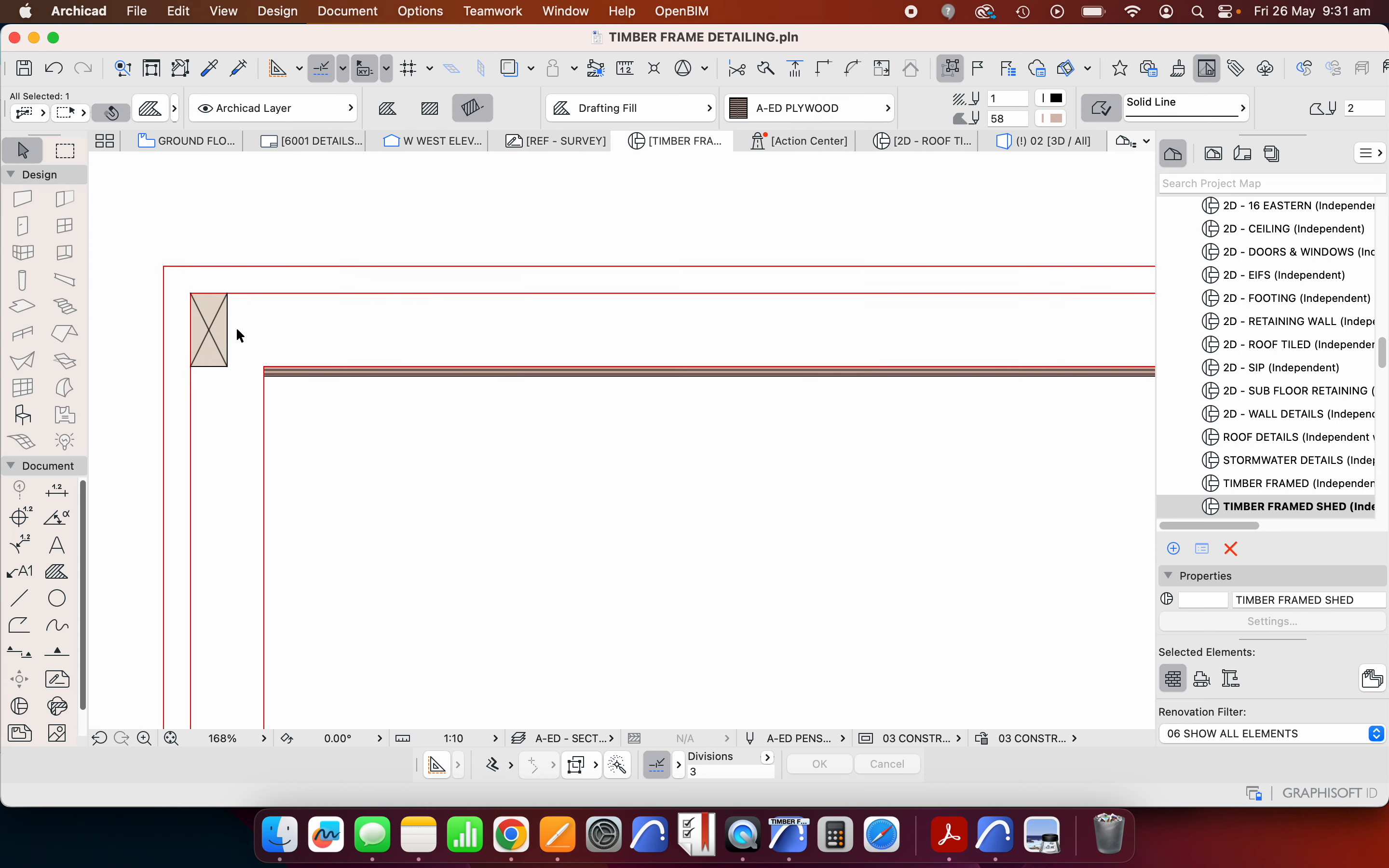
left_click_drag(257, 343, 150, 312)
right_click(259, 216)
key("Escape")
key("Escape")
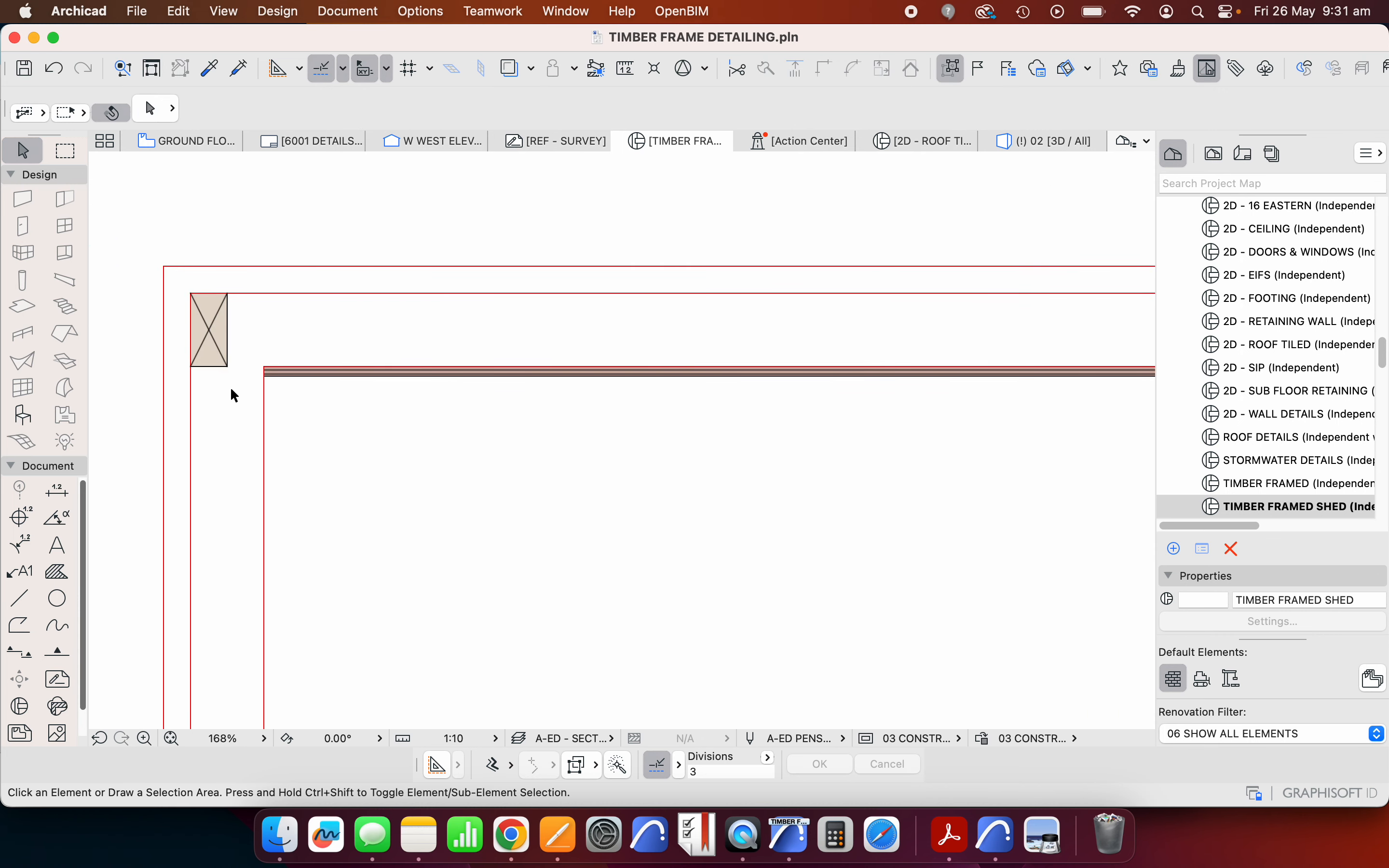
- Select the whole corner stud for a dragged copy and set the snap points to Half
left_click_drag(234, 395, 172, 289)
right_click(292, 222)
mouse_move(367, 392)
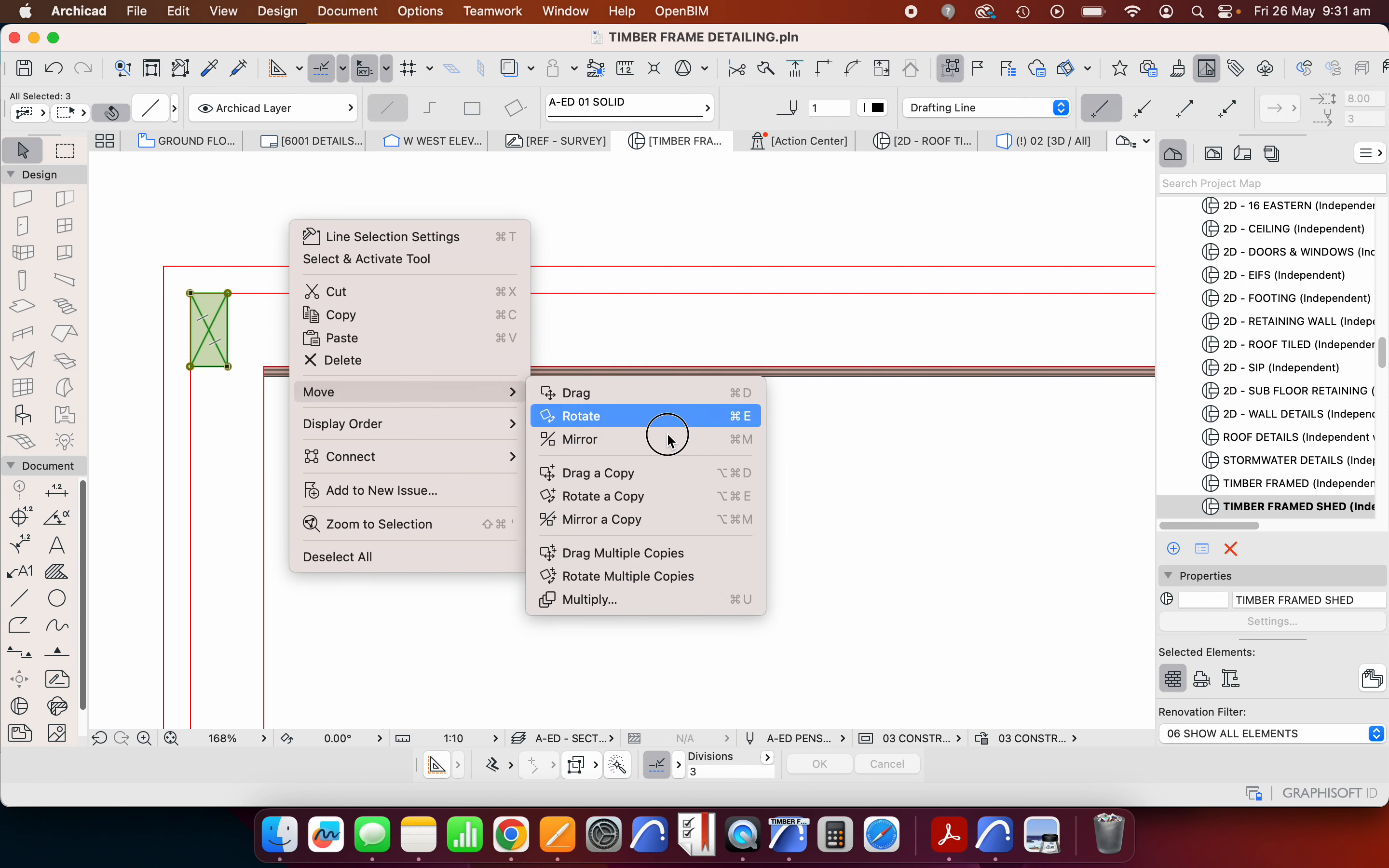
left_click(657, 473)
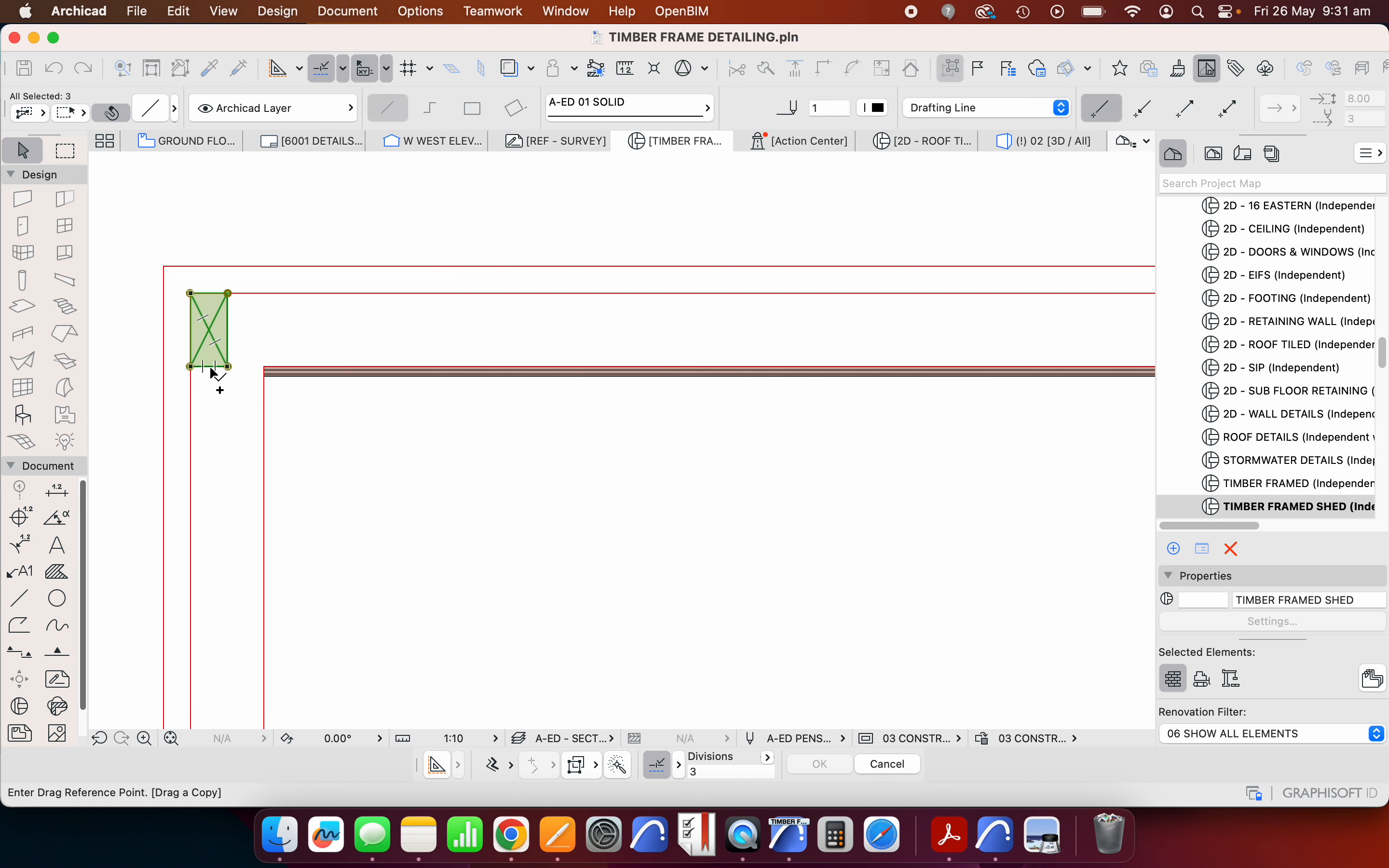
left_click(336, 73)
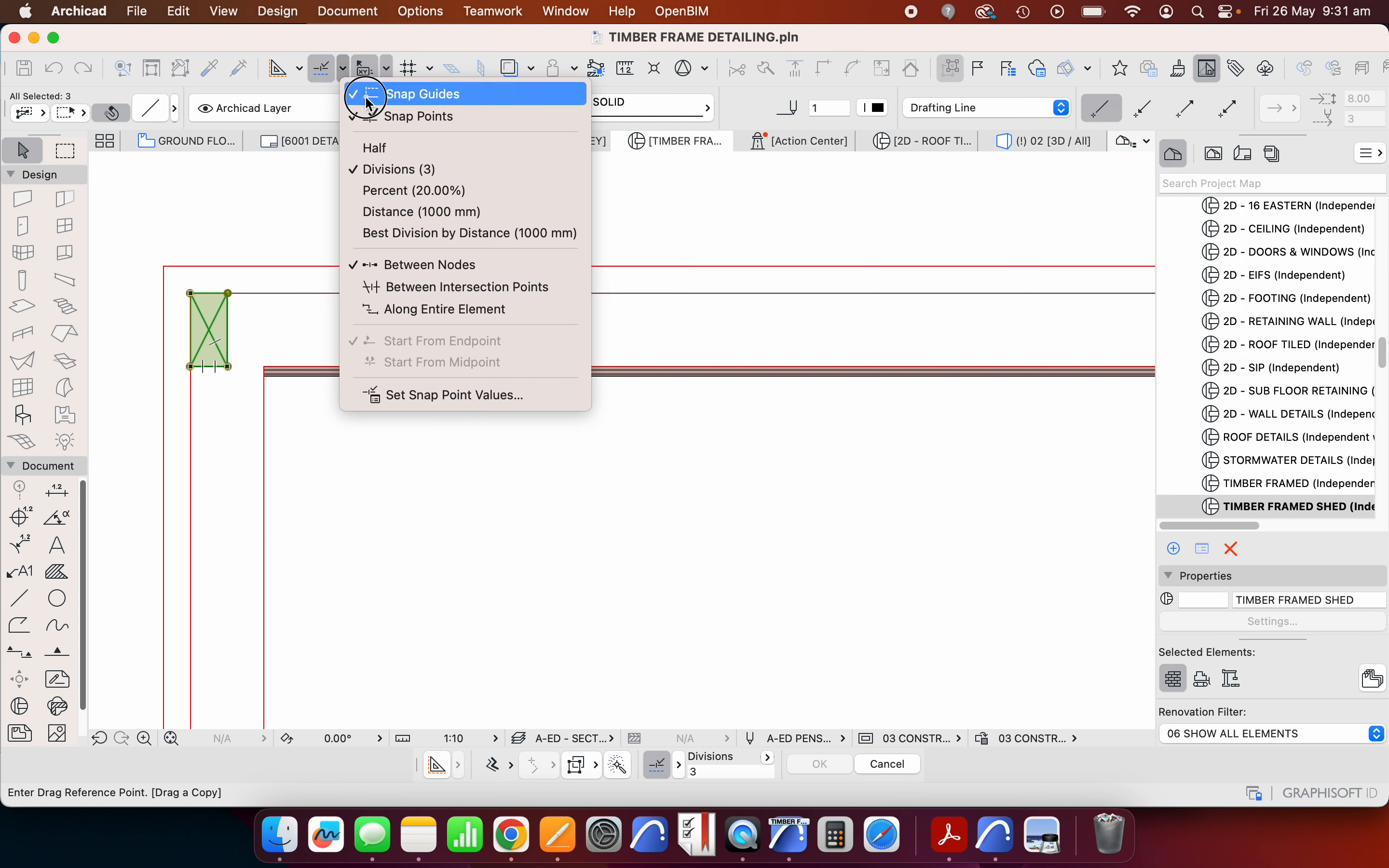
left_click(374, 145)
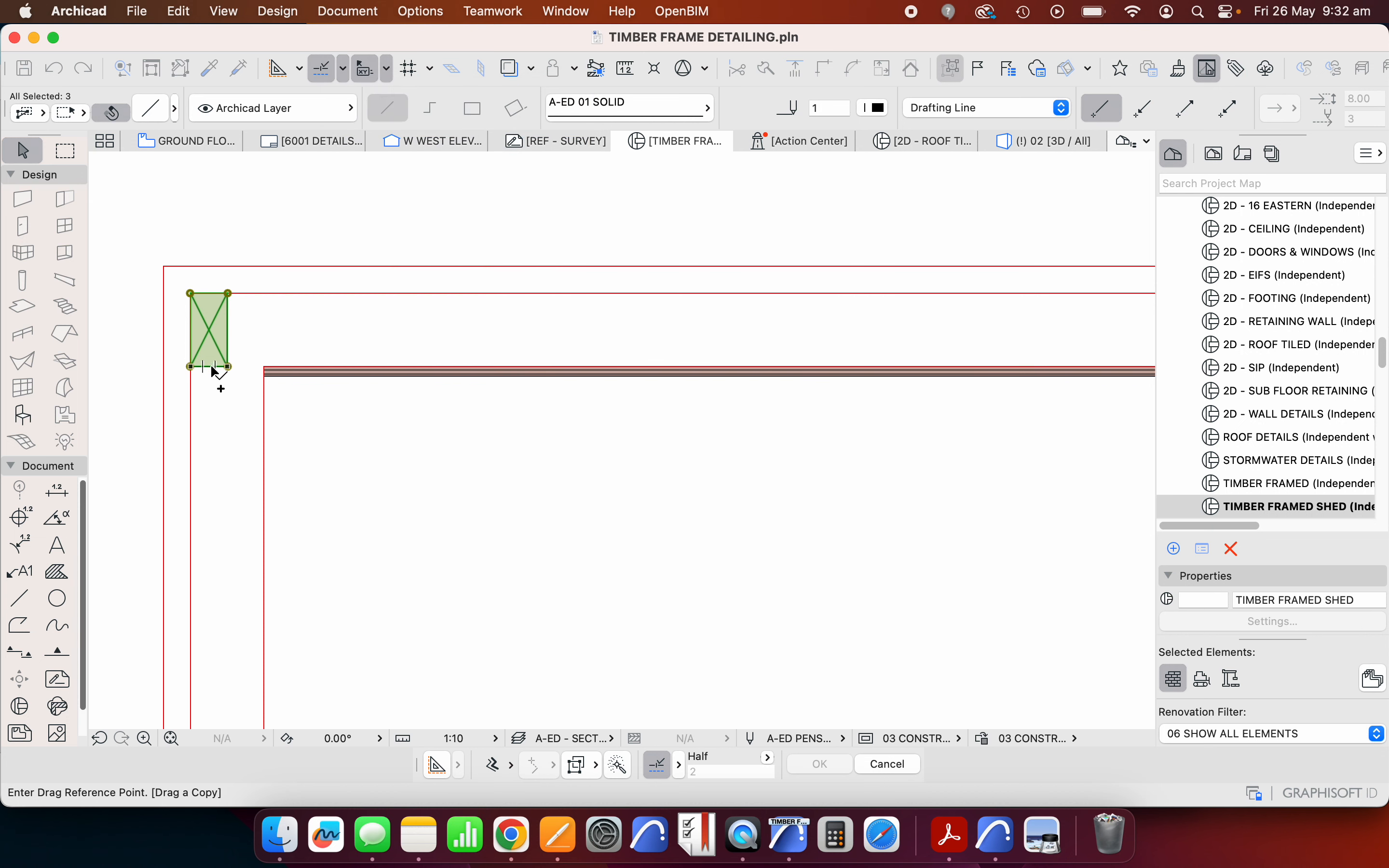
- Copy the corner stud by its centre along the upper wall, centring it on the first plywood joint
left_click(211, 331)
scroll(332, 313, "down", 3)
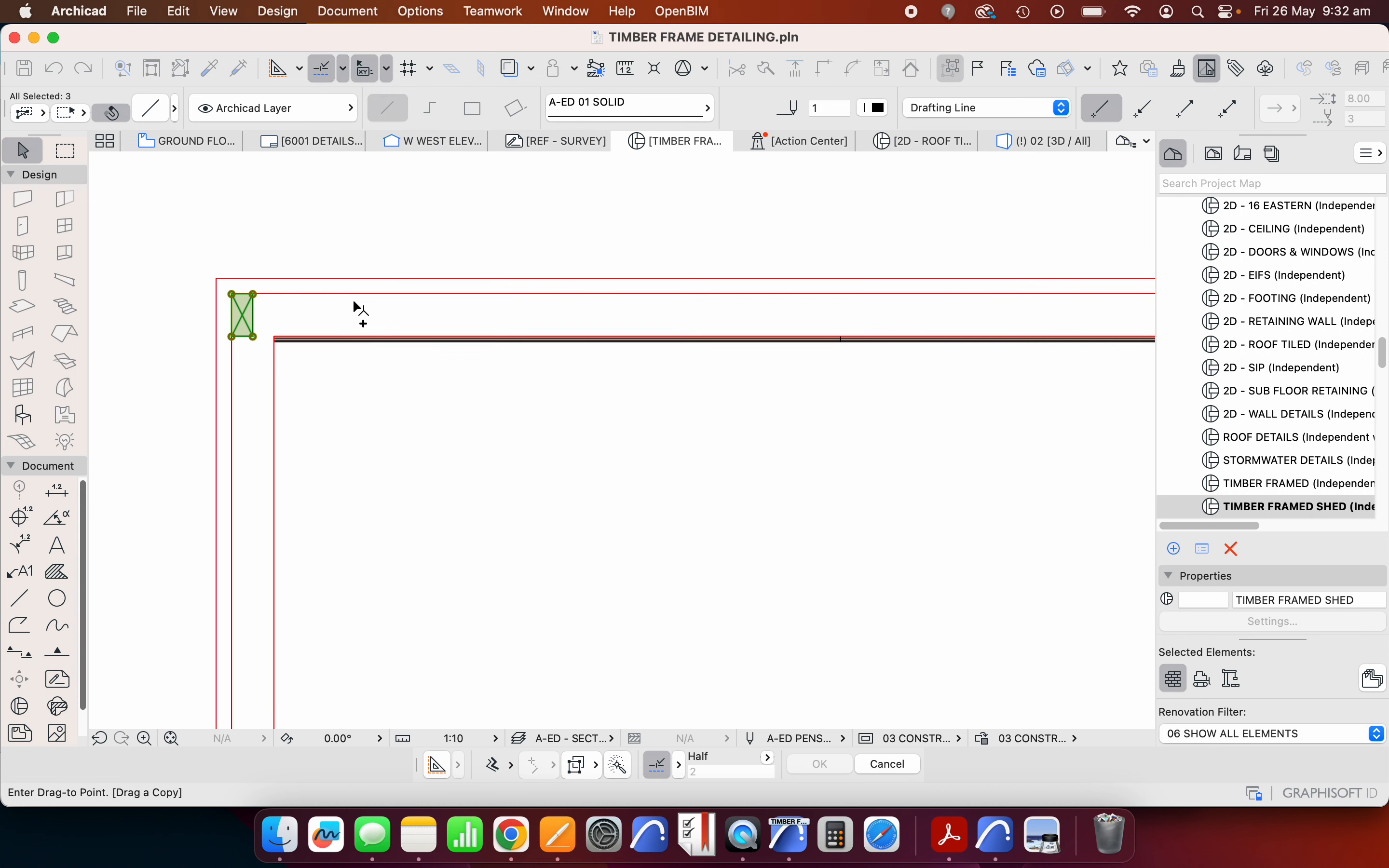
scroll(843, 341, "up", 3)
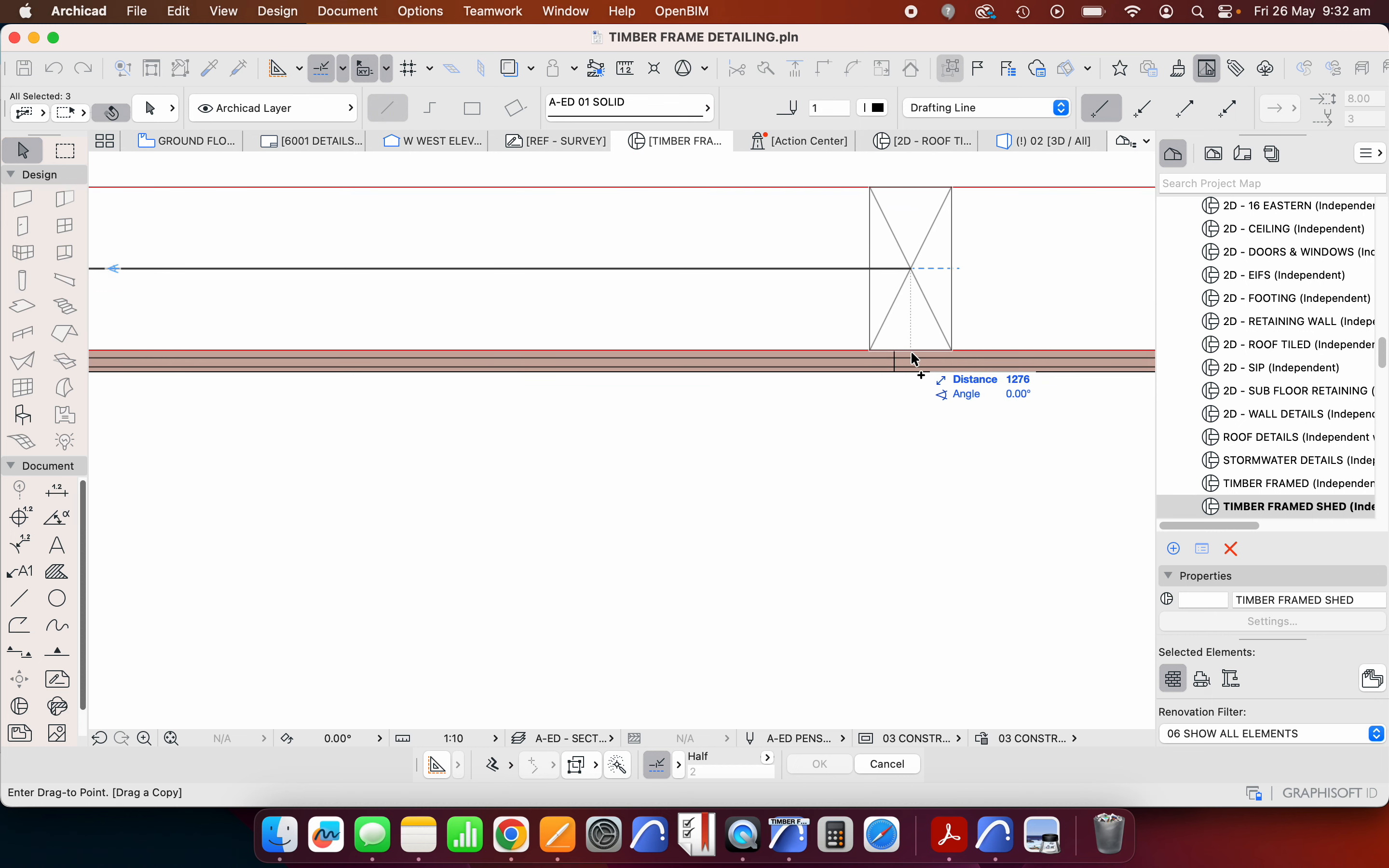
left_click(898, 355)
scroll(534, 374, "down", 3)
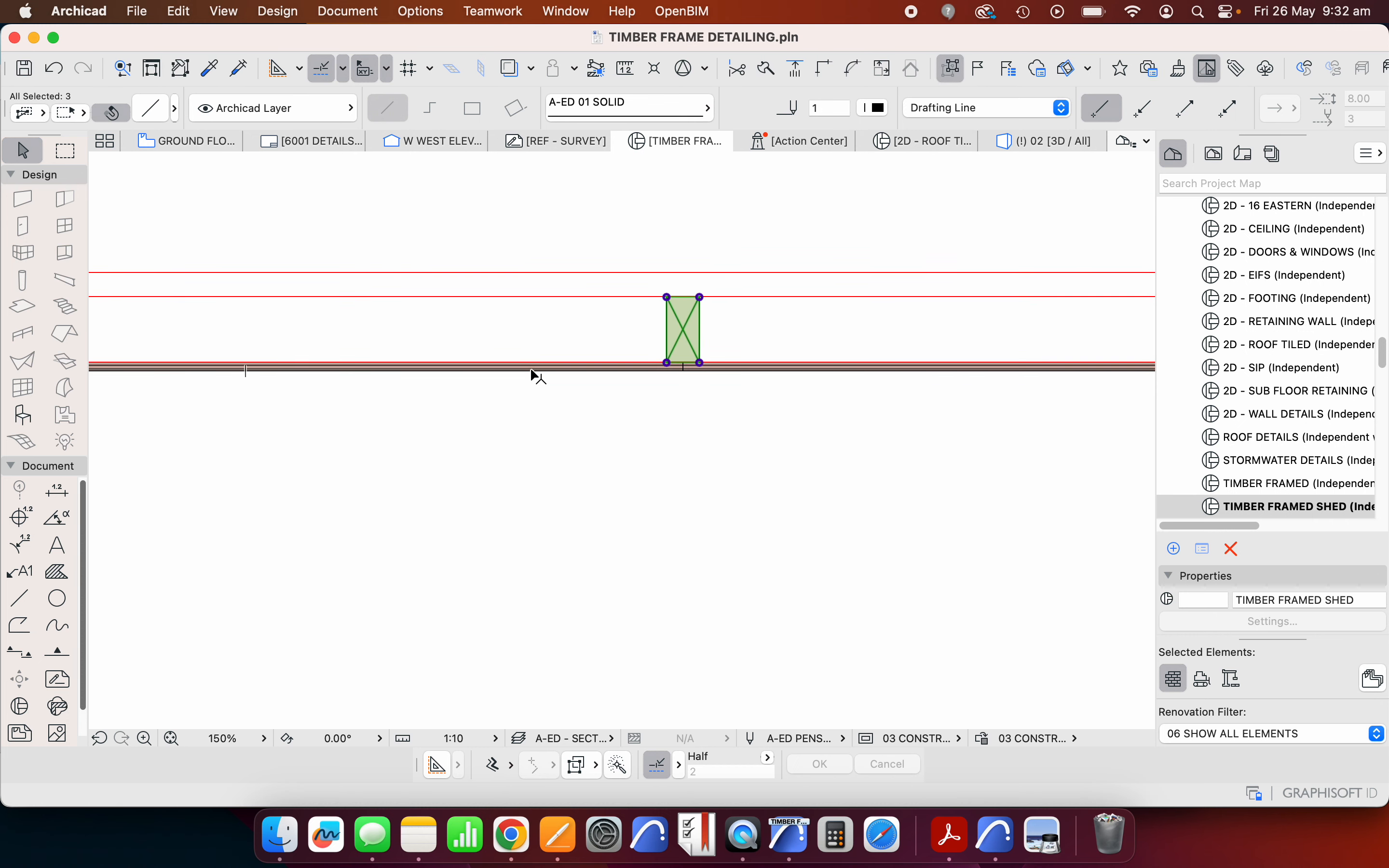
- Drag multiple copies of the new stud by its centre, placing the first 1200 along on the second plywood joint
scroll(491, 344, "down", 5)
right_click(567, 234)
mouse_move(662, 404)
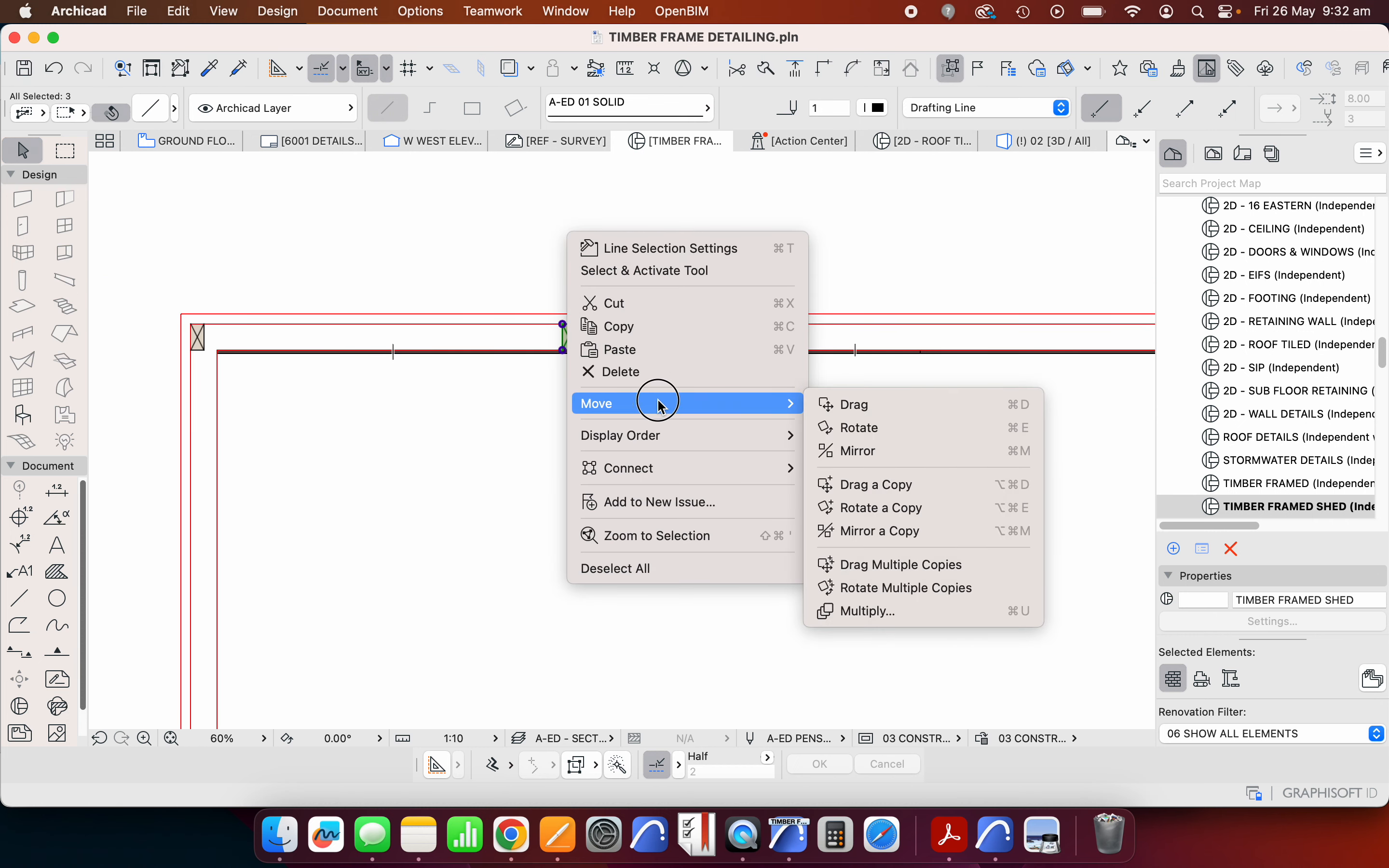
left_click(901, 564)
scroll(562, 328, "up", 4)
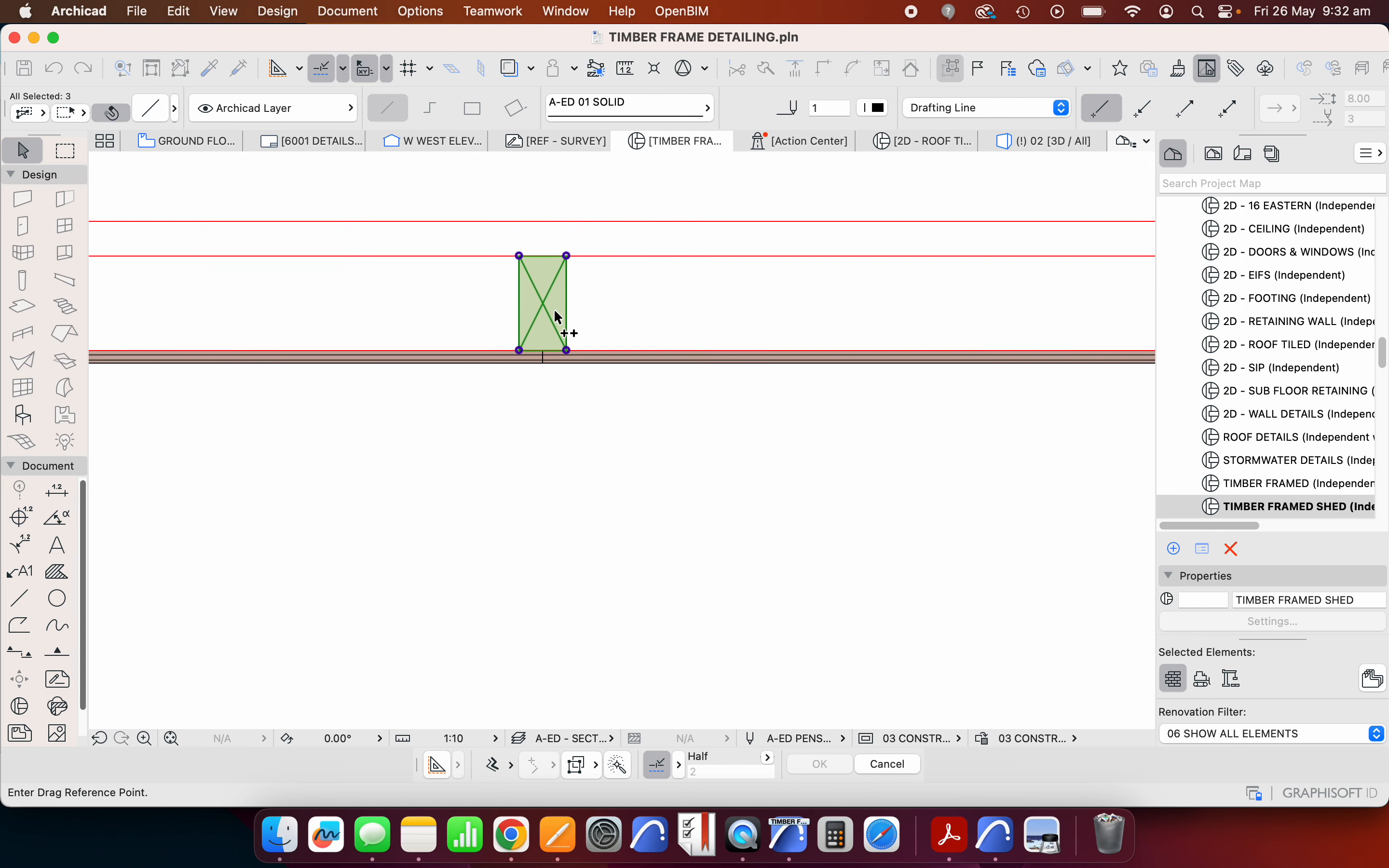
left_click(542, 302)
scroll(474, 301, "down", 5)
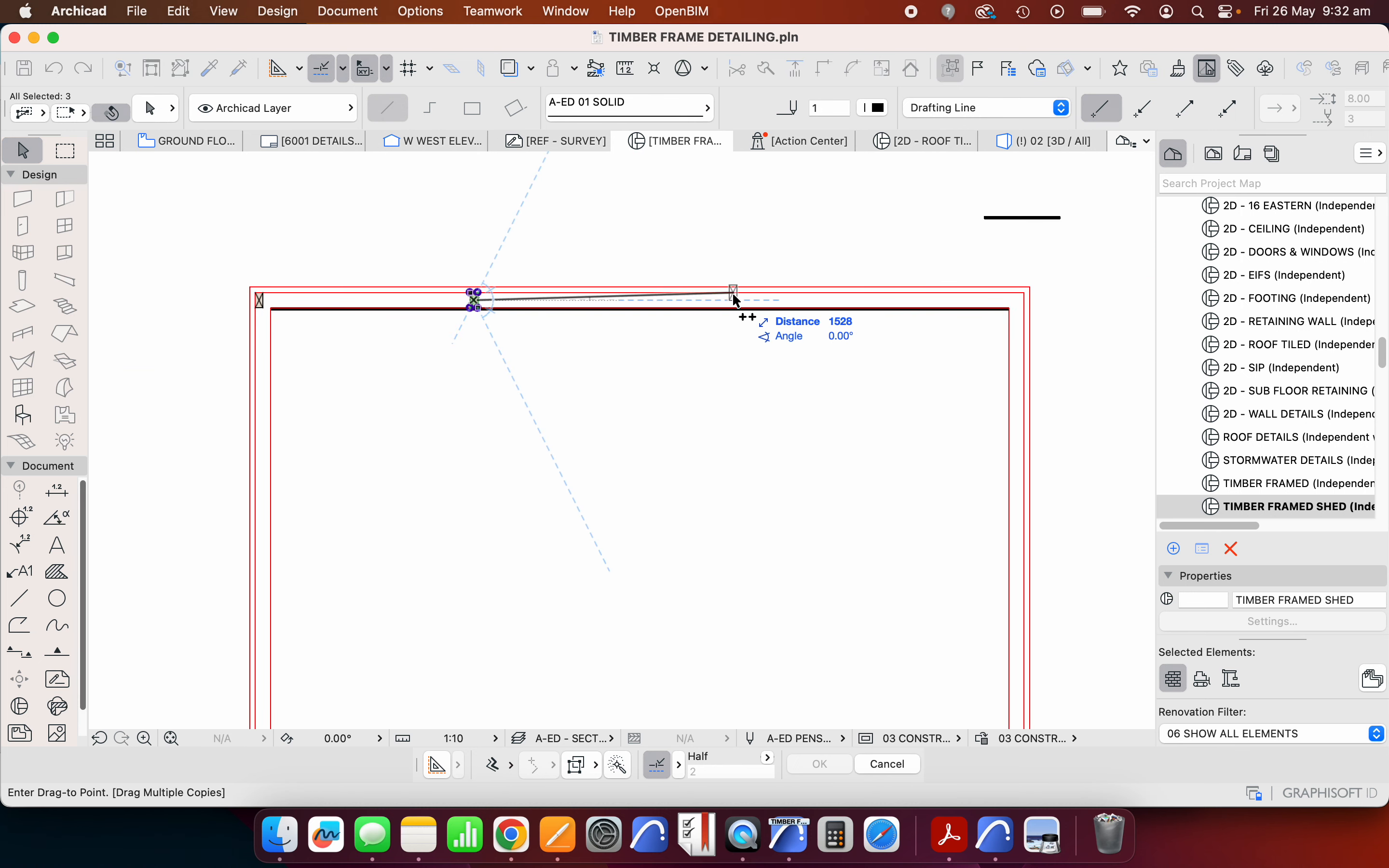
scroll(735, 295, "up", 5)
scroll(562, 316, "up", 3)
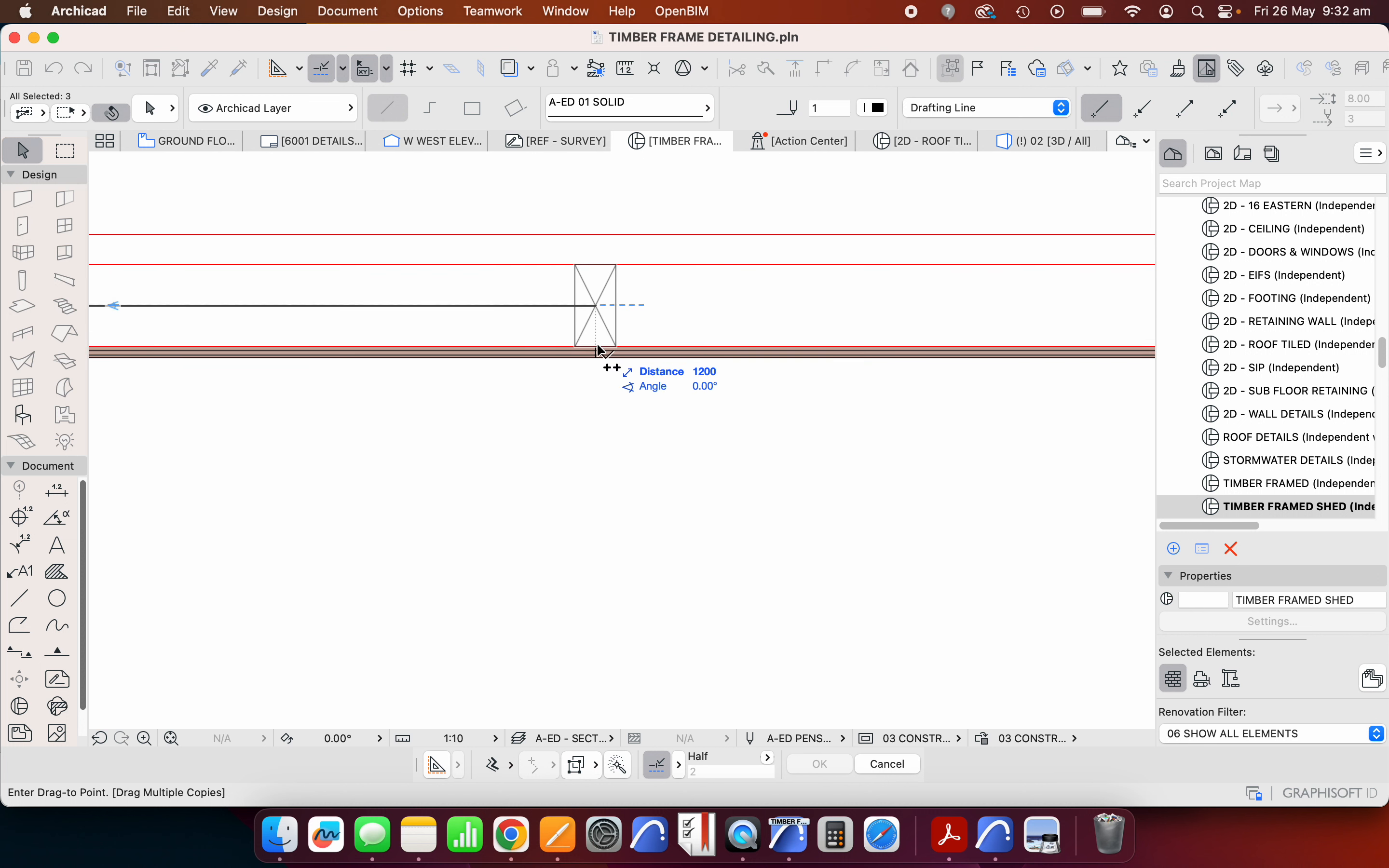
left_click(594, 345)
- Place another stud copy 2400 from the source stud on the third plywood joint and end the copying
scroll(500, 310, "down", 5)
scroll(759, 301, "up", 3)
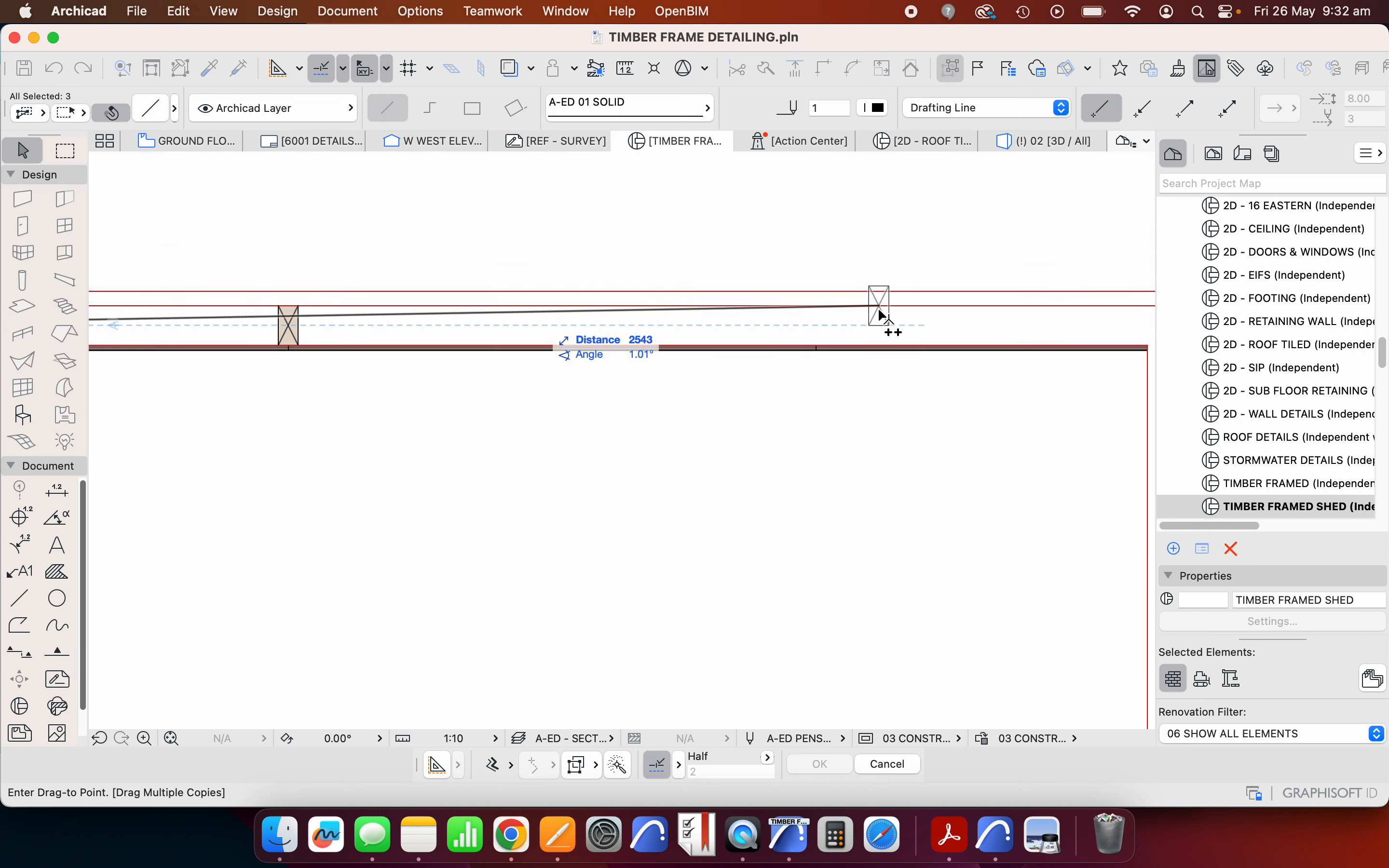
scroll(765, 397, "down", 5)
scroll(750, 397, "up", 4)
left_click(753, 399)
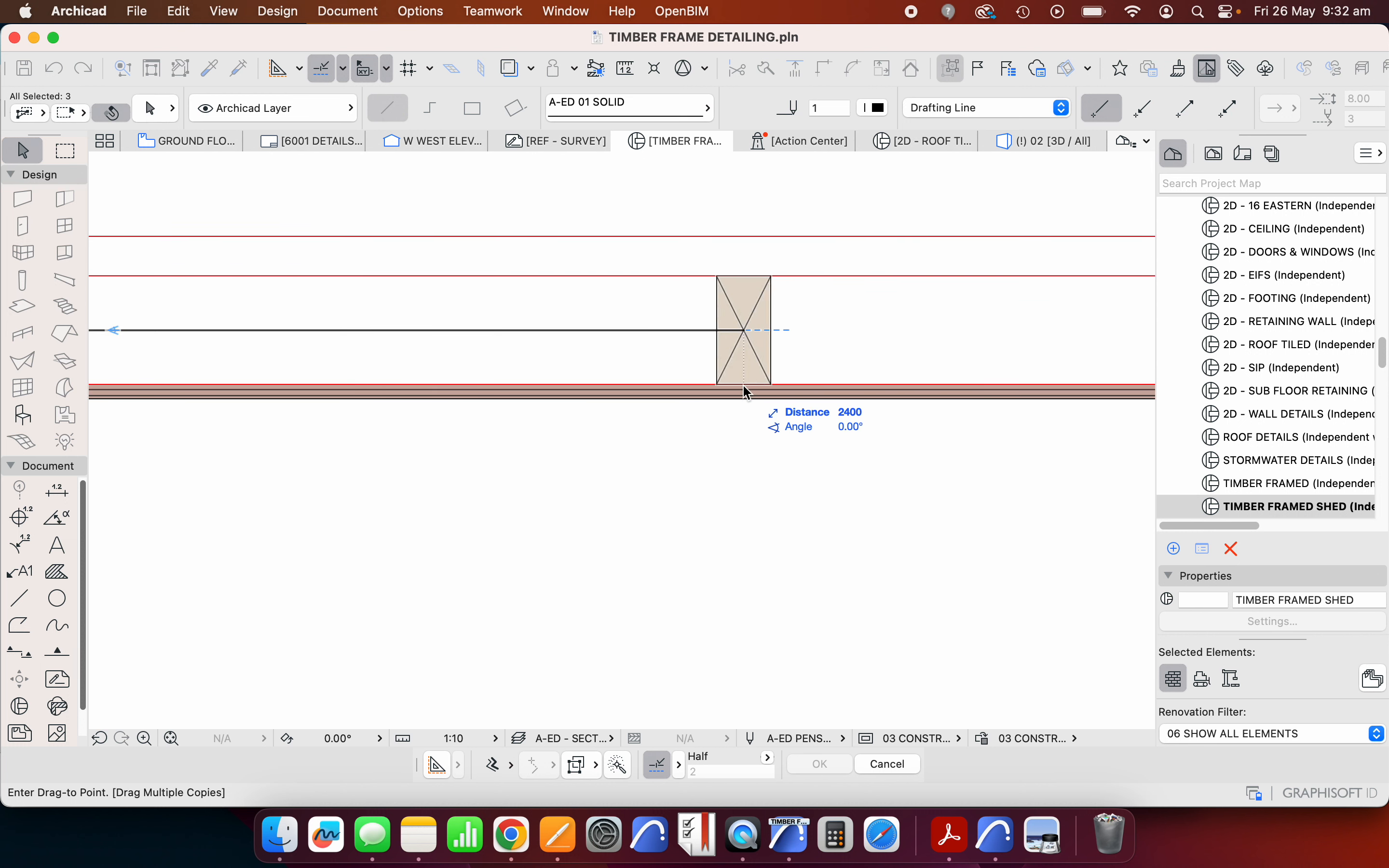
scroll(583, 339, "down", 2)
scroll(583, 330, "down", 1)
scroll(815, 333, "down", 3)
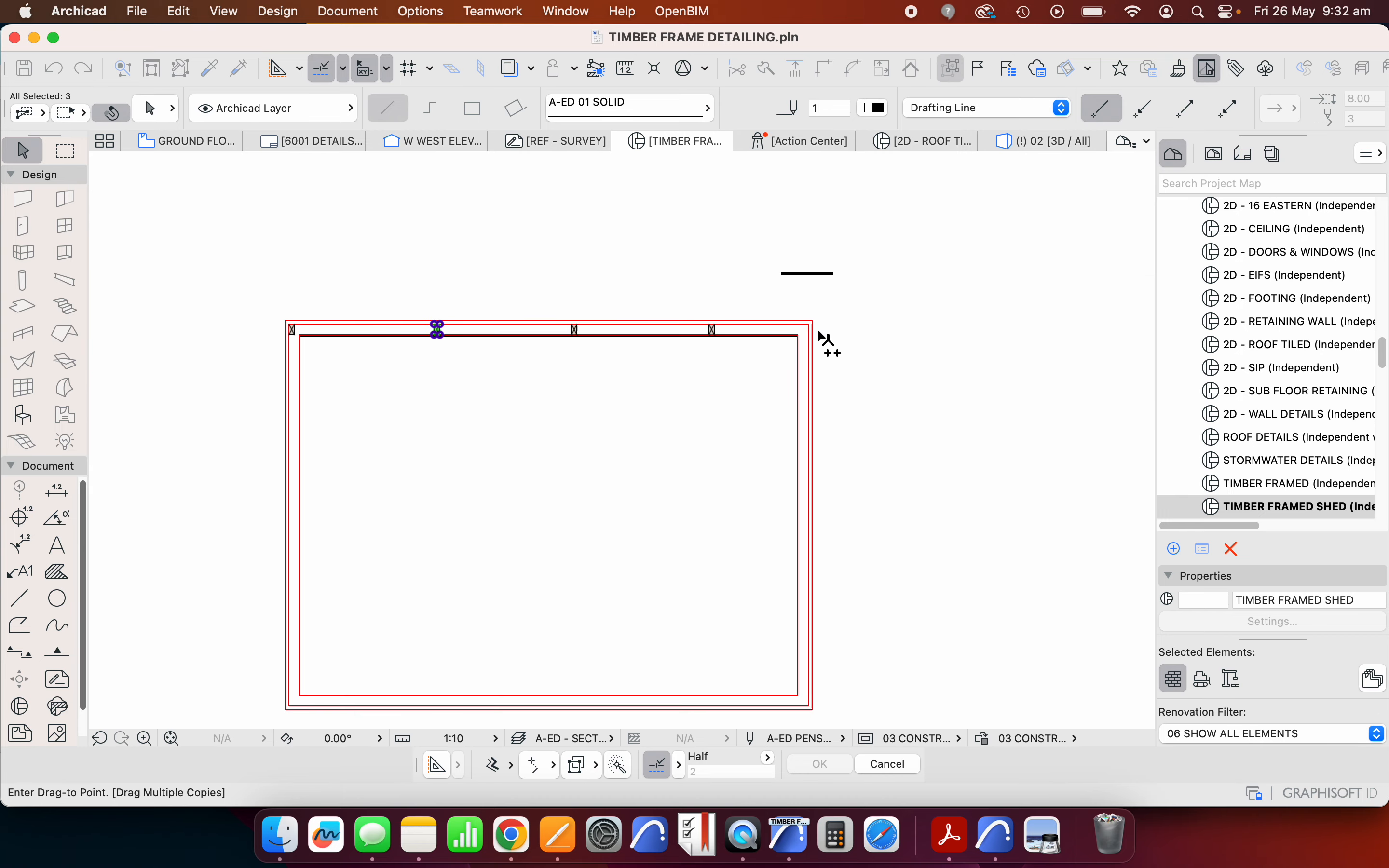
scroll(265, 337, "up", 5)
key("Escape")
scroll(367, 333, "down", 3)
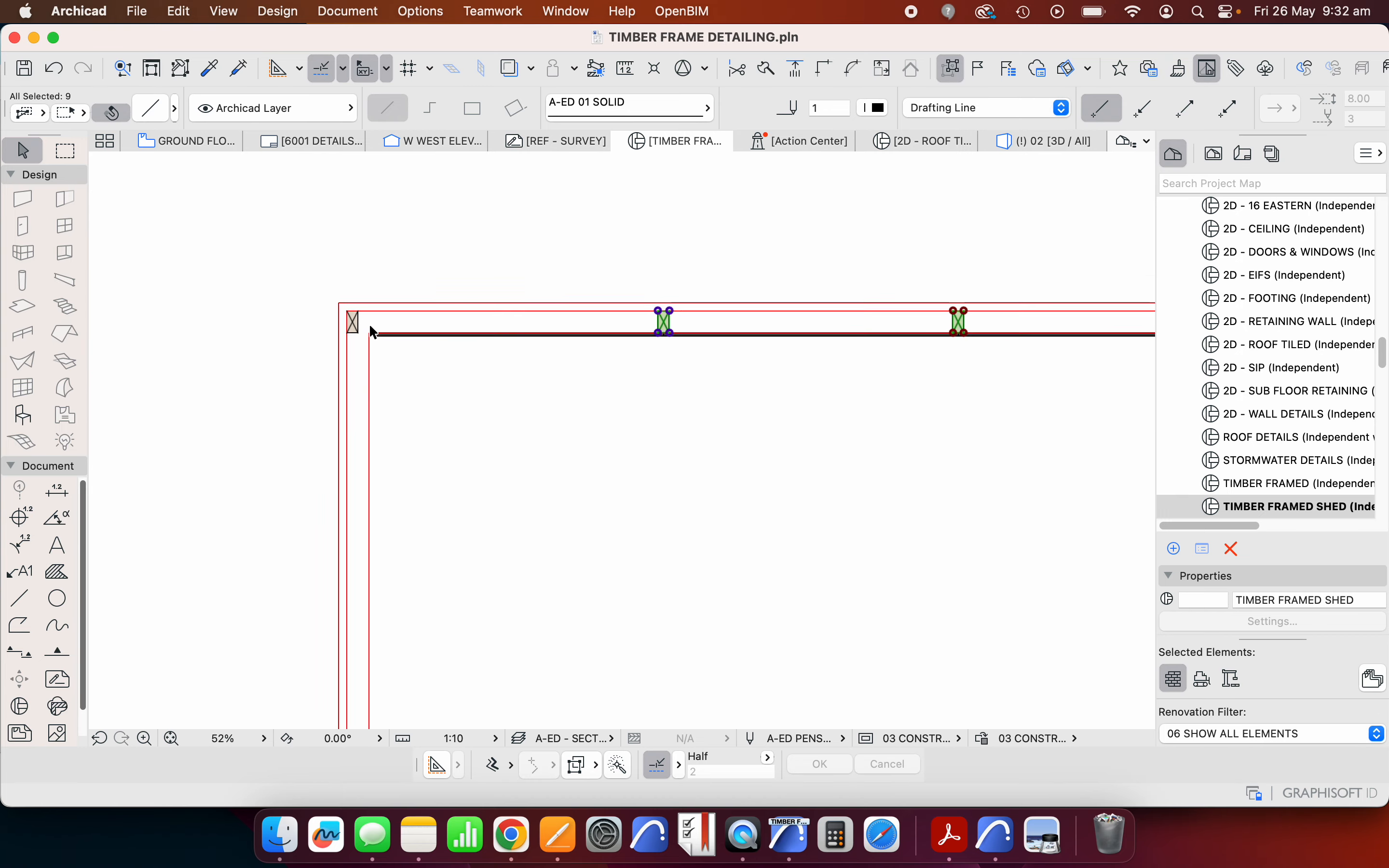
- Copy the corner stud along the upper wall so its lower-left corner meets the start of the first plywood sheet
scroll(360, 302, "up", 4)
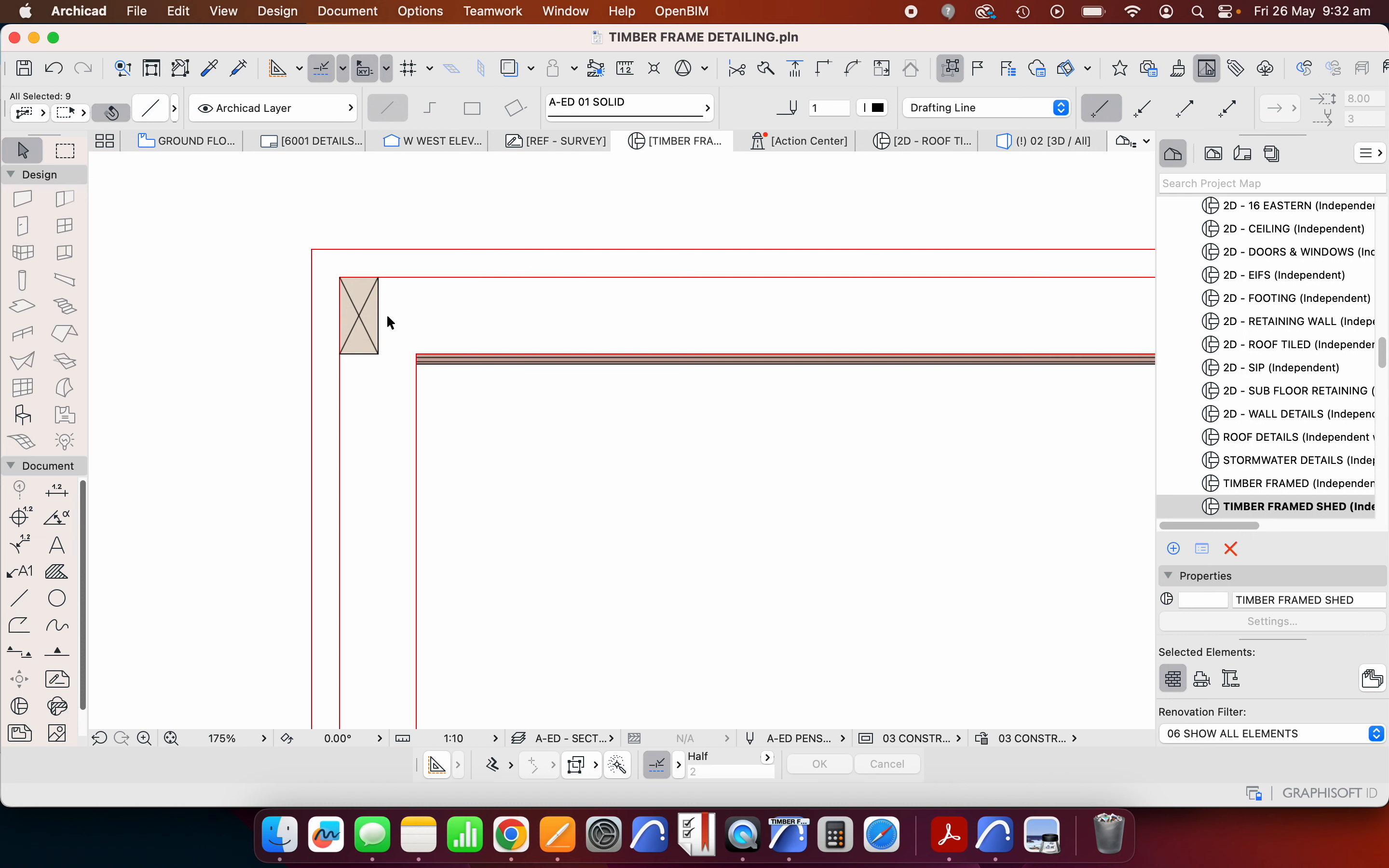
key("Escape")
scroll(394, 328, "up", 1)
left_click_drag(414, 348, 264, 259)
right_click(237, 265)
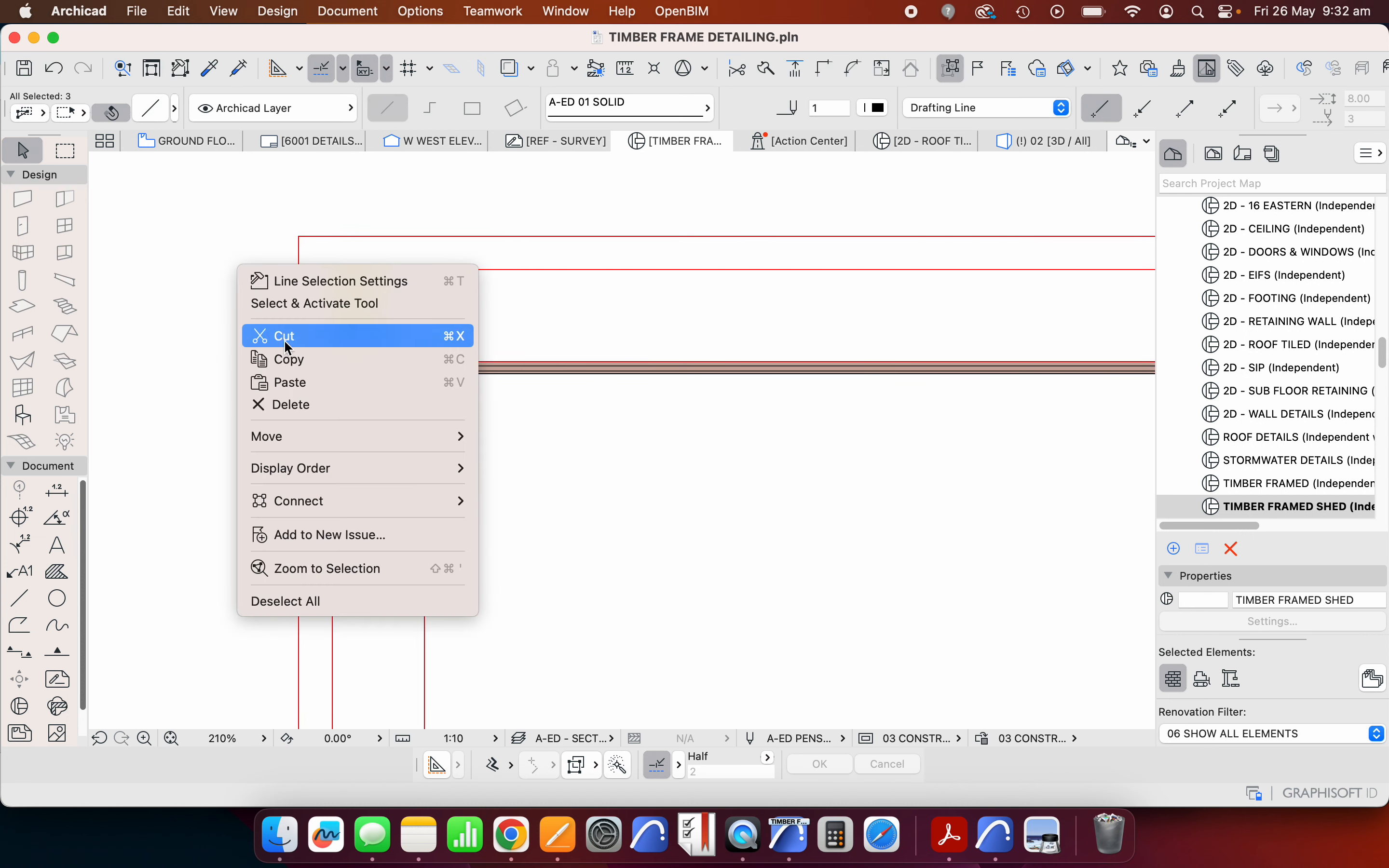
mouse_move(341, 435)
left_click(574, 515)
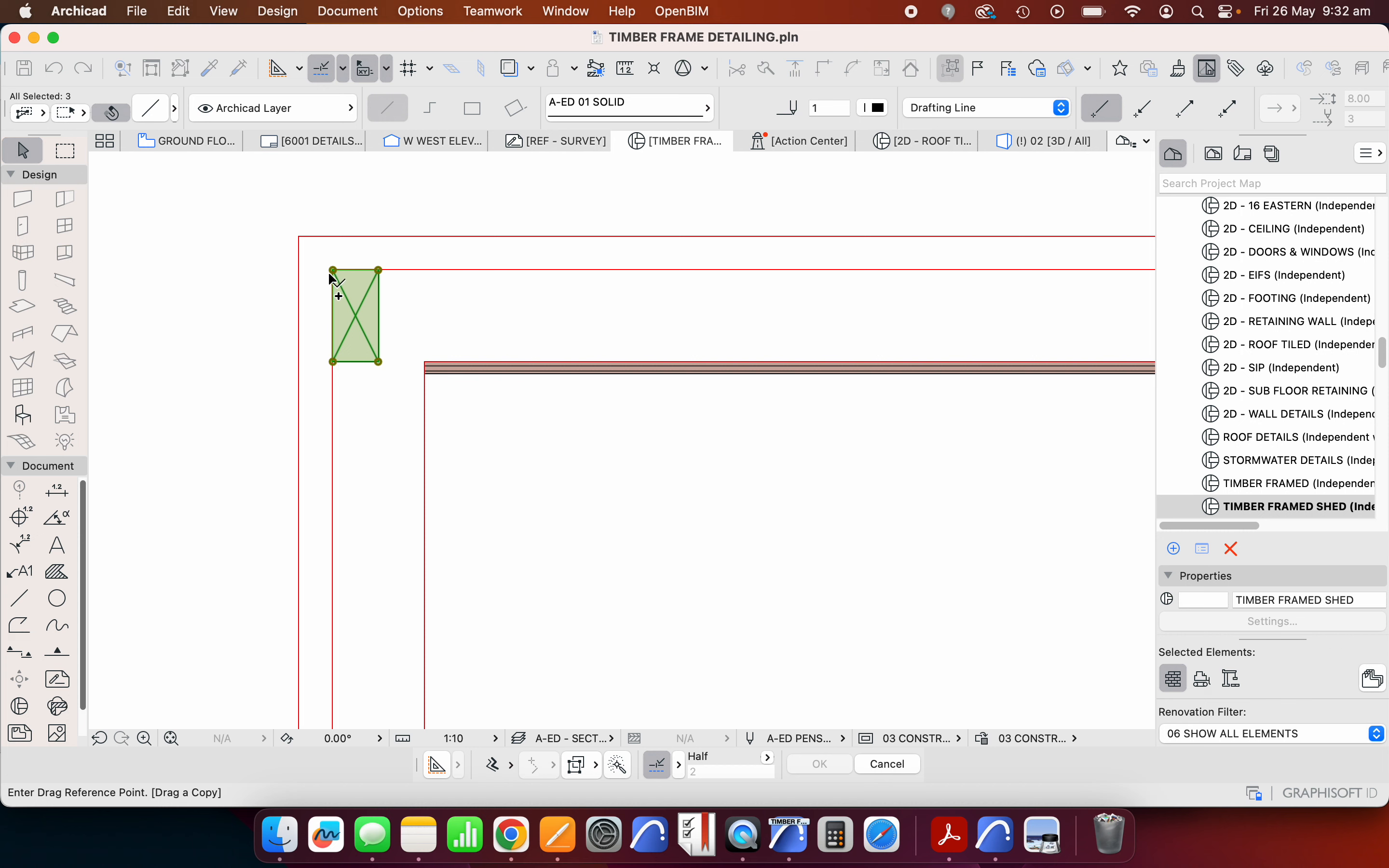
left_click(333, 362)
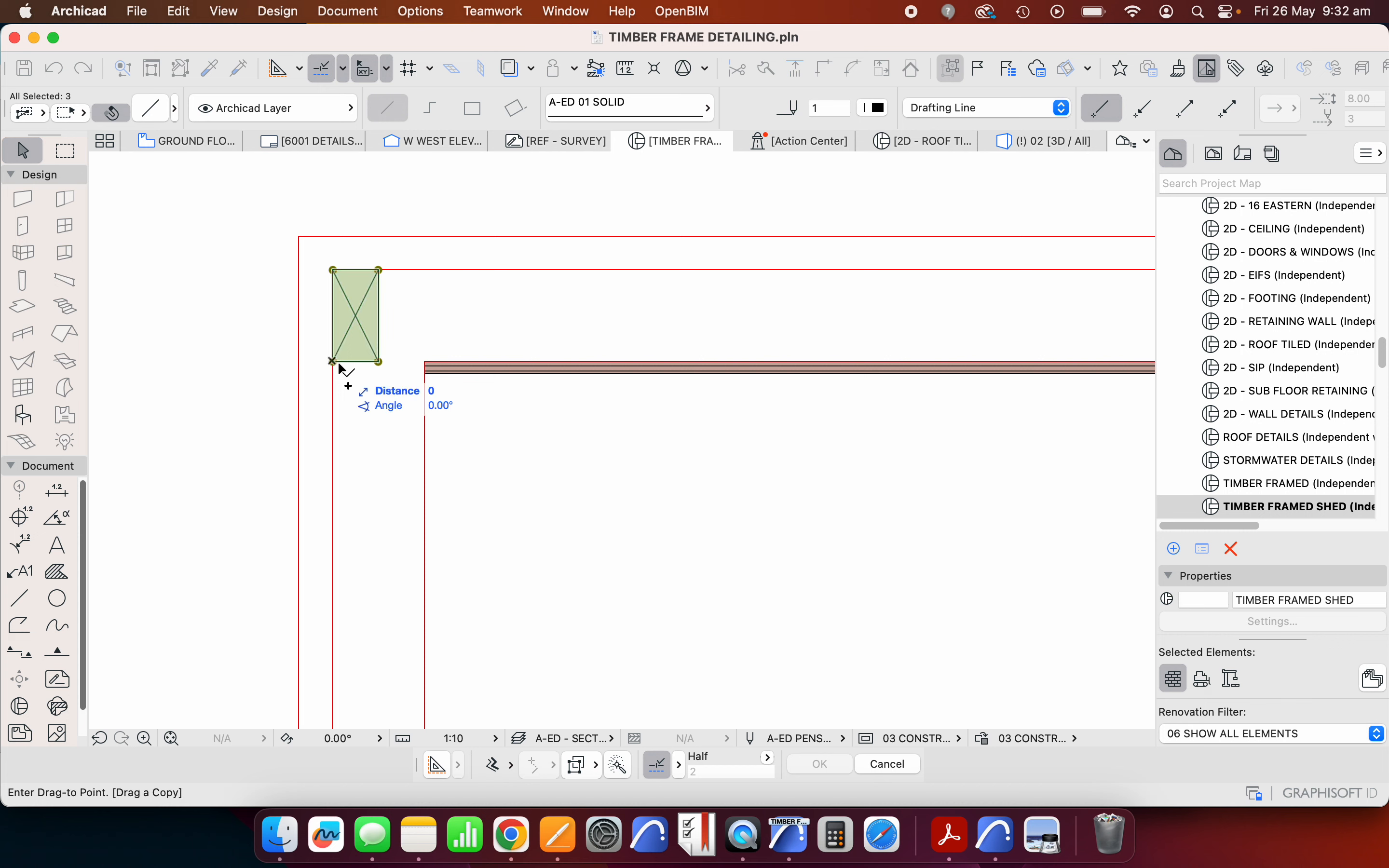
left_click(426, 365)
scroll(357, 366, "down", 3)
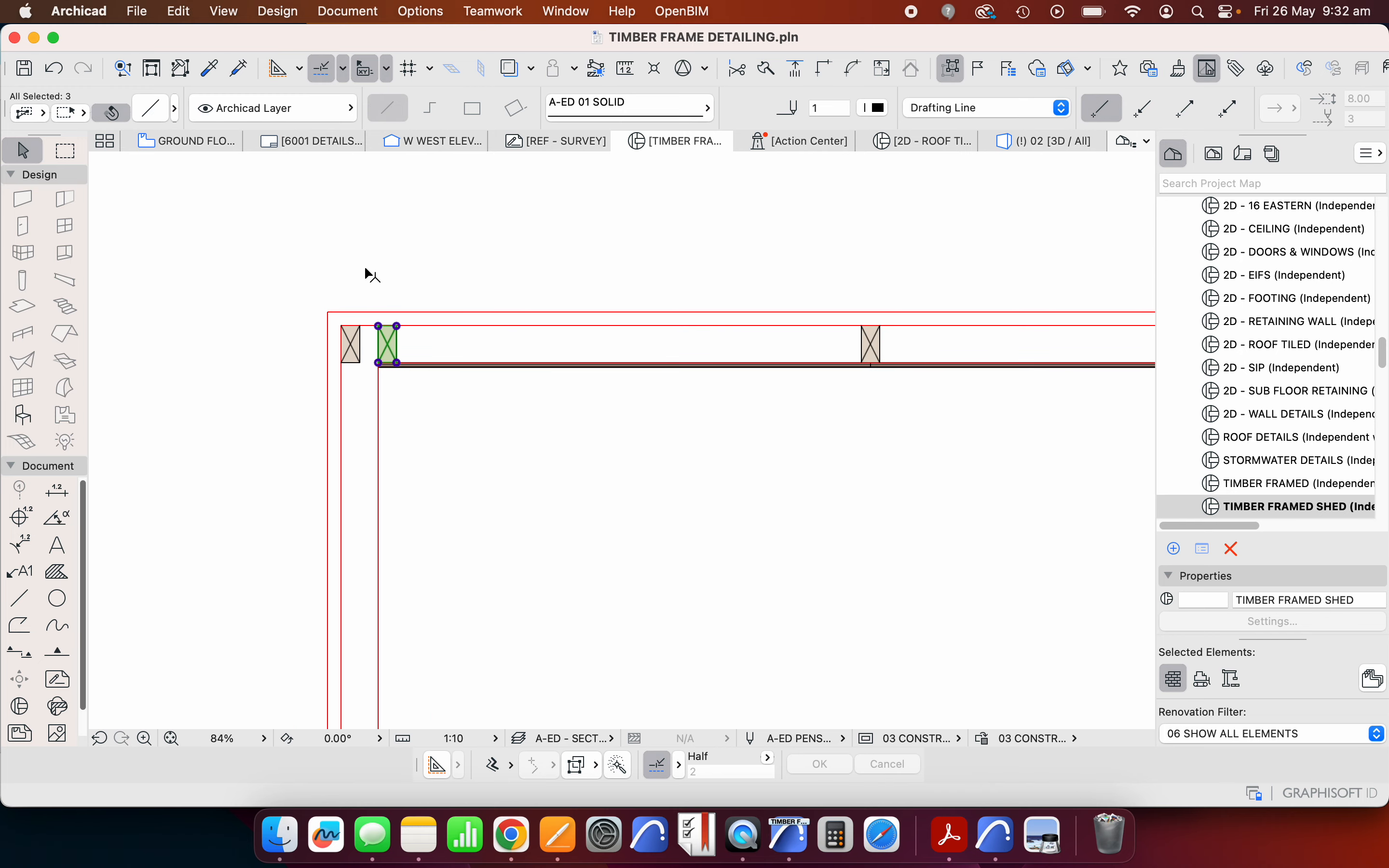
- Copy the new stud by its lower-right corner to the far end of the plywood at the wall's right corner
right_click(368, 231)
mouse_move(548, 405)
left_click(706, 563)
left_click(396, 362)
scroll(403, 374, "down", 5)
scroll(769, 363, "up", 10)
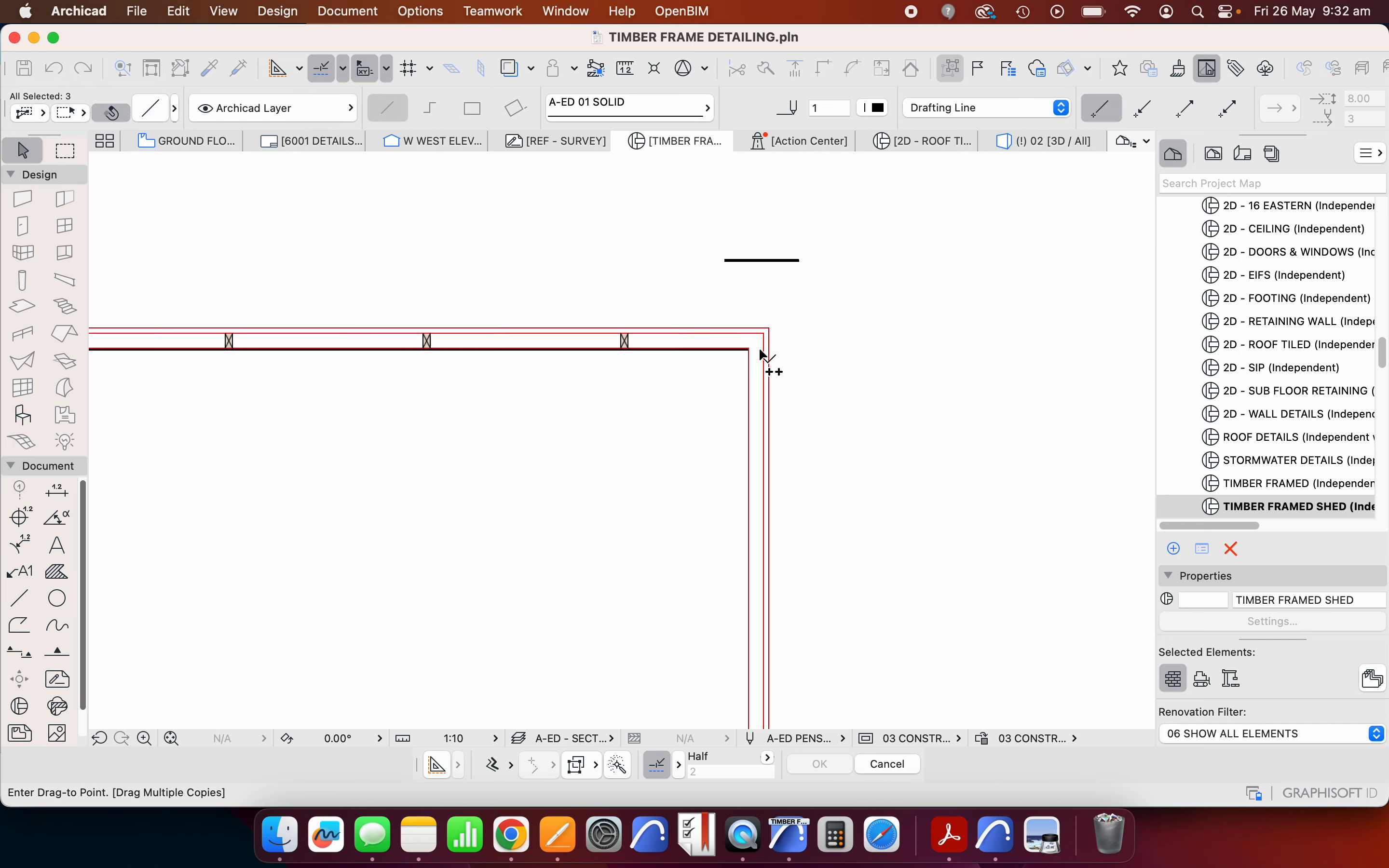
left_click(737, 328)
scroll(858, 355, "down", 5)
left_click(471, 345)
scroll(203, 337, "up", 5)
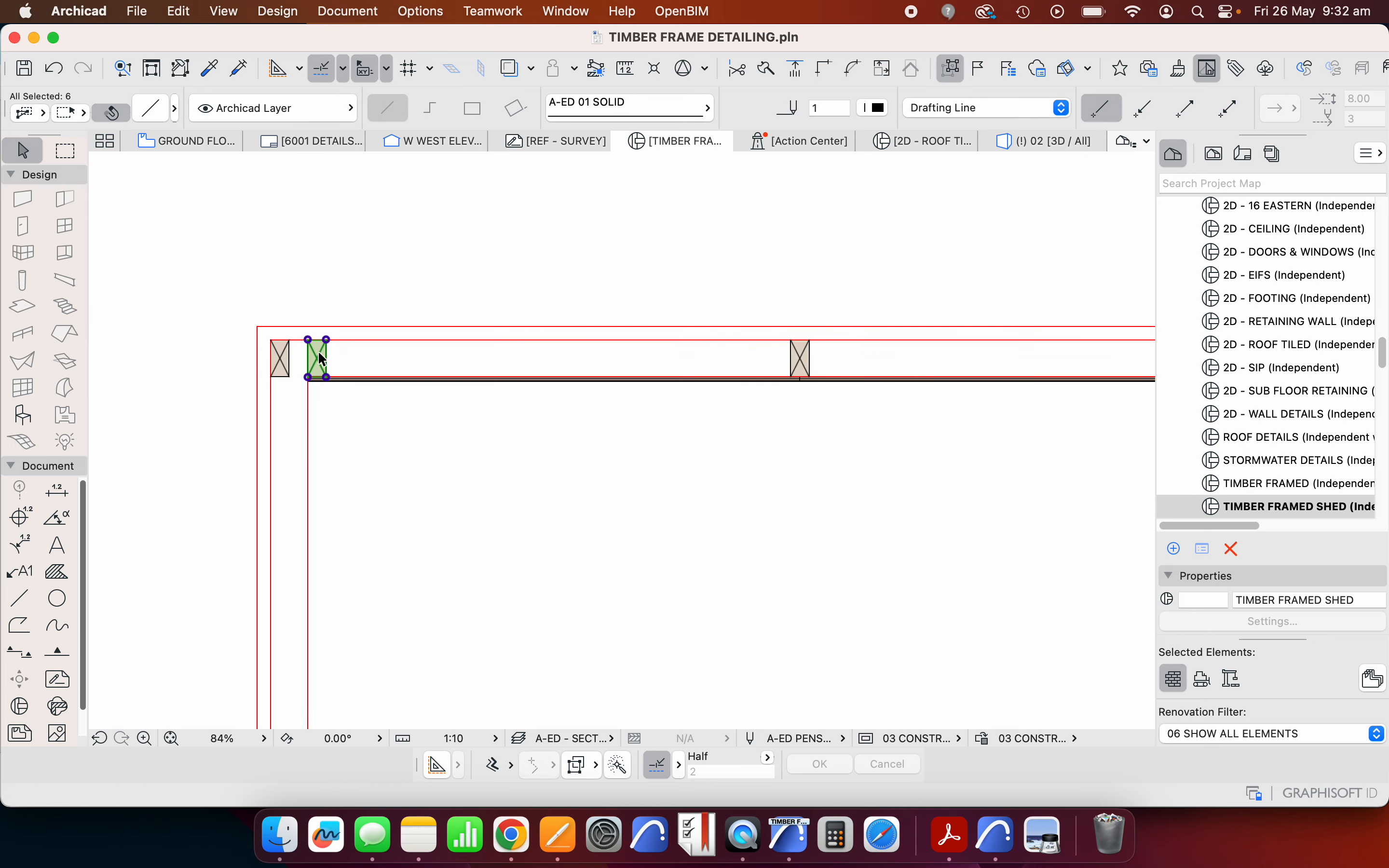
key("Escape")
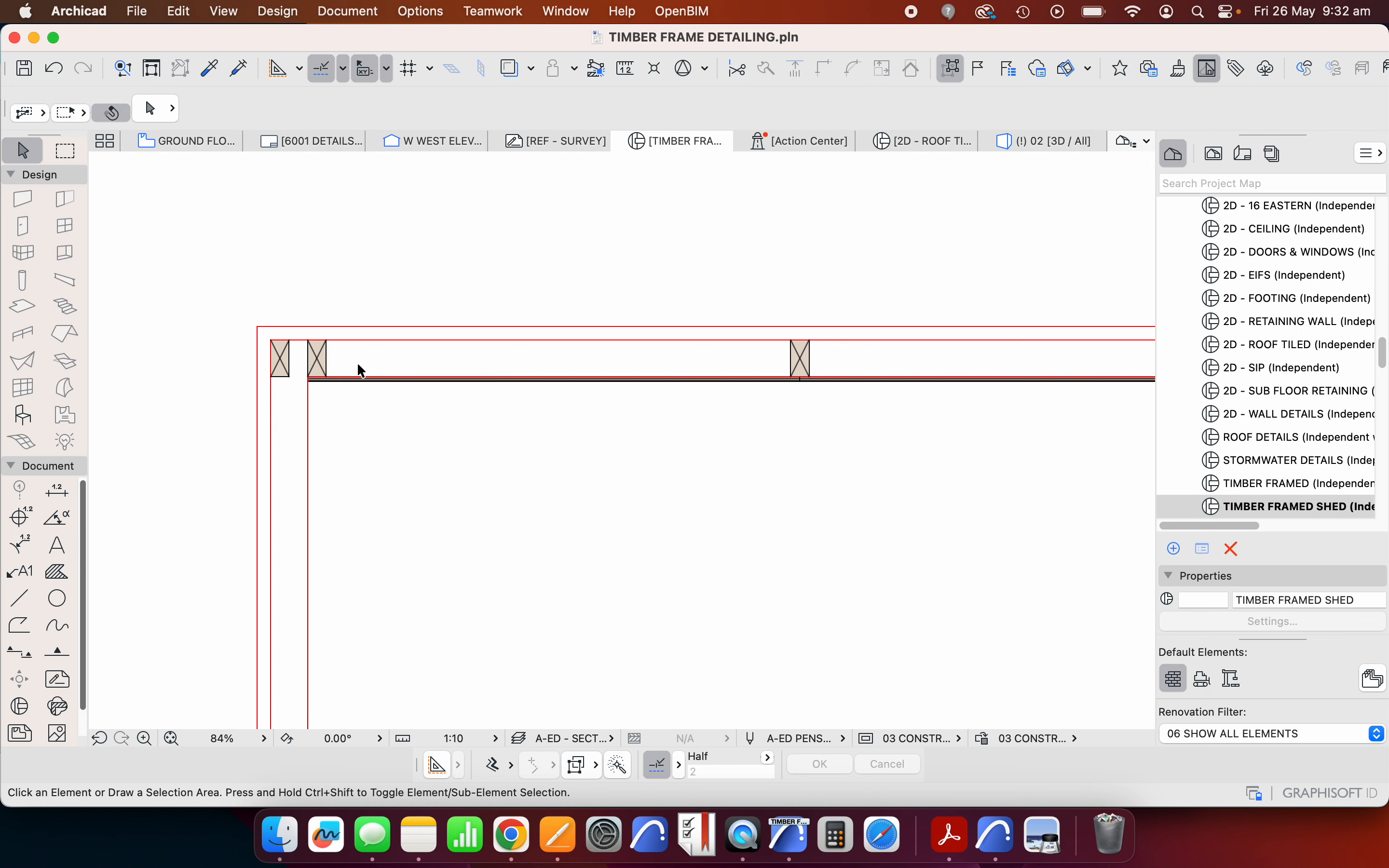
- Examine the studs along the upper wall, comparing the two at the left corner with the ones on the plywood joints
scroll(275, 323, "down", 5)
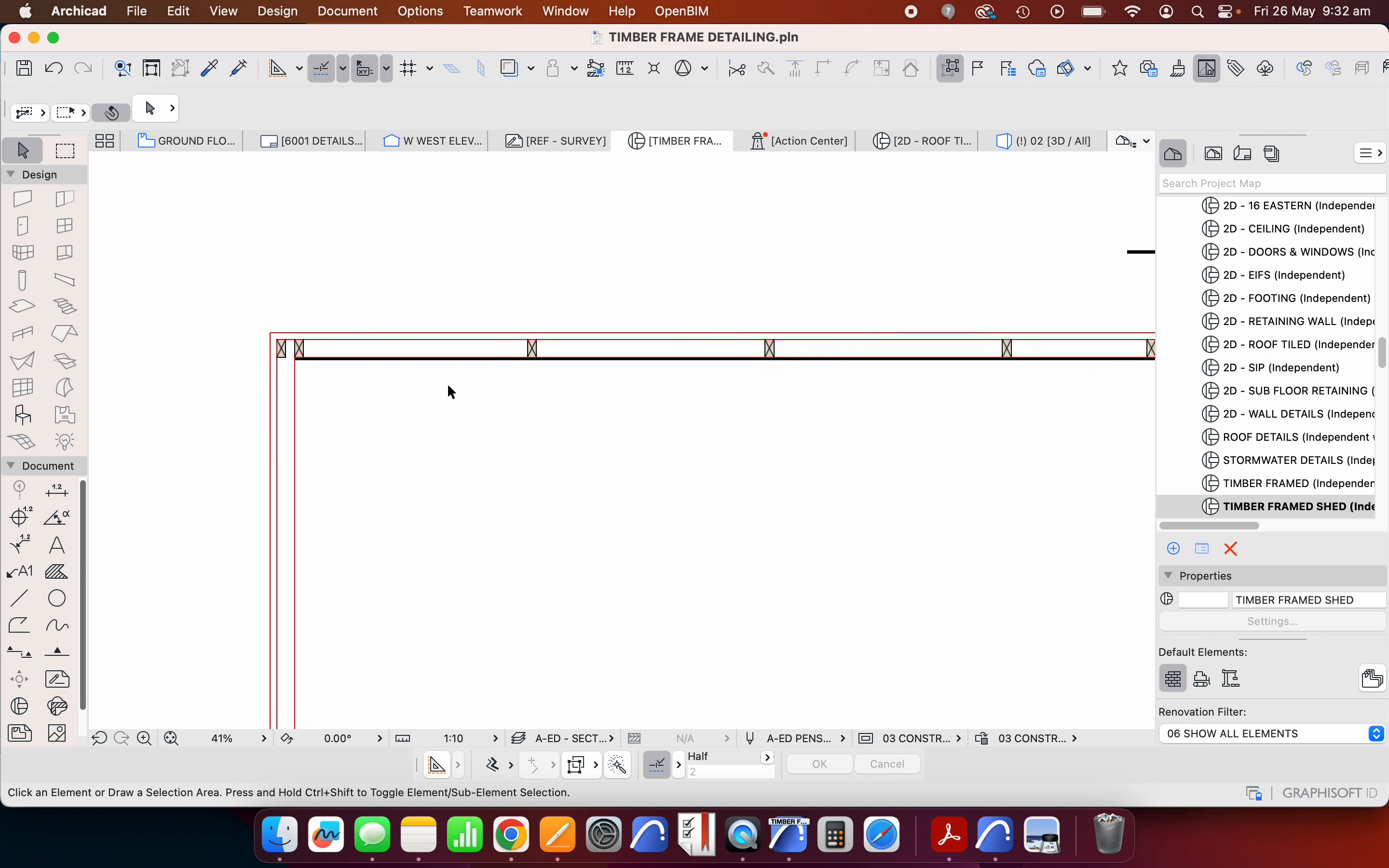
scroll(425, 387, "up", 1)
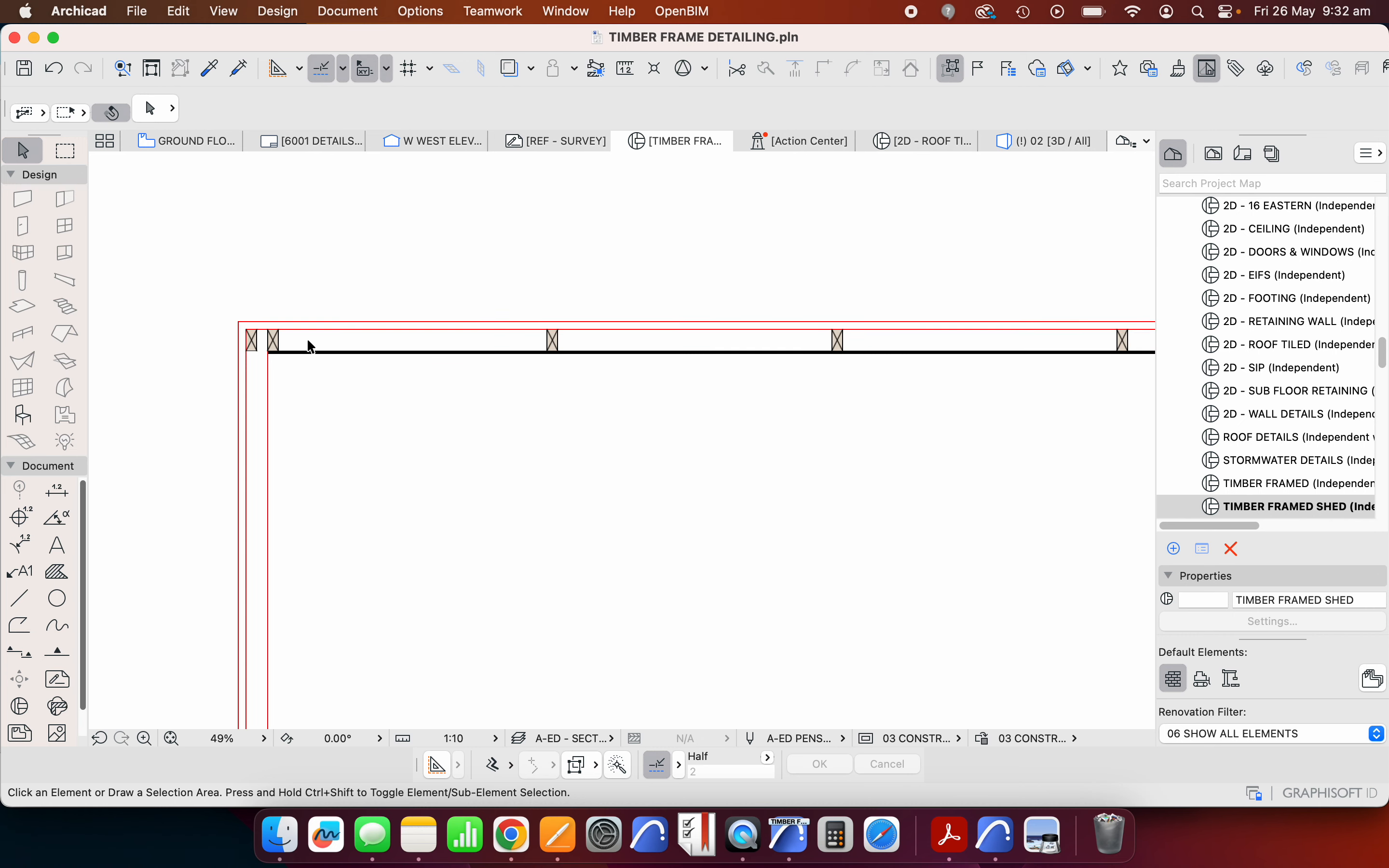
scroll(341, 356, "down", 1)
scroll(253, 345, "up", 9)
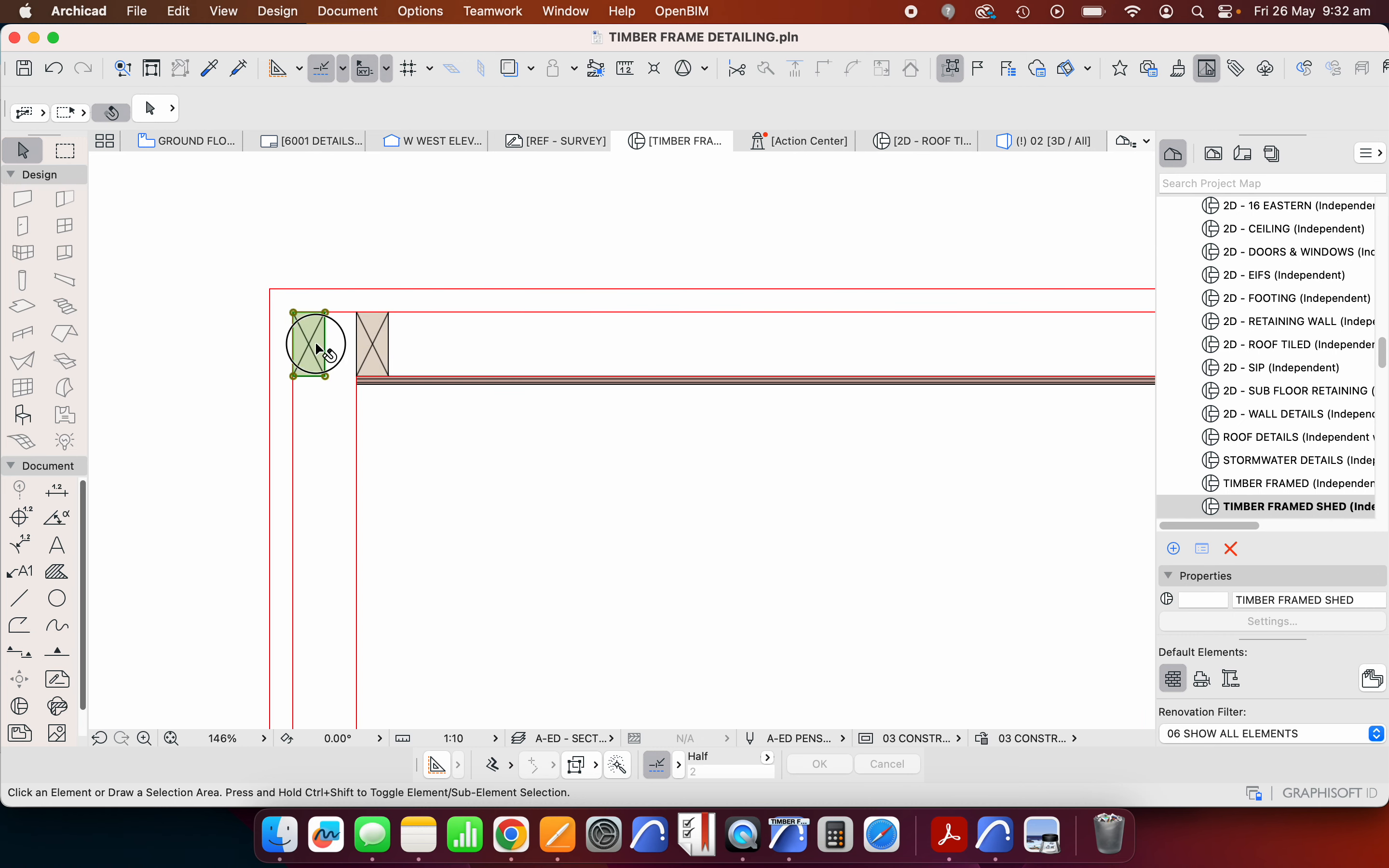
left_click(316, 345)
left_click(374, 342)
left_click(362, 361)
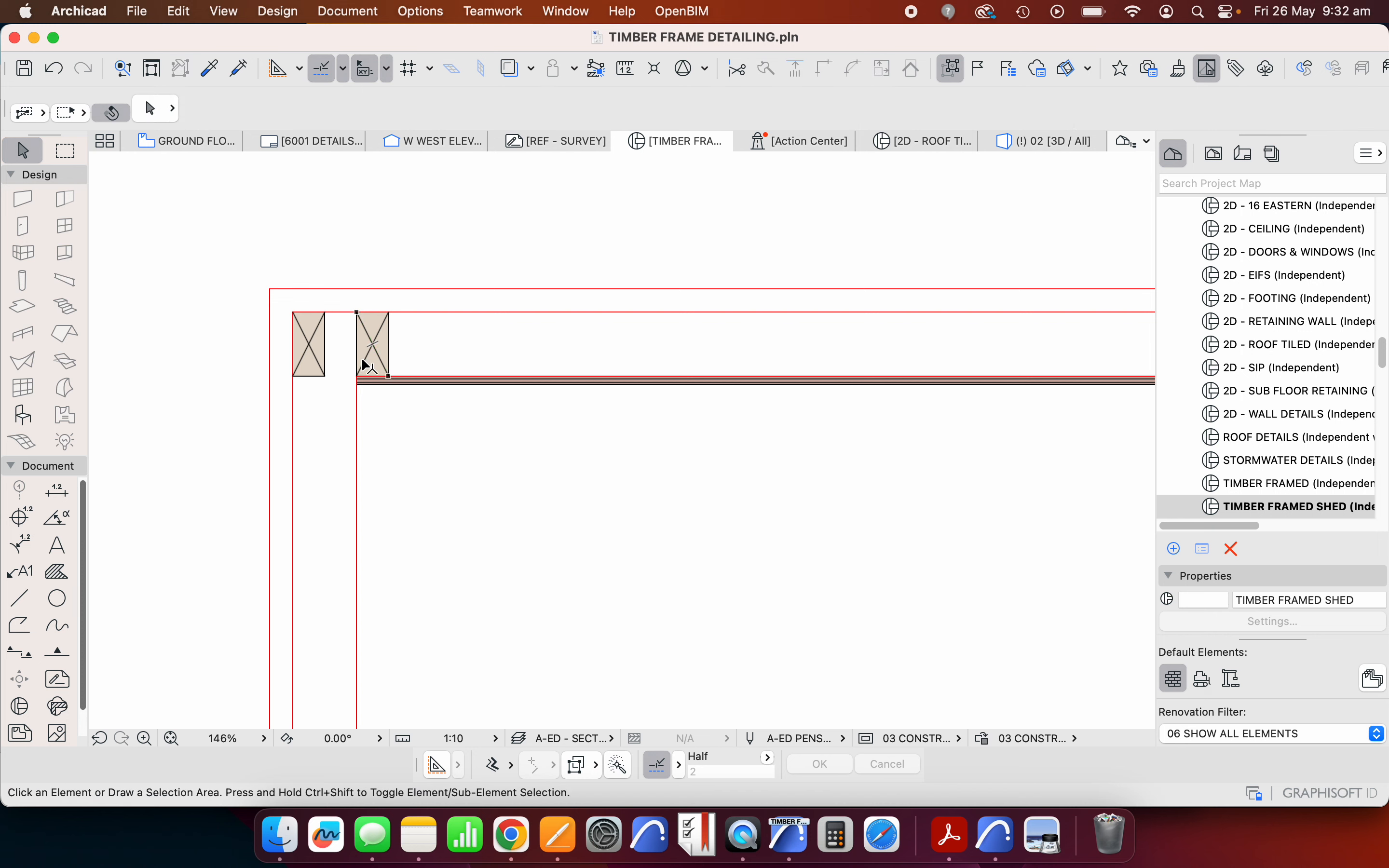
scroll(365, 365, "down", 8)
scroll(416, 332, "up", 7)
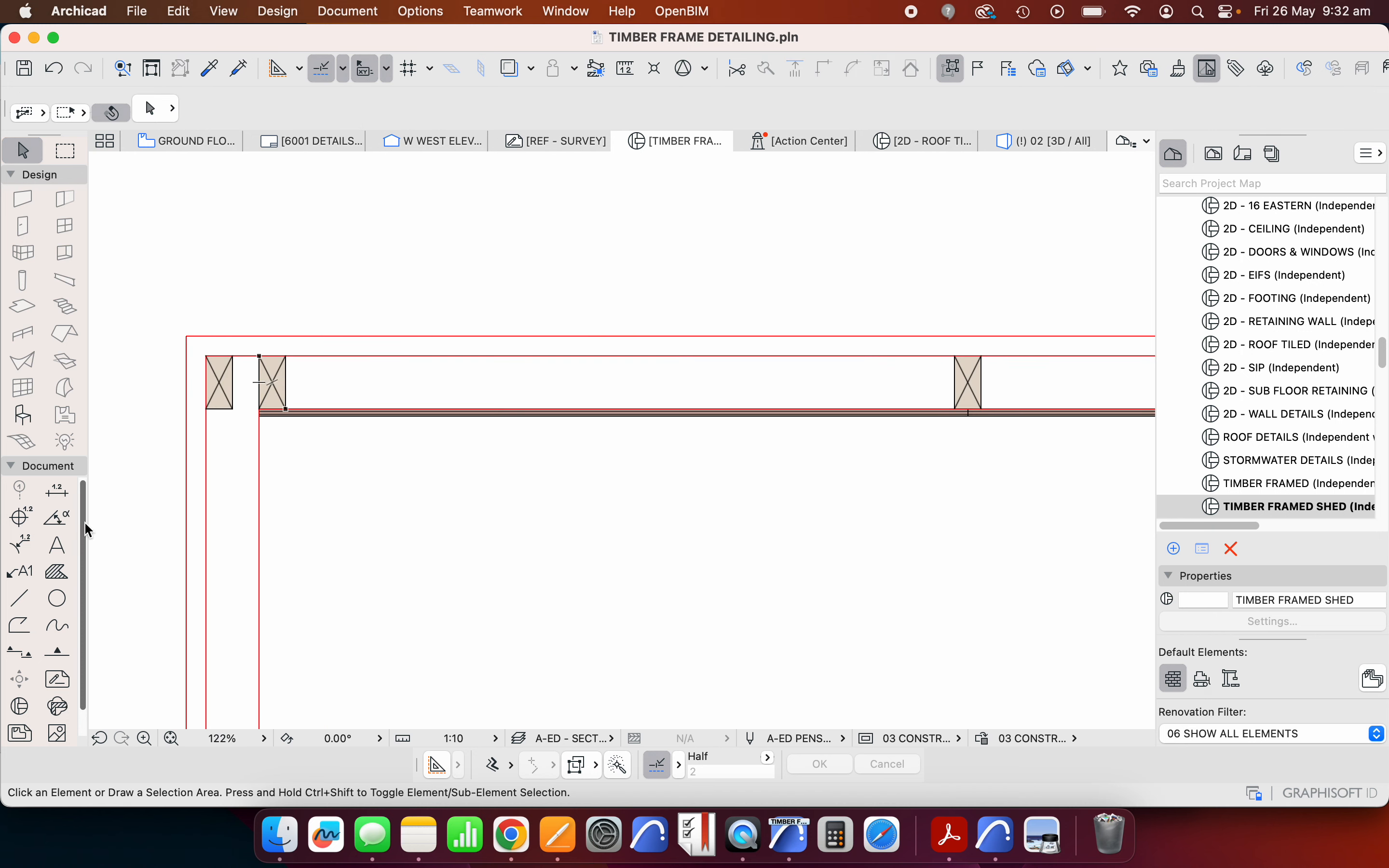
- Measure the centre spacing from the second corner stud to the first joint stud and between the first two joint studs with temporary lines
left_click(27, 601)
left_click(260, 380)
scroll(430, 385, "right", 5)
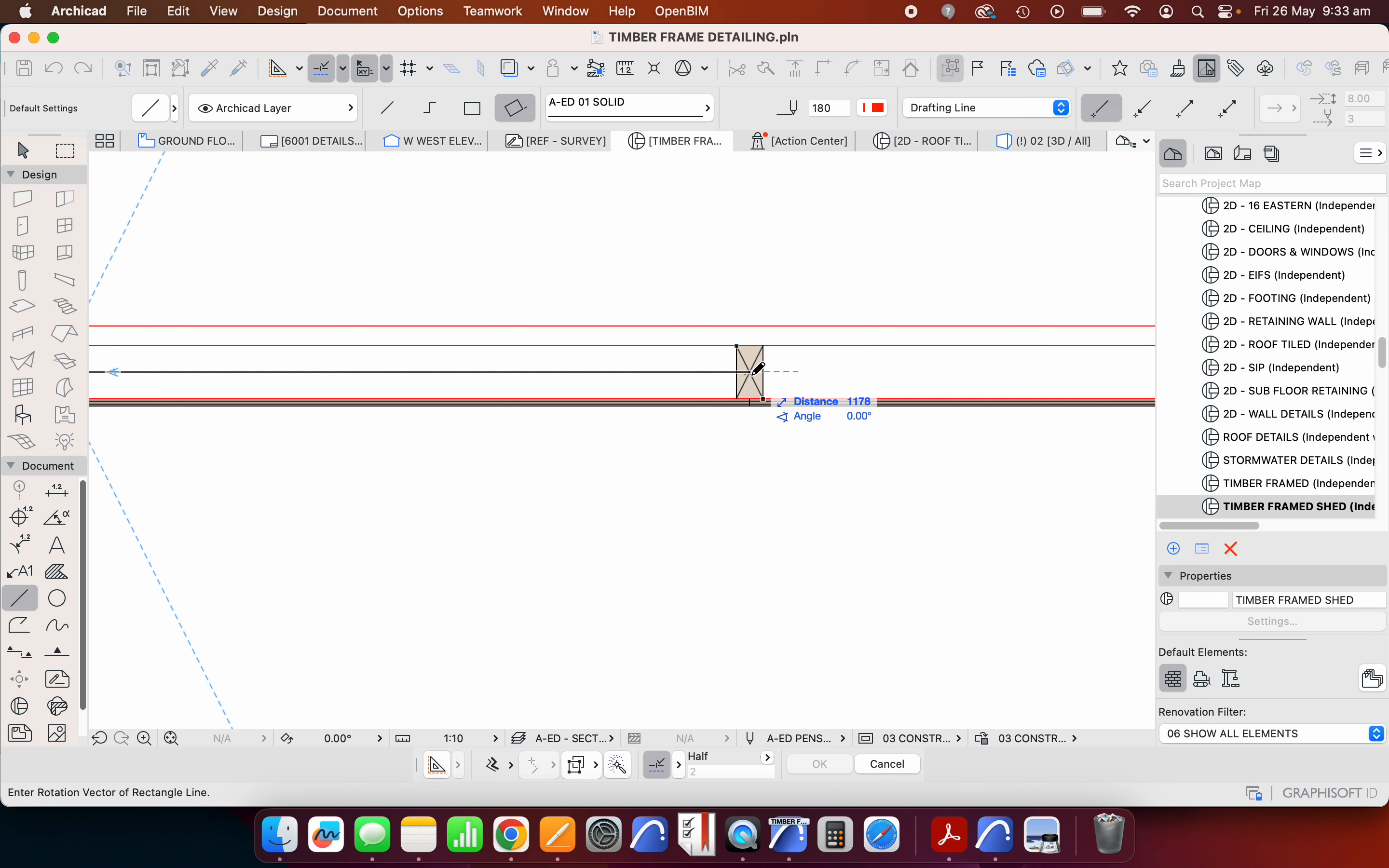
key("Escape")
left_click(750, 372)
scroll(580, 379, "down", 5)
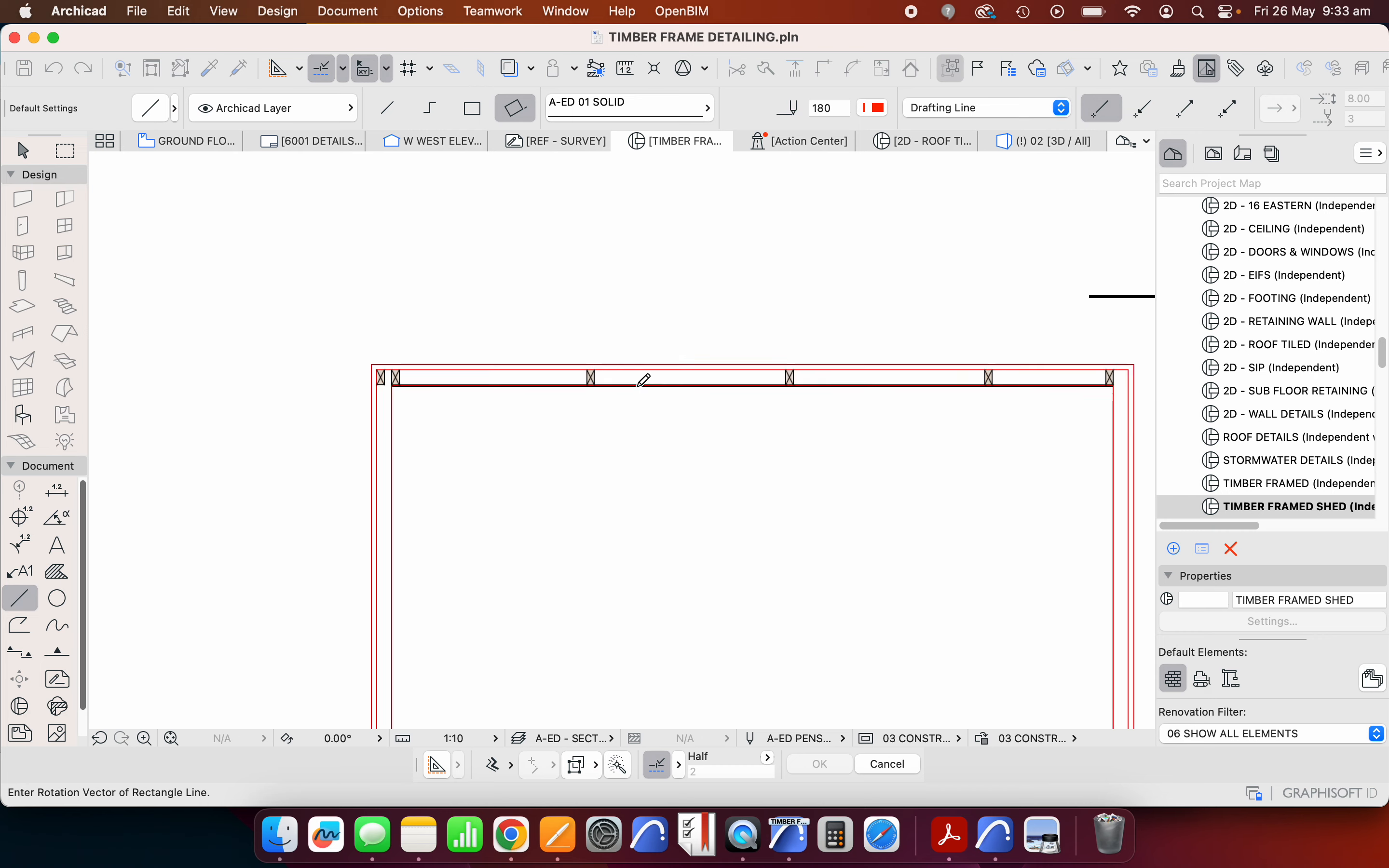
scroll(739, 379, "up", 4)
scroll(880, 365, "up", 1)
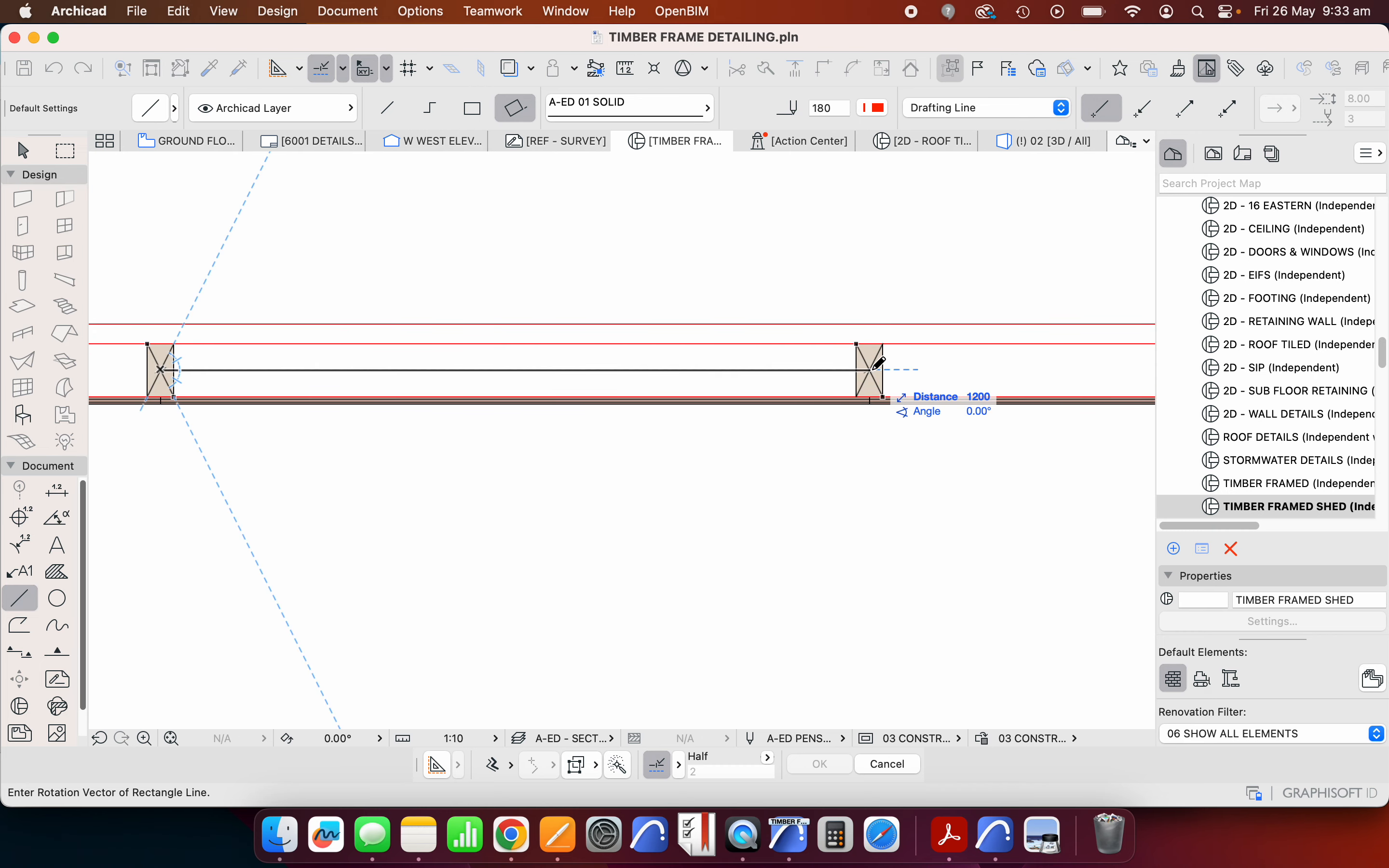
key("Escape")
scroll(914, 359, "down", 5)
scroll(639, 344, "up", 8)
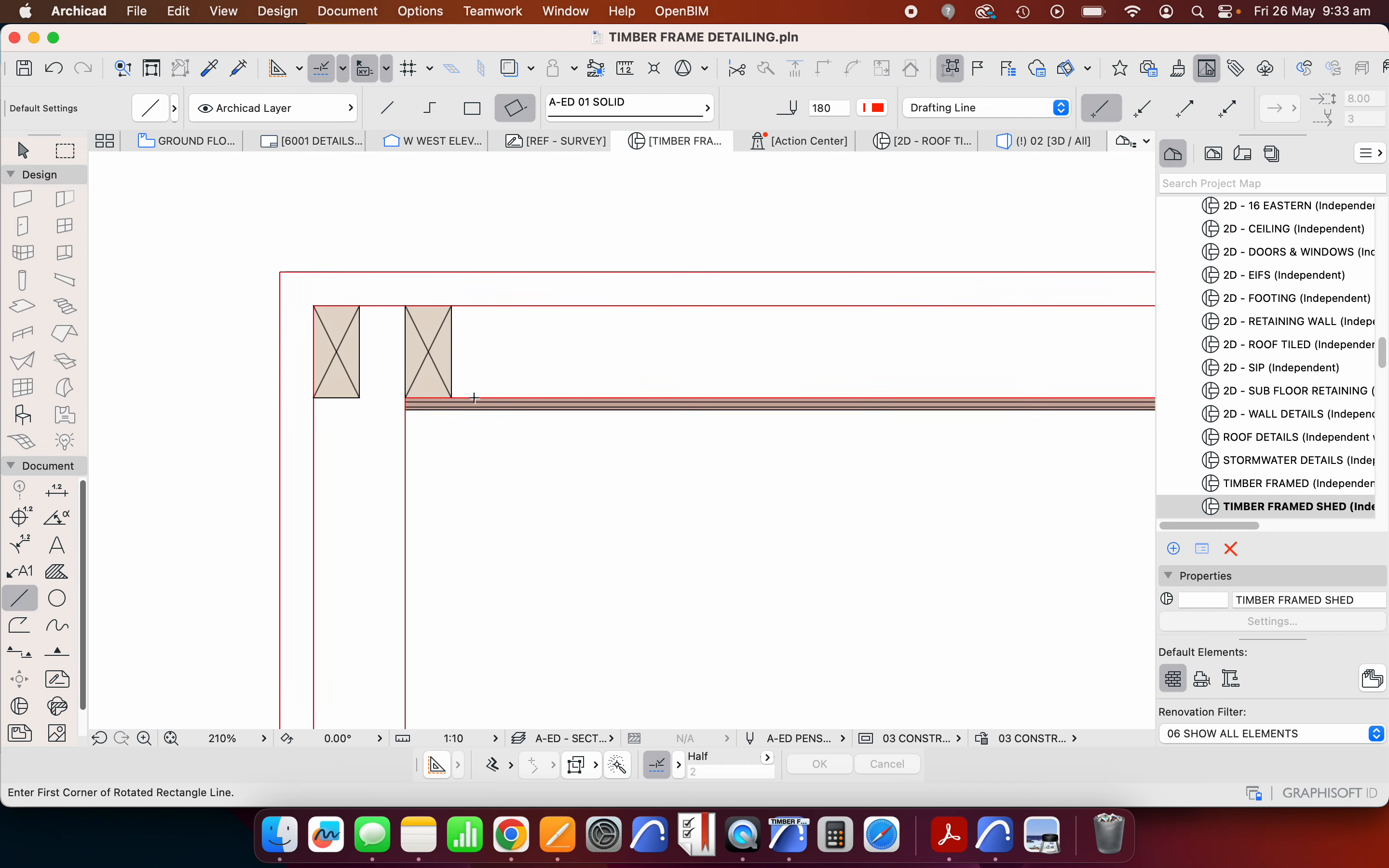
key("Escape")
- Move the second corner stud left by half its width, centring it on the start of the first plywood sheet
left_click_drag(397, 341, 488, 365)
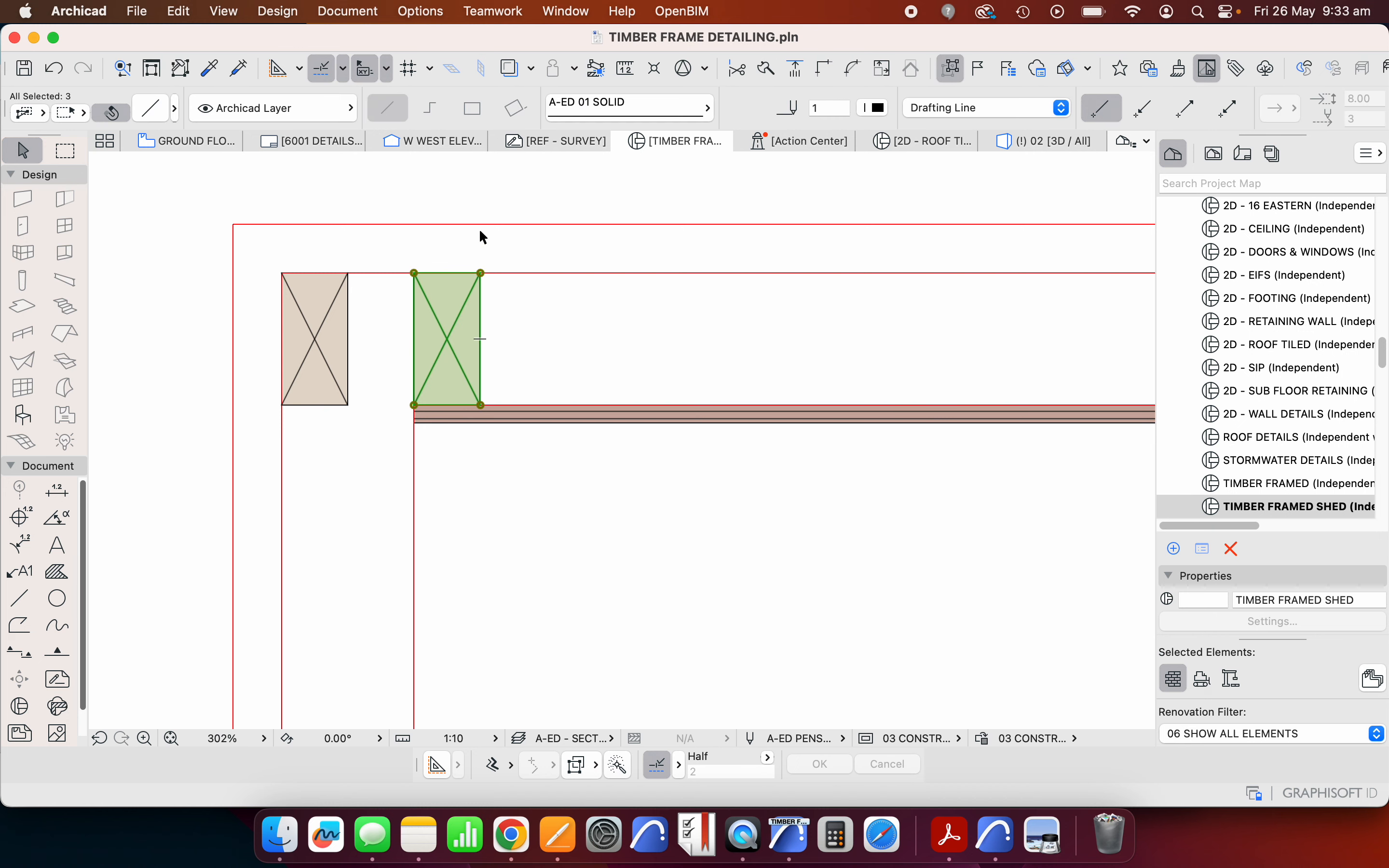
right_click(479, 175)
mouse_move(585, 344)
left_click(764, 345)
left_click(414, 405)
left_click(381, 405)
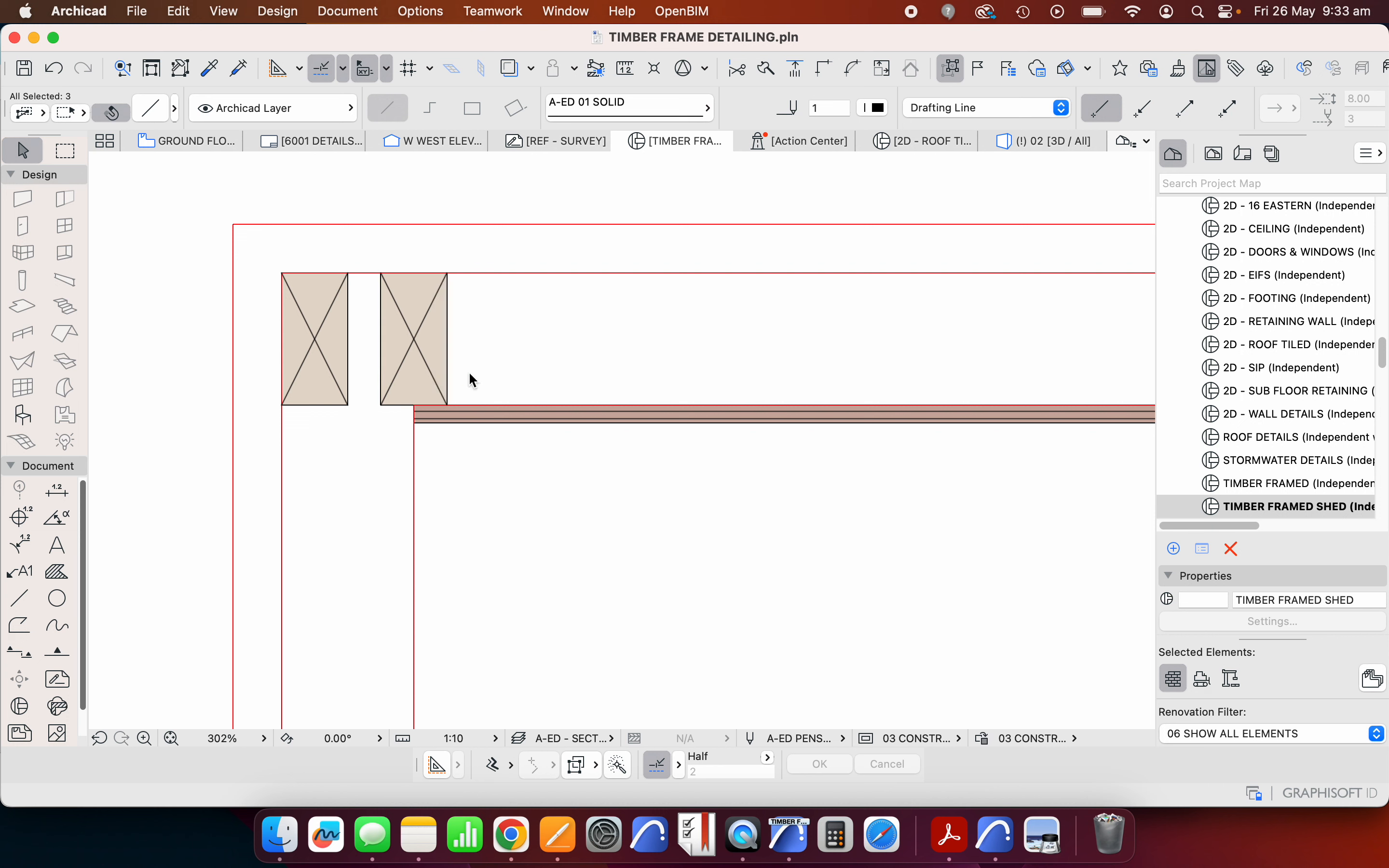
left_click(470, 373)
- Measure the centre spacing from the moved corner stud to the first joint stud with a temporary line
left_click(19, 599)
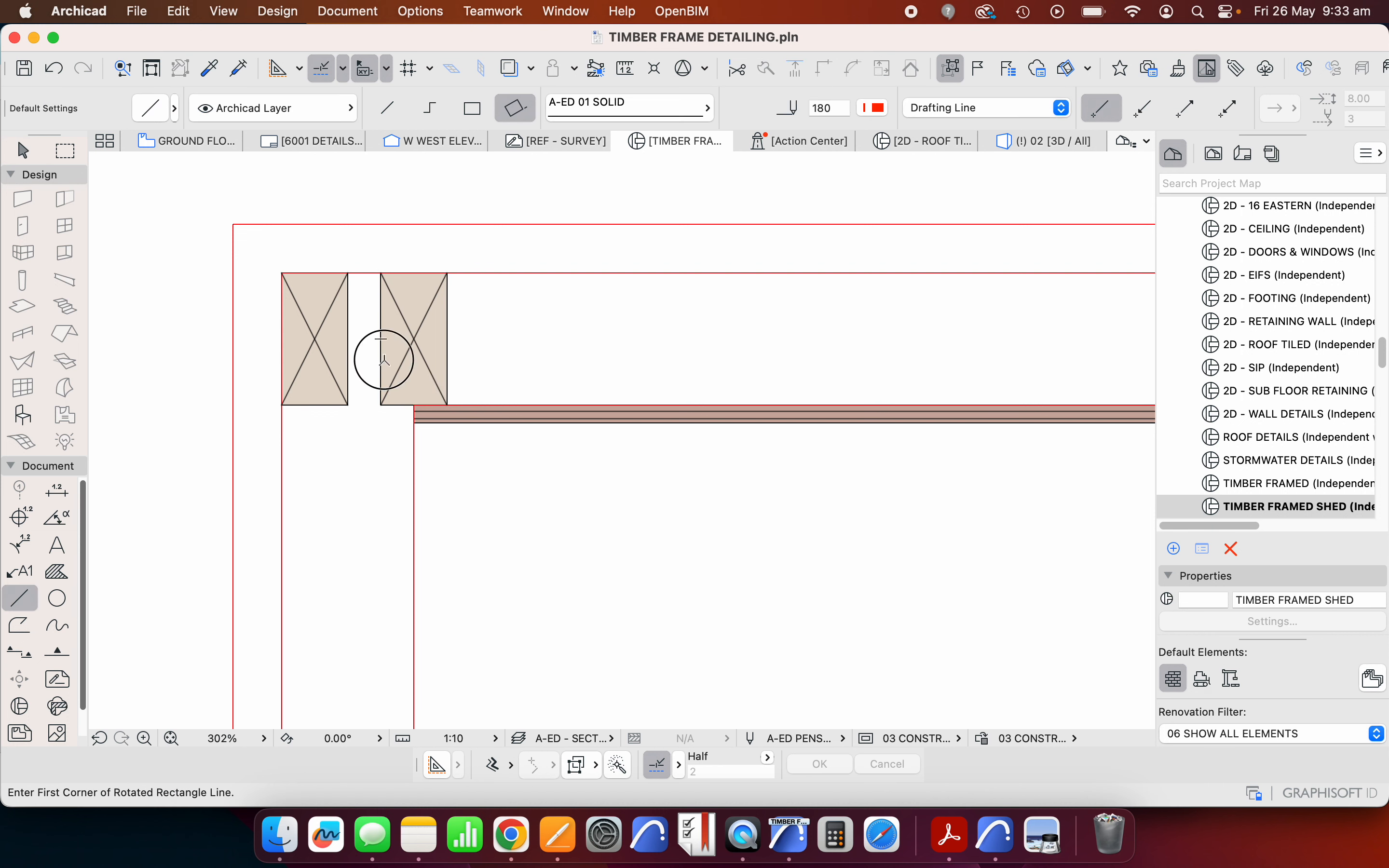
left_click(381, 360)
key("Escape")
left_click(416, 344)
scroll(589, 332, "down", 5)
scroll(759, 310, "up", 5)
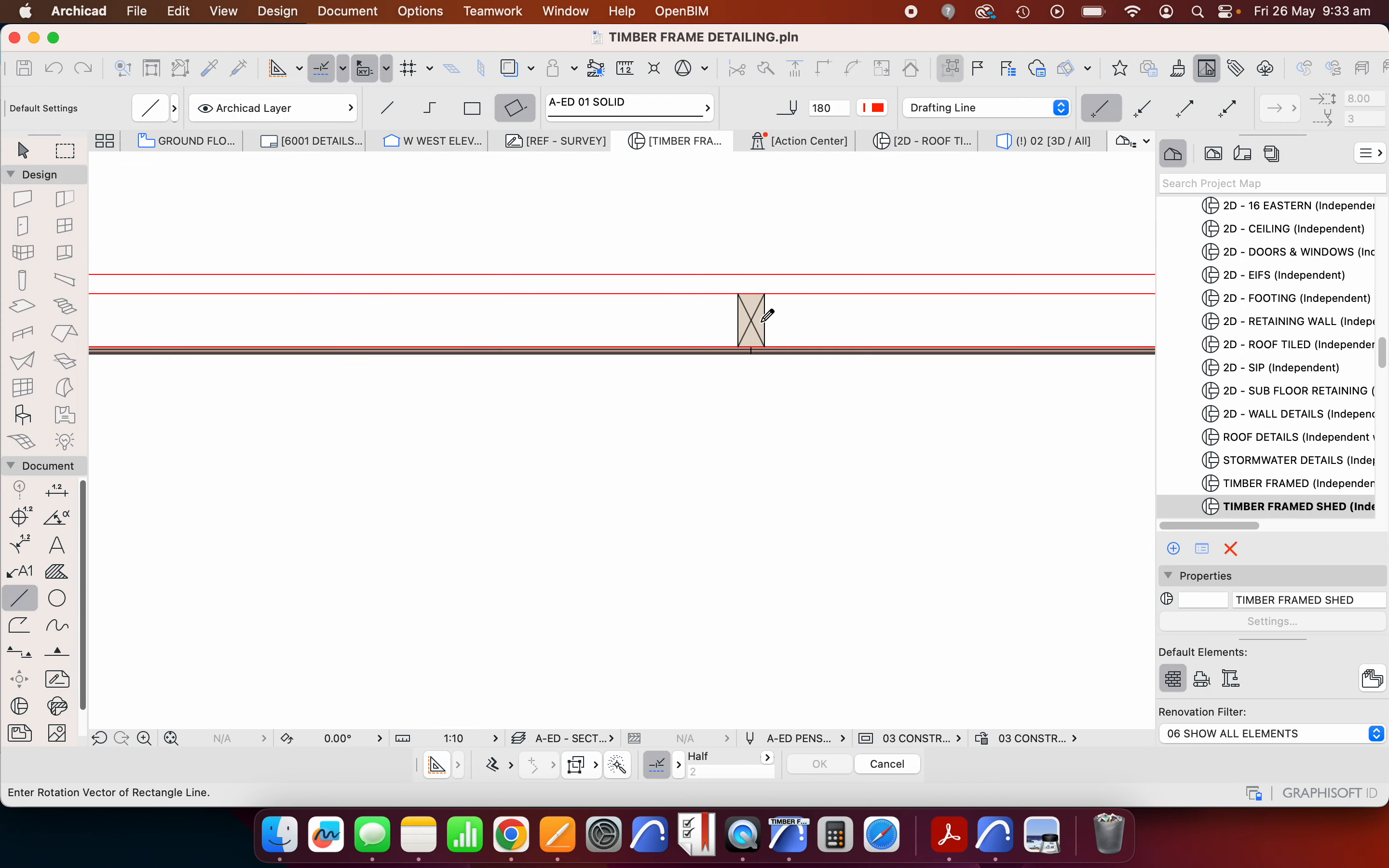
key("Escape")
- Move the stud at the right end of the upper wall 23 to the right, centring it on the plywood's end
scroll(440, 332, "down", 5)
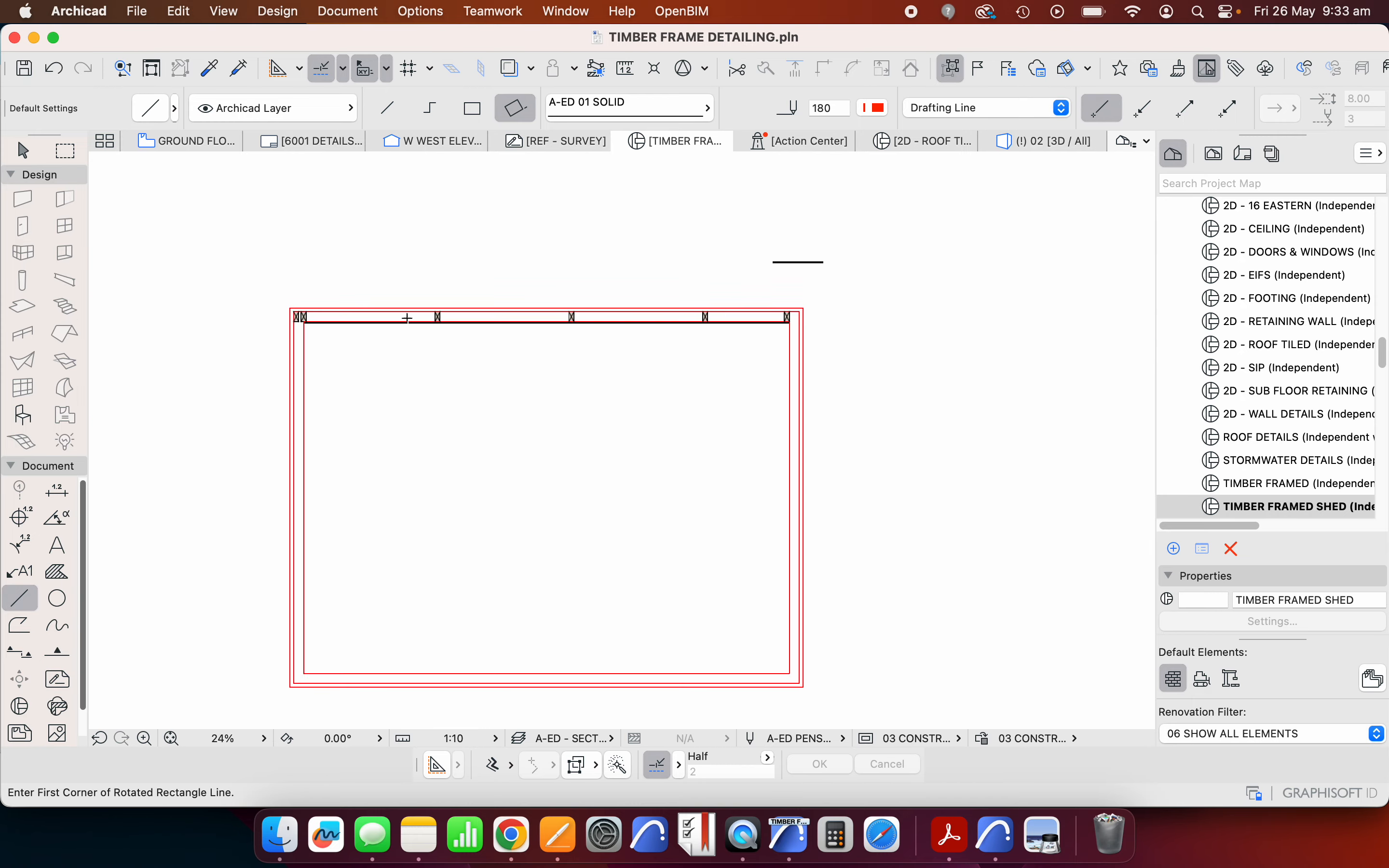
scroll(692, 307, "up", 5)
scroll(968, 321, "up", 5)
key("Escape")
left_click_drag(669, 273, 795, 316)
right_click(598, 279)
mouse_move(837, 448)
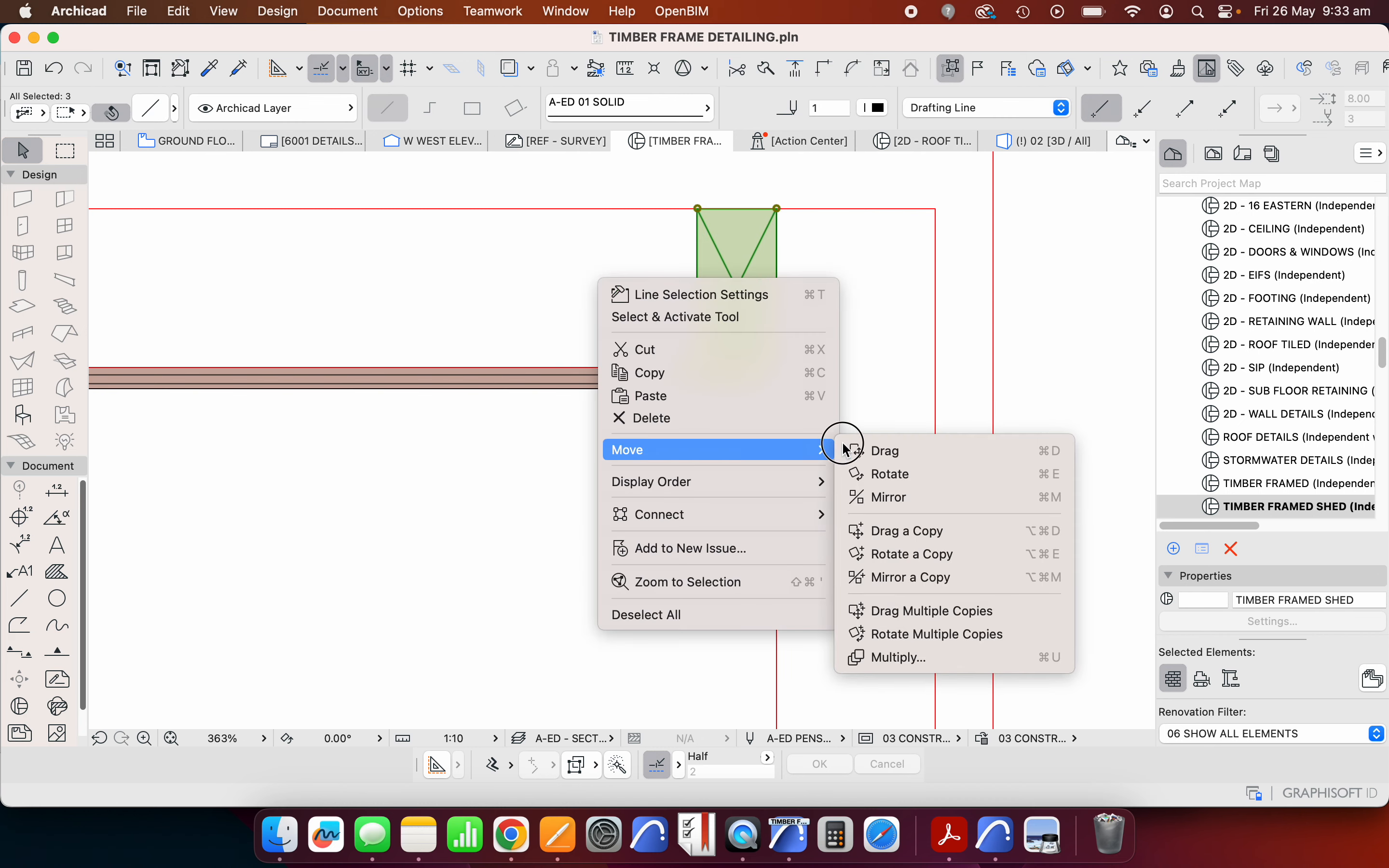
left_click(948, 450)
left_click(744, 302)
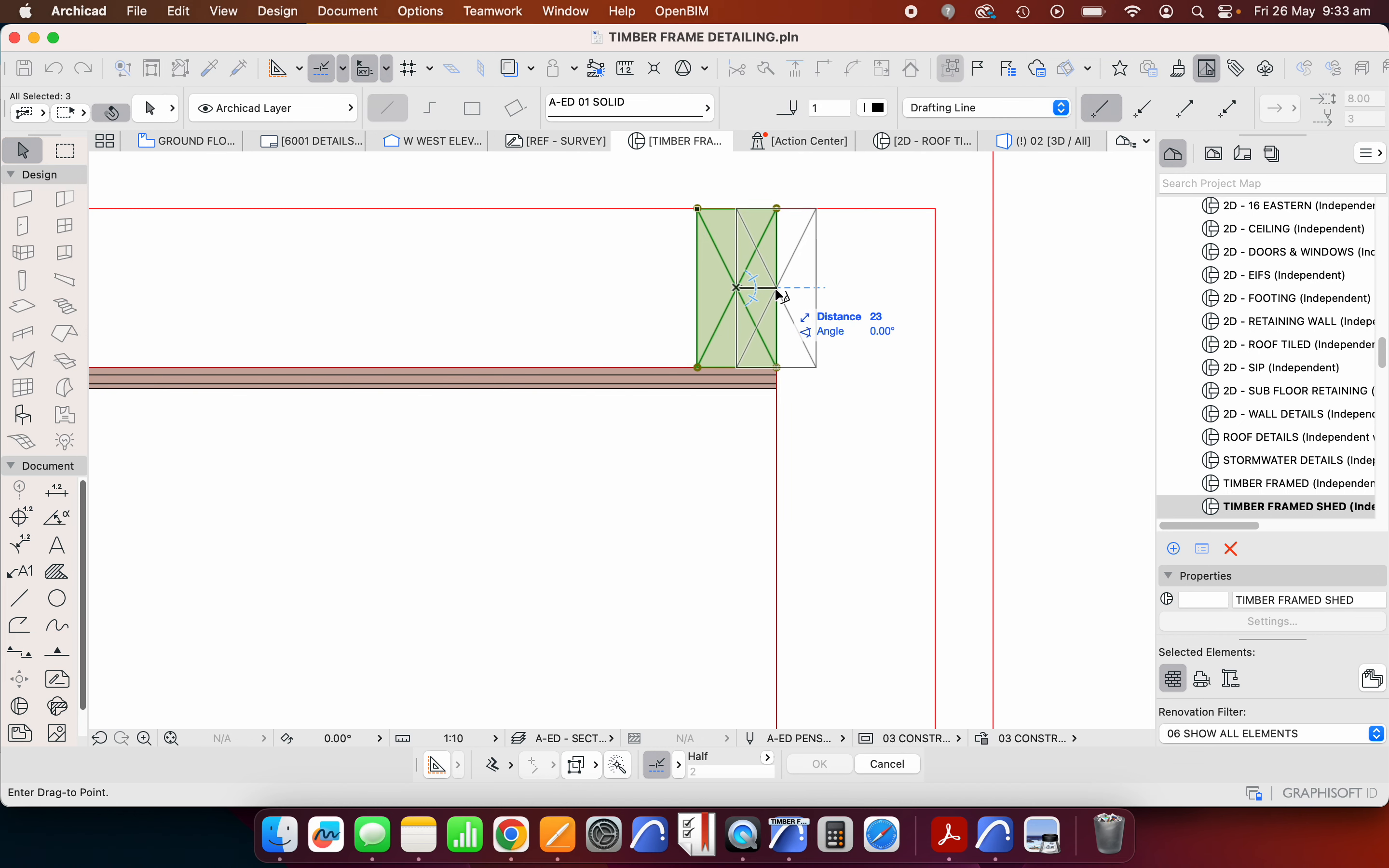
left_click(782, 302)
key("Escape")
scroll(890, 309, "down", 5)
scroll(889, 308, "down", 5)
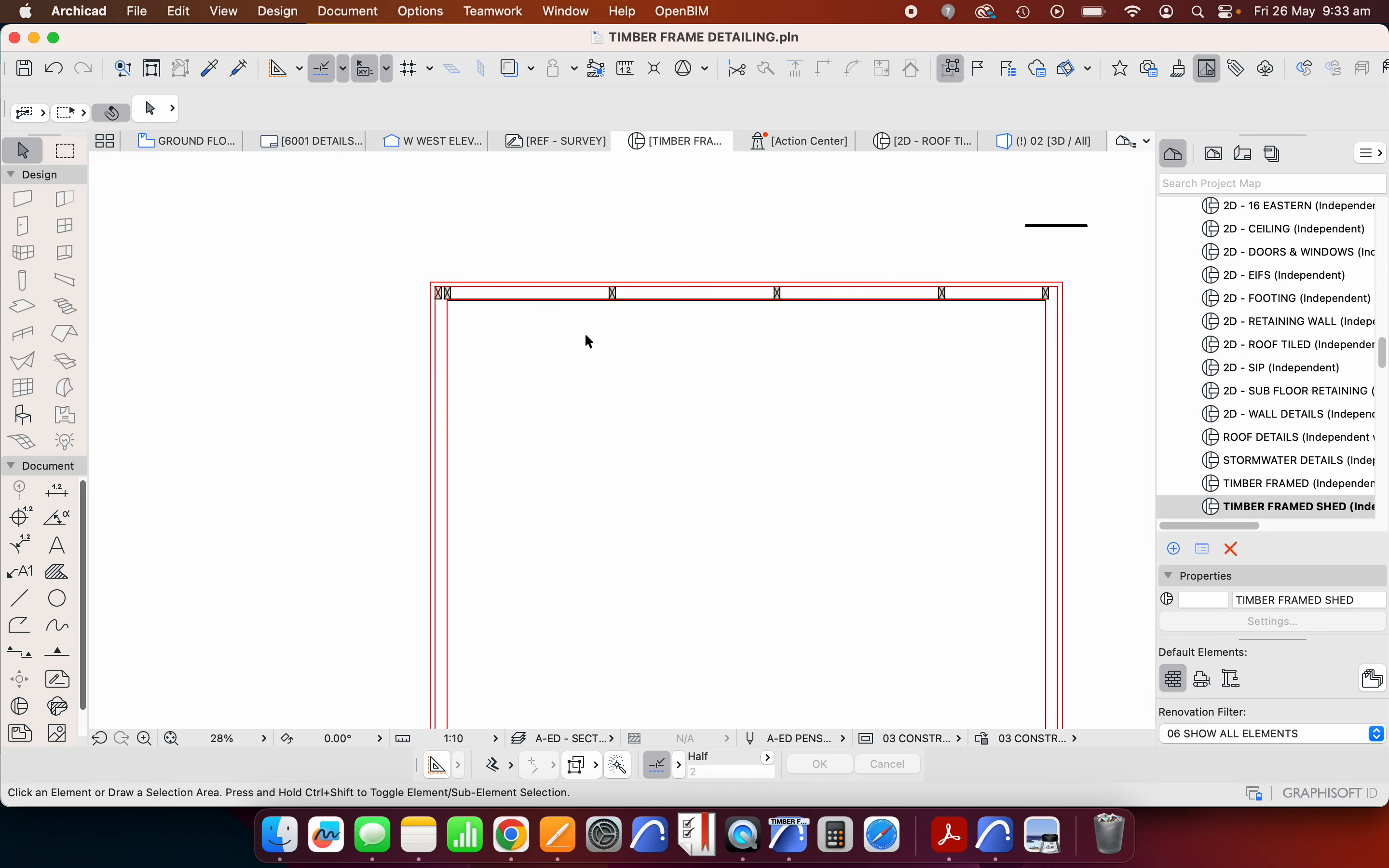
scroll(497, 293, "up", 3)
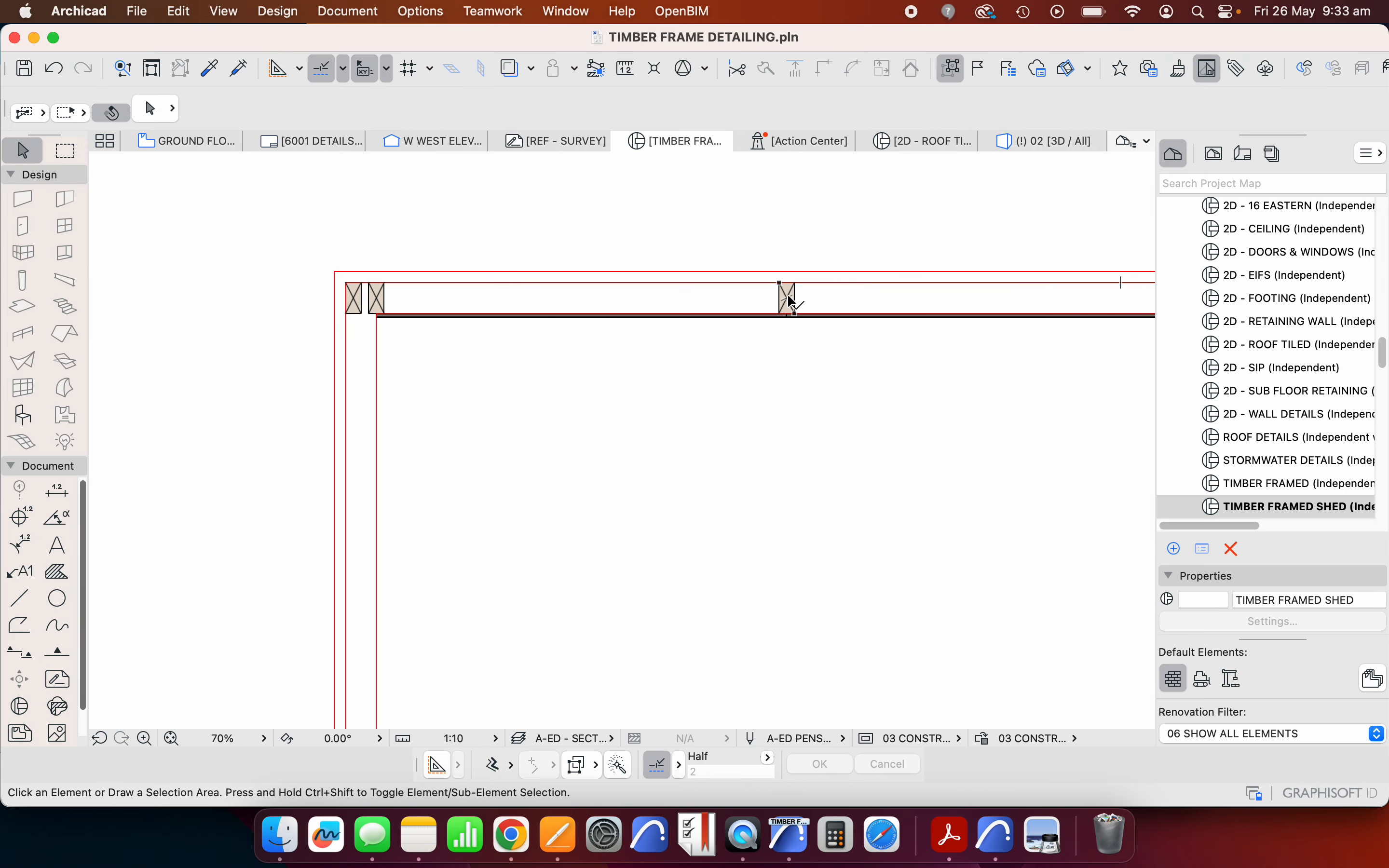
left_click(652, 316)
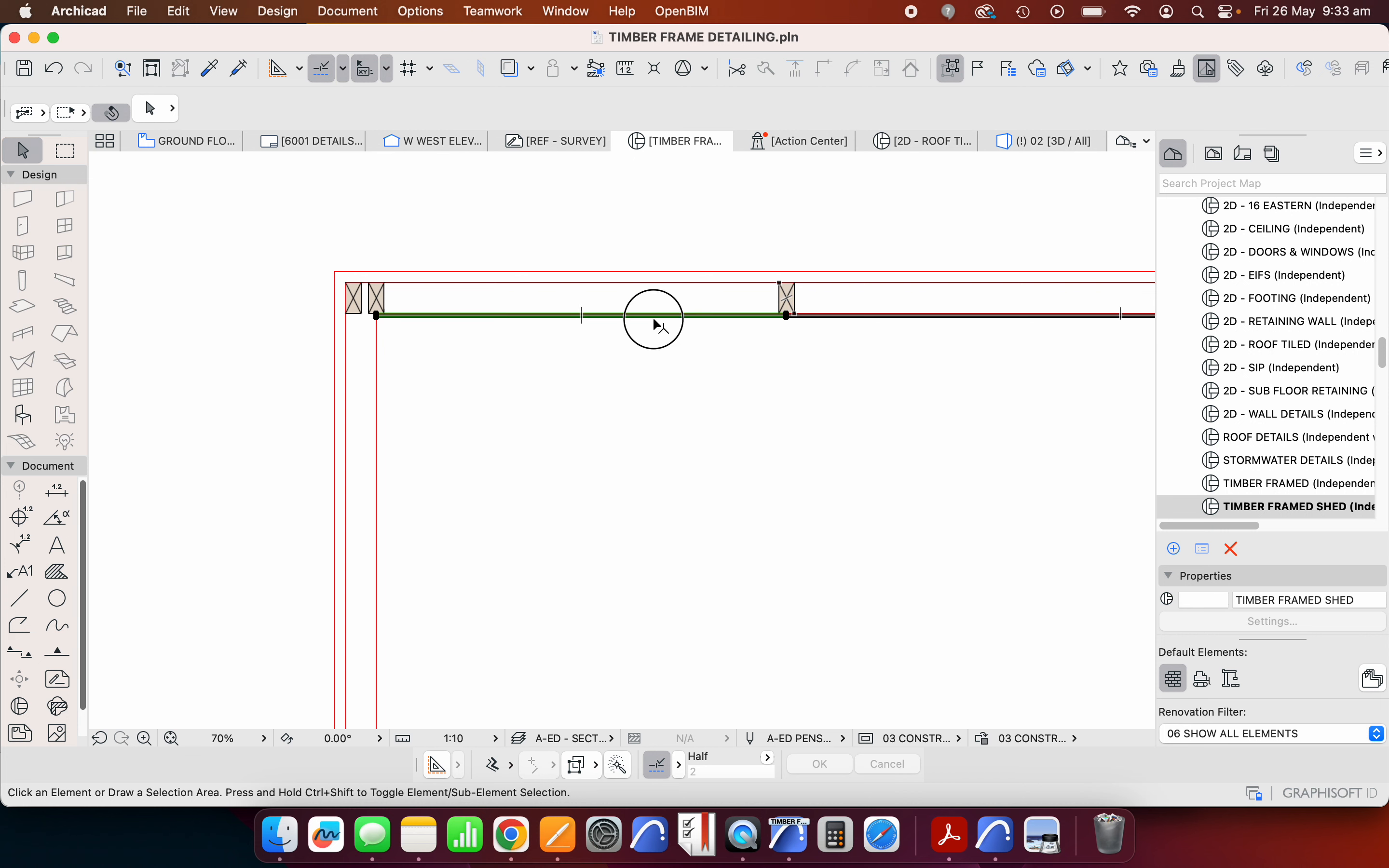
scroll(653, 318, "down", 2)
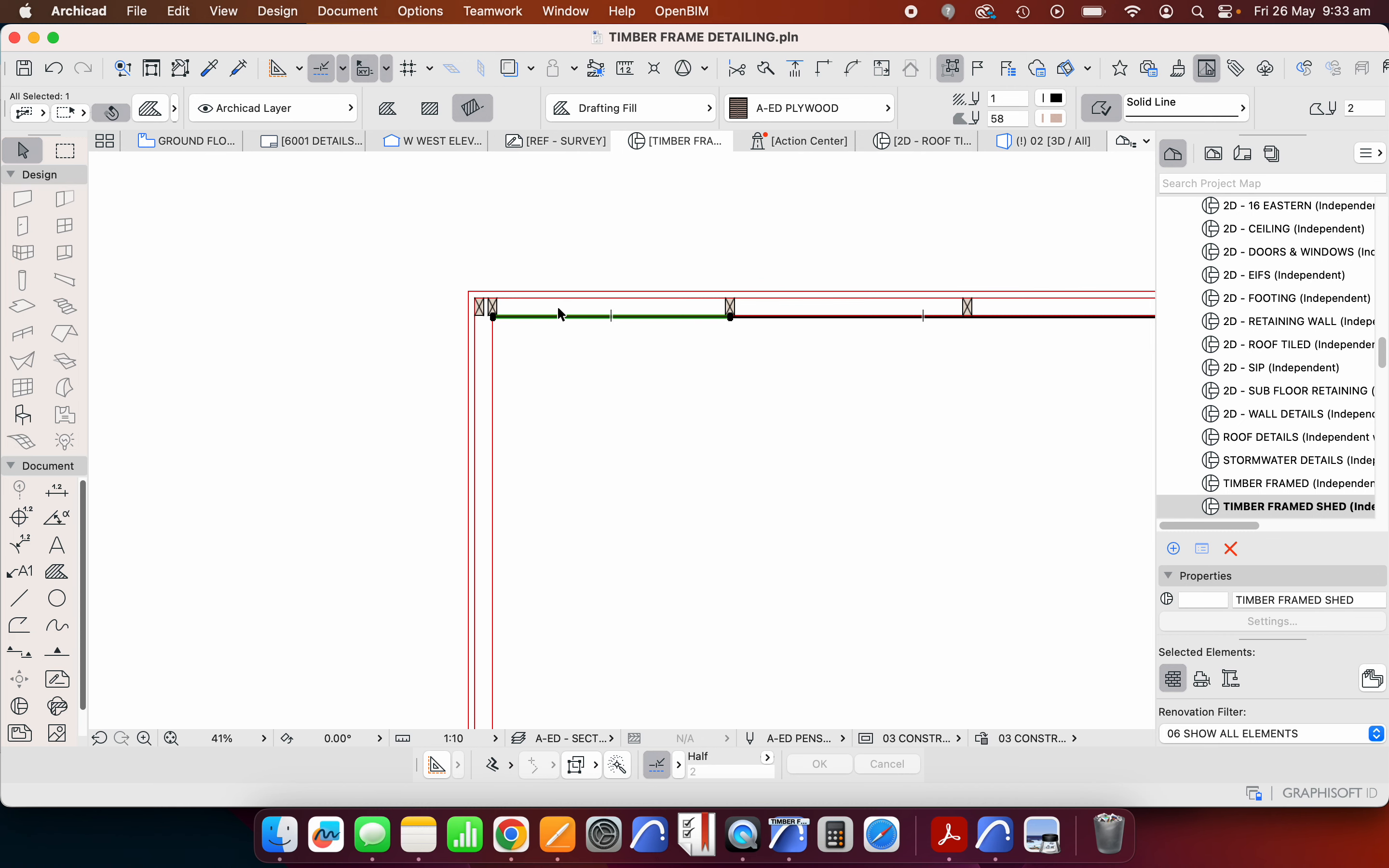
scroll(467, 310, "up", 5)
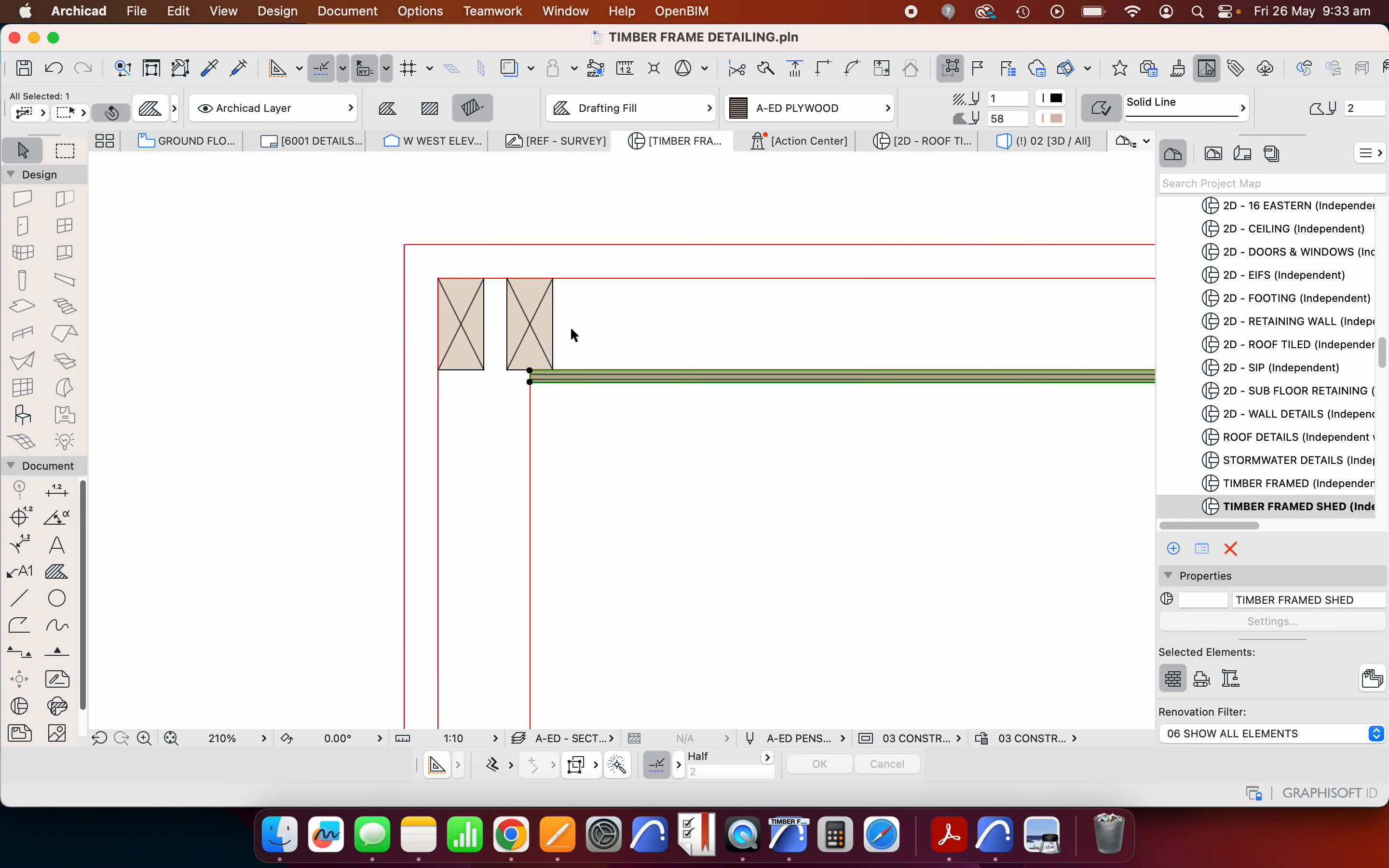
- Multiply the second corner stud along the first plywood sheet using Drag with the Spread method and a spacing of 400
left_click_drag(568, 334, 520, 290)
right_click(521, 290)
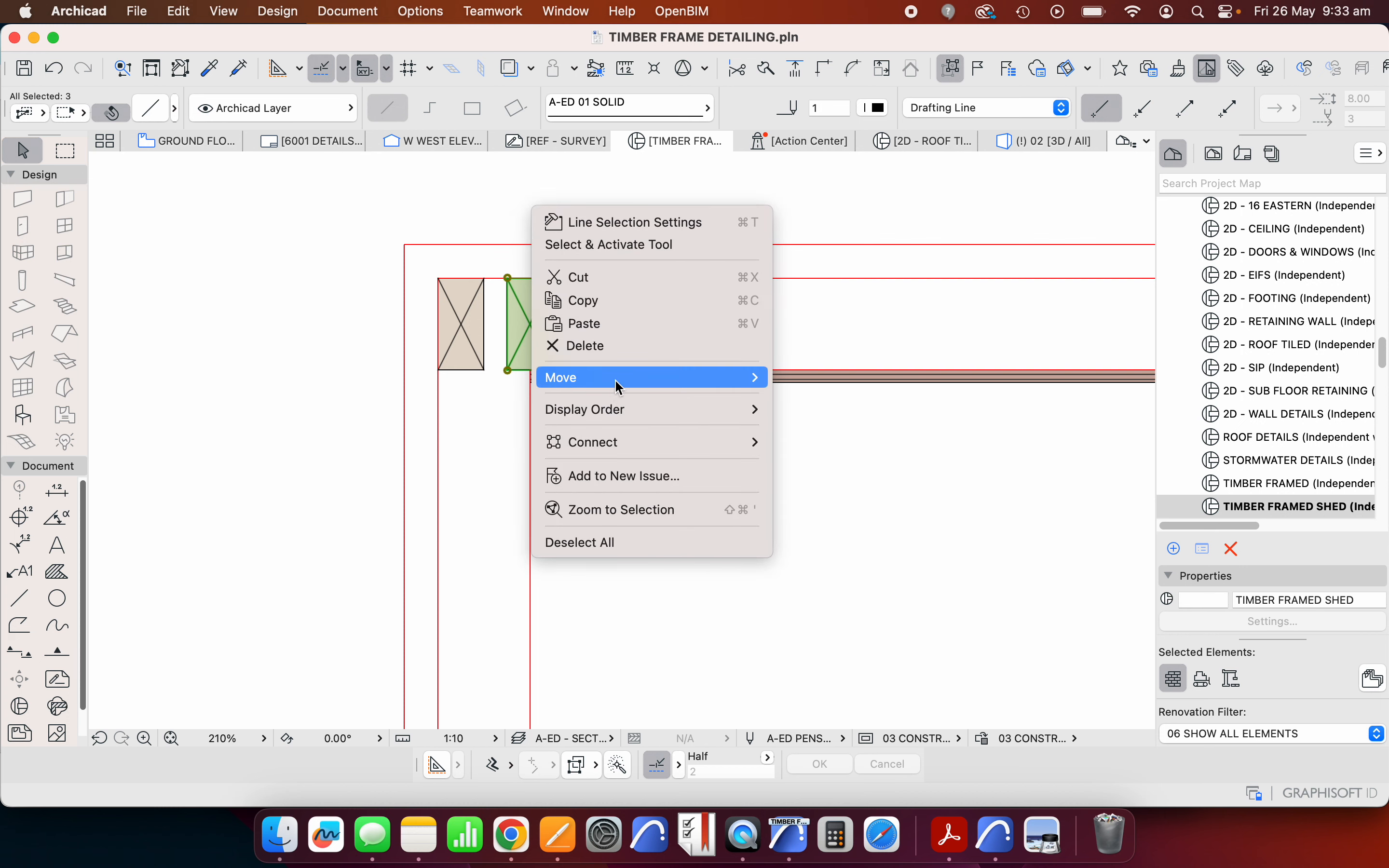
mouse_move(617, 380)
left_click(834, 597)
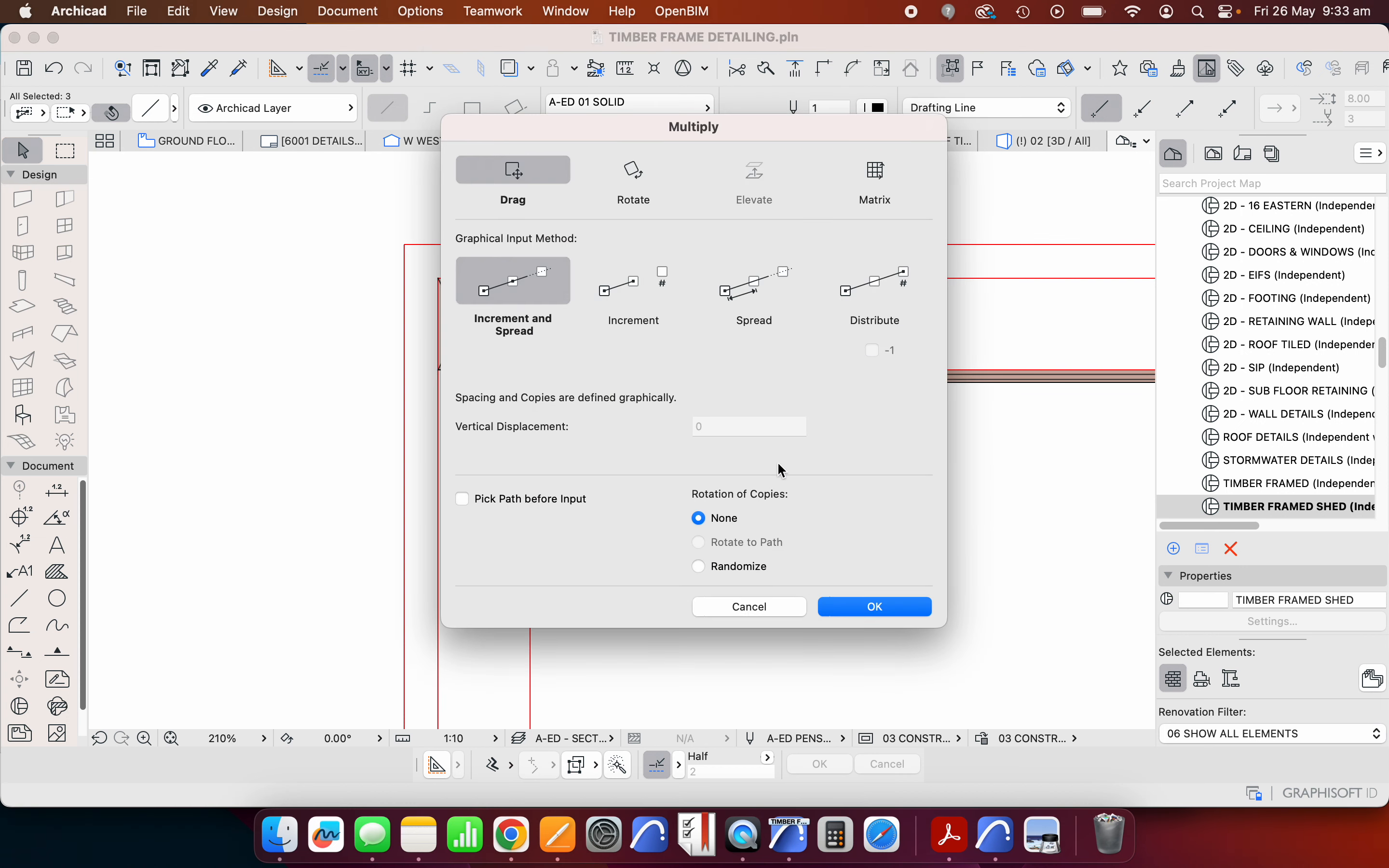
left_click(752, 298)
type("400")
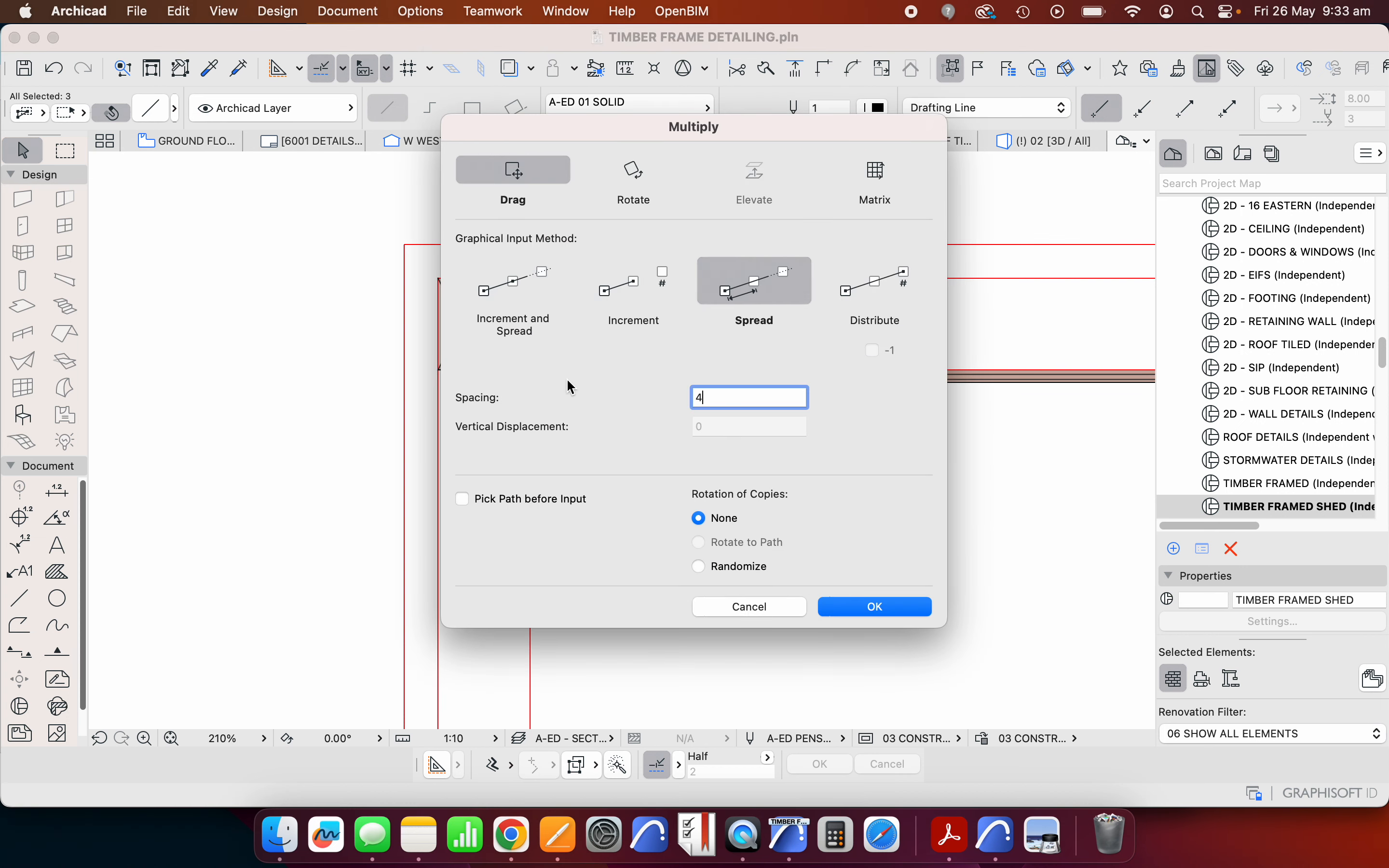
left_click(851, 611)
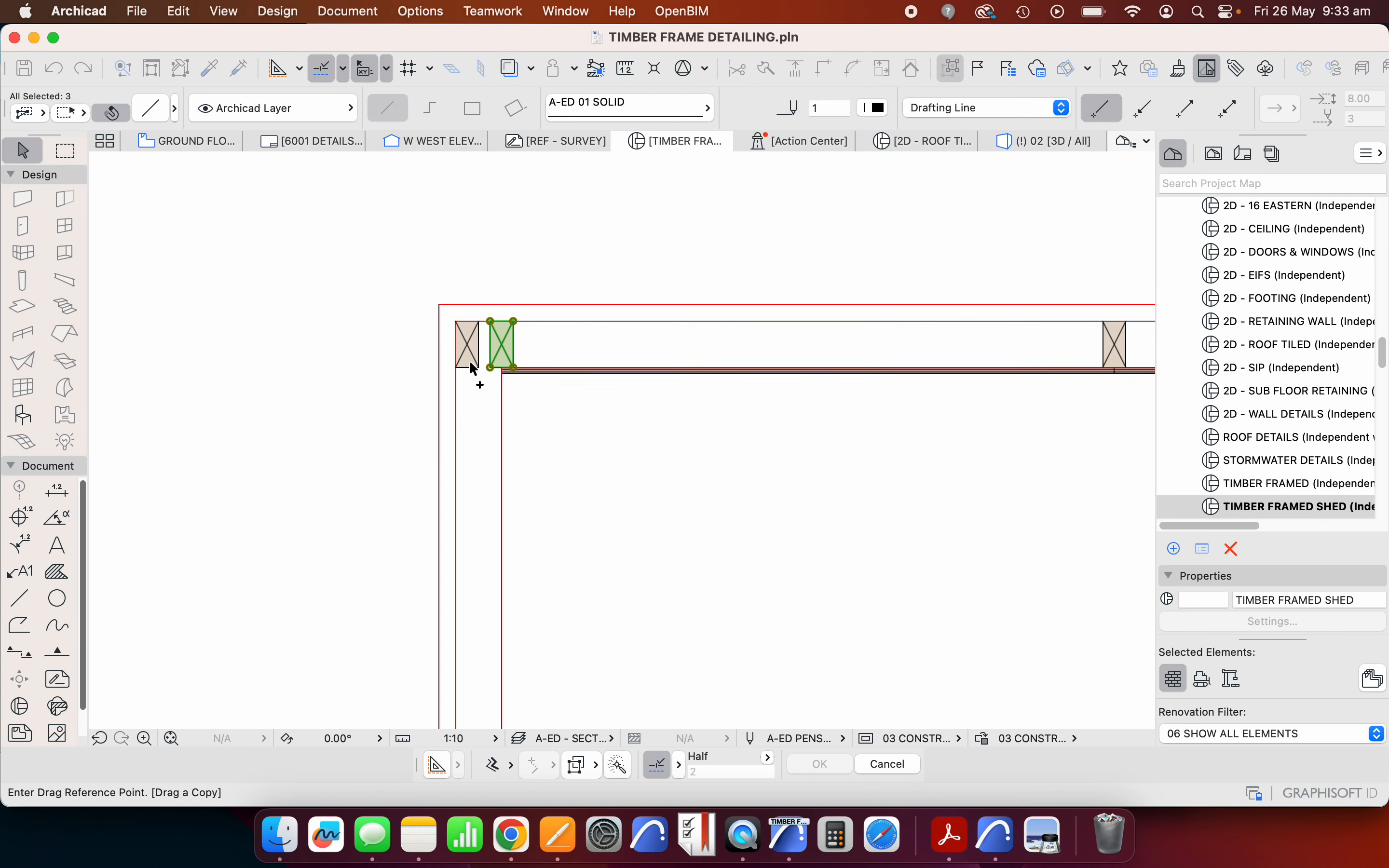
left_click(495, 369)
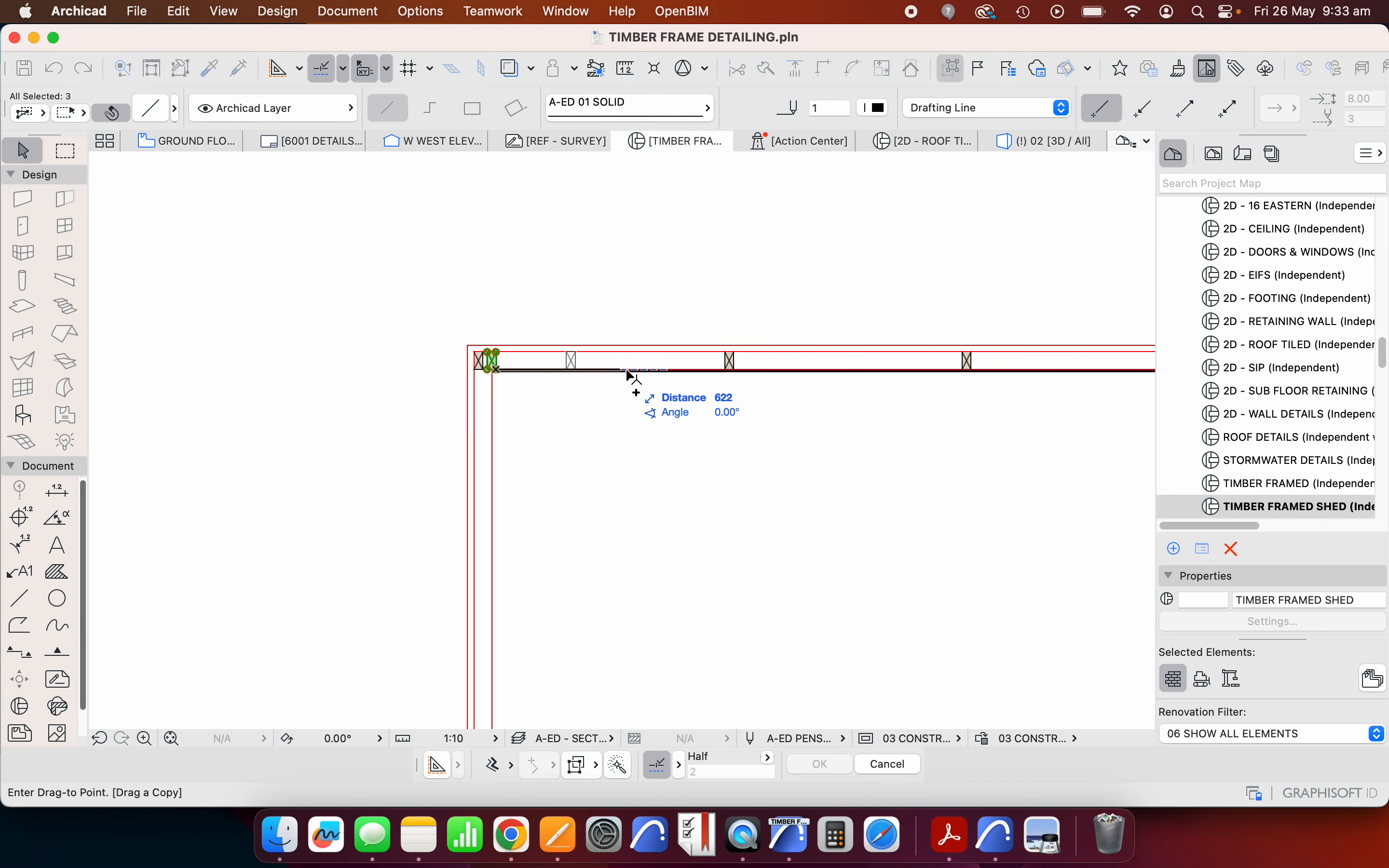
left_click(688, 374)
scroll(617, 334, "up", 3)
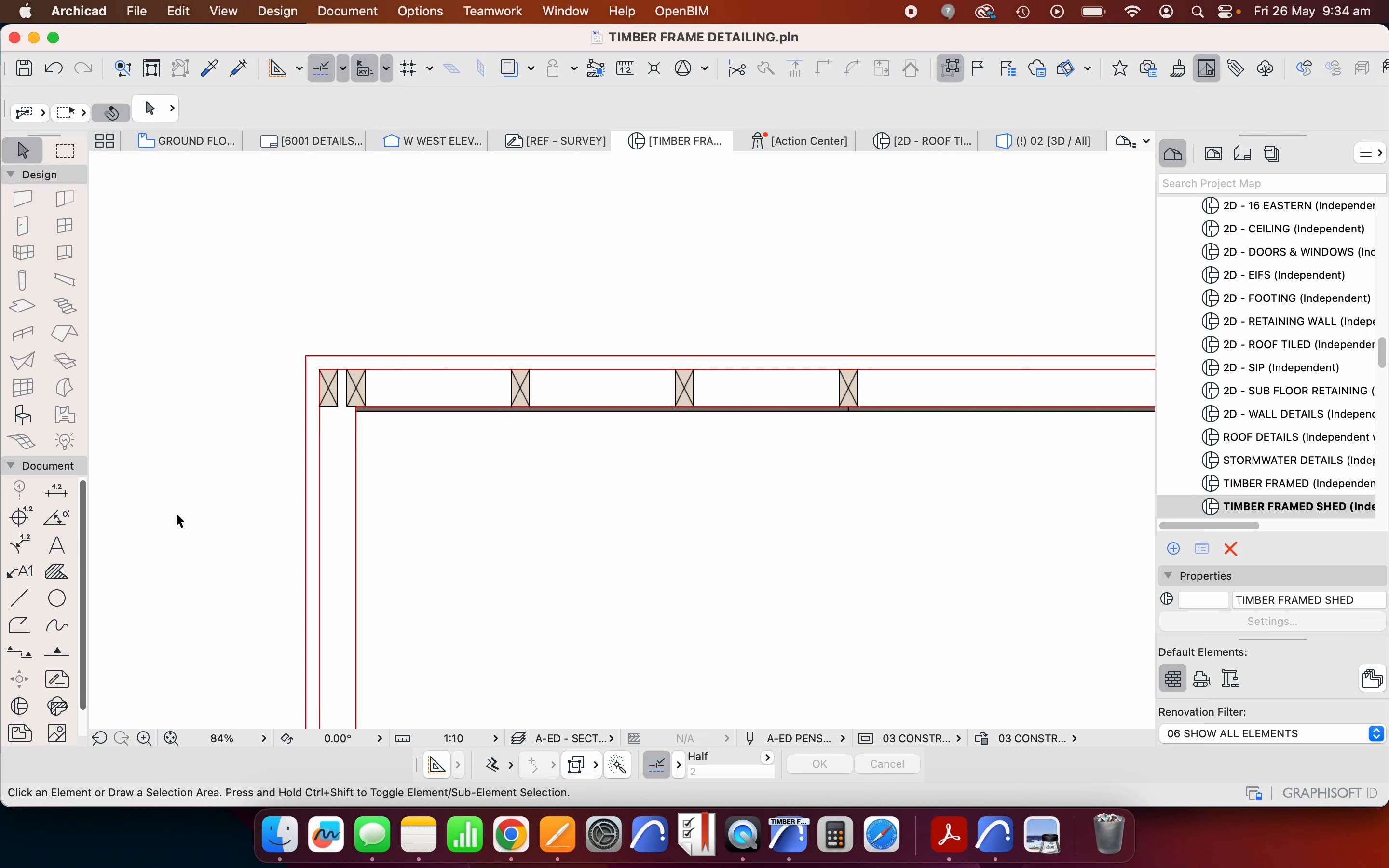
- Measure the centre spacing between neighbouring studs along the first plywood sheet with temporary lines
scroll(177, 515, "up", 3)
left_click(20, 598)
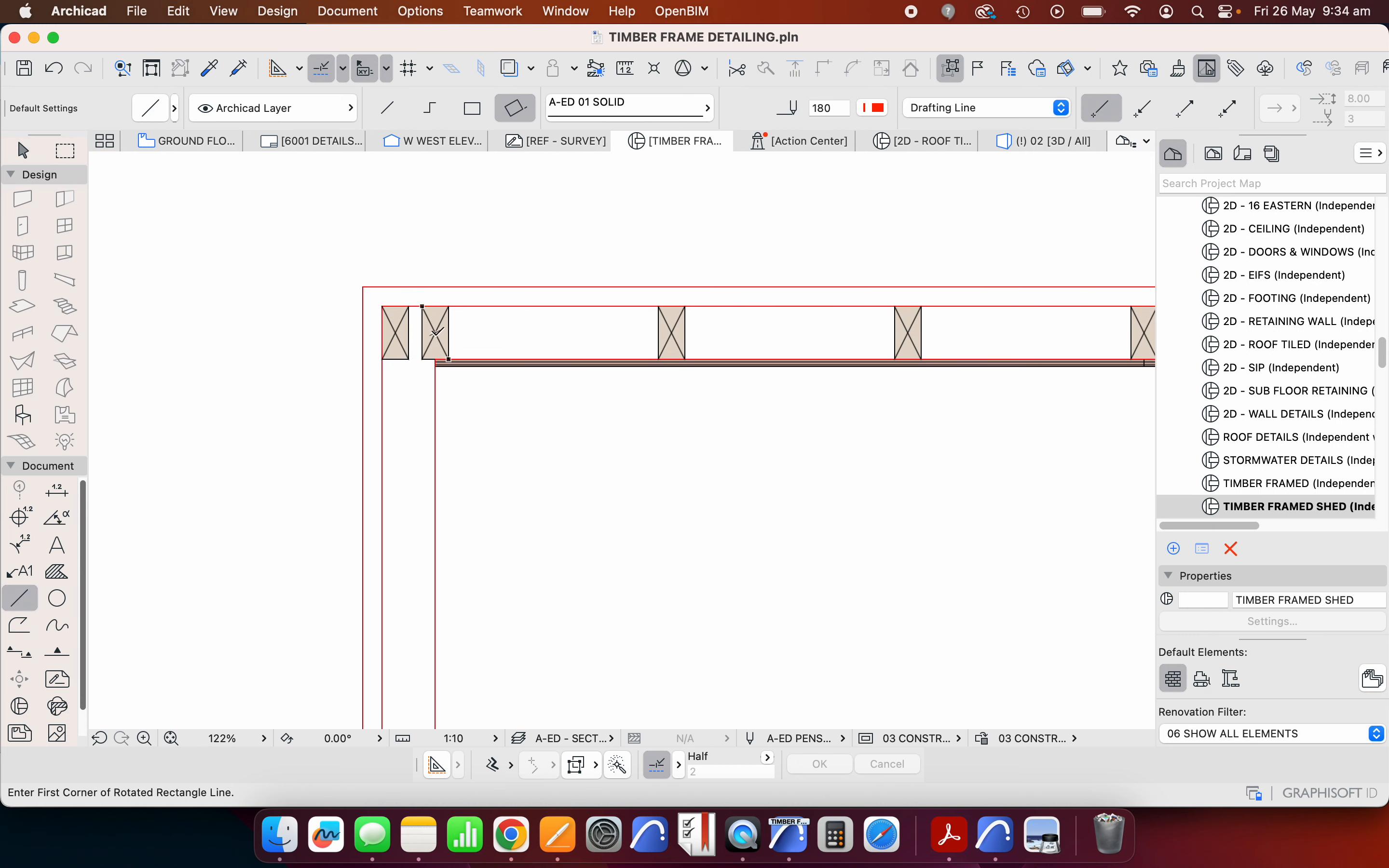
left_click(435, 333)
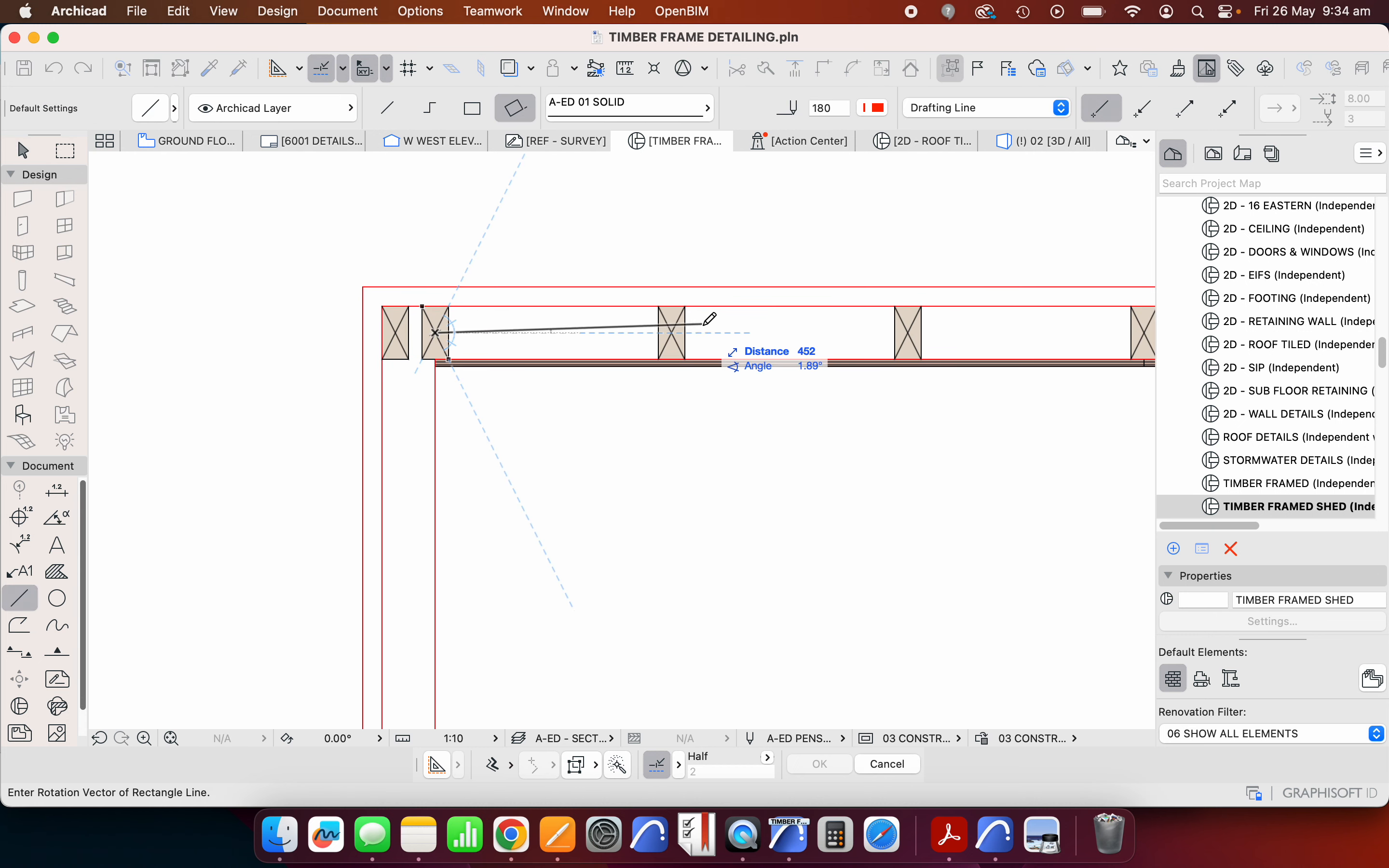
key("Escape")
left_click(673, 332)
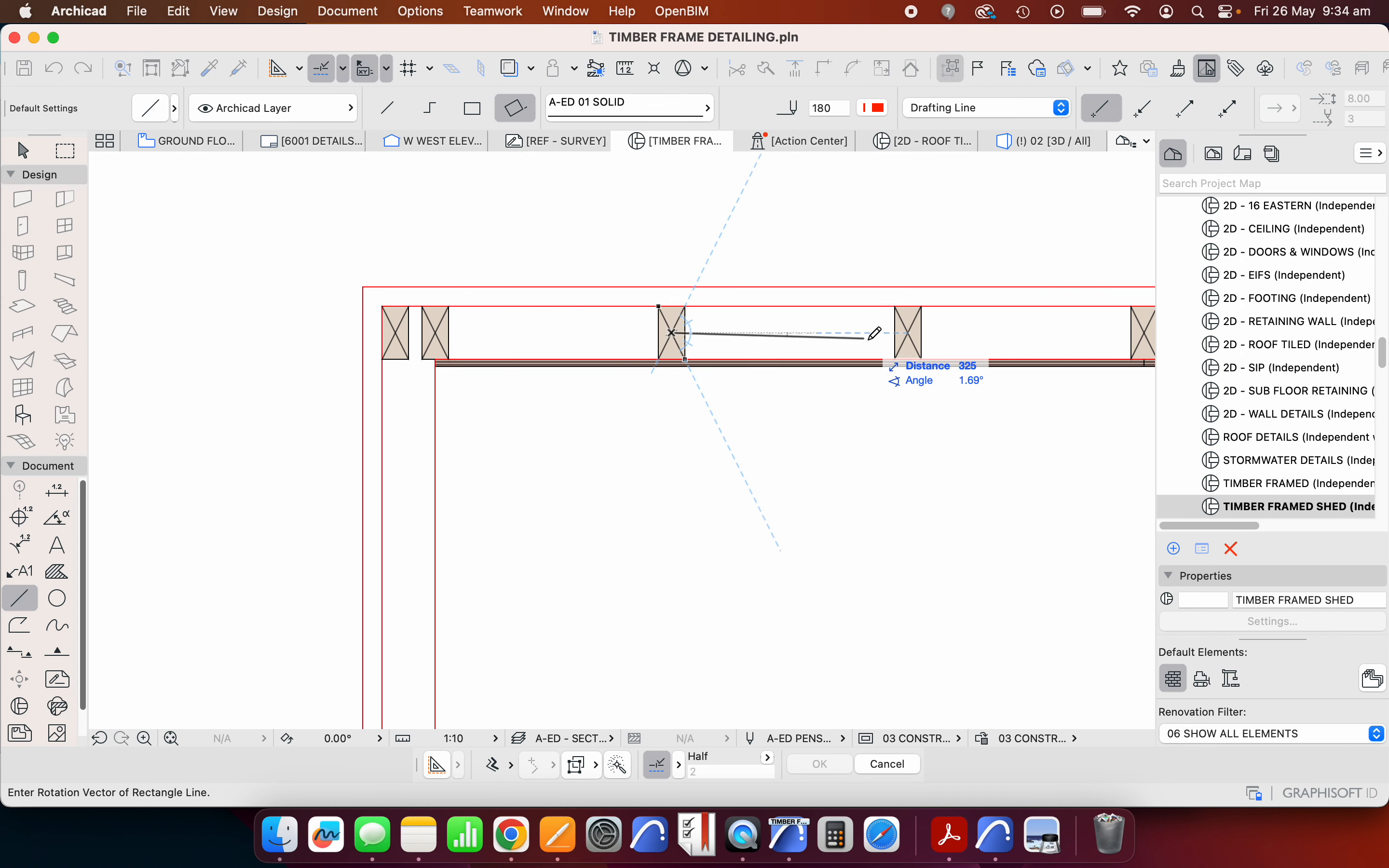
key("Escape")
left_click(908, 332)
scroll(896, 331, "down", 3)
scroll(1057, 328, "up", 3)
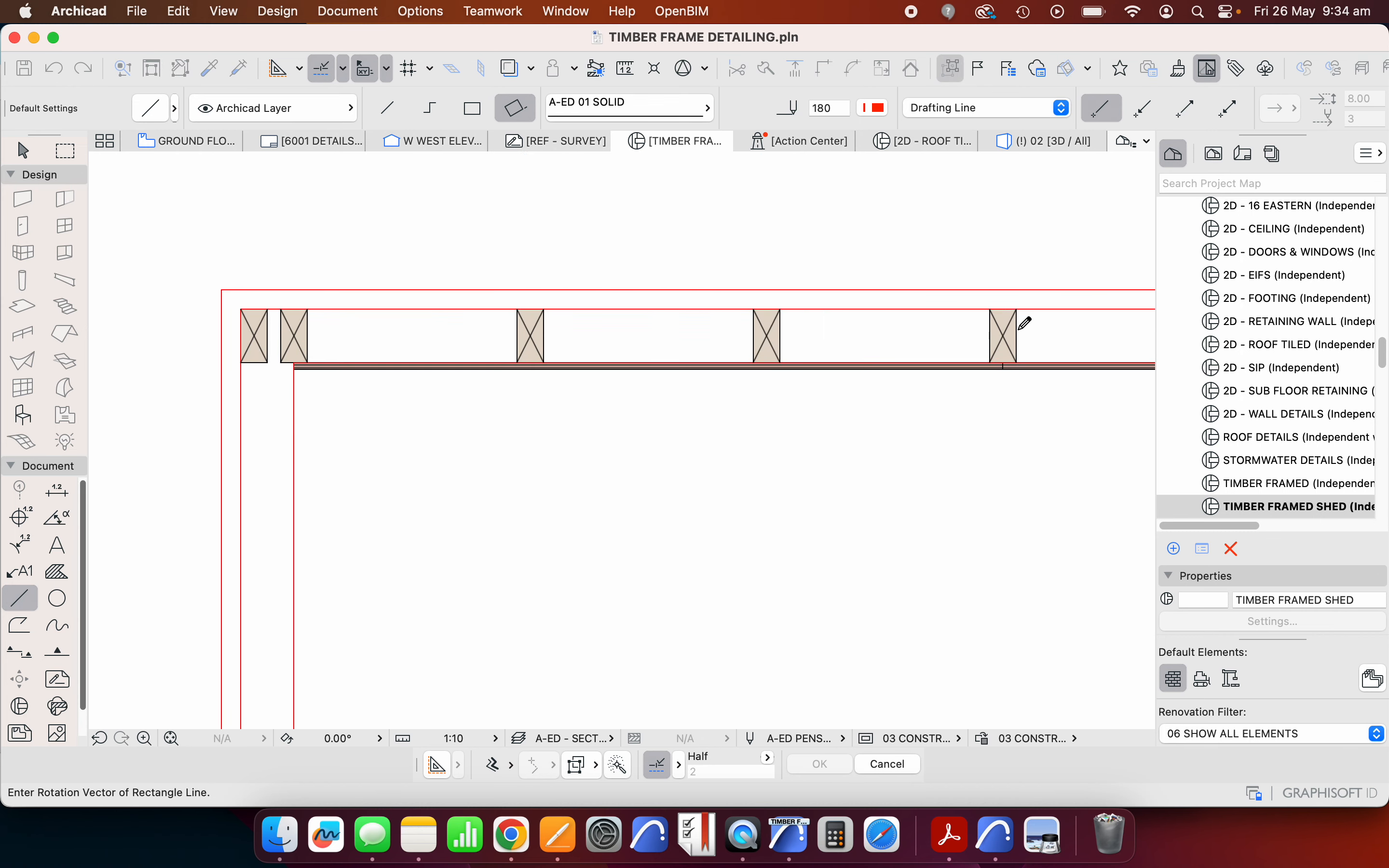
key("Escape")
- Multiply the first two joint studs of the upper wall together along the following plywood sheets, using Spread with a spacing of 400
scroll(717, 339, "down", 5)
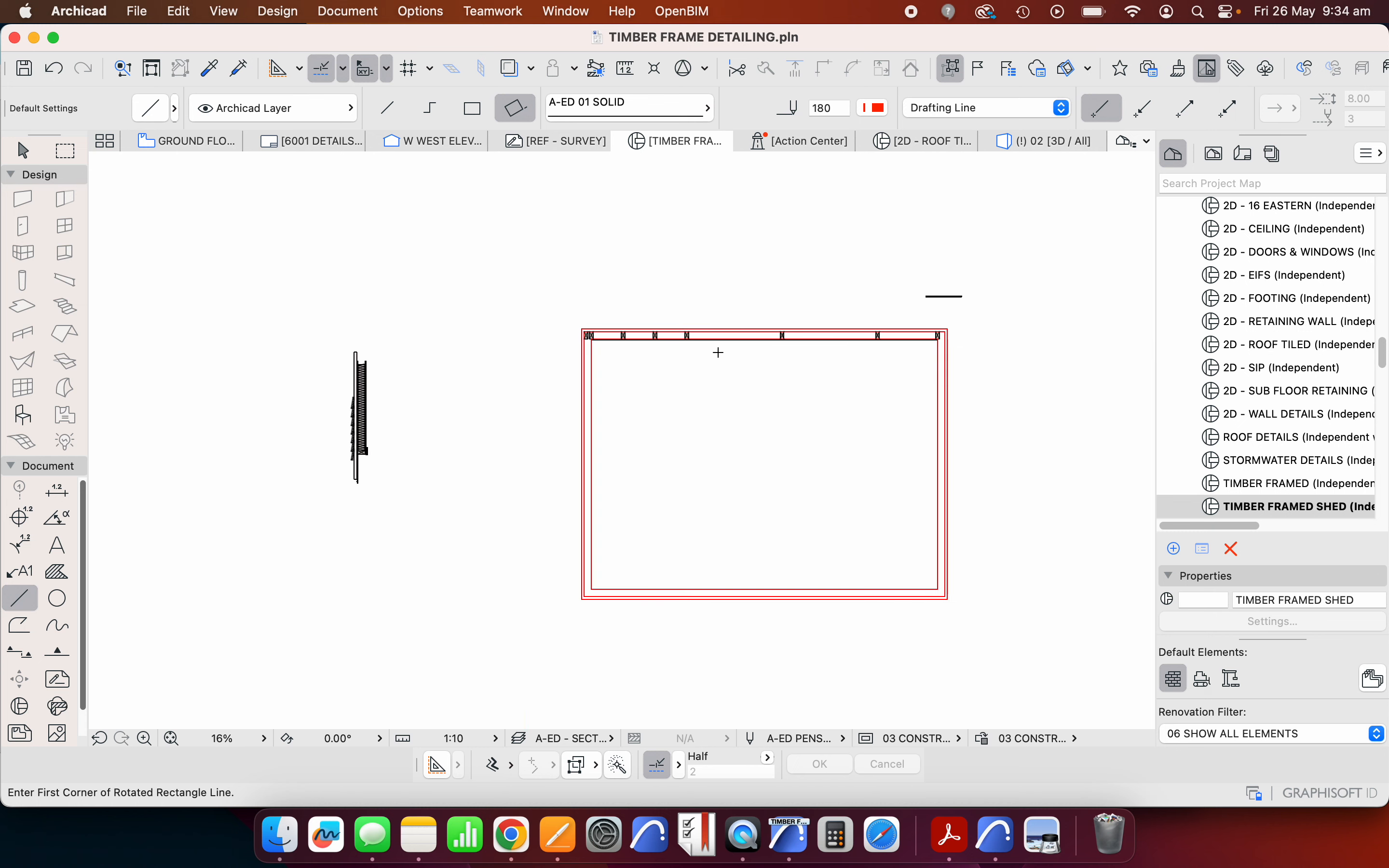
scroll(784, 333, "up", 2)
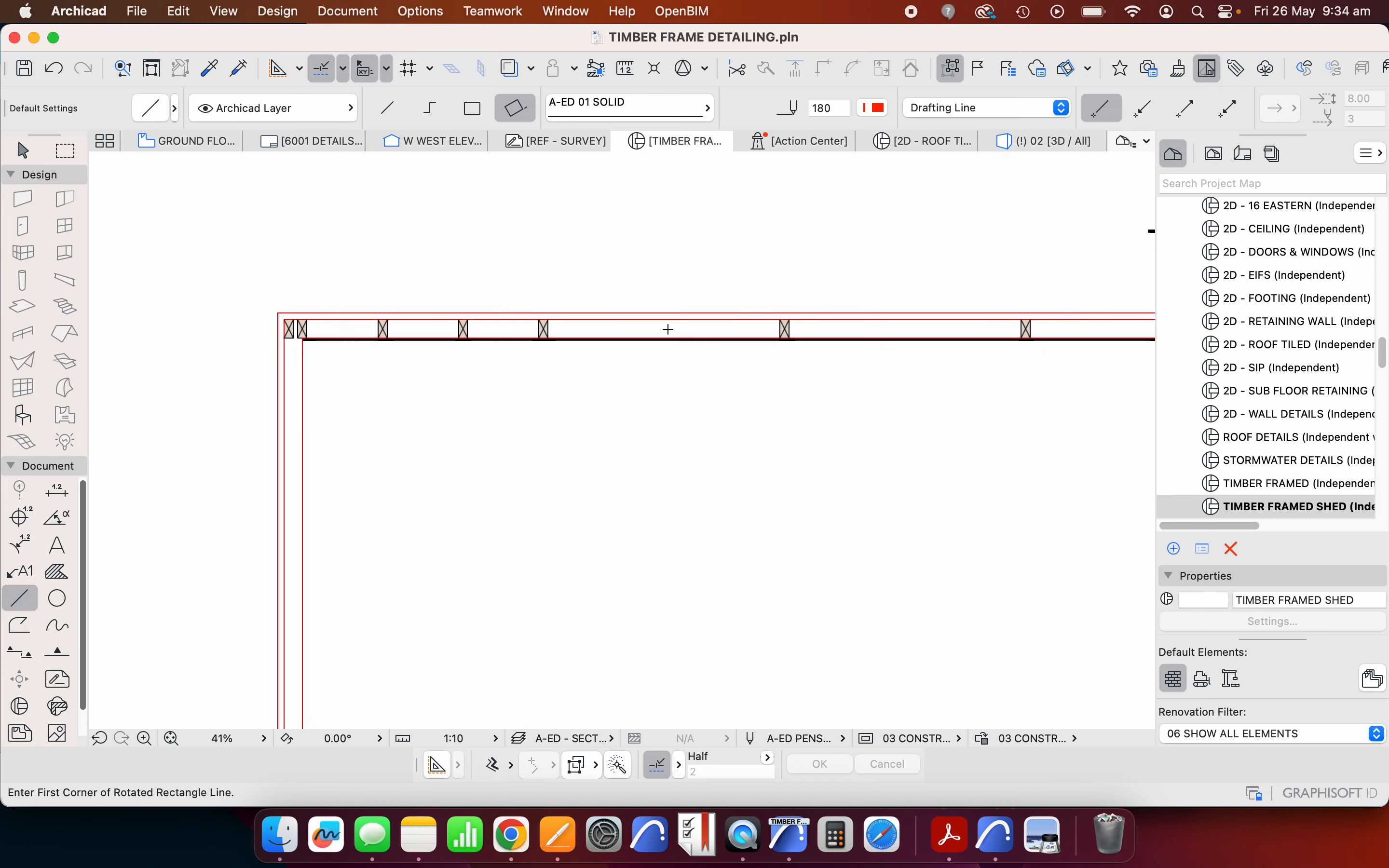
scroll(669, 329, "up", 6)
key("Escape")
left_click(318, 326)
left_click(422, 328)
scroll(361, 329, "down", 7)
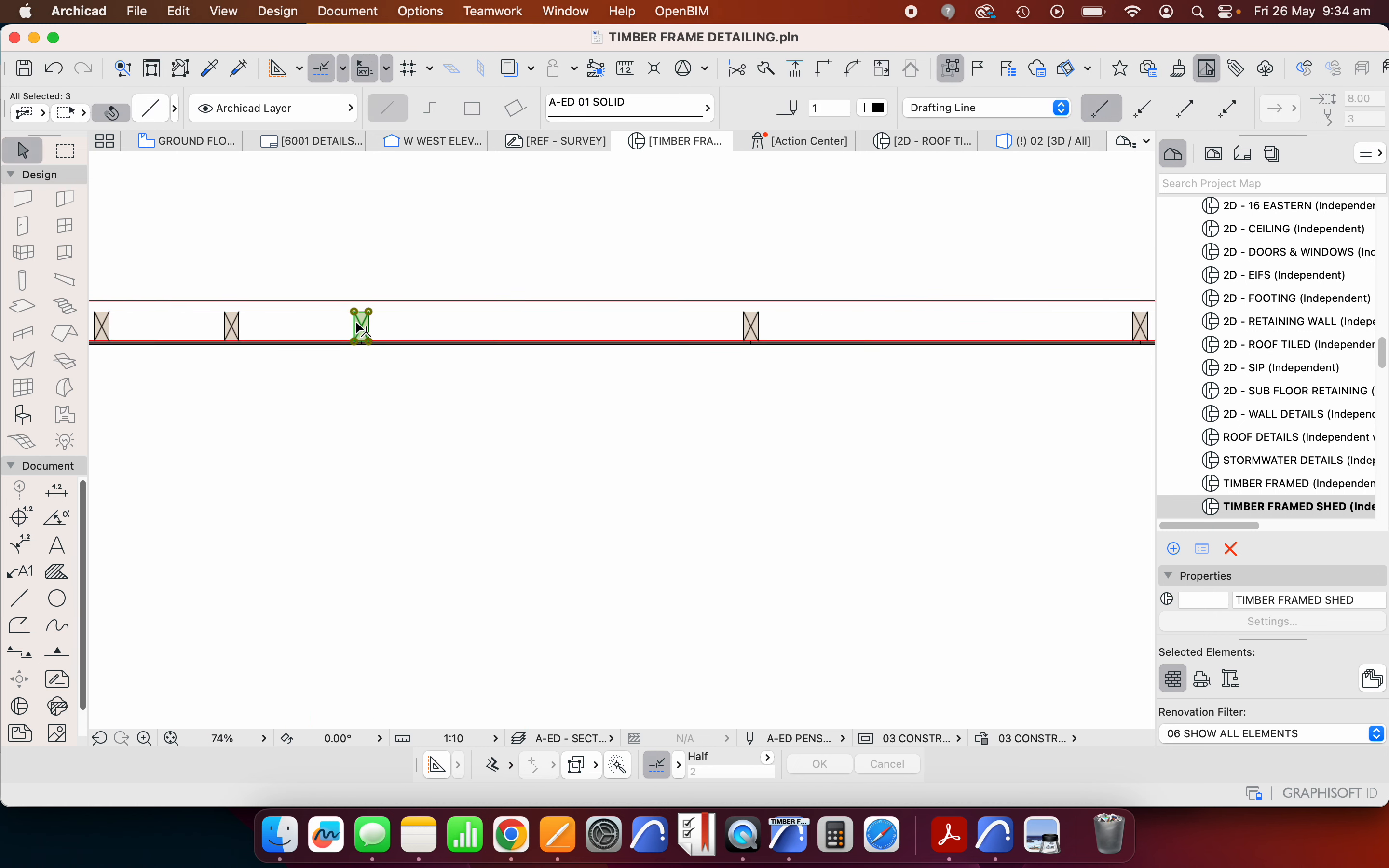
scroll(567, 332, "up", 5)
left_click(520, 325)
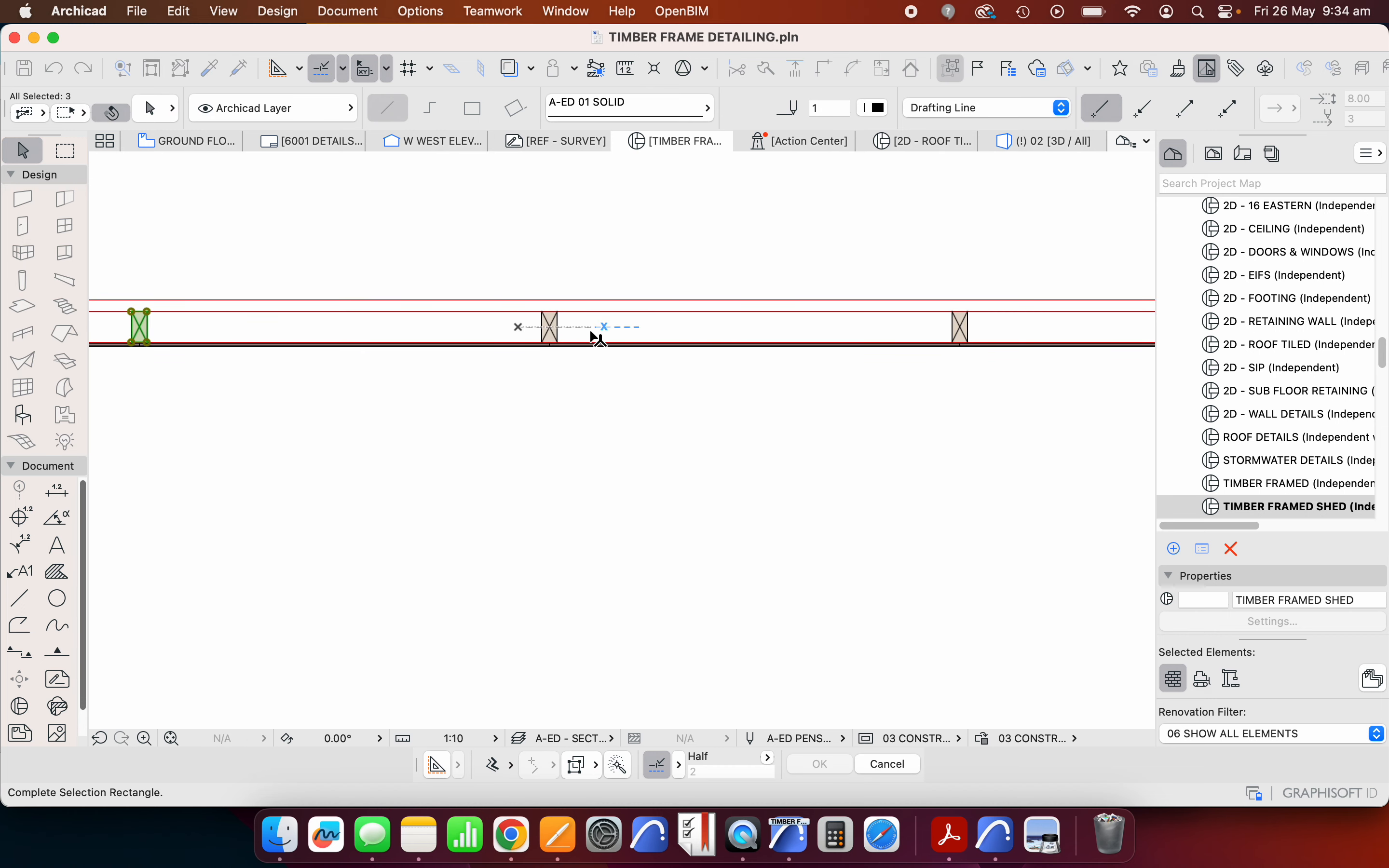
key("Escape")
left_click(524, 325)
left_click(565, 333)
scroll(586, 300, "down", 2)
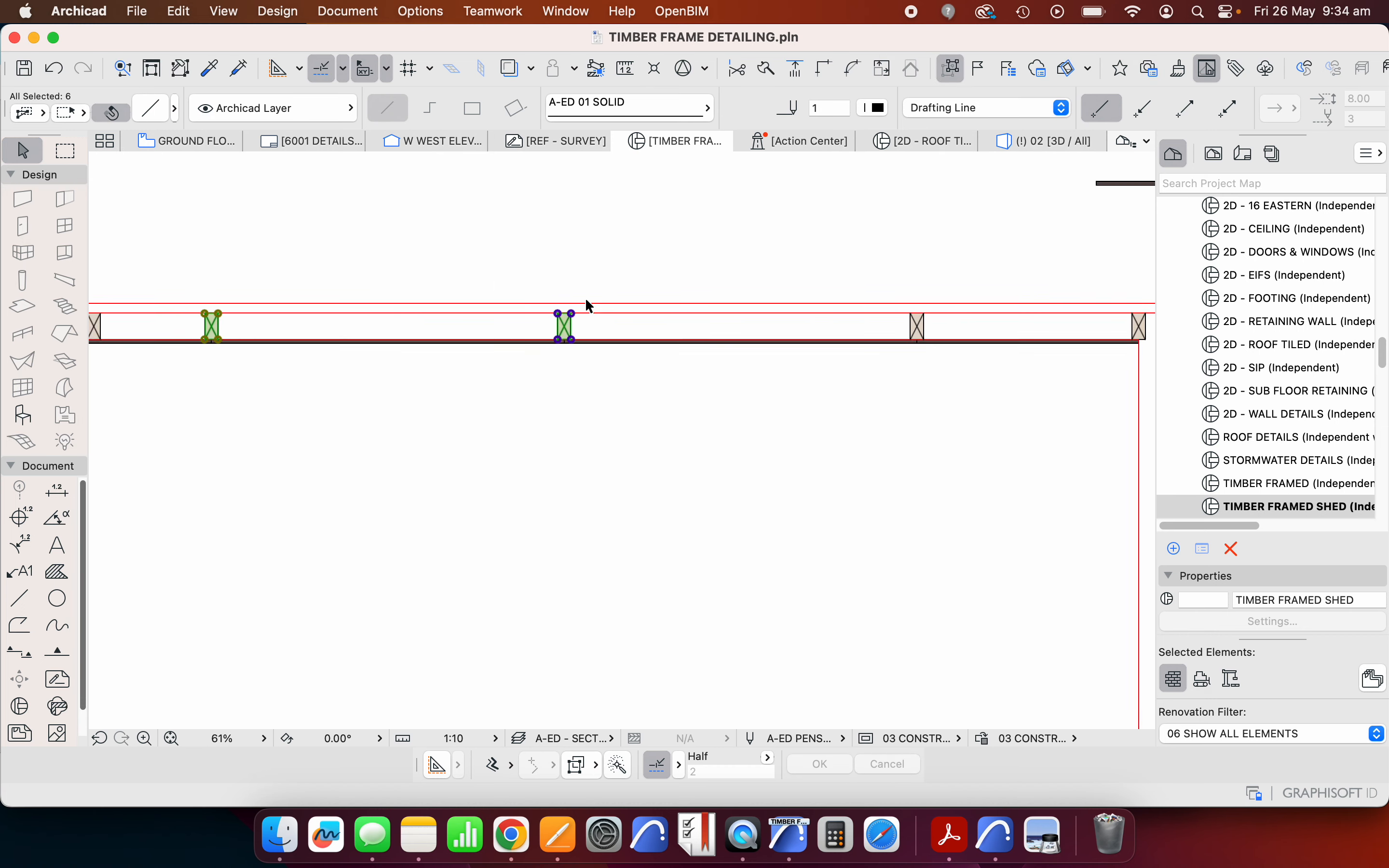
right_click(390, 246)
mouse_move(524, 415)
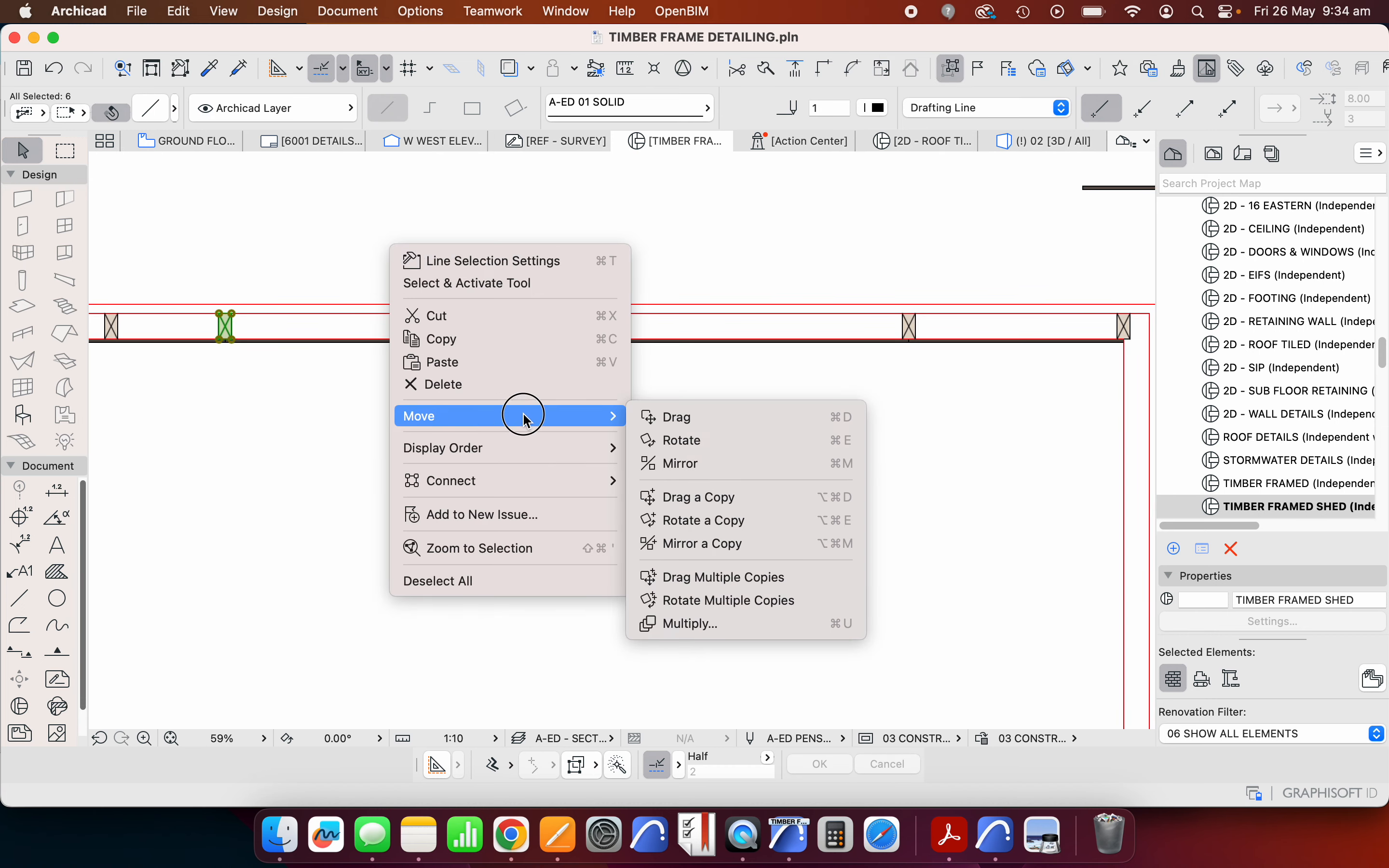
left_click(732, 623)
left_click(870, 606)
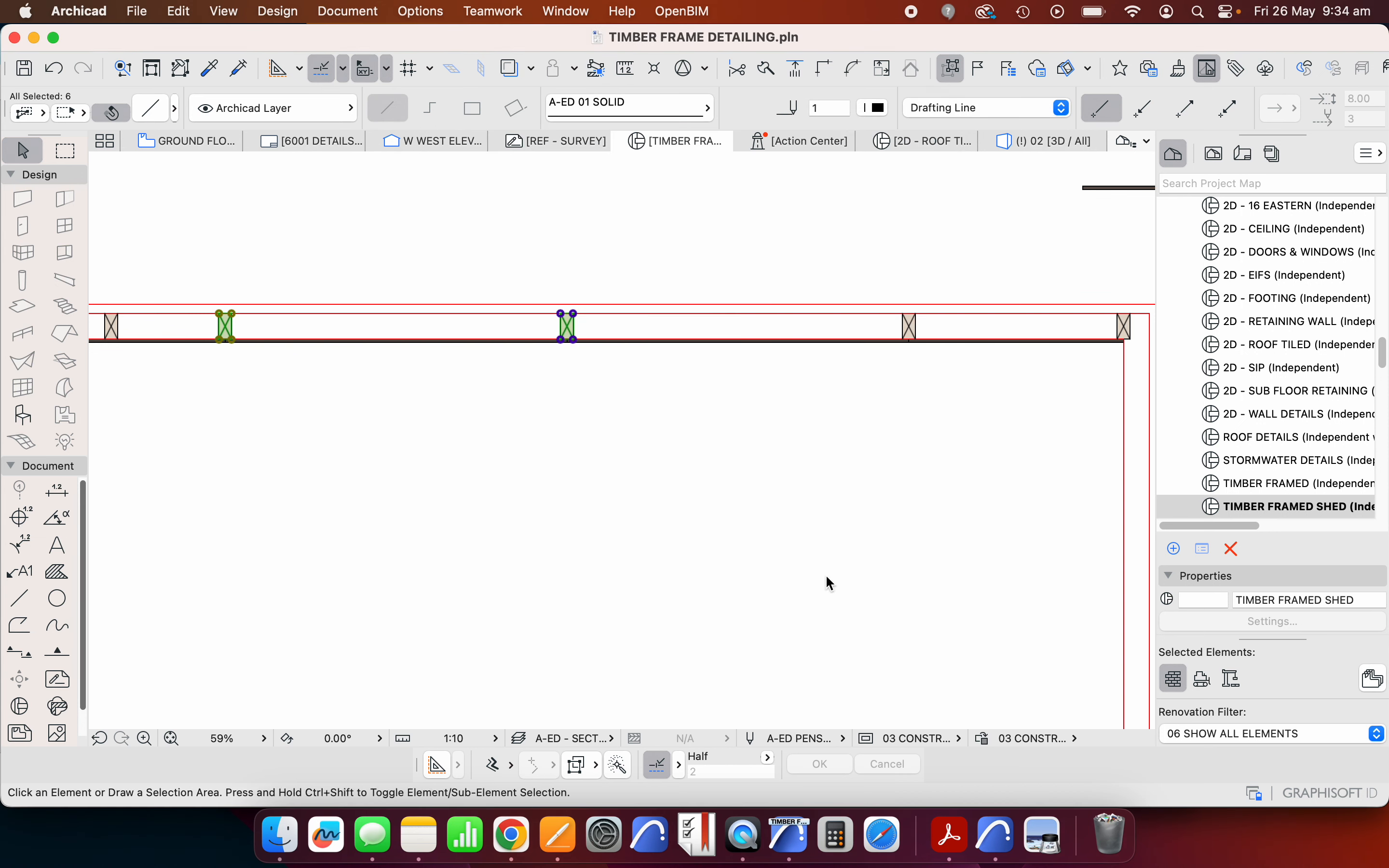
left_click(309, 249)
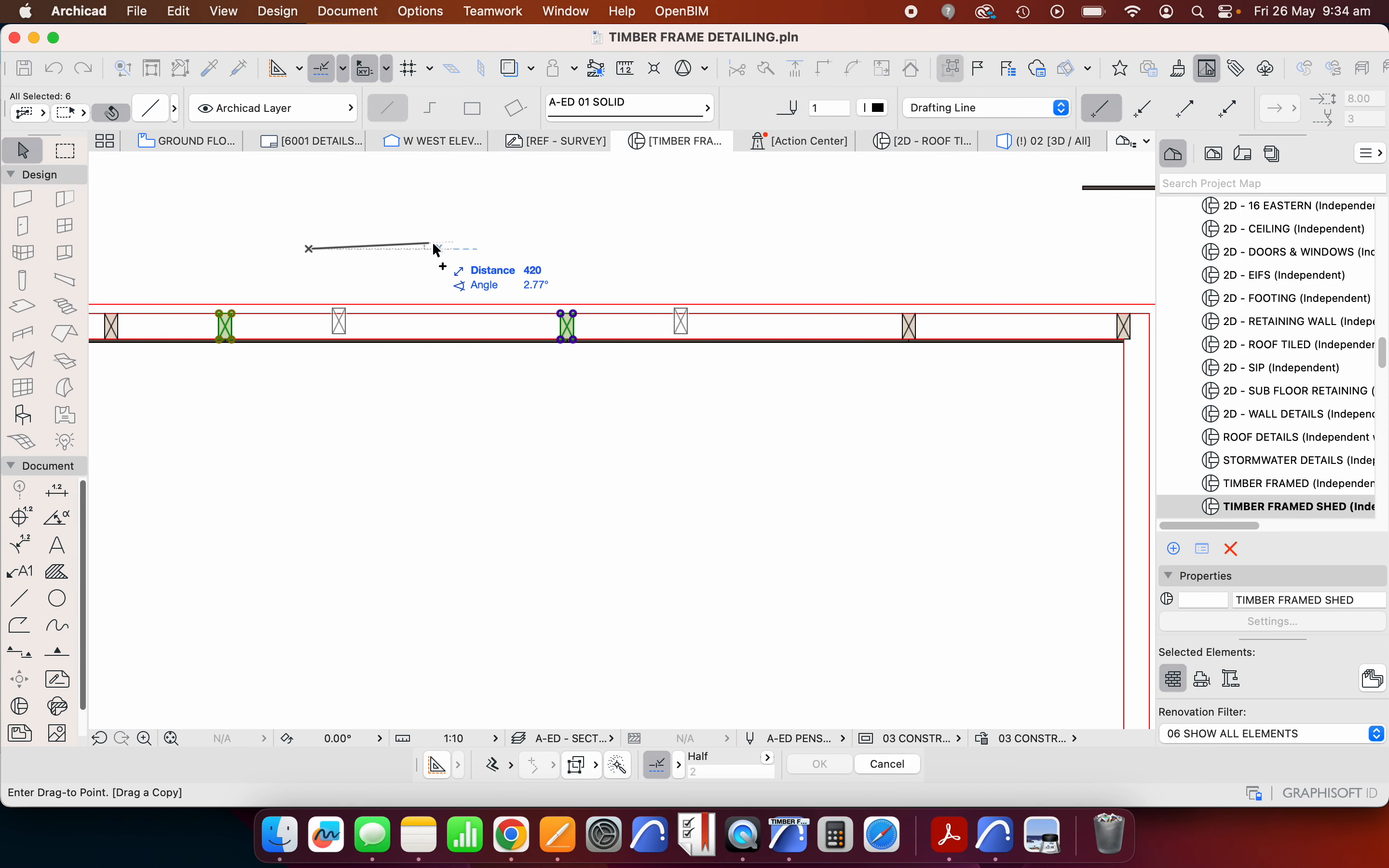
left_click(566, 241)
scroll(590, 304, "down", 4)
key("Escape")
- Multiply the last plywood joint stud once towards the right end of the upper wall, using Drag with Spread and a spacing of 400
scroll(788, 304, "up", 1)
scroll(803, 314, "up", 1)
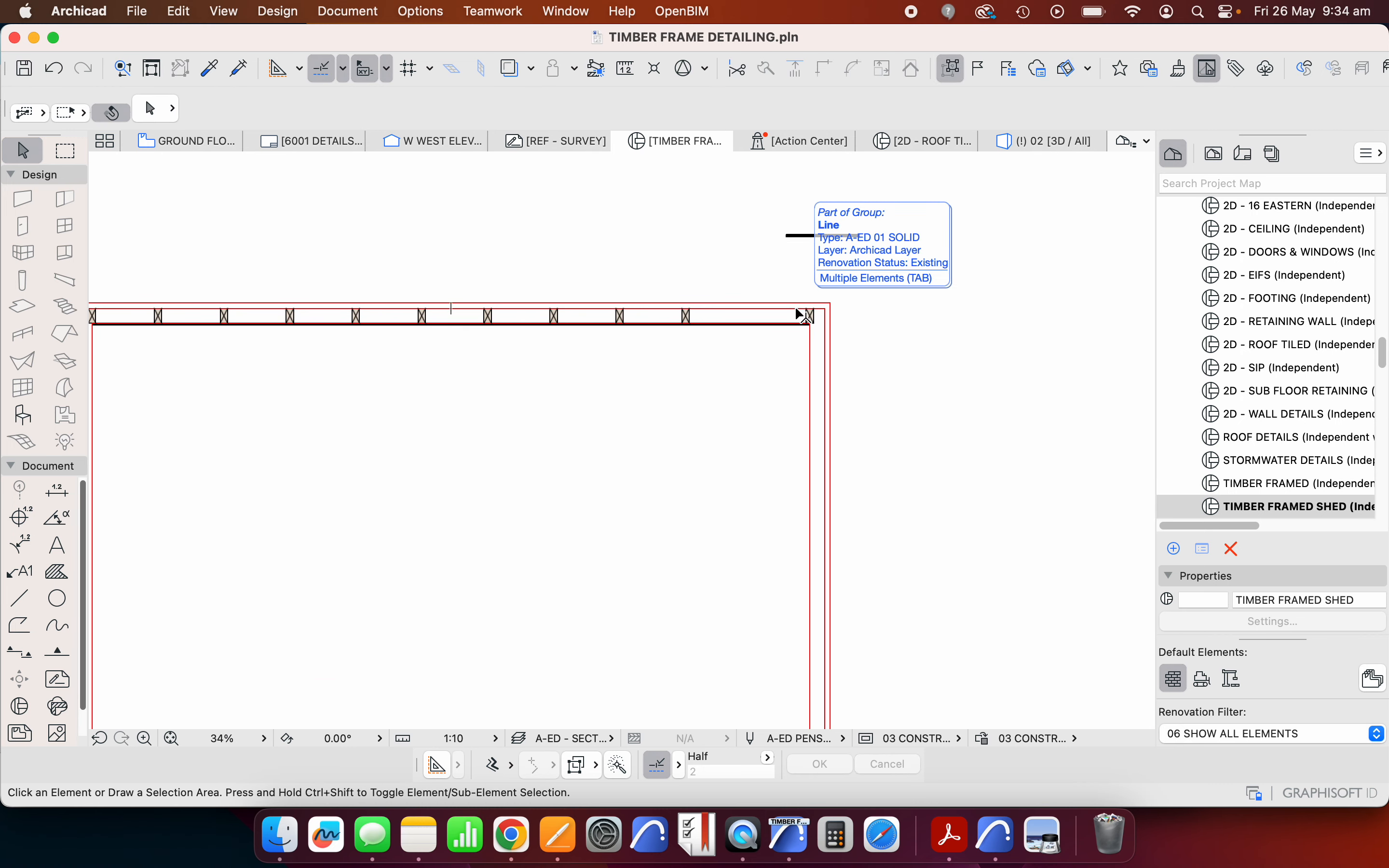
scroll(798, 319, "up", 1)
scroll(797, 320, "up", 4)
left_click_drag(477, 303, 571, 305)
right_click(553, 229)
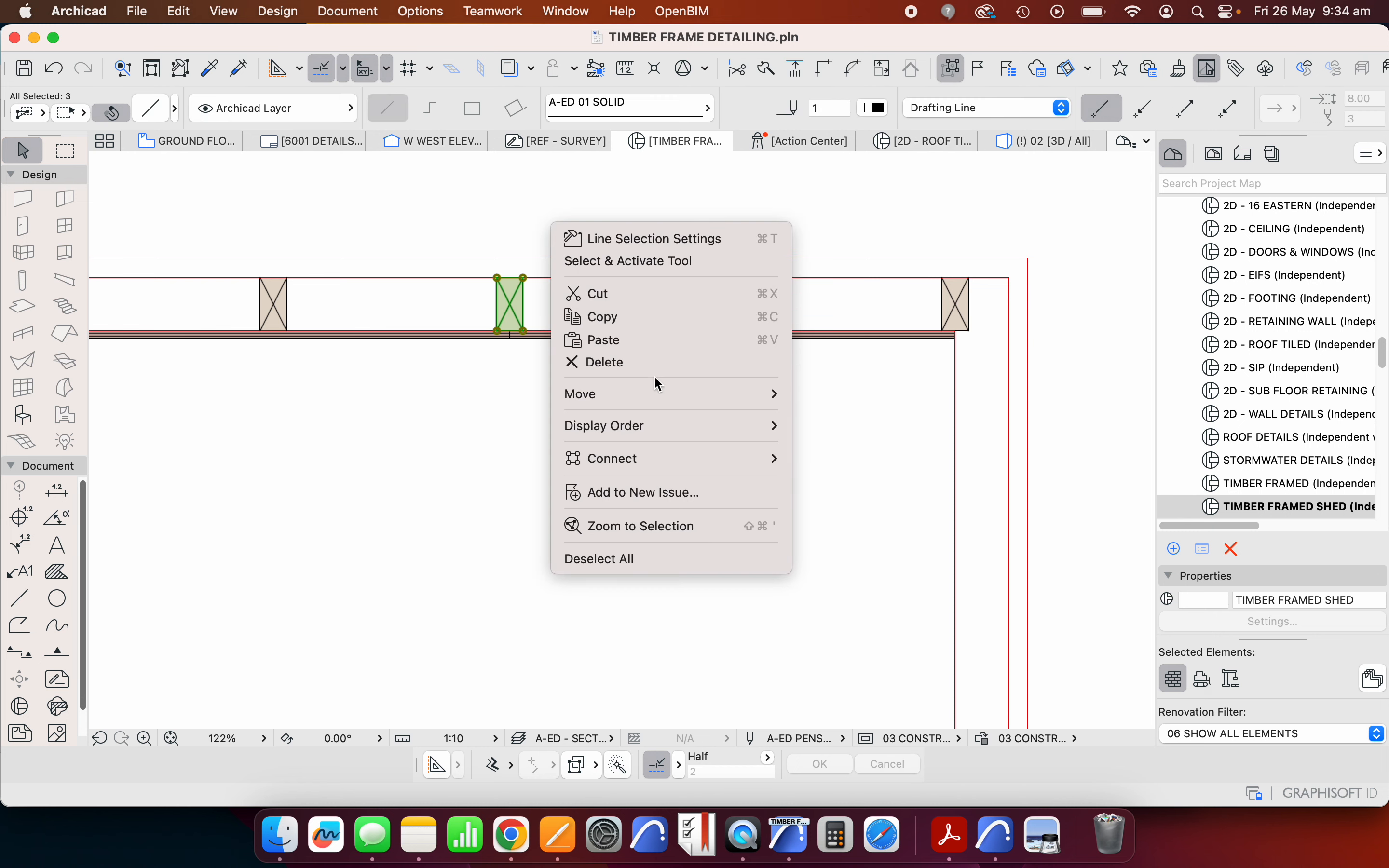
mouse_move(746, 394)
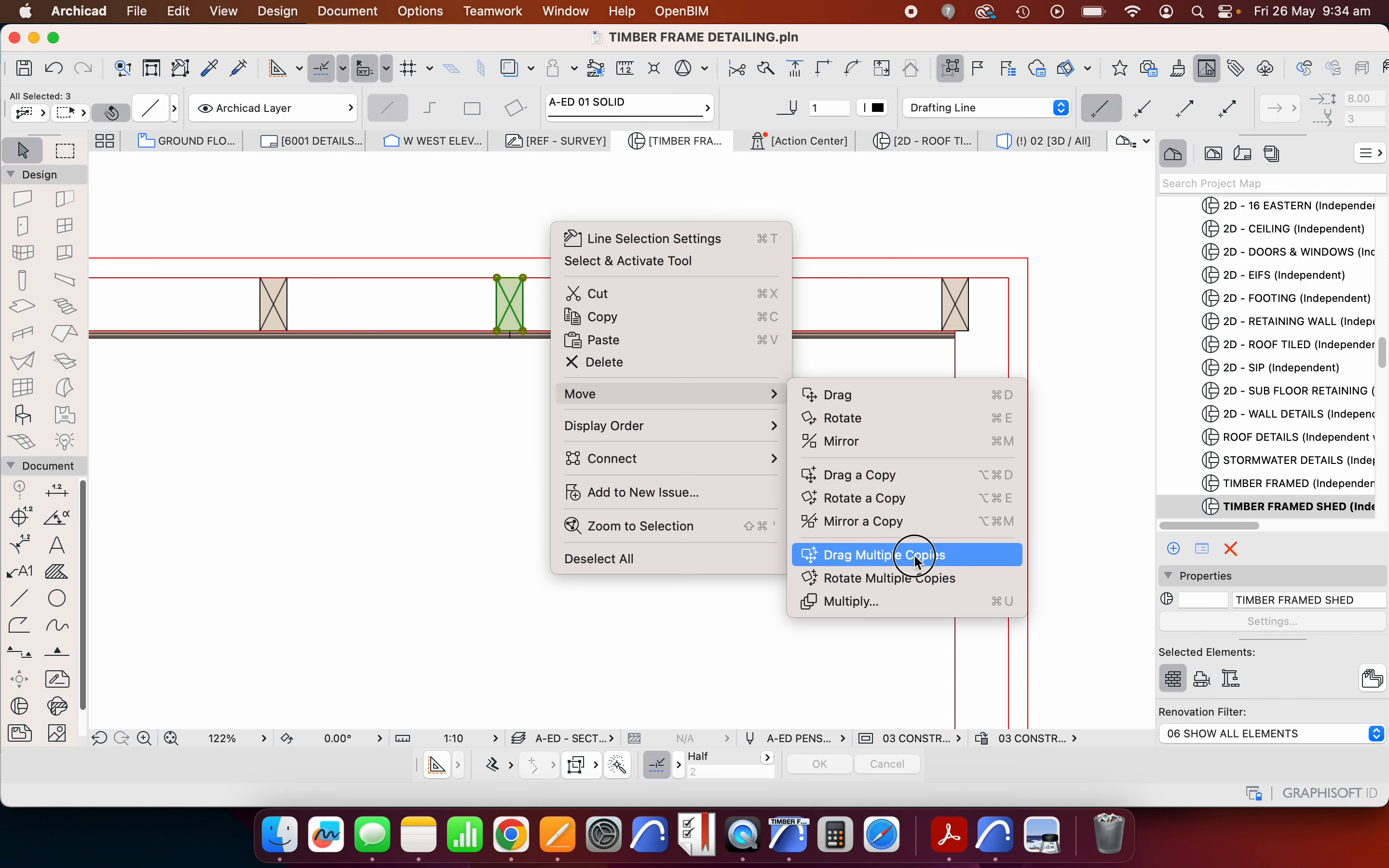
left_click(918, 600)
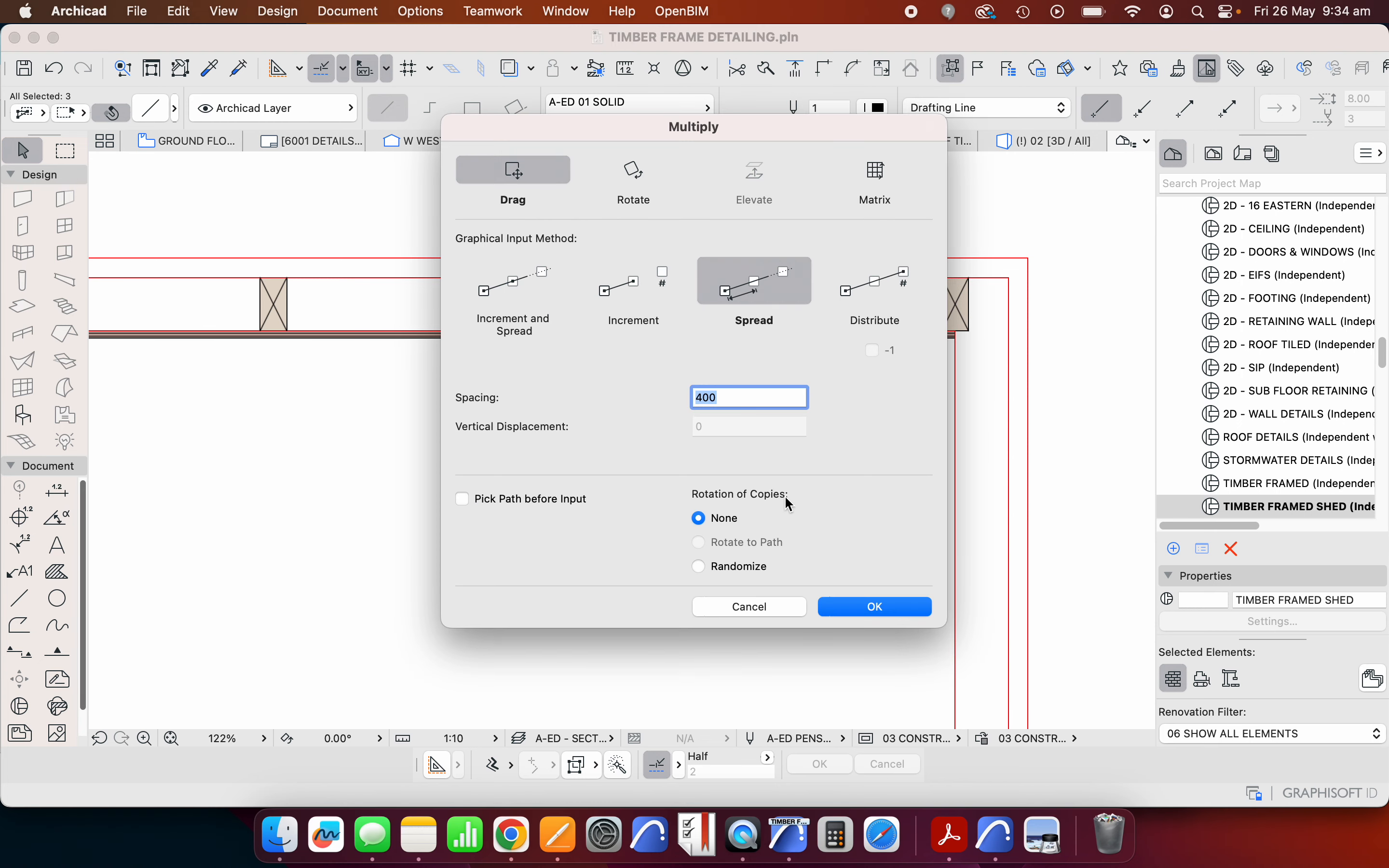
left_click(881, 615)
left_click(541, 446)
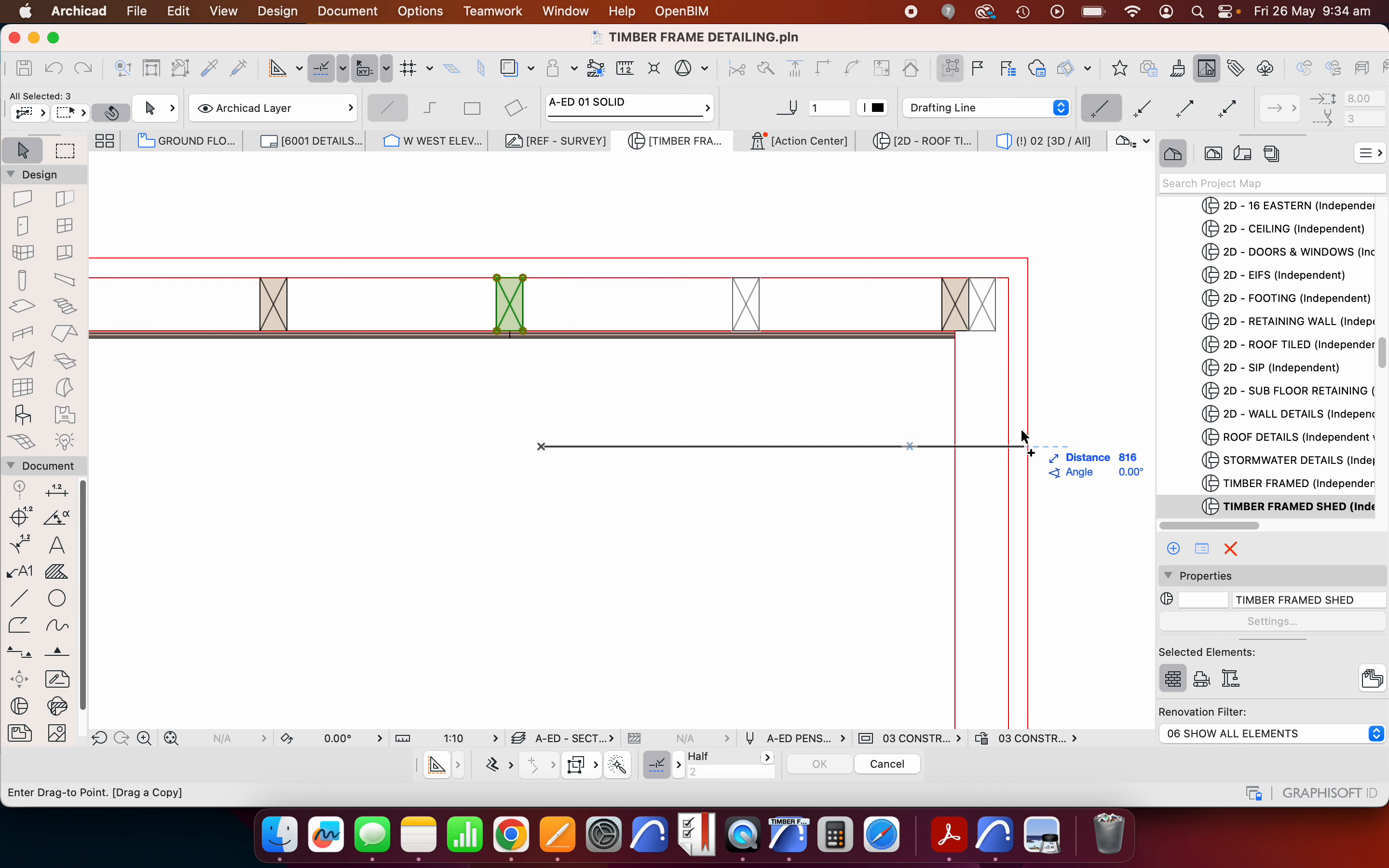
left_click(903, 428)
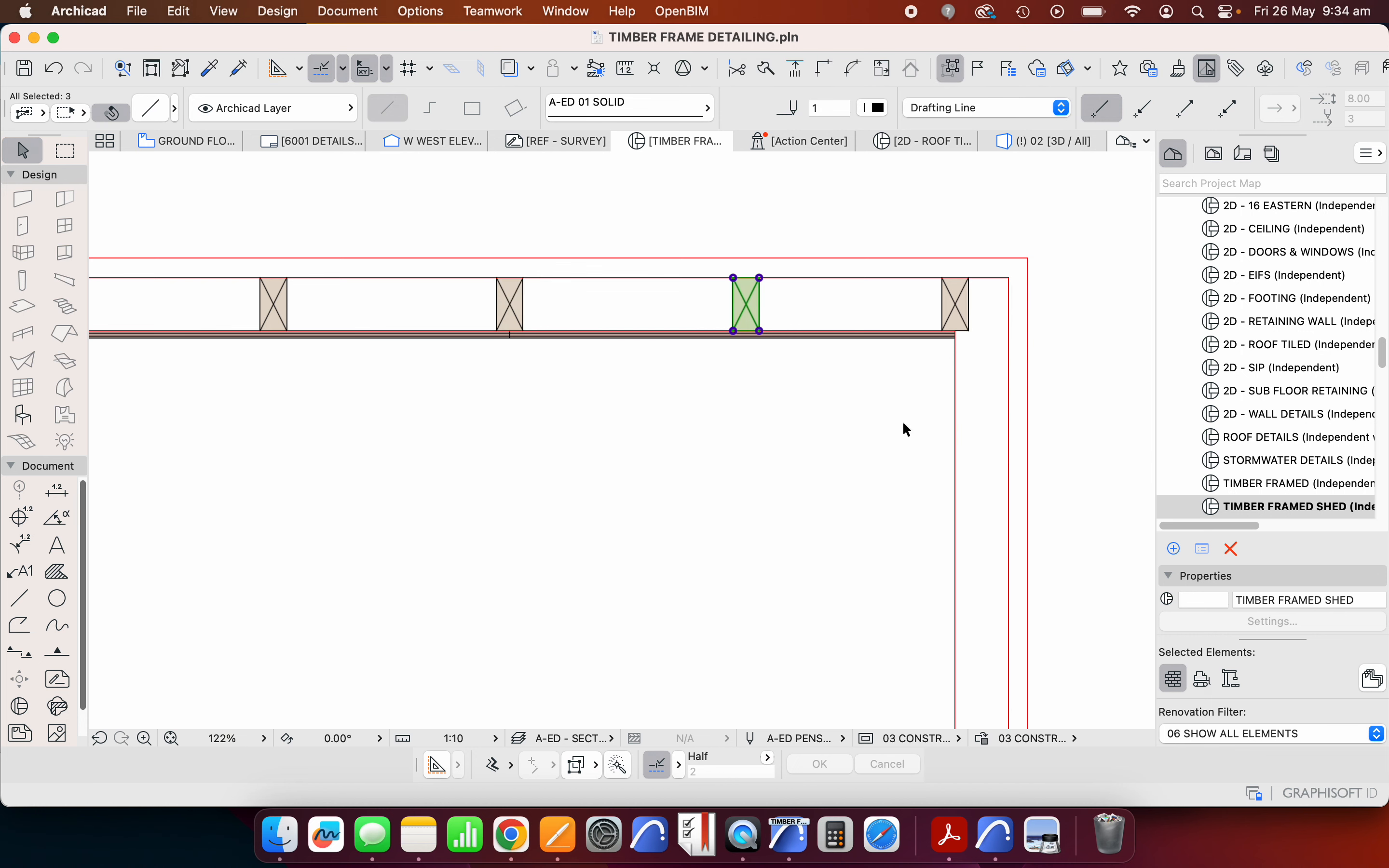
scroll(903, 422, "down", 5)
scroll(902, 331, "up", 2)
key("Escape")
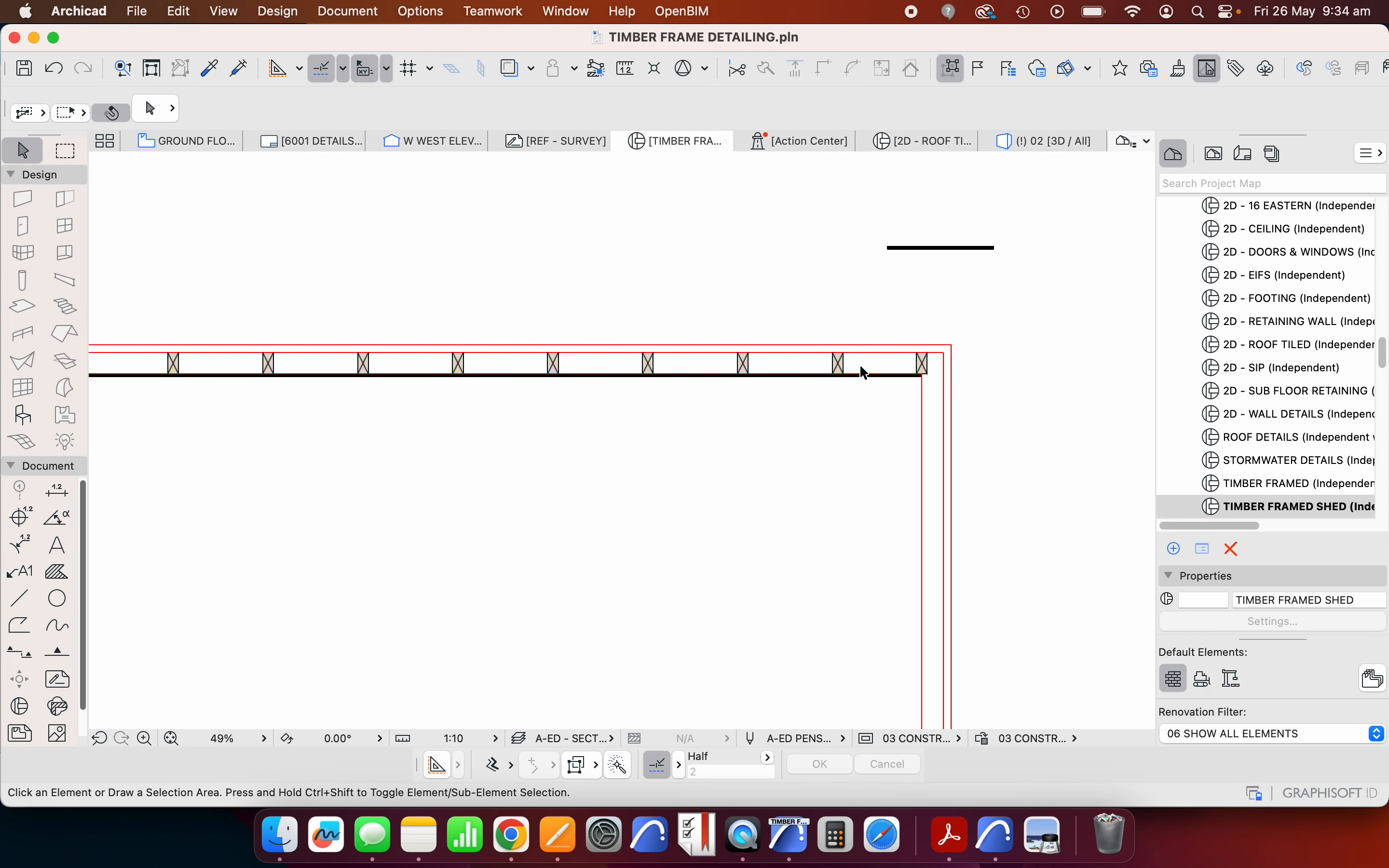
- Drag a copy of the upper wall's right end stud into the frame's outer corner, aligning their upper right corners
scroll(812, 365, "down", 4)
scroll(884, 365, "up", 12)
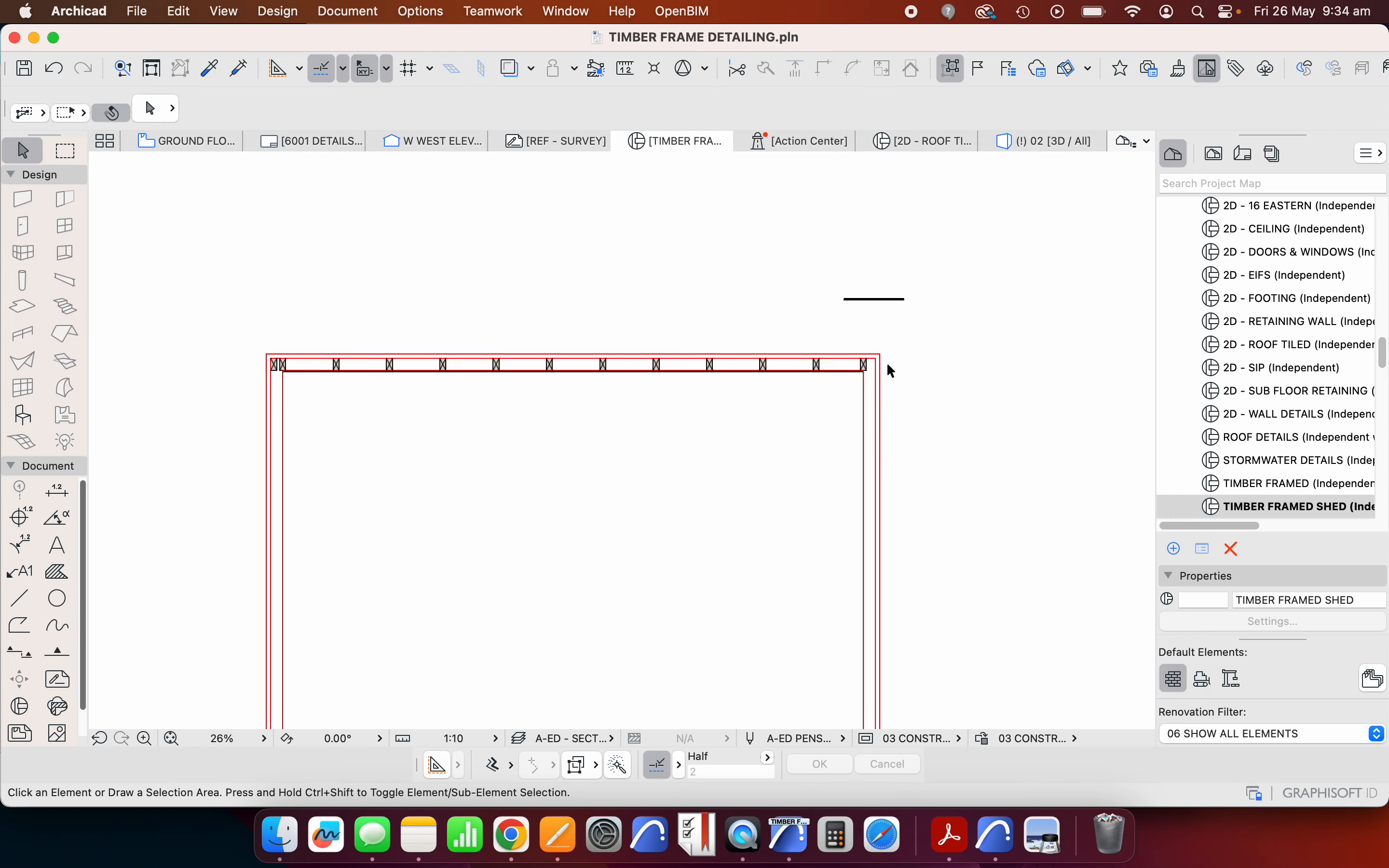
left_click_drag(836, 367, 774, 389)
left_click(667, 361)
right_click(643, 420)
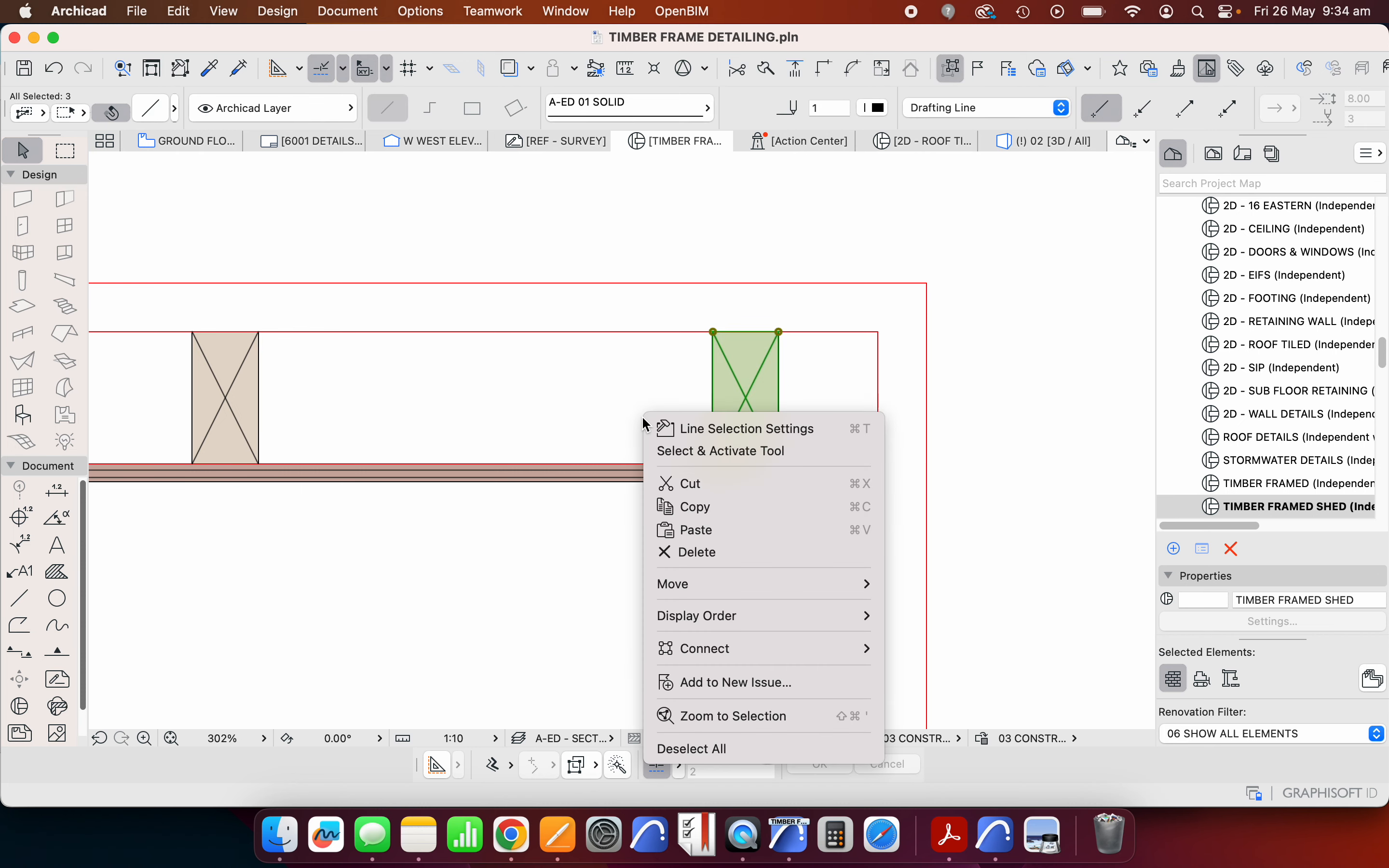
mouse_move(725, 584)
left_click(996, 660)
left_click(779, 332)
left_click(878, 332)
scroll(958, 302, "down", 9)
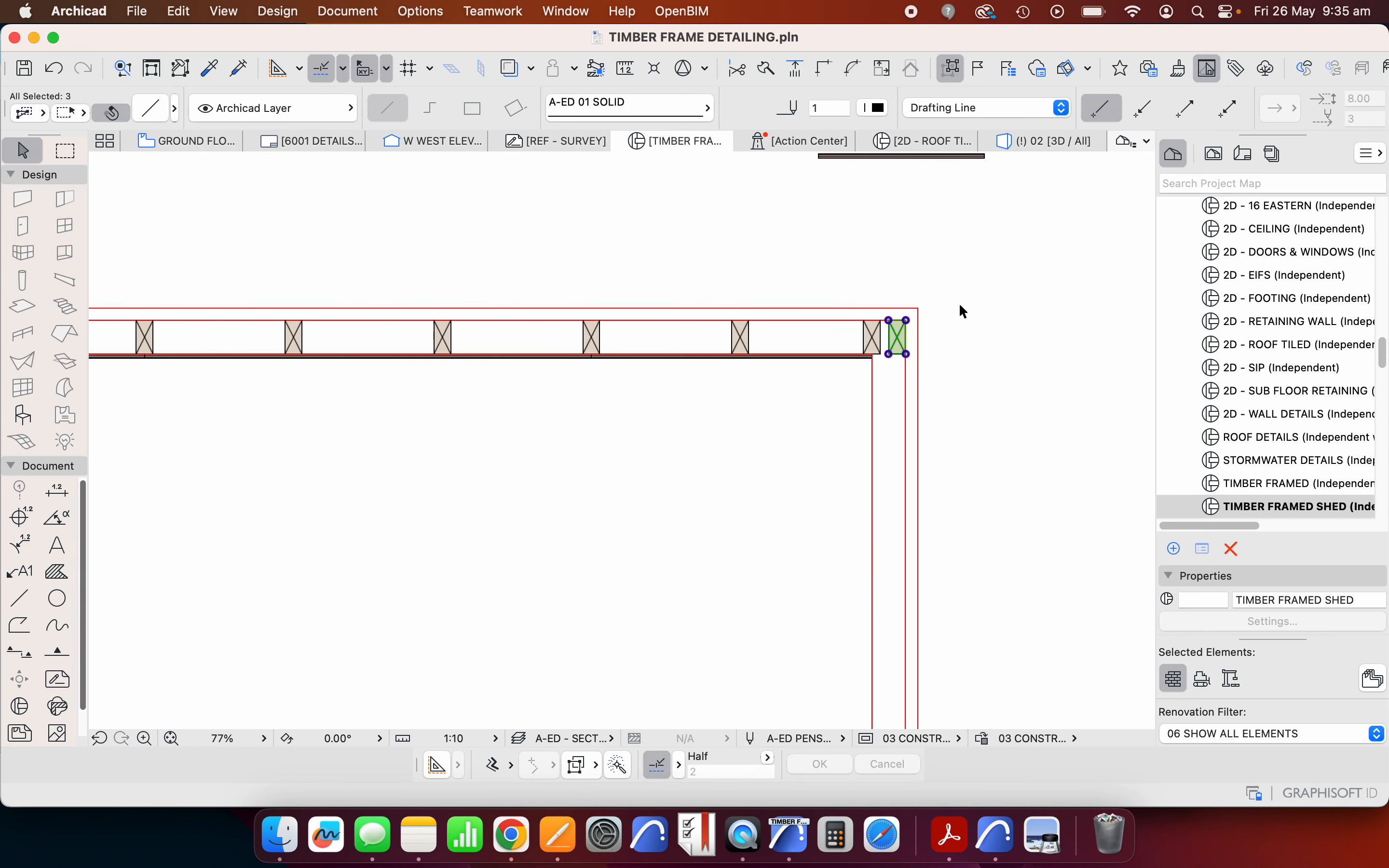
key("Escape")
- Mirror a copy of all the upper wall's studs and plywood sheets onto the lower wall, about a horizontal axis through the side wall's midpoint
scroll(671, 315, "up", 4)
scroll(667, 313, "down", 1)
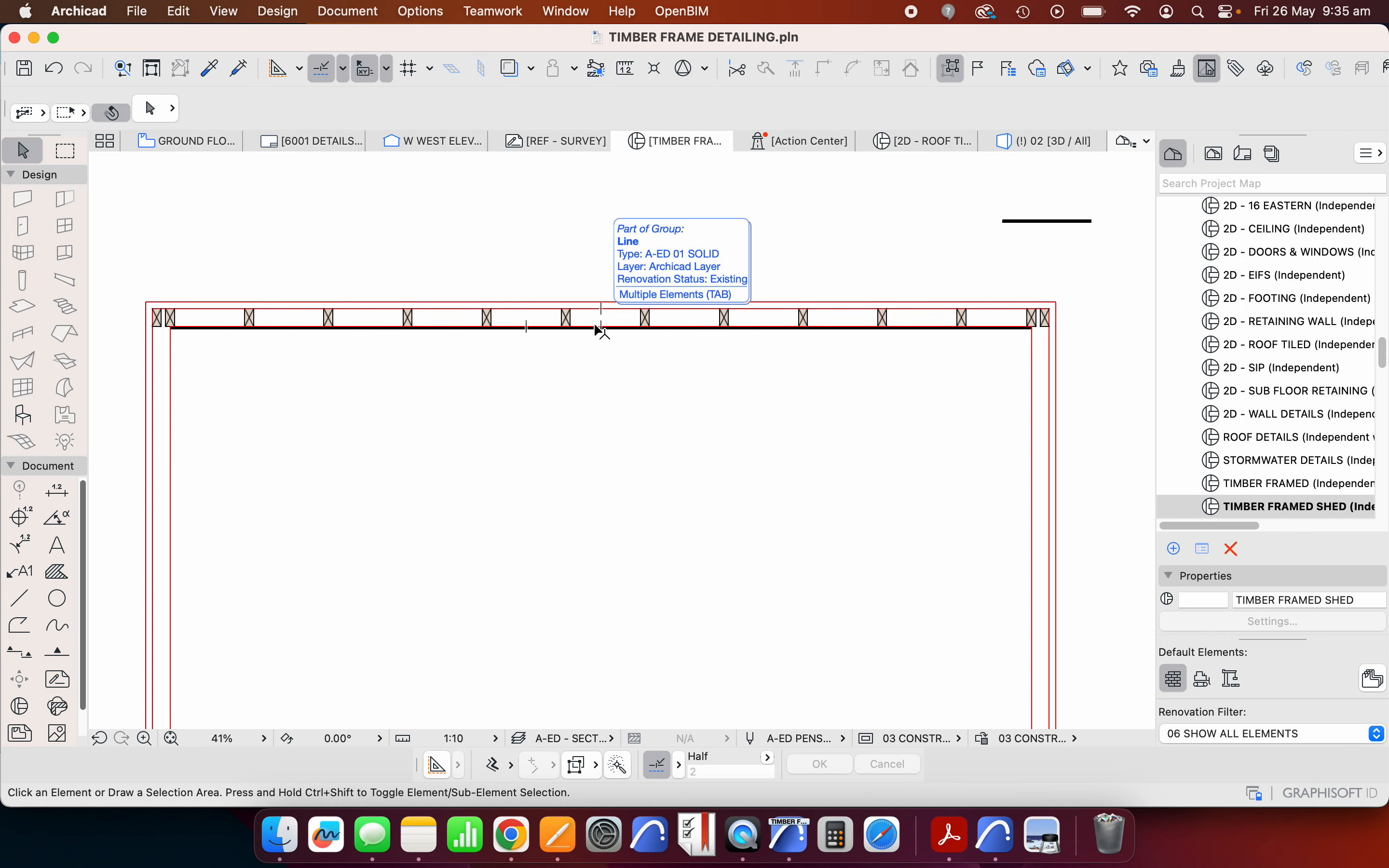
scroll(718, 333, "down", 2)
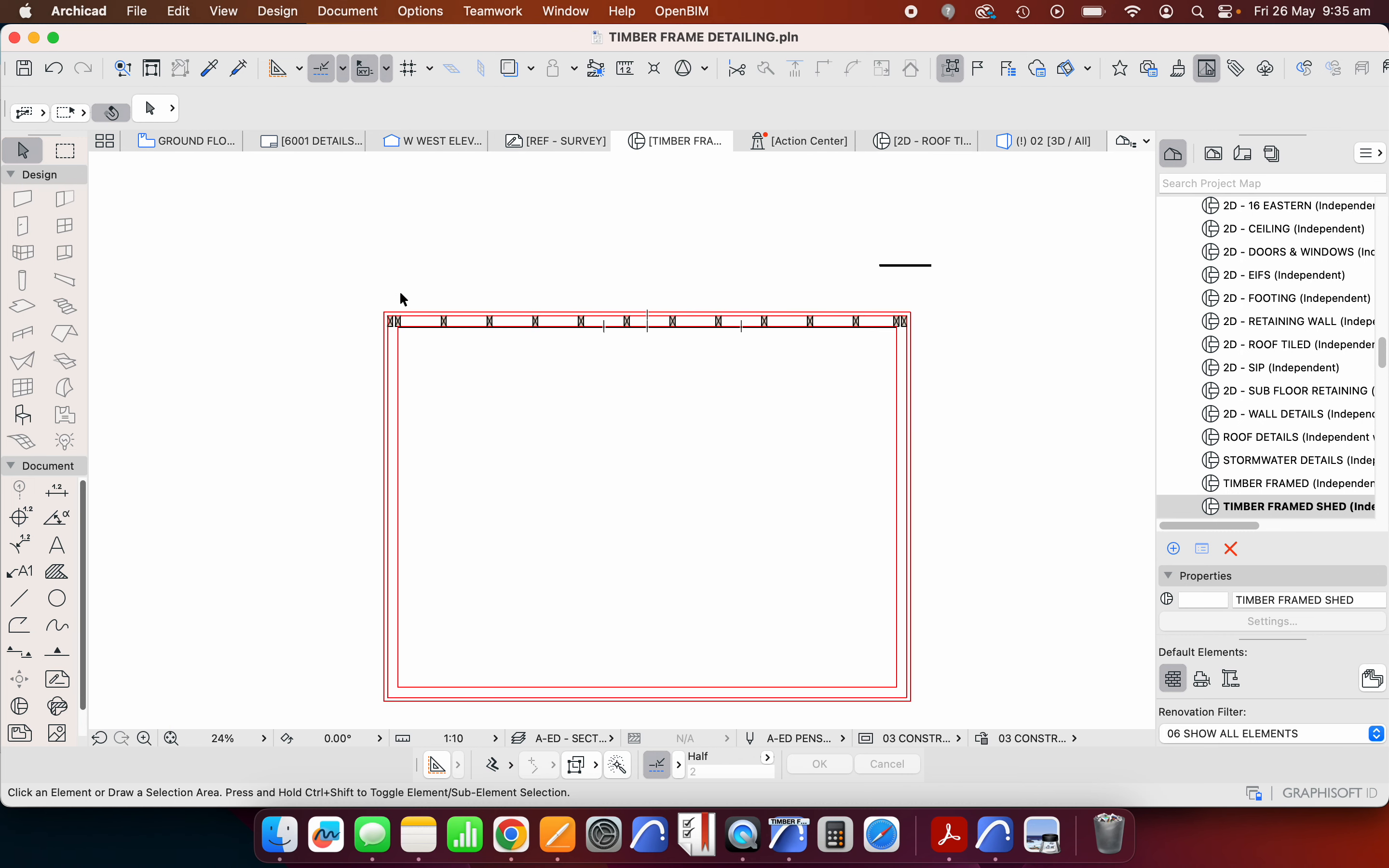
scroll(399, 304, "up", 8)
scroll(372, 328, "up", 5)
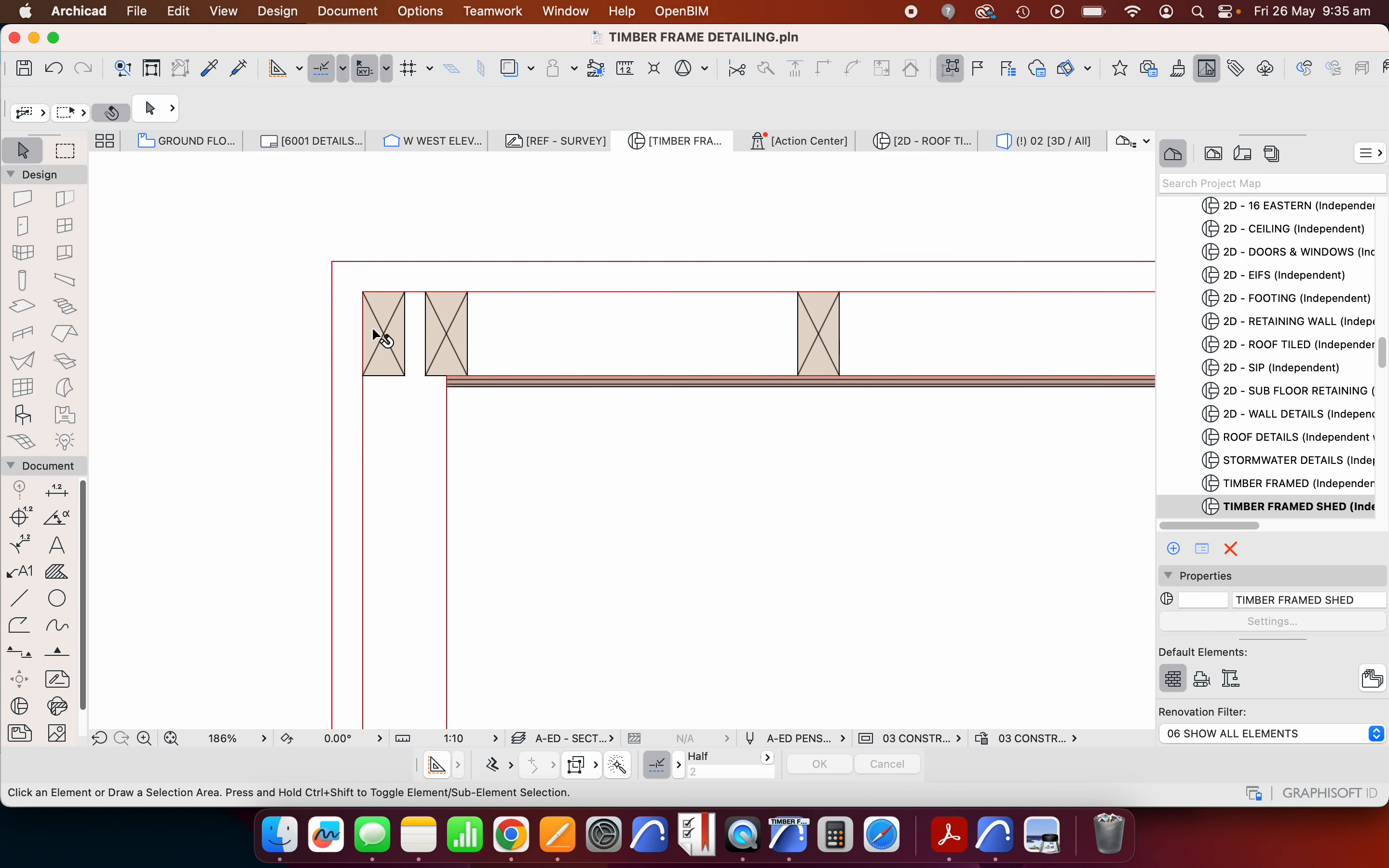
left_click(369, 332)
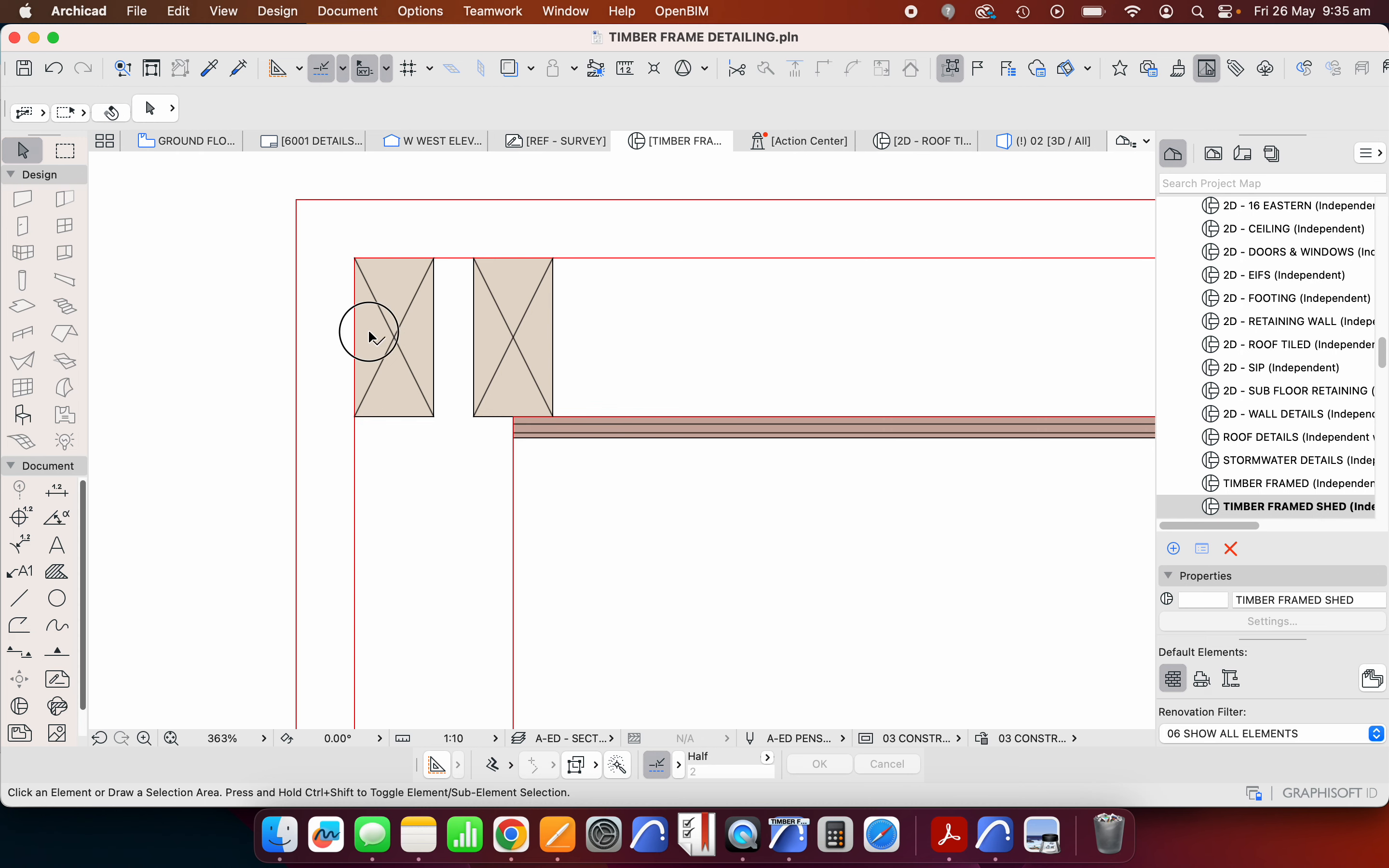
scroll(379, 333, "down", 10)
scroll(736, 342, "up", 6)
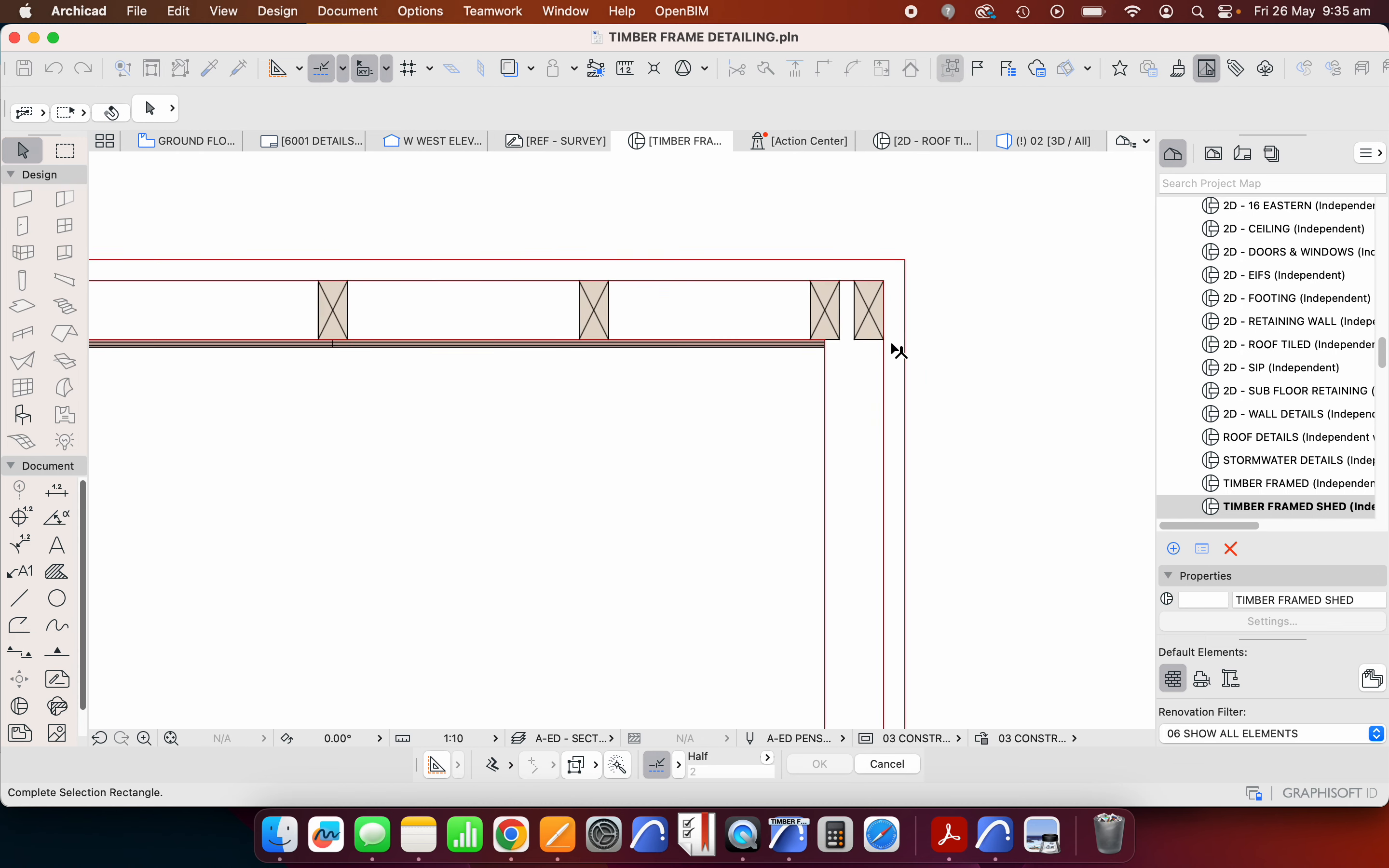
left_click(848, 353)
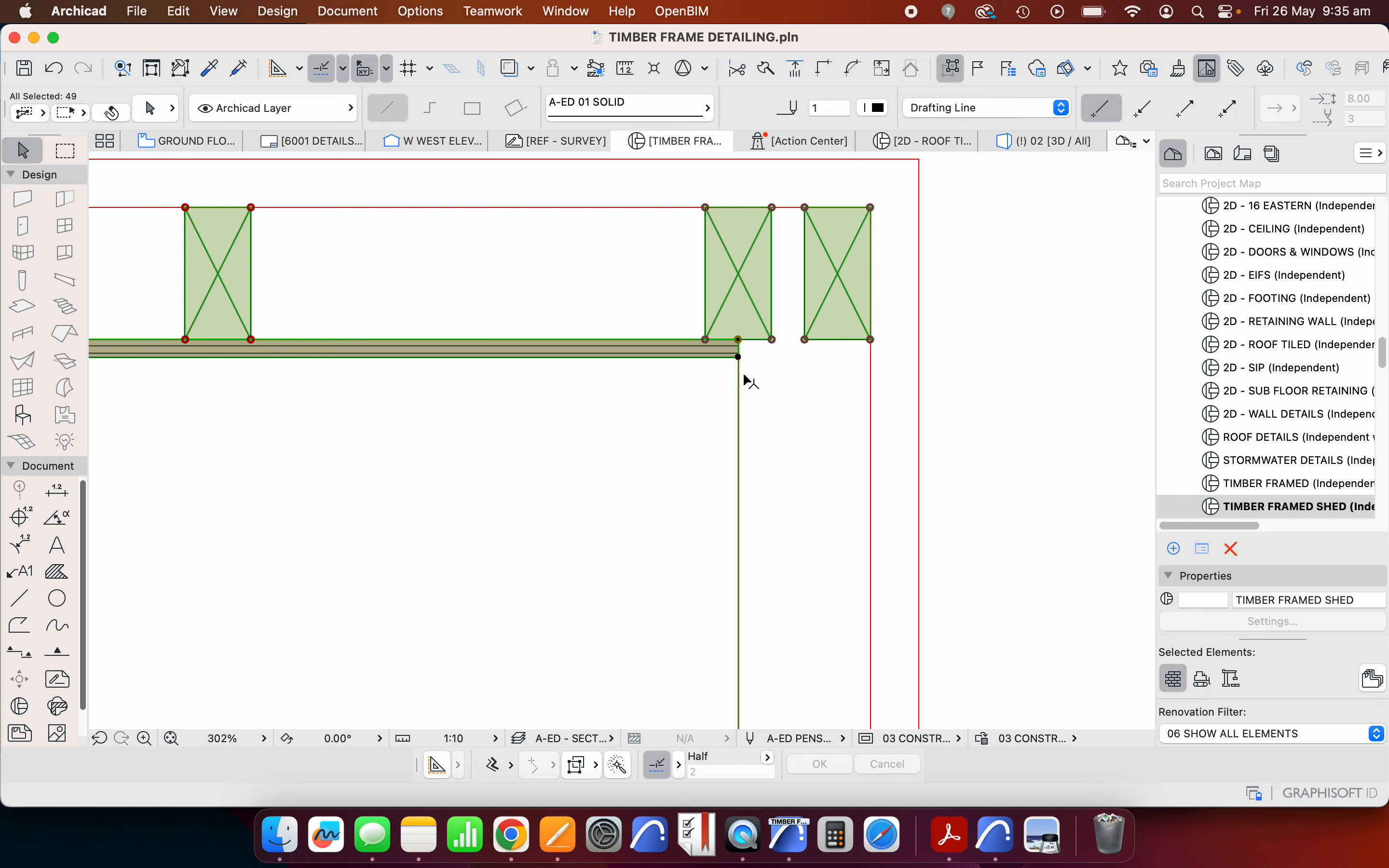
left_click(675, 345, "shift")
scroll(941, 330, "down", 10)
scroll(300, 348, "up", 6)
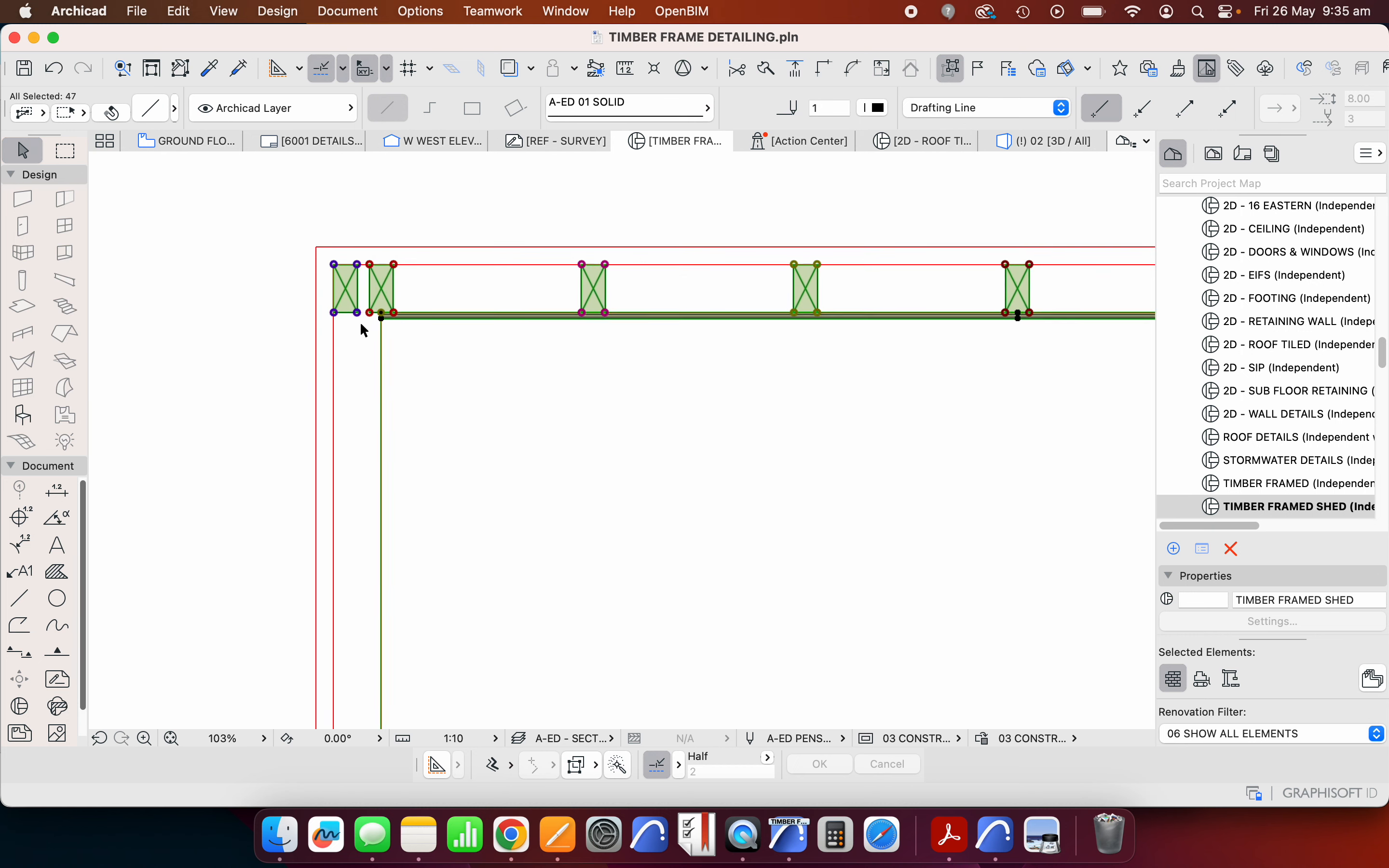
scroll(386, 374, "down", 7)
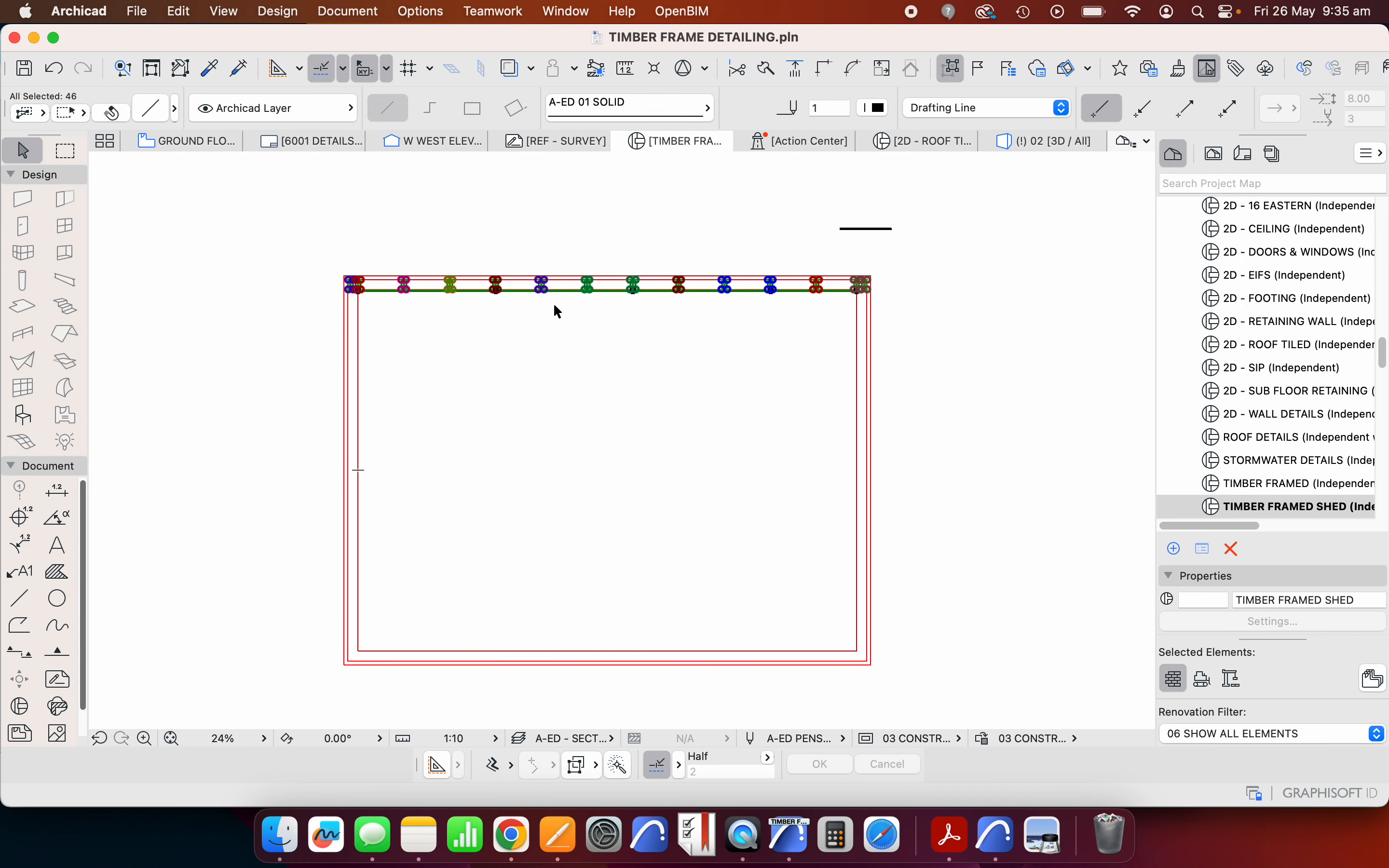
right_click(258, 294)
mouse_move(459, 455)
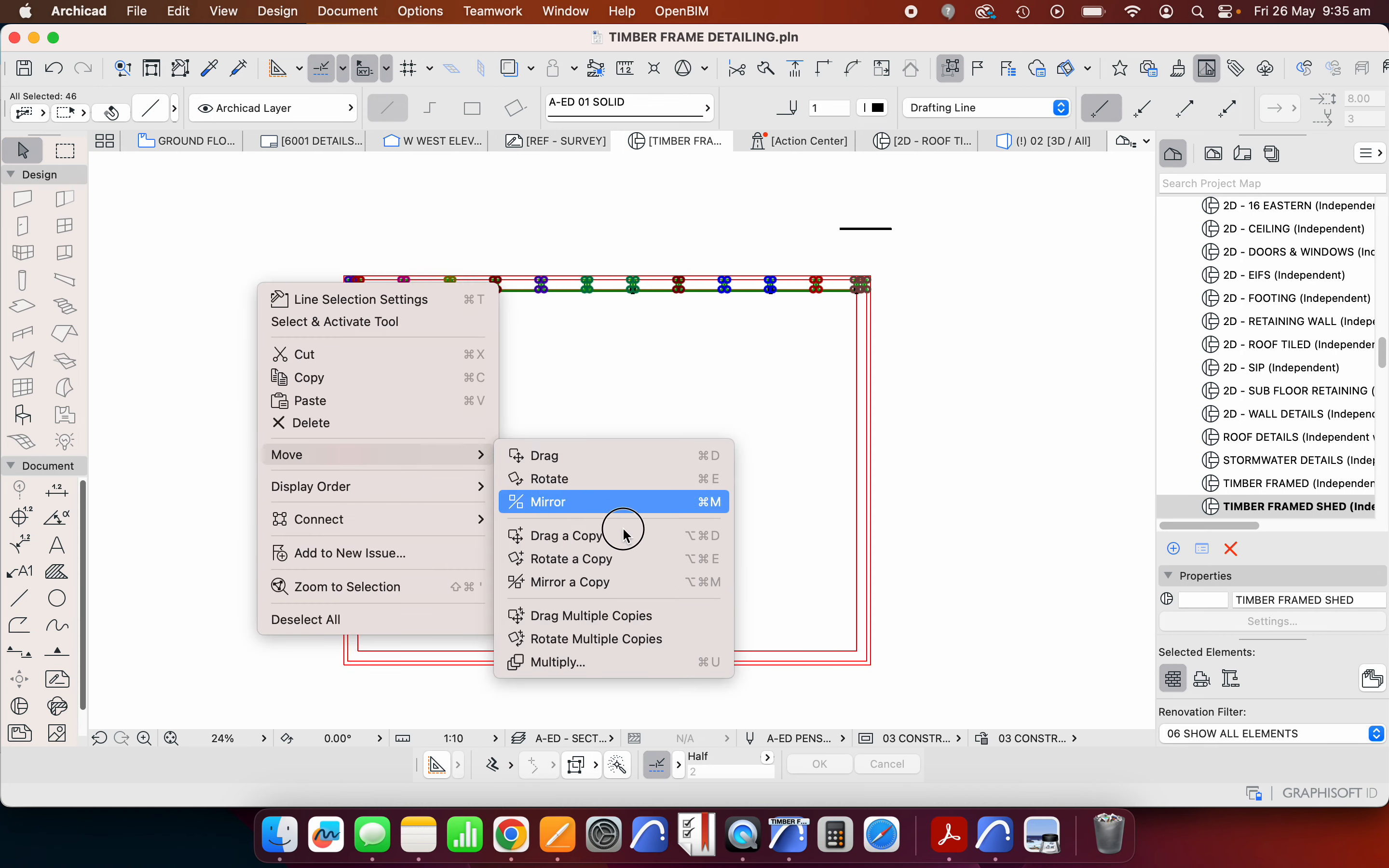
left_click(614, 581)
left_click(357, 474)
left_click(909, 454)
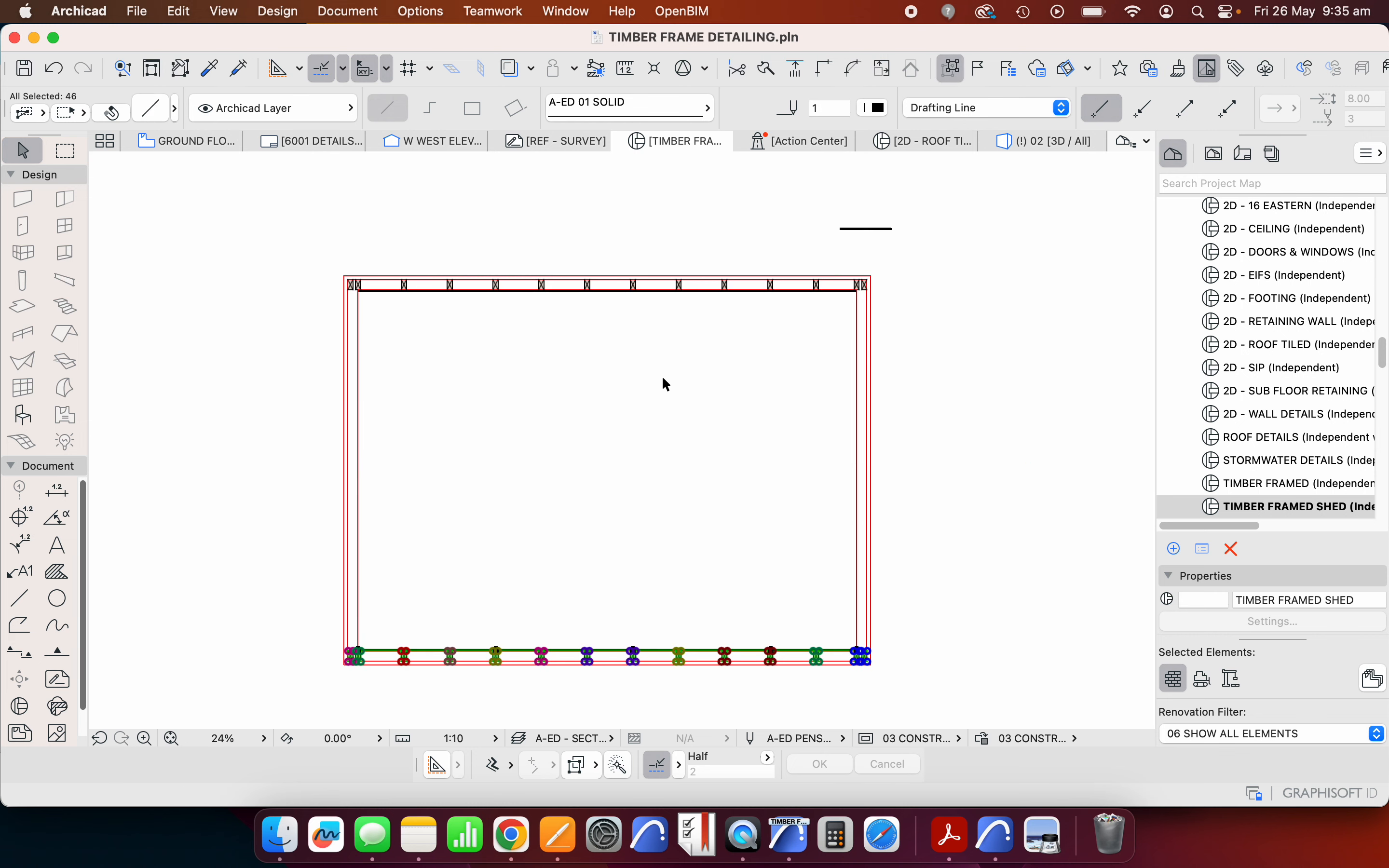
scroll(312, 712, "up", 6)
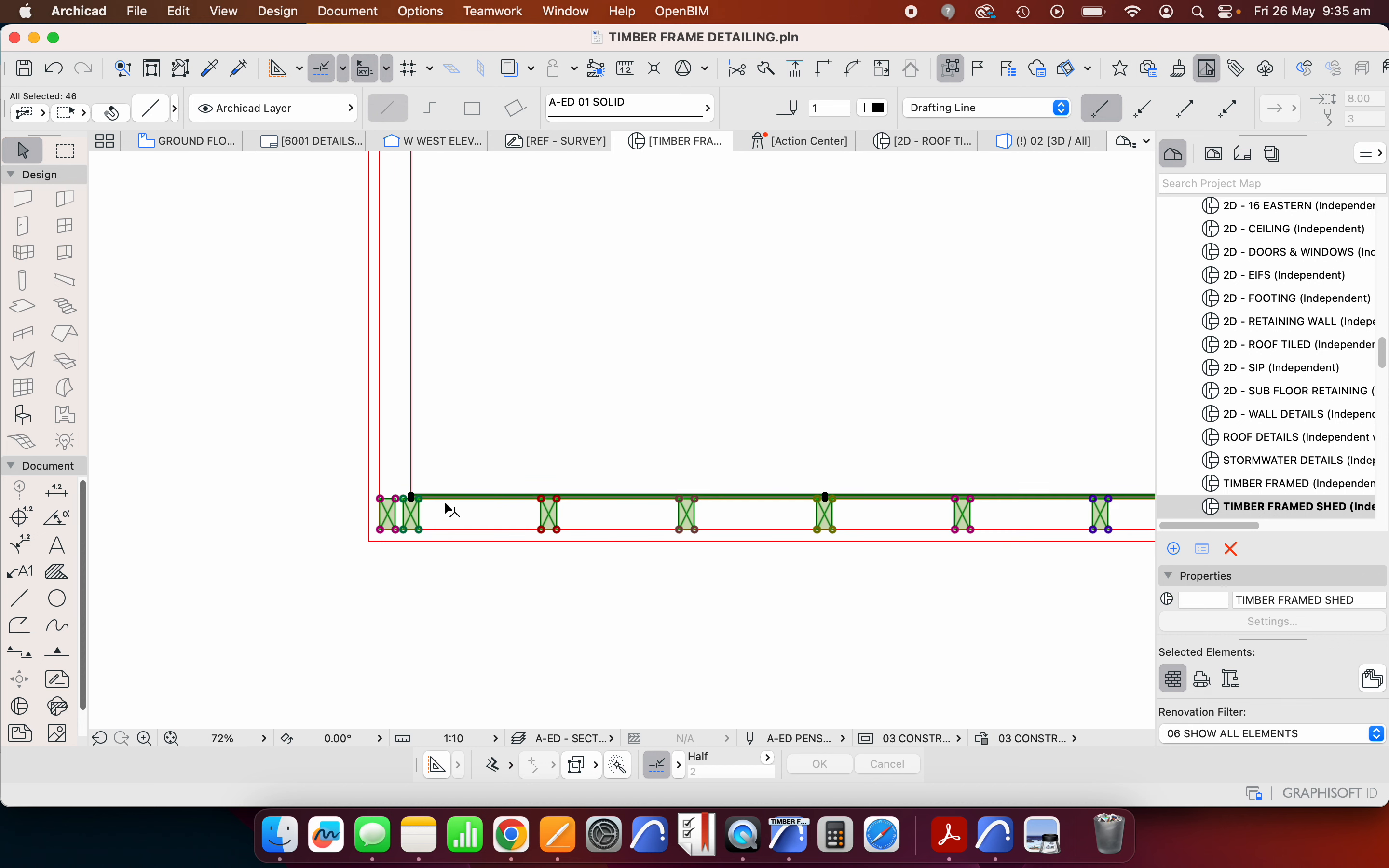
scroll(444, 501, "down", 6)
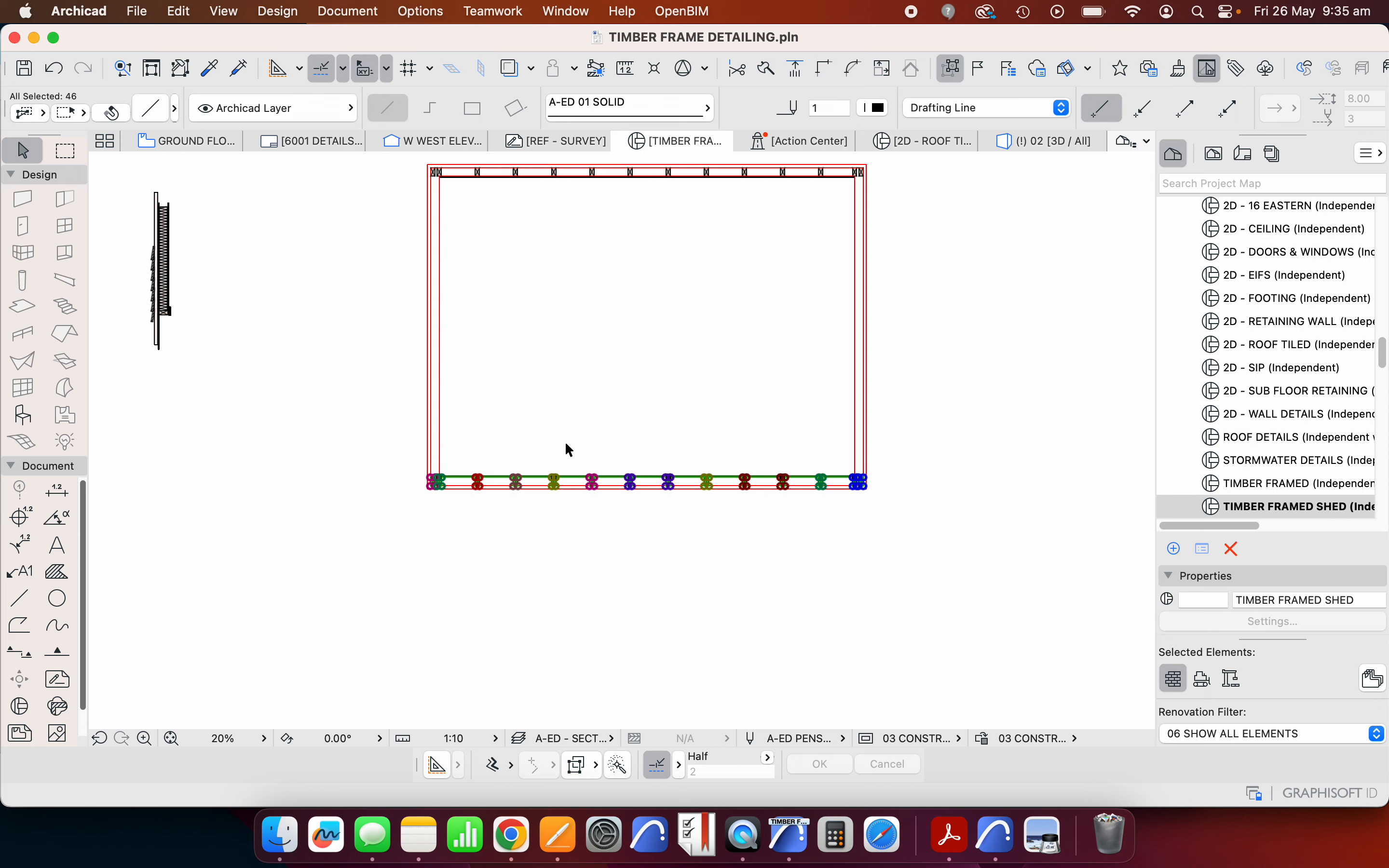
scroll(571, 439, "down", 2)
scroll(660, 451, "up", 2)
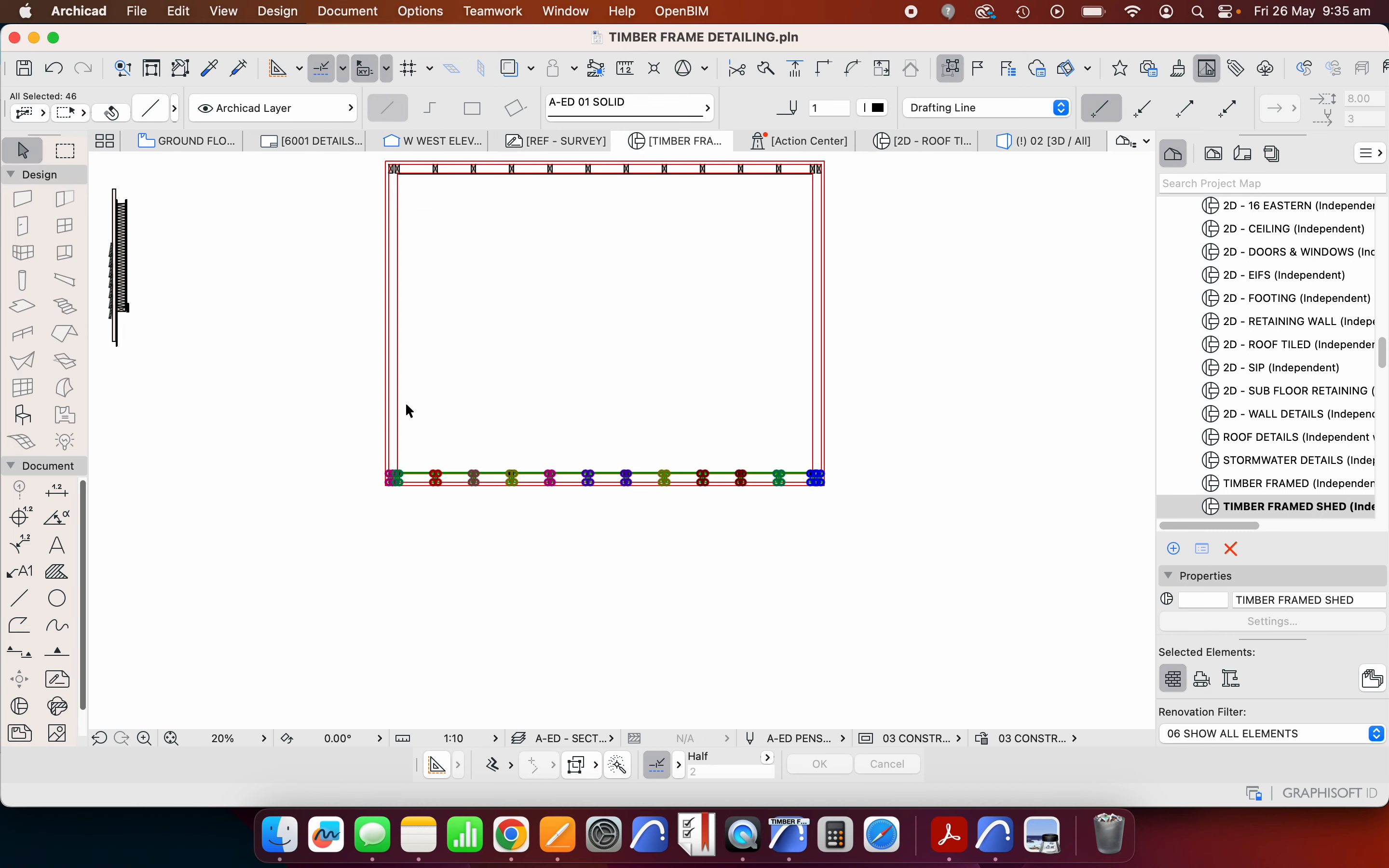
- Mirror a copy of the lower wall's studs and plywood sheets onto the left wall, about a 45° axis through the lower left inner corner
scroll(390, 489, "up", 5)
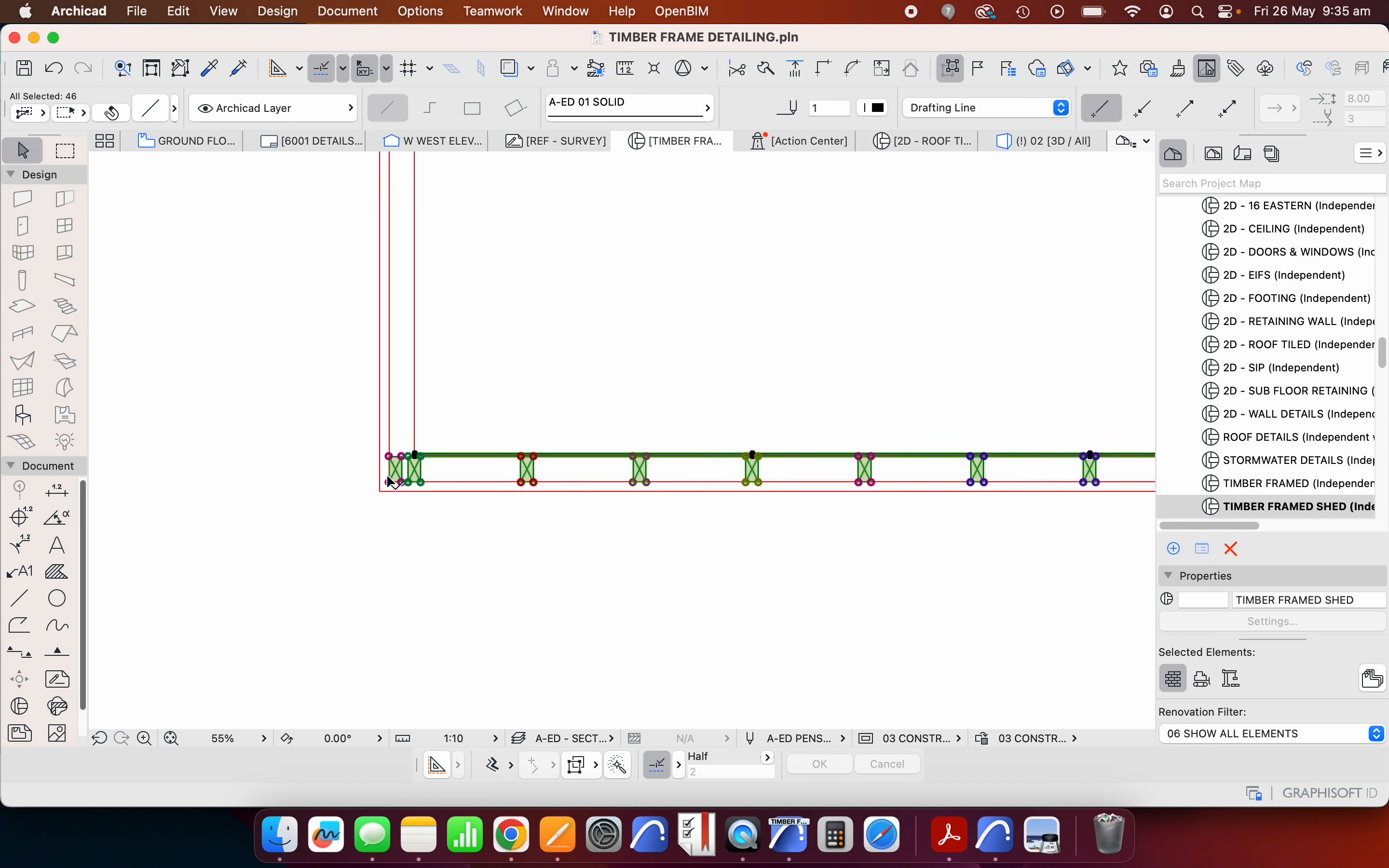
right_click(483, 371)
mouse_move(553, 537)
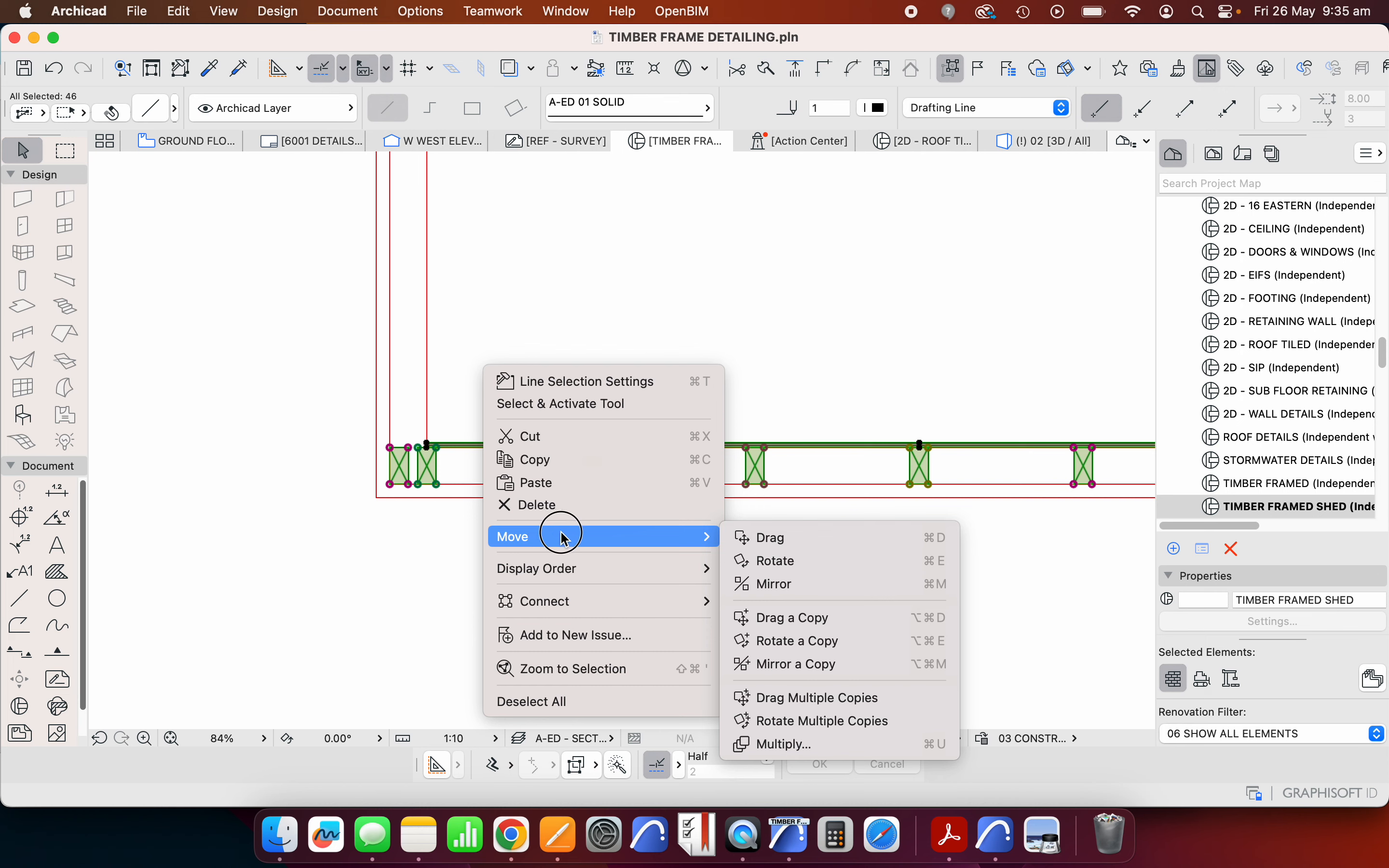
left_click(816, 666)
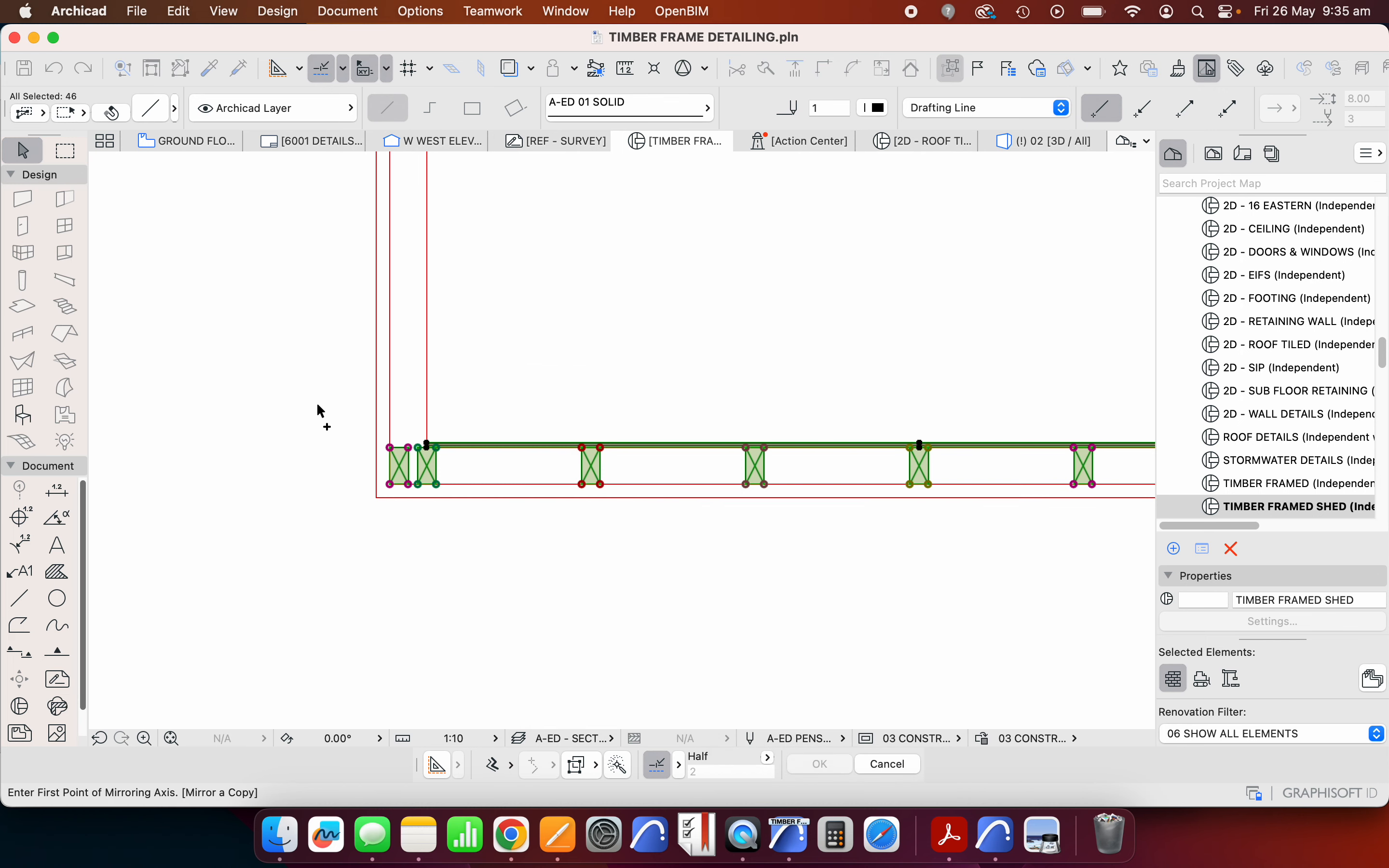
scroll(401, 446, "up", 5)
left_click(510, 450)
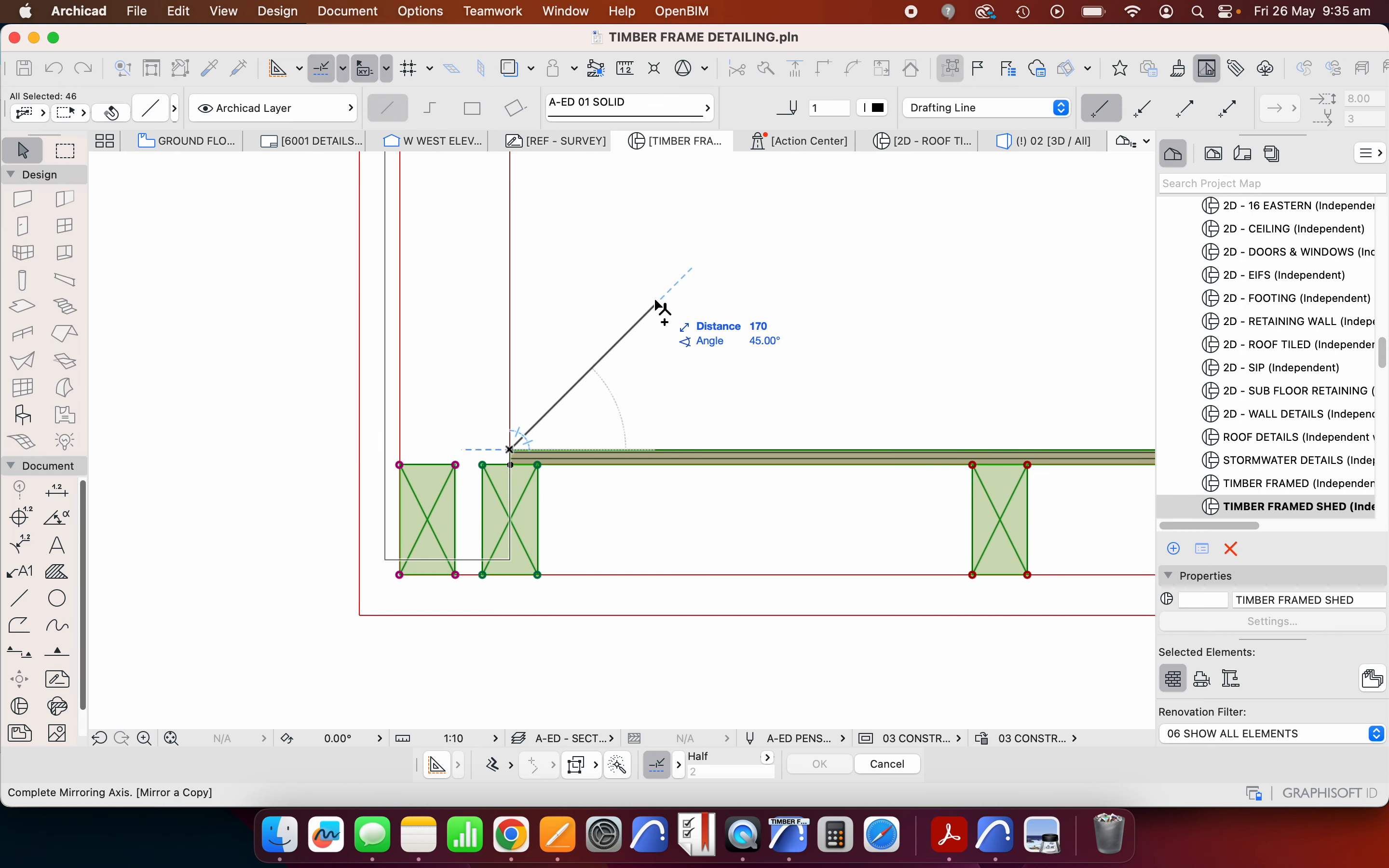
left_click(671, 302)
scroll(601, 289, "down", 5)
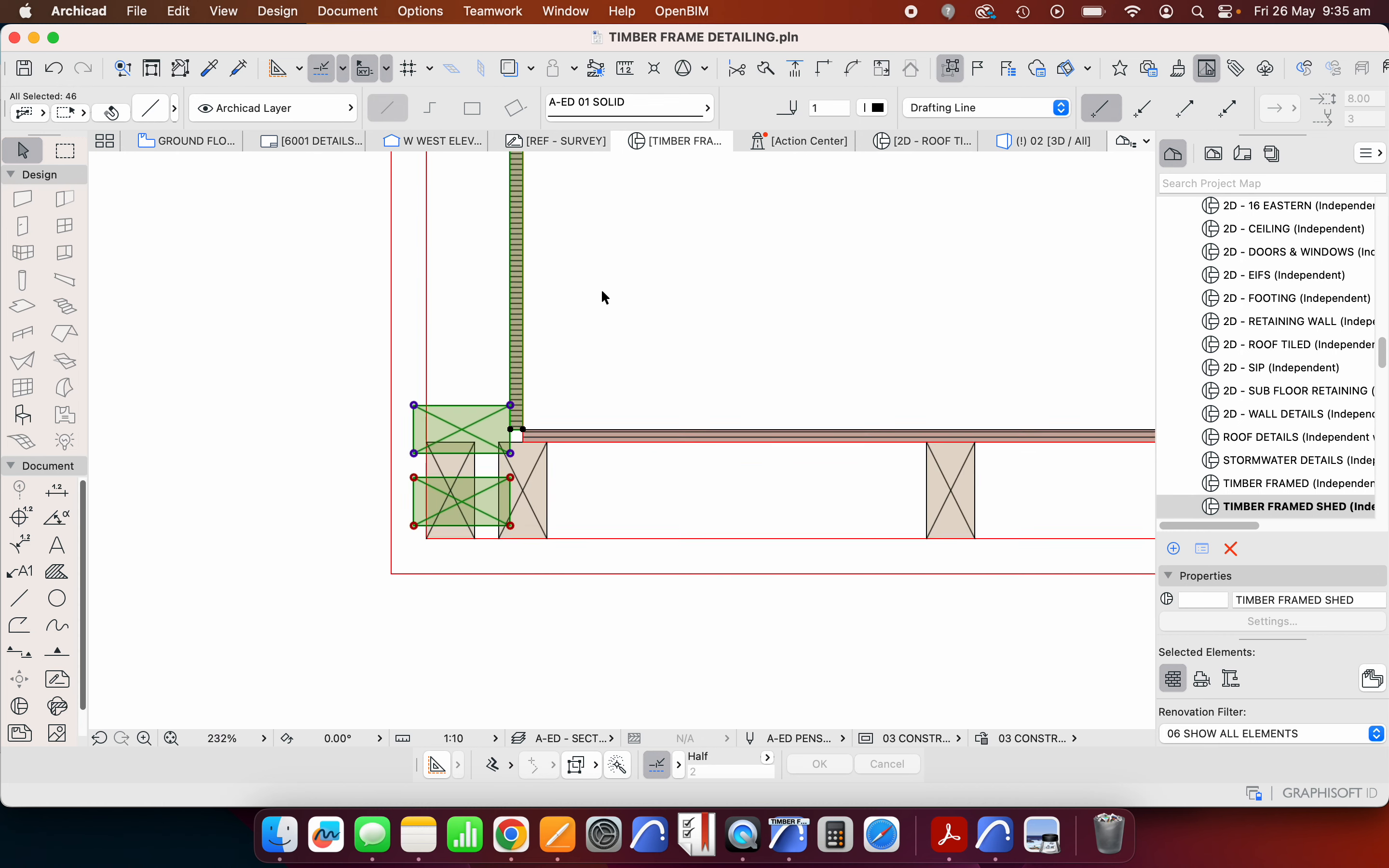
- Drag the mirrored studs and plywood sideways so the studs' outer edges align with the left wall's framing line
scroll(586, 282, "up", 4)
right_click(598, 270)
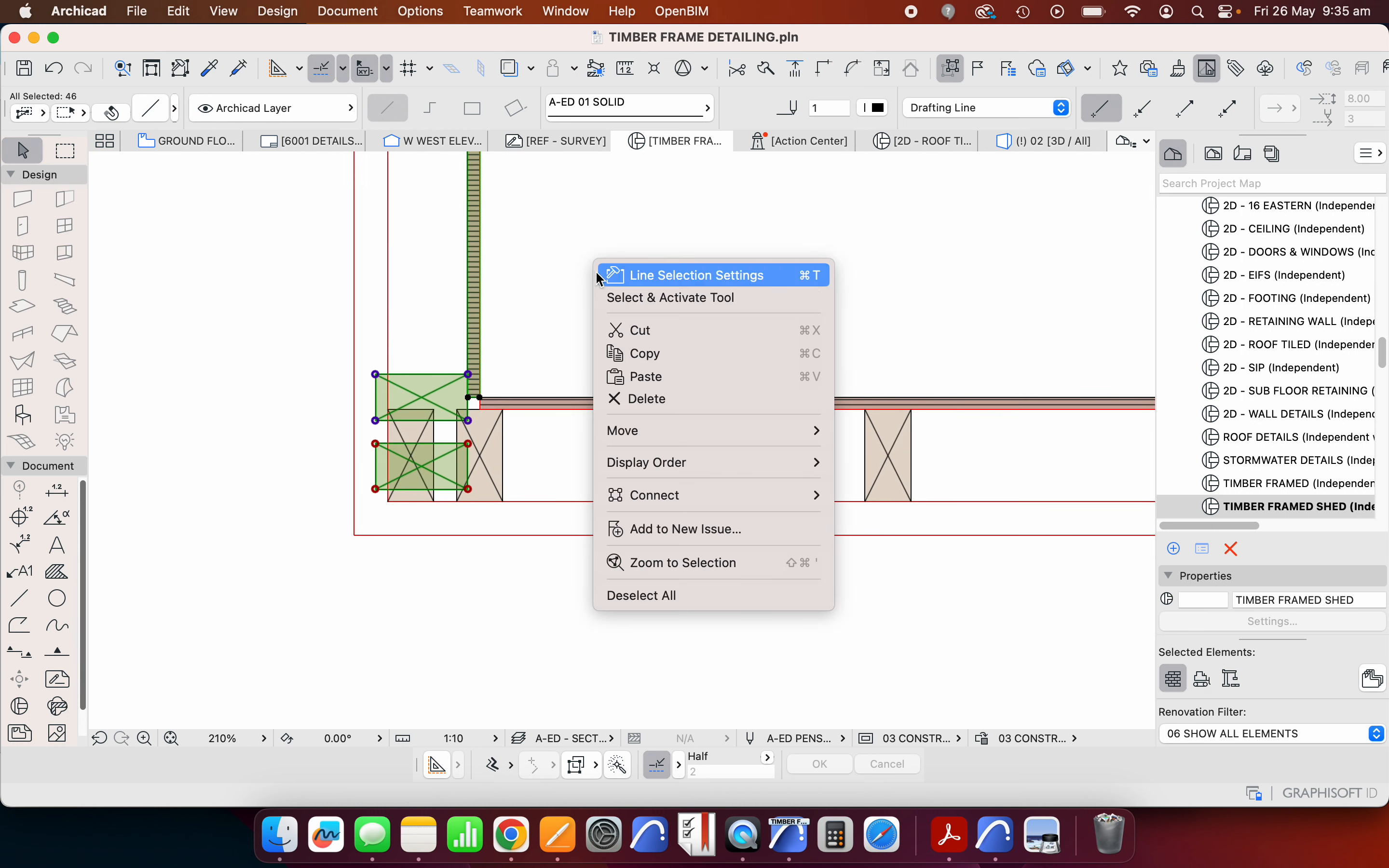
mouse_move(700, 429)
left_click(896, 434)
scroll(386, 365, "up", 3)
left_click(369, 381)
left_click(390, 382)
- Drag the left wall's studs and plywood down until the lowest stud's outer corner meets the frame's lower left corner
right_click(665, 286)
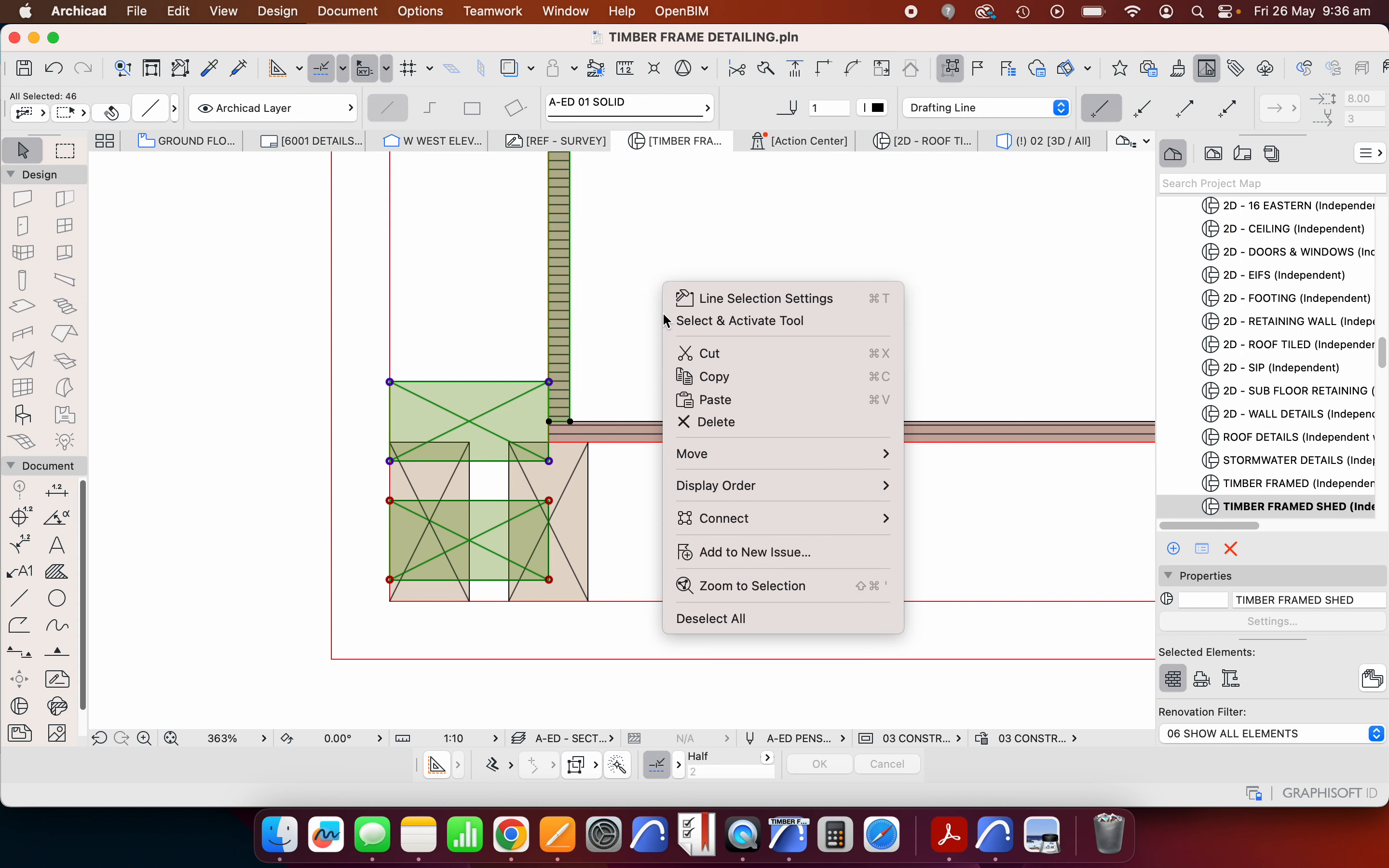
mouse_move(717, 455)
left_click(965, 464)
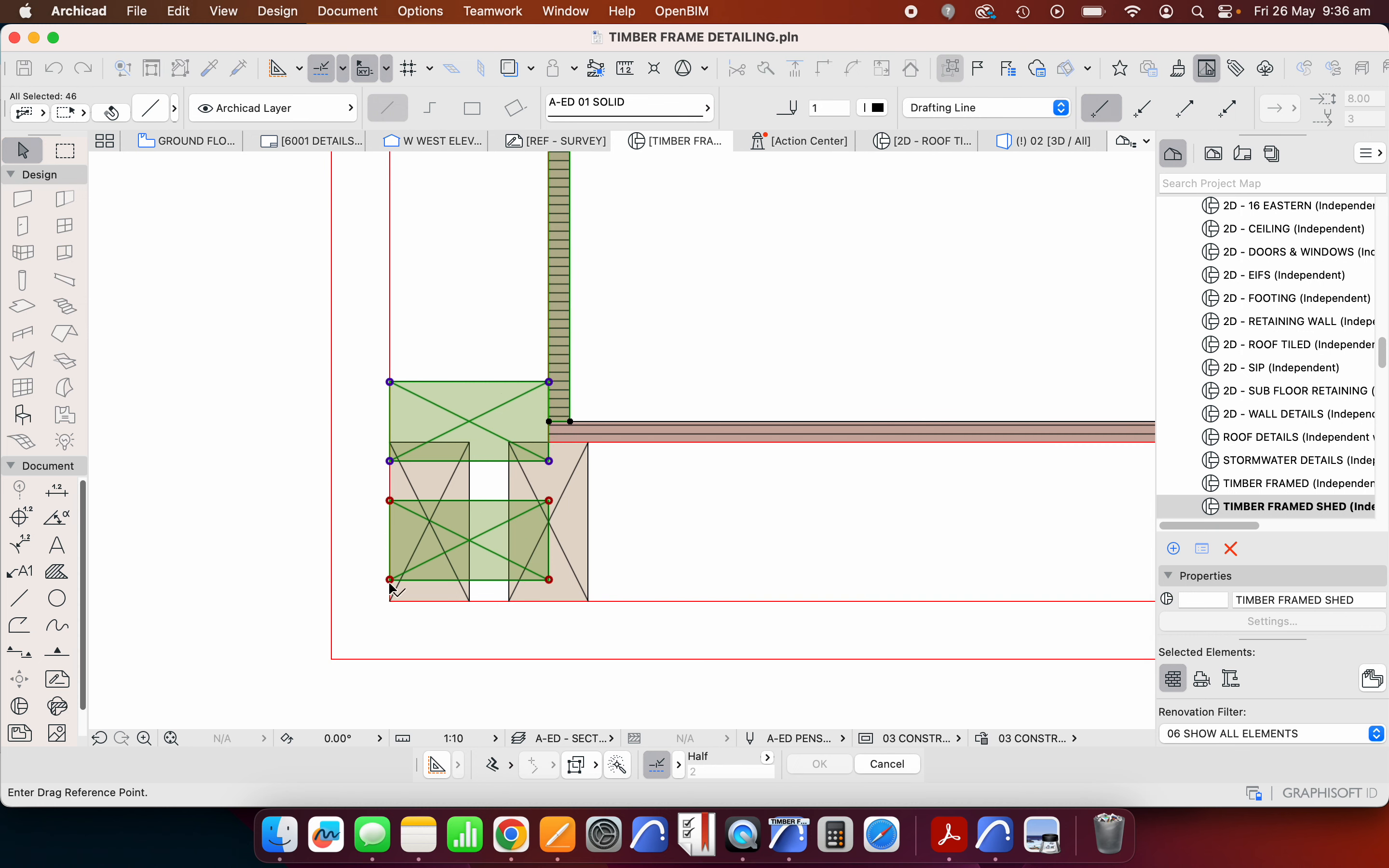
left_click(391, 580)
left_click(396, 603)
scroll(462, 618, "down", 6)
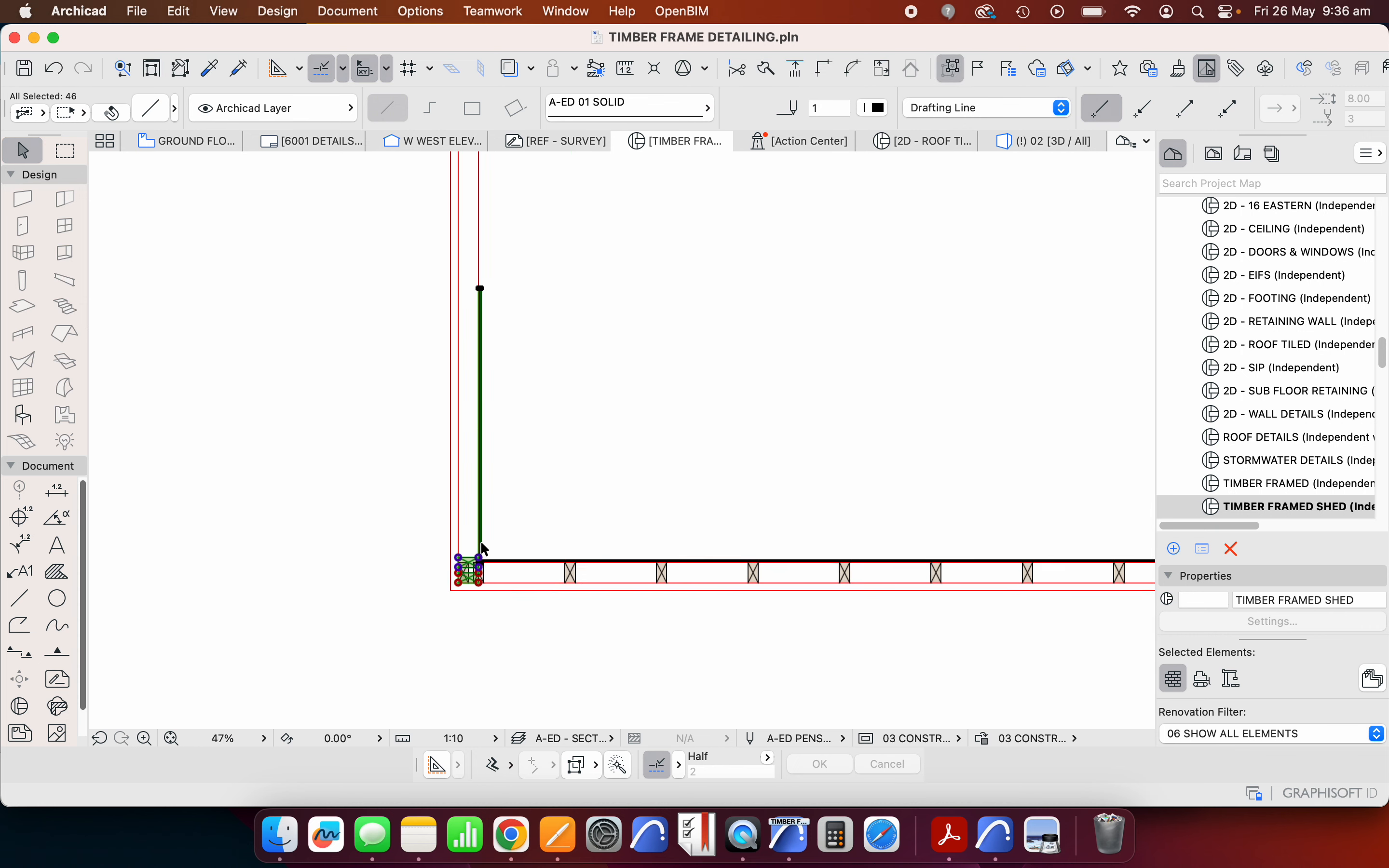
- Delete the left wall's lowest stud, which overlaps the lower wall's two corner studs
scroll(459, 304, "up", 5)
scroll(511, 217, "down", 6)
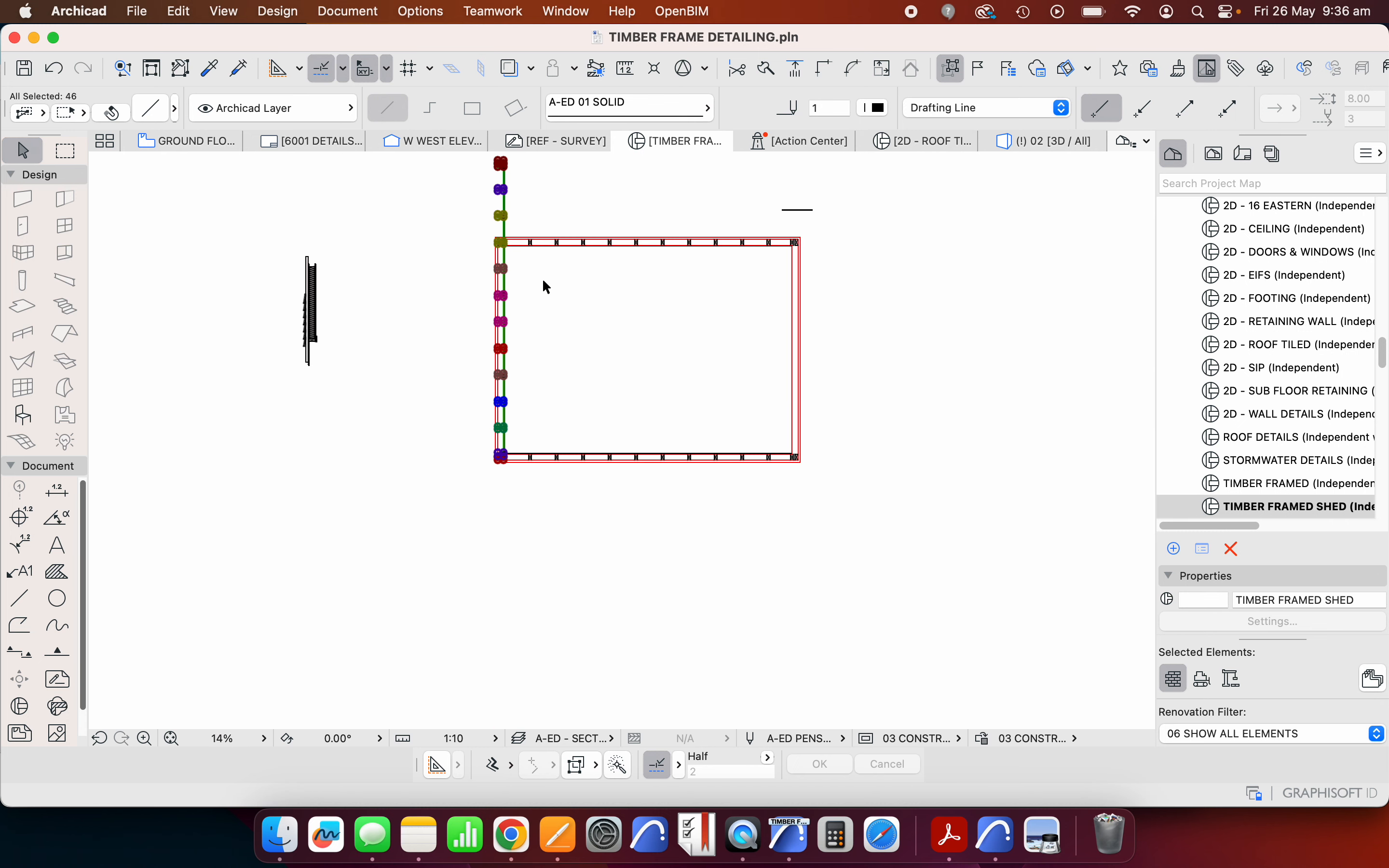
scroll(483, 258, "up", 2)
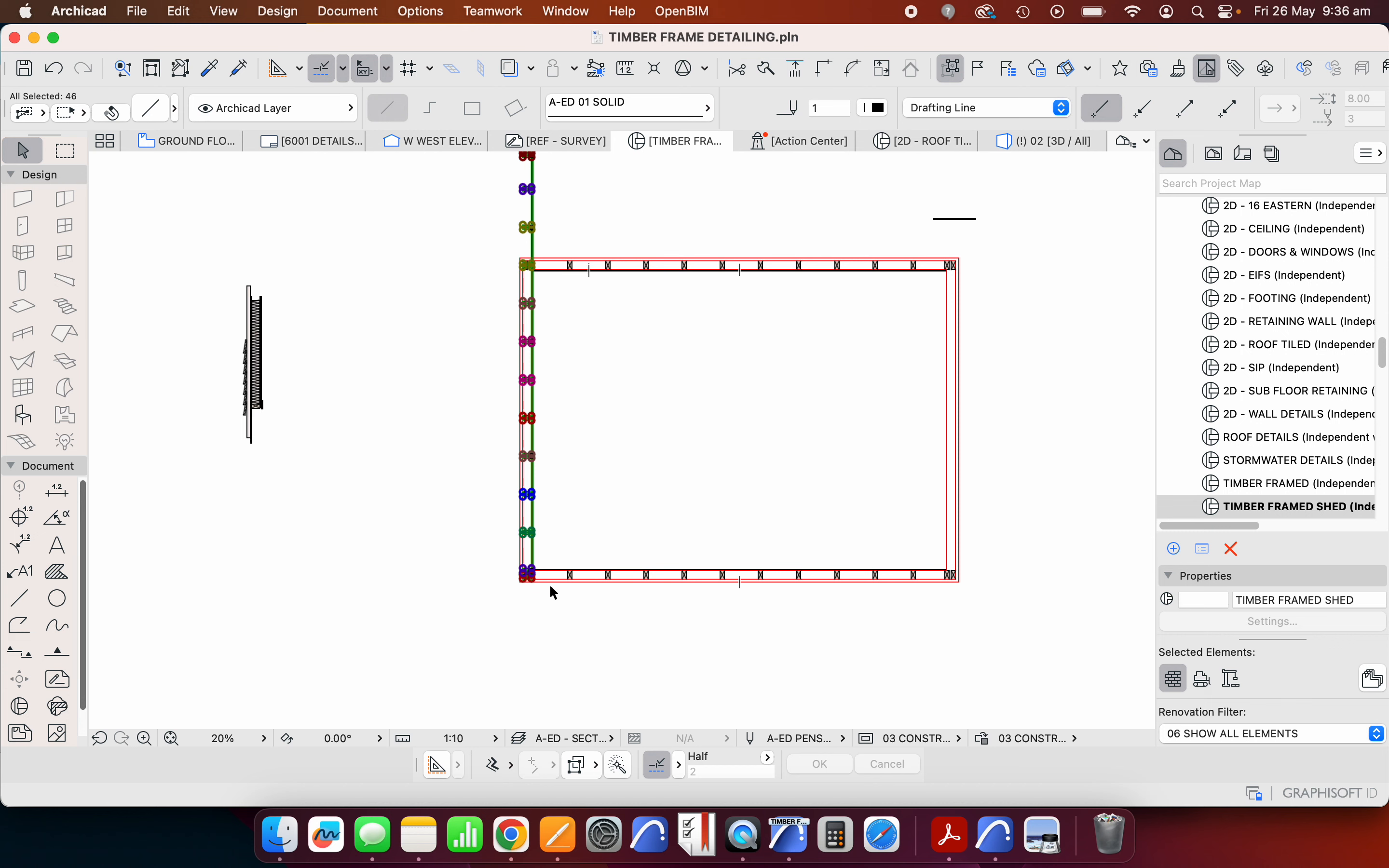
scroll(537, 597, "up", 10)
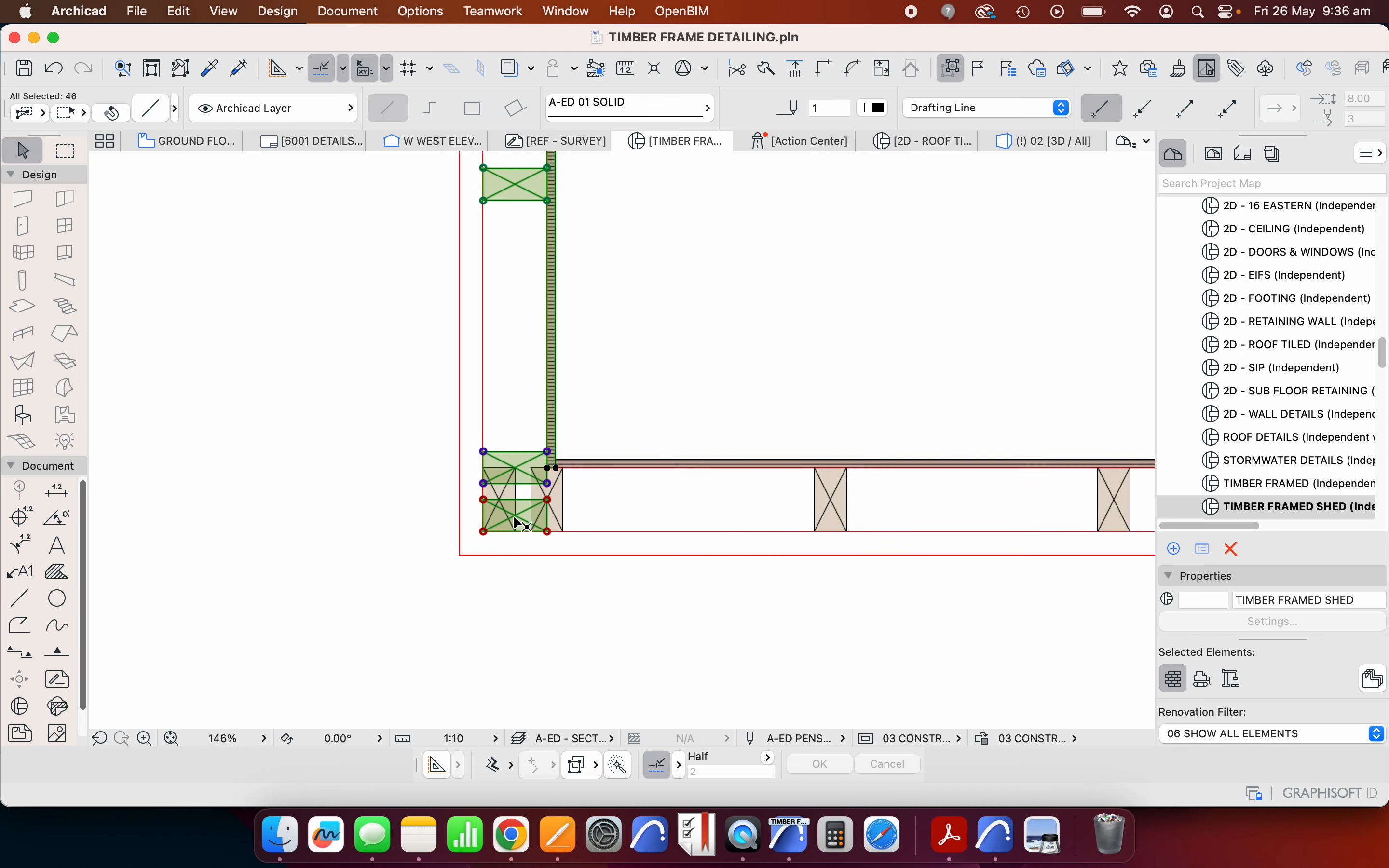
key("Escape")
scroll(513, 510, "up", 5)
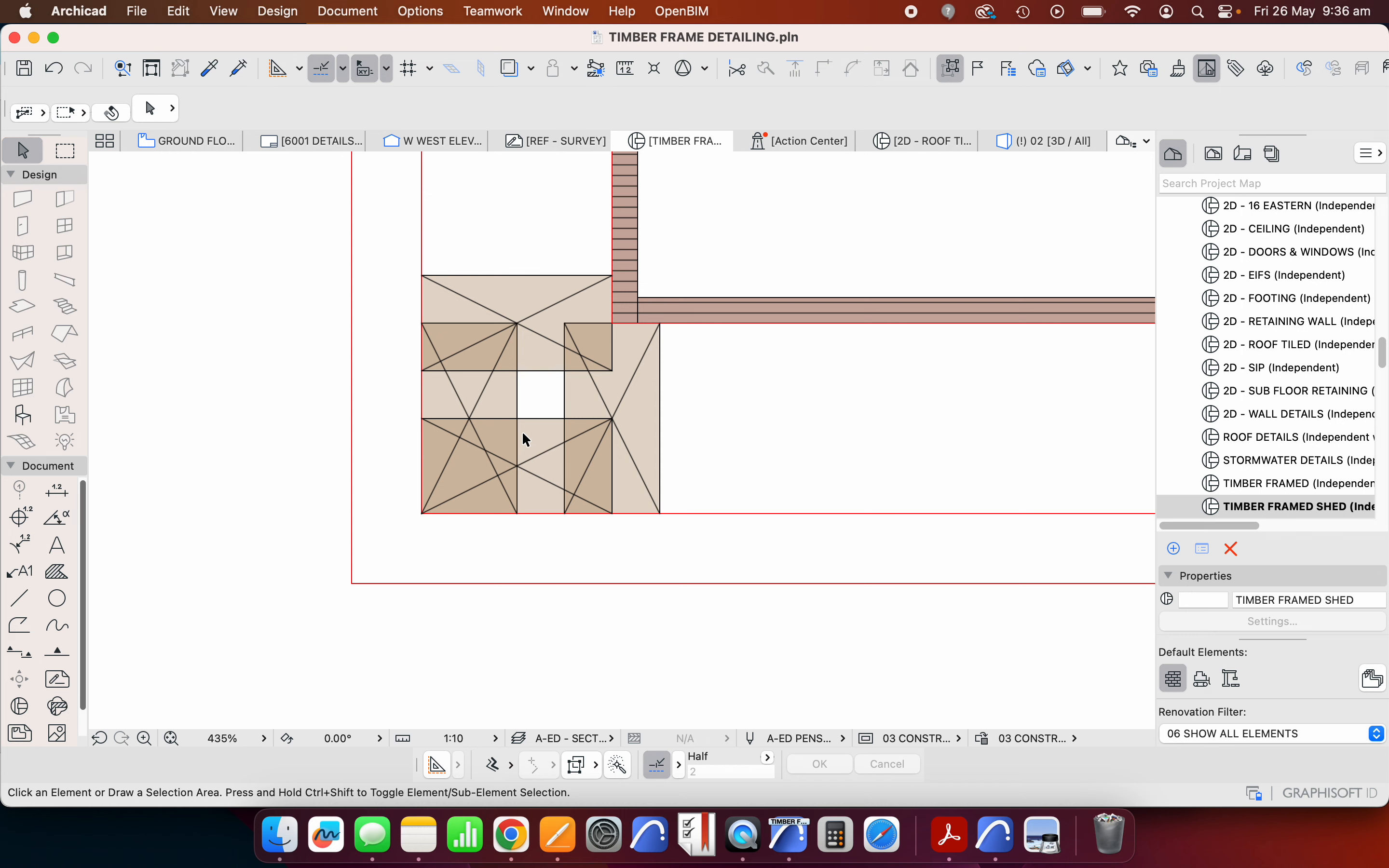
left_click_drag(534, 409, 548, 491)
key("Delete")
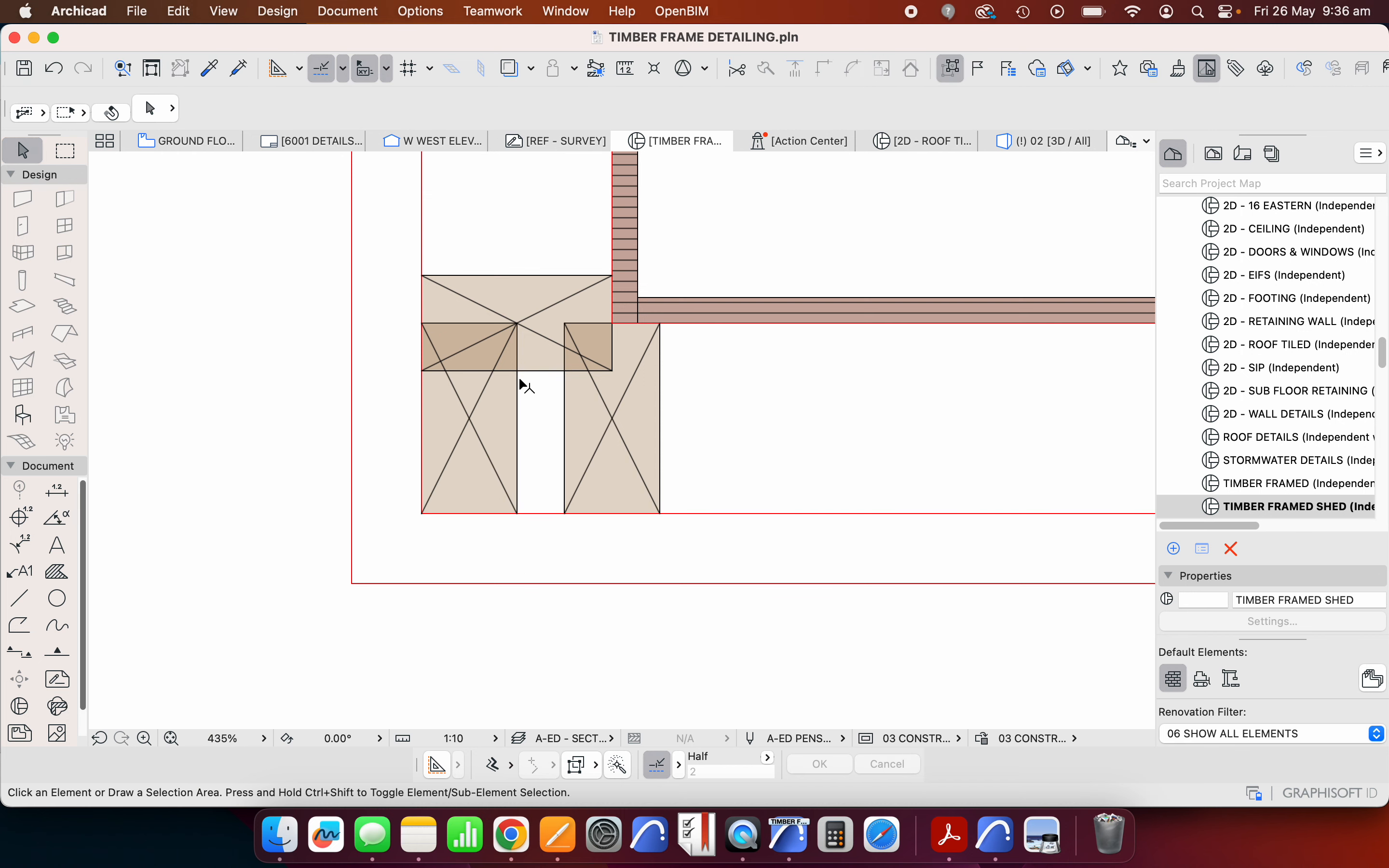
- Drag the left wall's remaining overlapping corner stud up so it sits on the ends of the lower wall's corner studs
scroll(528, 379, "up", 3)
left_click(540, 376)
left_click(532, 215)
right_click(527, 199)
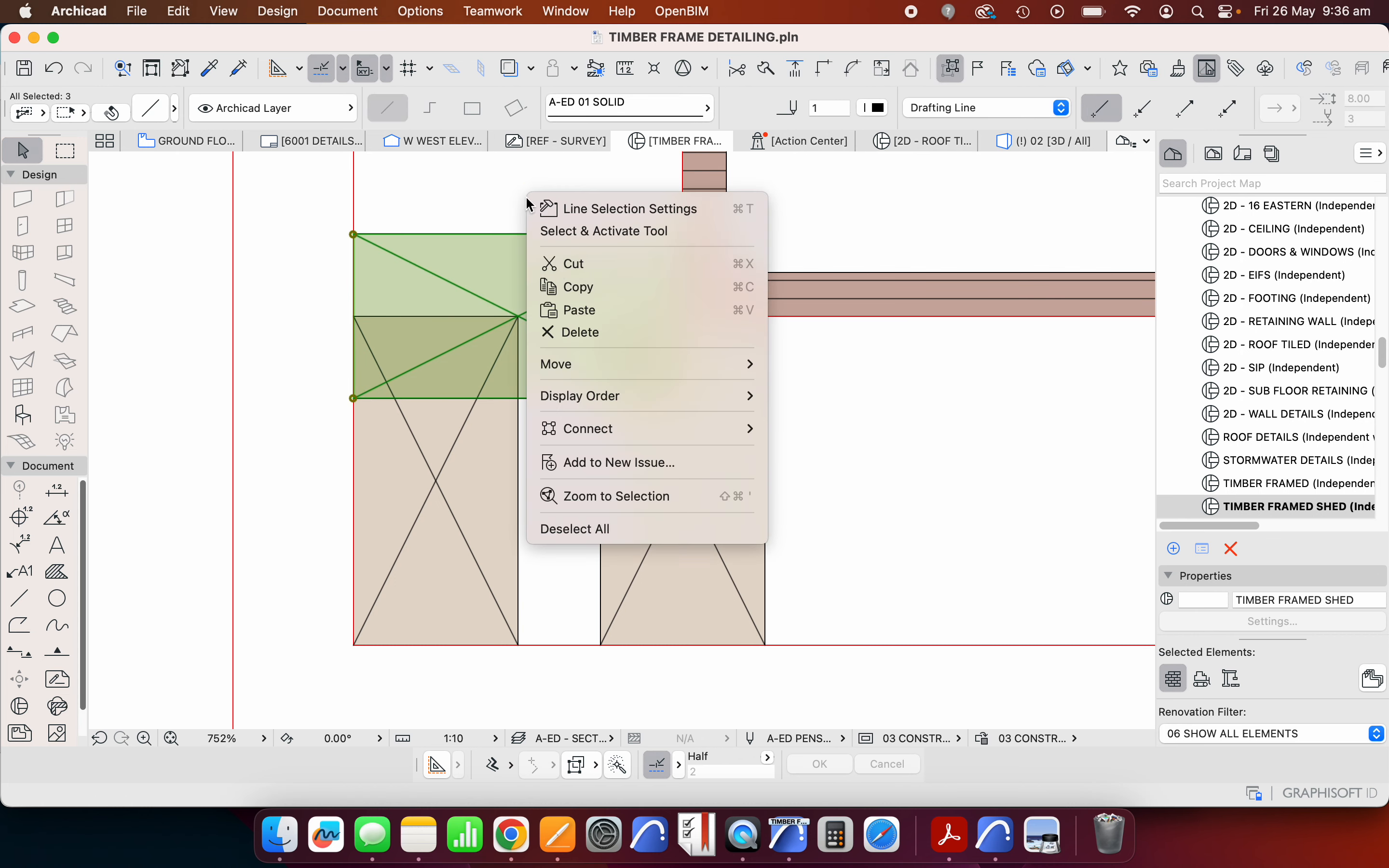
left_click(684, 398)
left_click(685, 319)
scroll(685, 379, "down", 5)
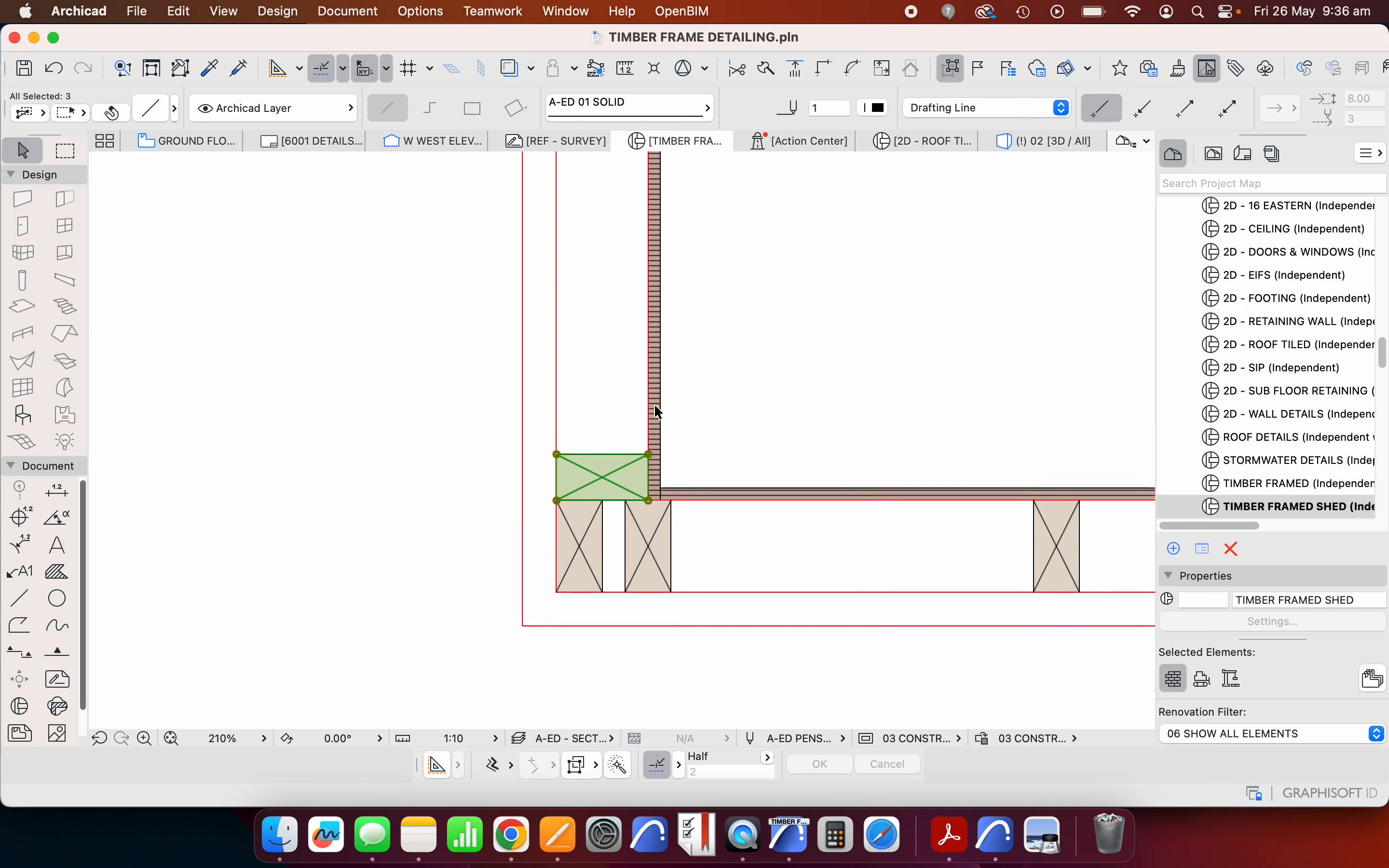
key("Escape")
- Drag the left wall's lowest plywood sheet up so it ends at the inner face of the lower wall's plywood
left_click(659, 396)
scroll(659, 498, "up", 5)
key("Escape")
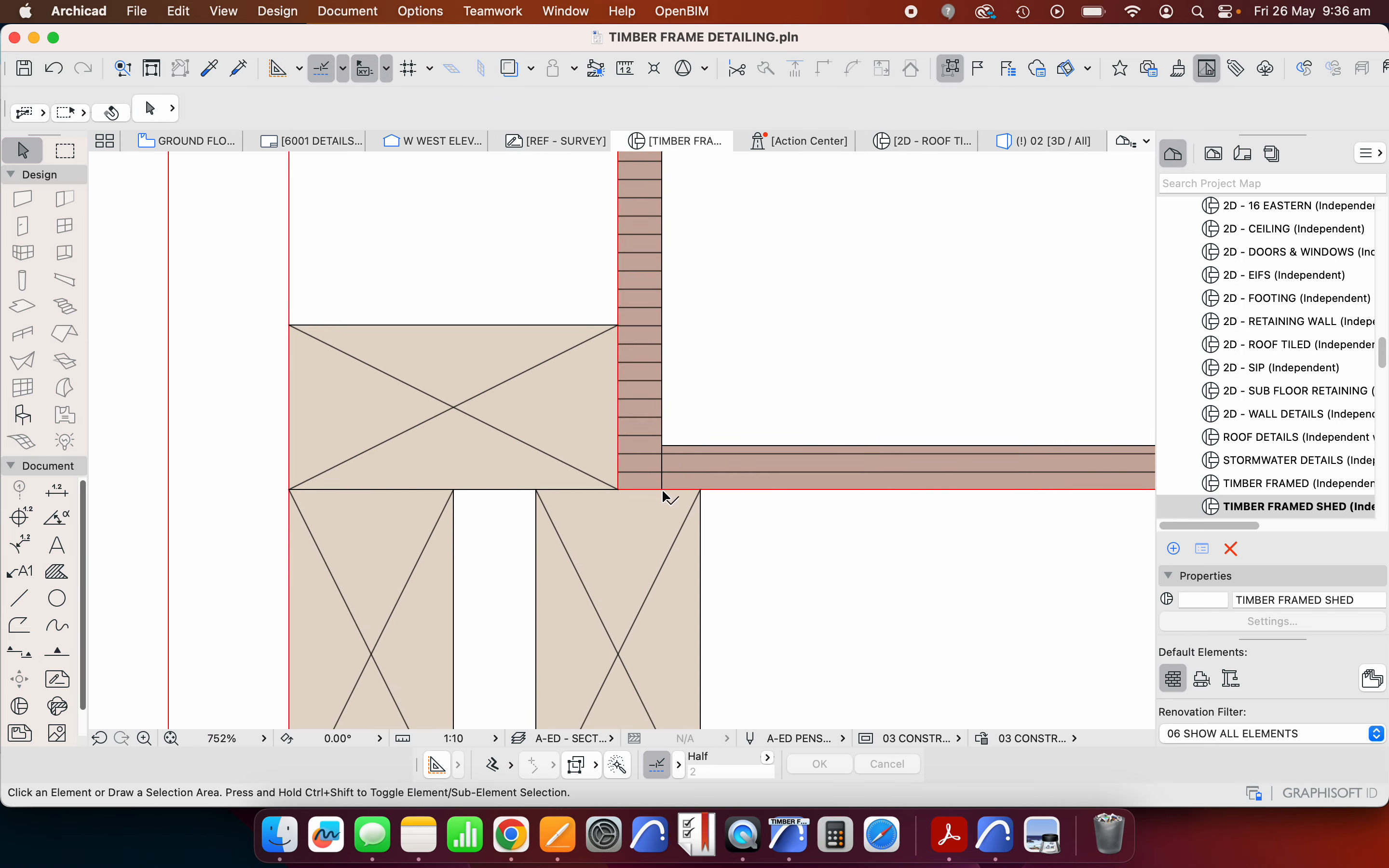
left_click(662, 489)
key("super+d")
left_click(661, 489)
left_click(664, 449)
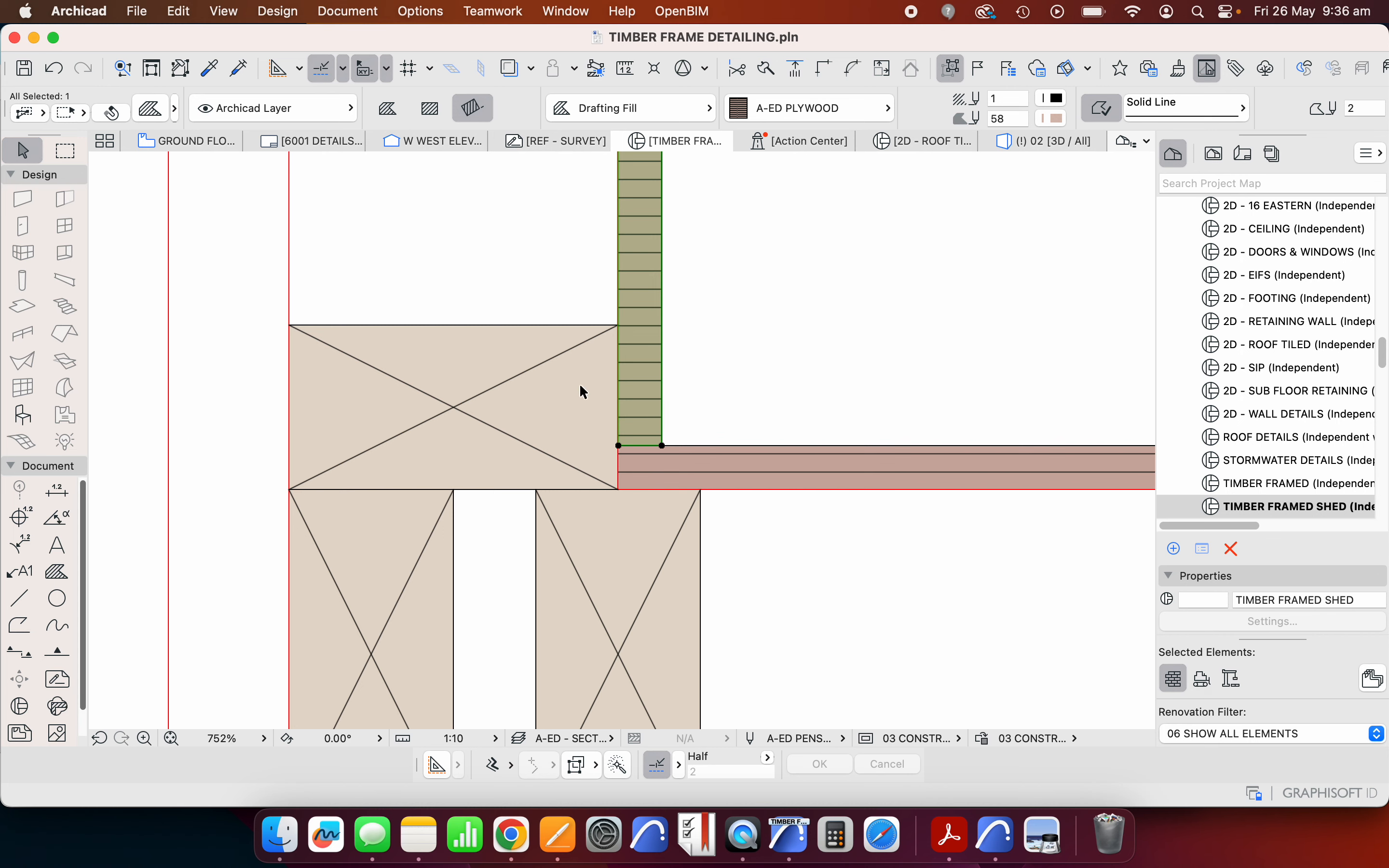
- Turn on Show Area Text for the left wall's lowest plywood fill and give its pattern its own adjustable origin and direction
scroll(678, 543, "down", 1)
scroll(673, 537, "down", 3)
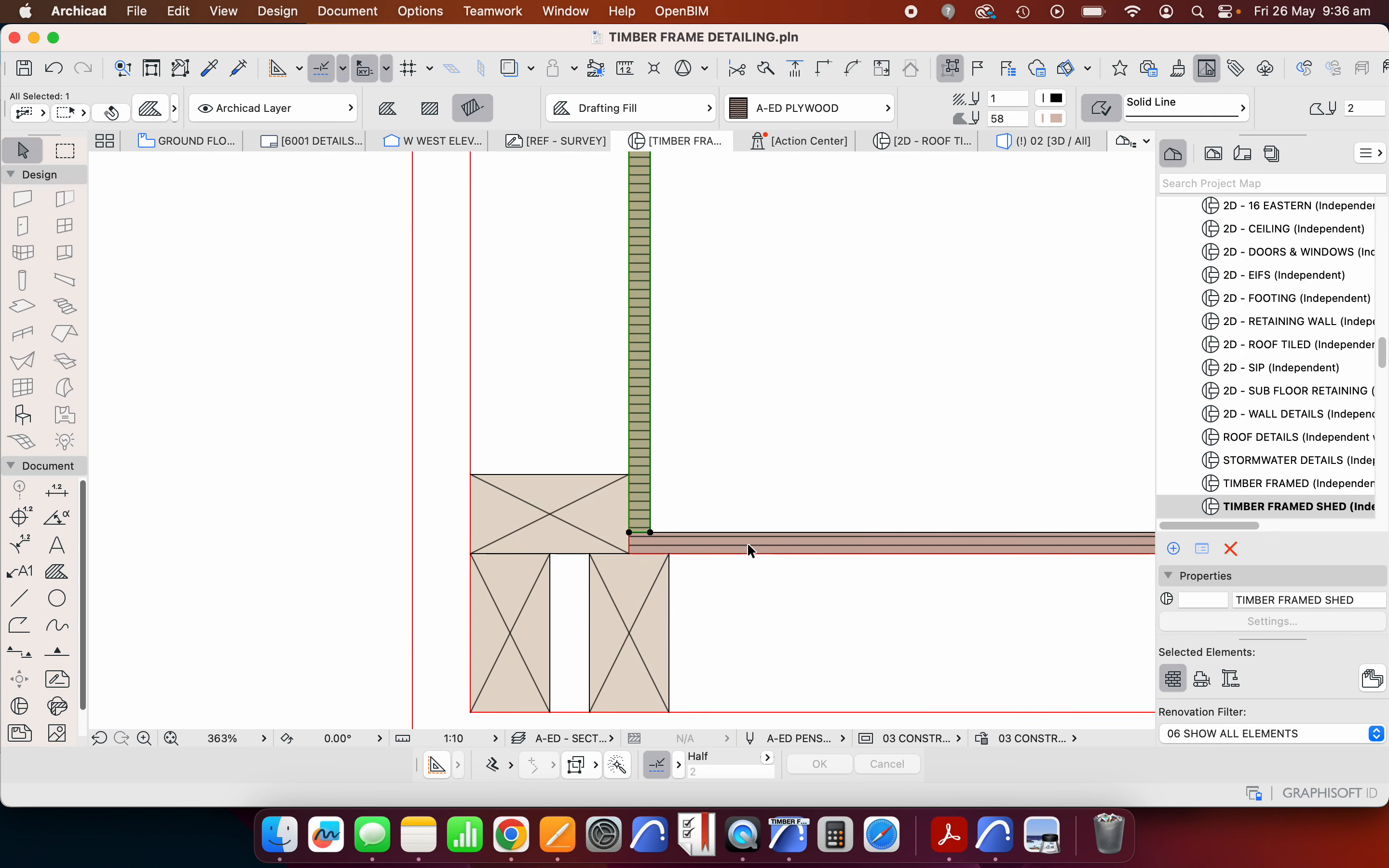
scroll(539, 485, "down", 8)
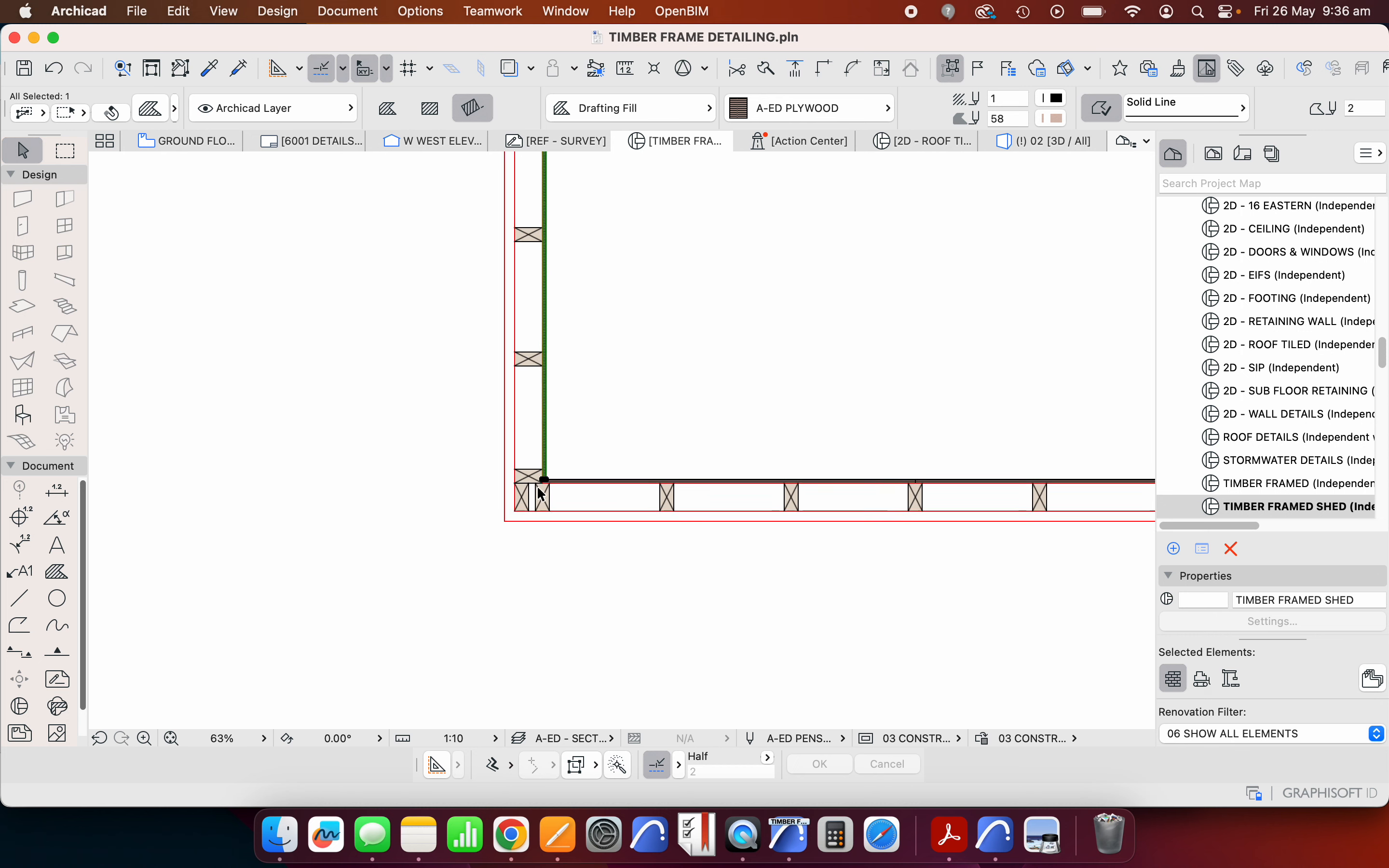
scroll(540, 489, "up", 7)
scroll(540, 488, "up", 2)
left_click(150, 108)
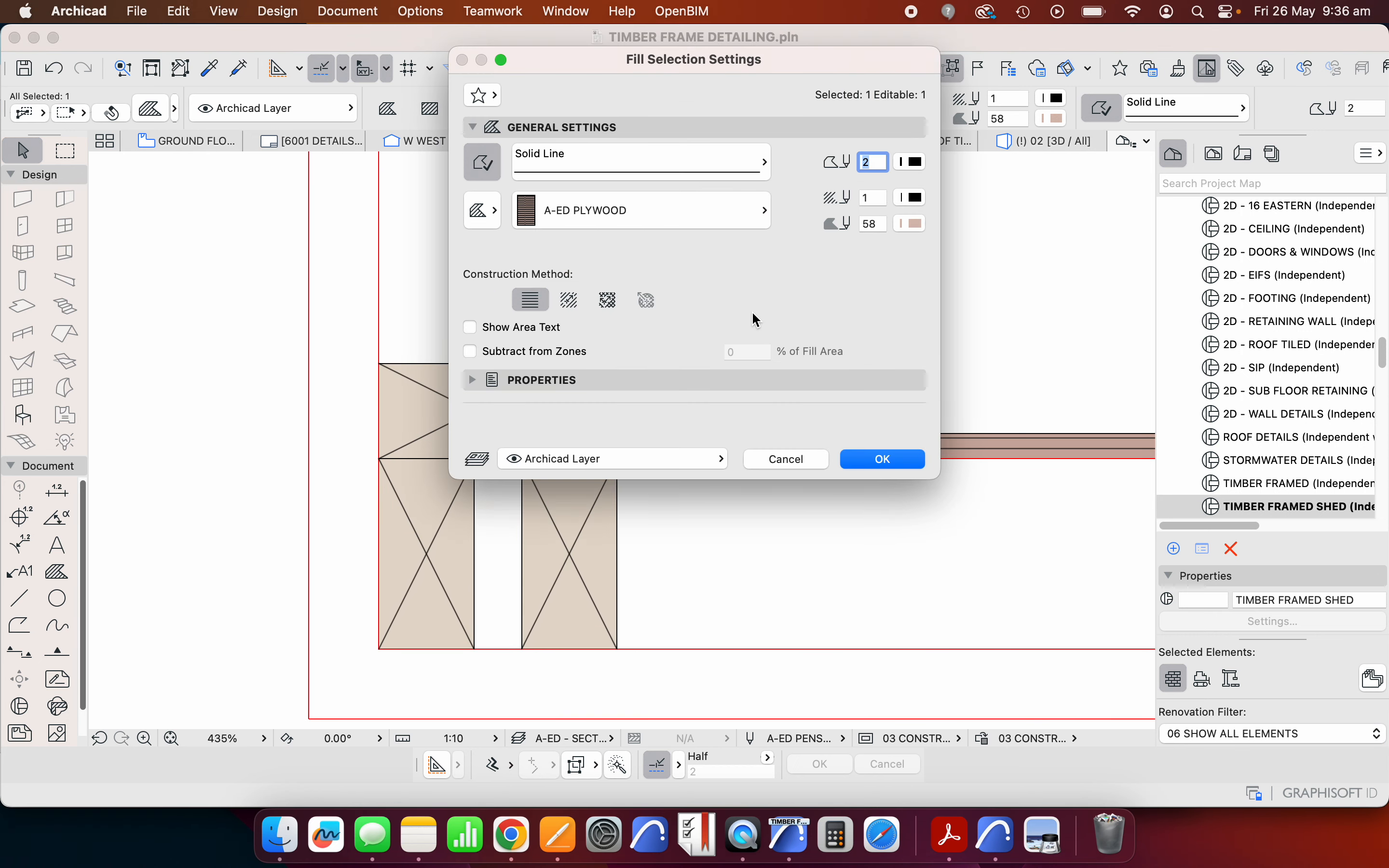
left_click(557, 329)
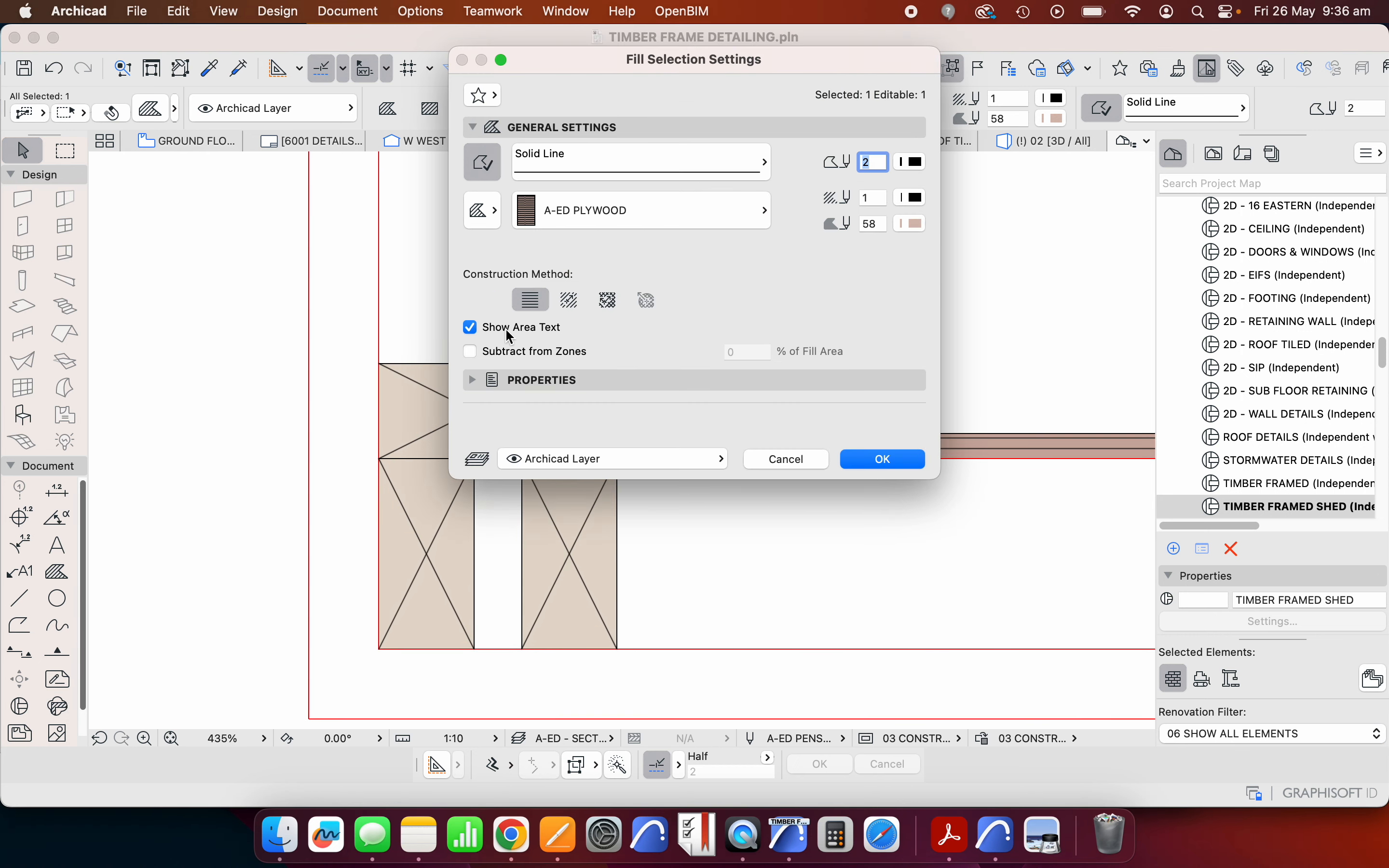
left_click(885, 461)
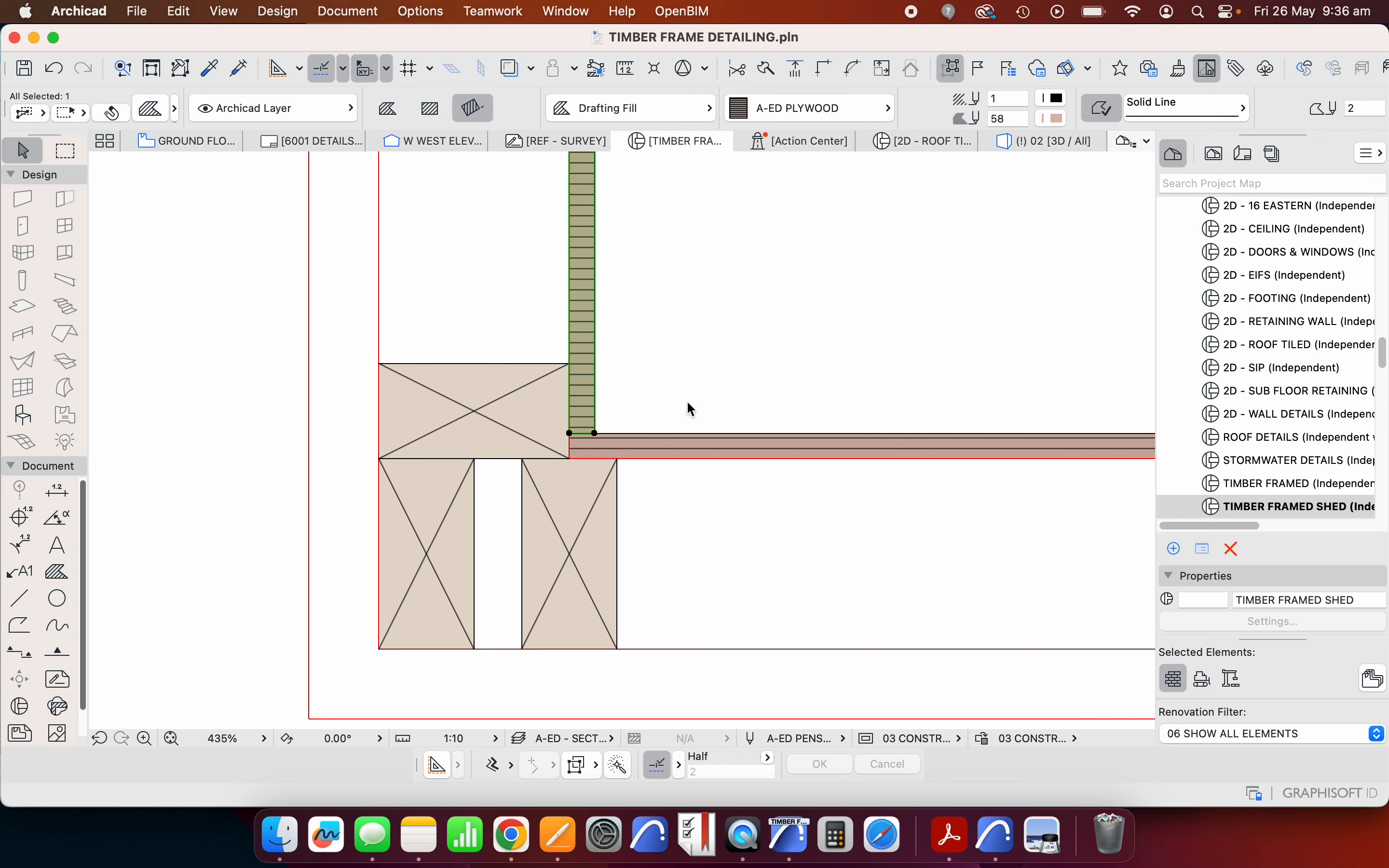
left_click(162, 118)
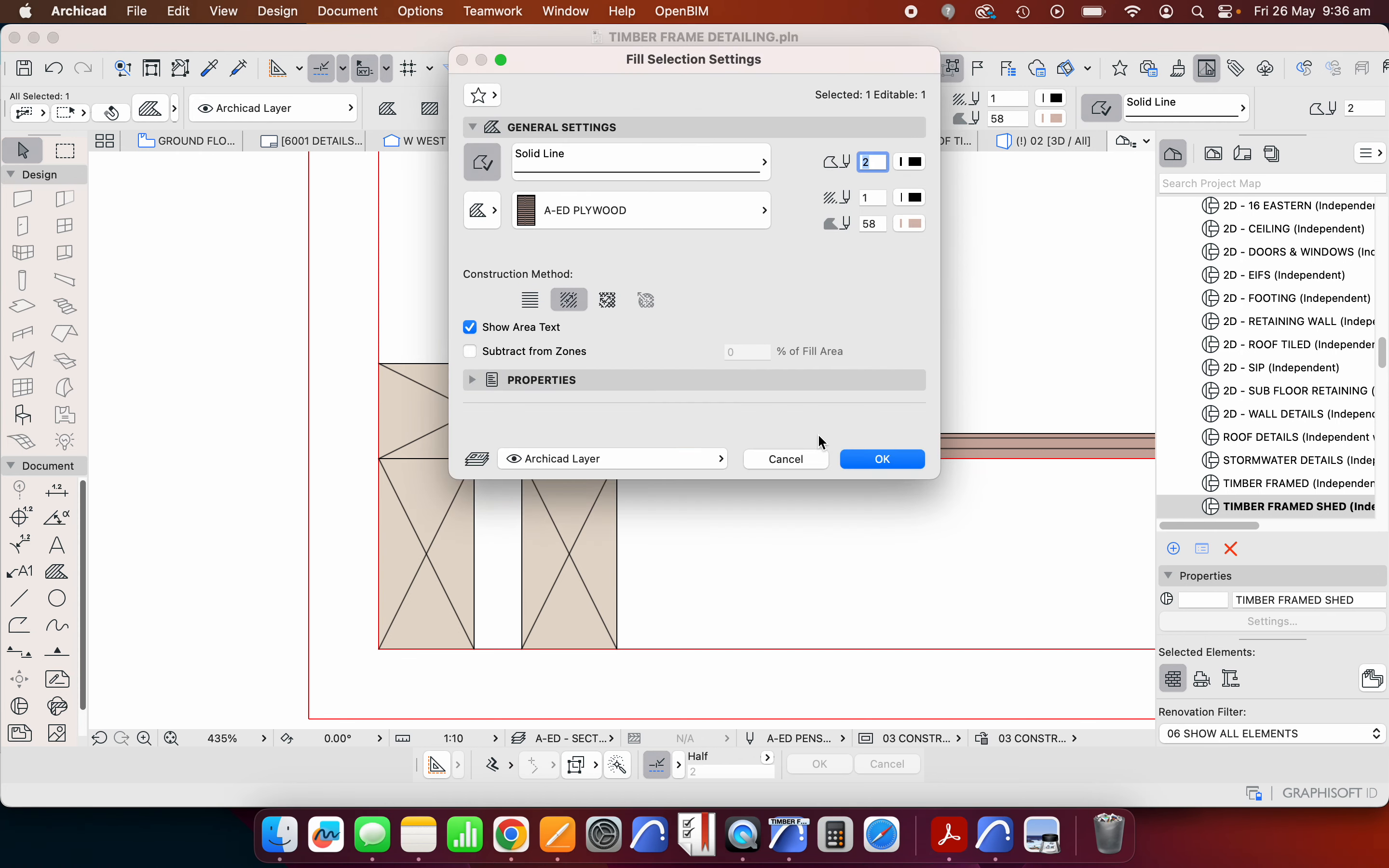
left_click(867, 462)
- Move the plywood fill's pattern origin down the sheet and rotate its direction handle to vertical, so the layers run along the wall
scroll(632, 585, "down", 5)
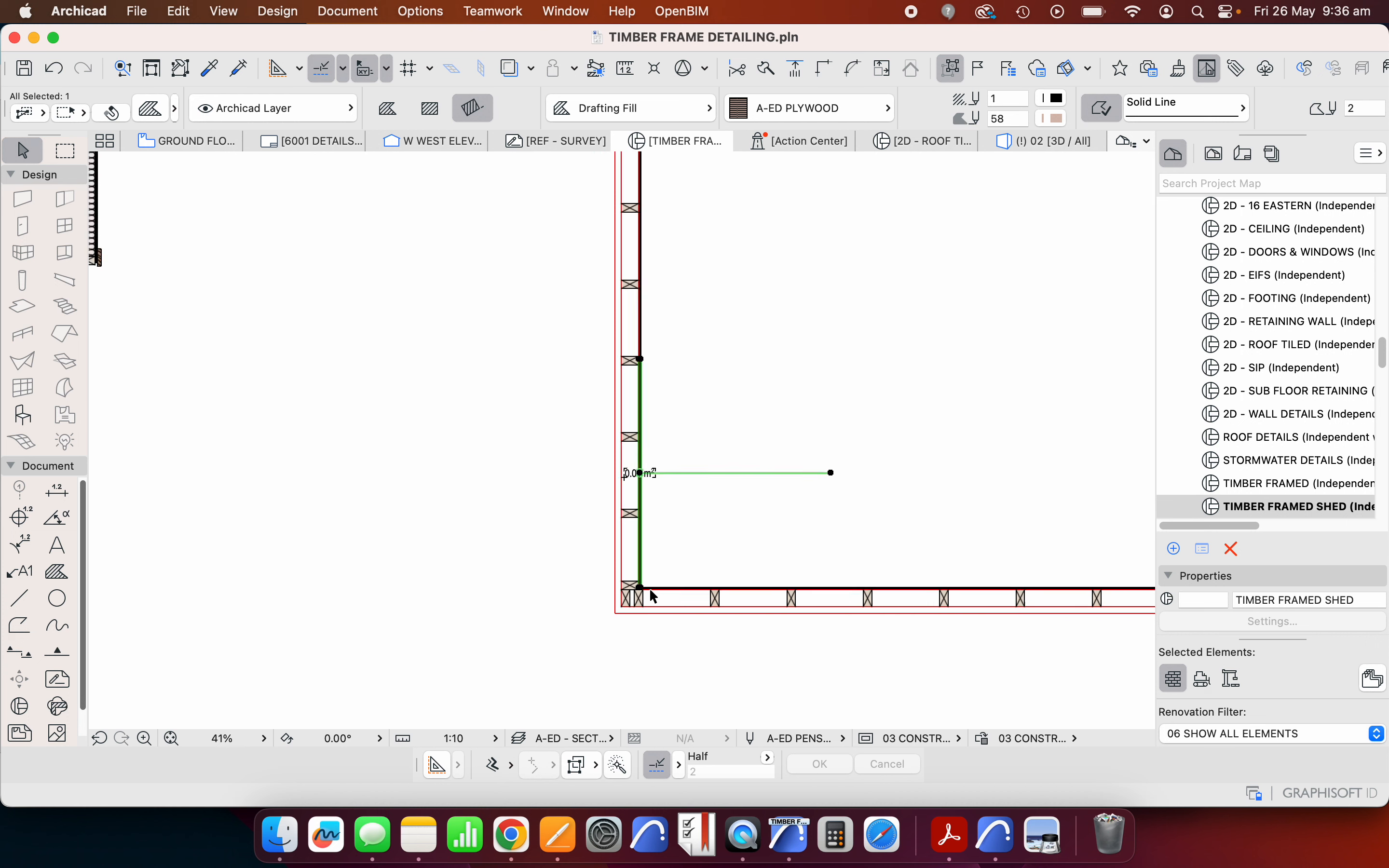
scroll(631, 383, "up", 3)
left_click(597, 250)
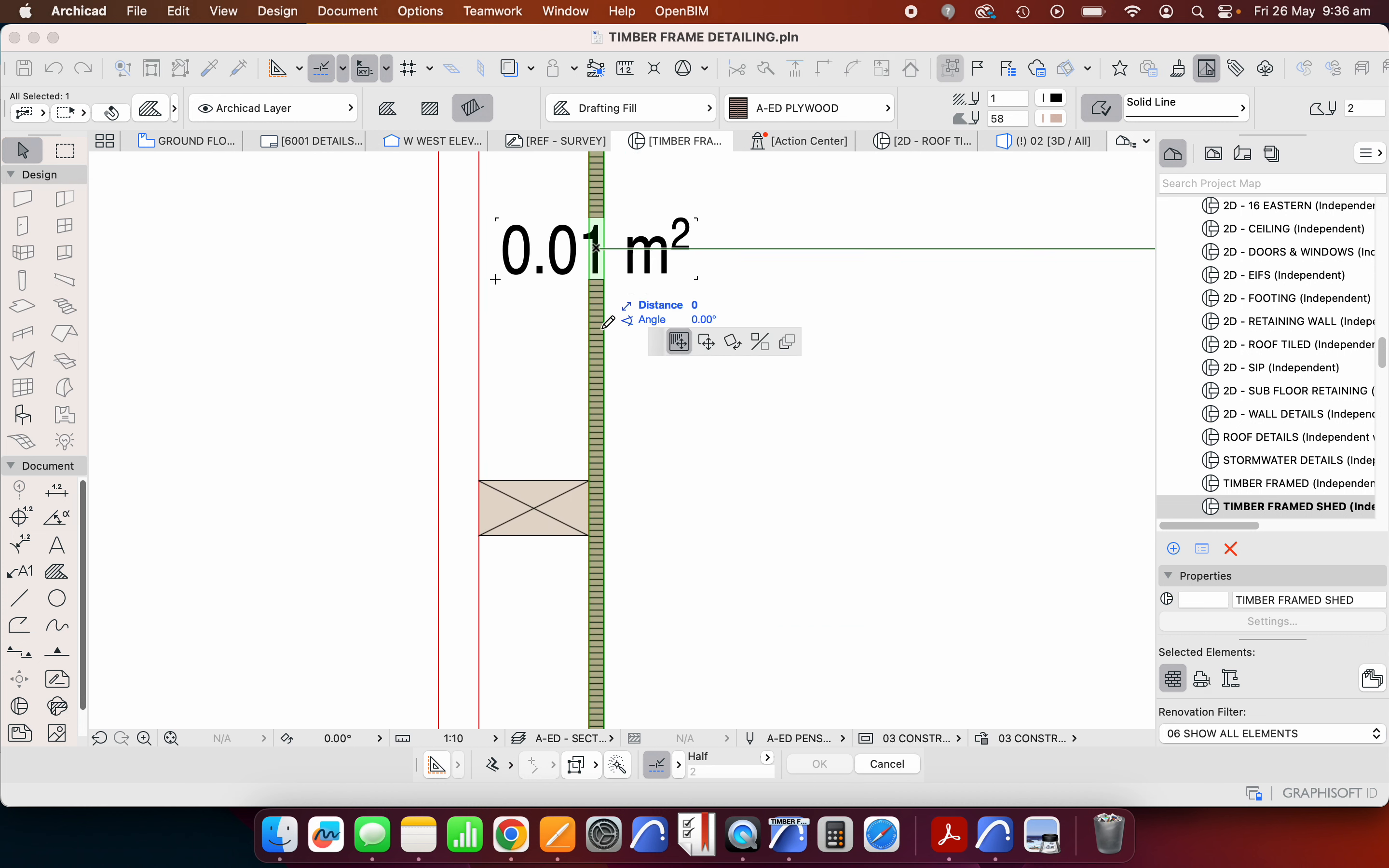
left_click(591, 600)
scroll(514, 482, "down", 4)
scroll(474, 456, "down", 3)
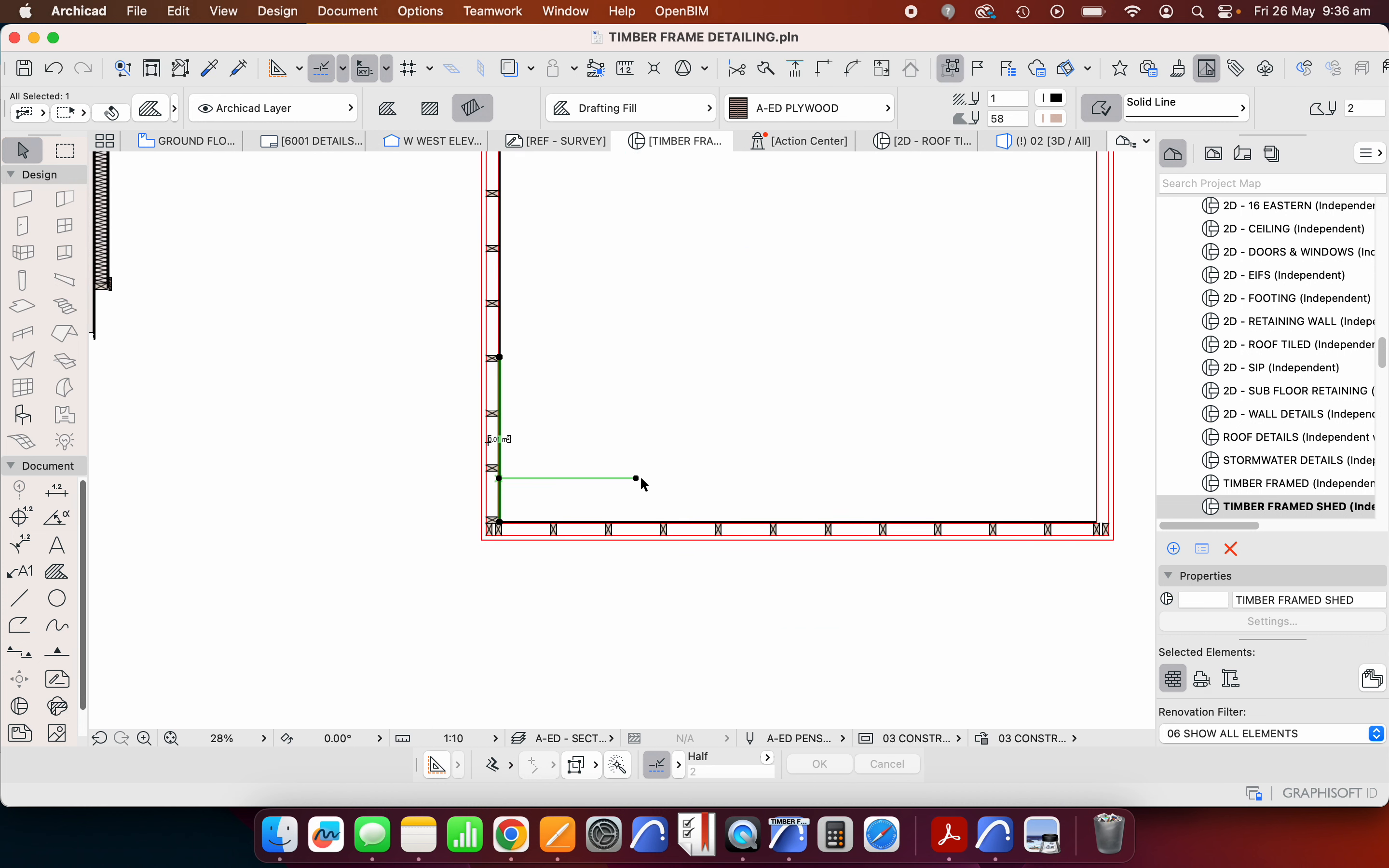
left_click(636, 479)
scroll(551, 469, "up", 6)
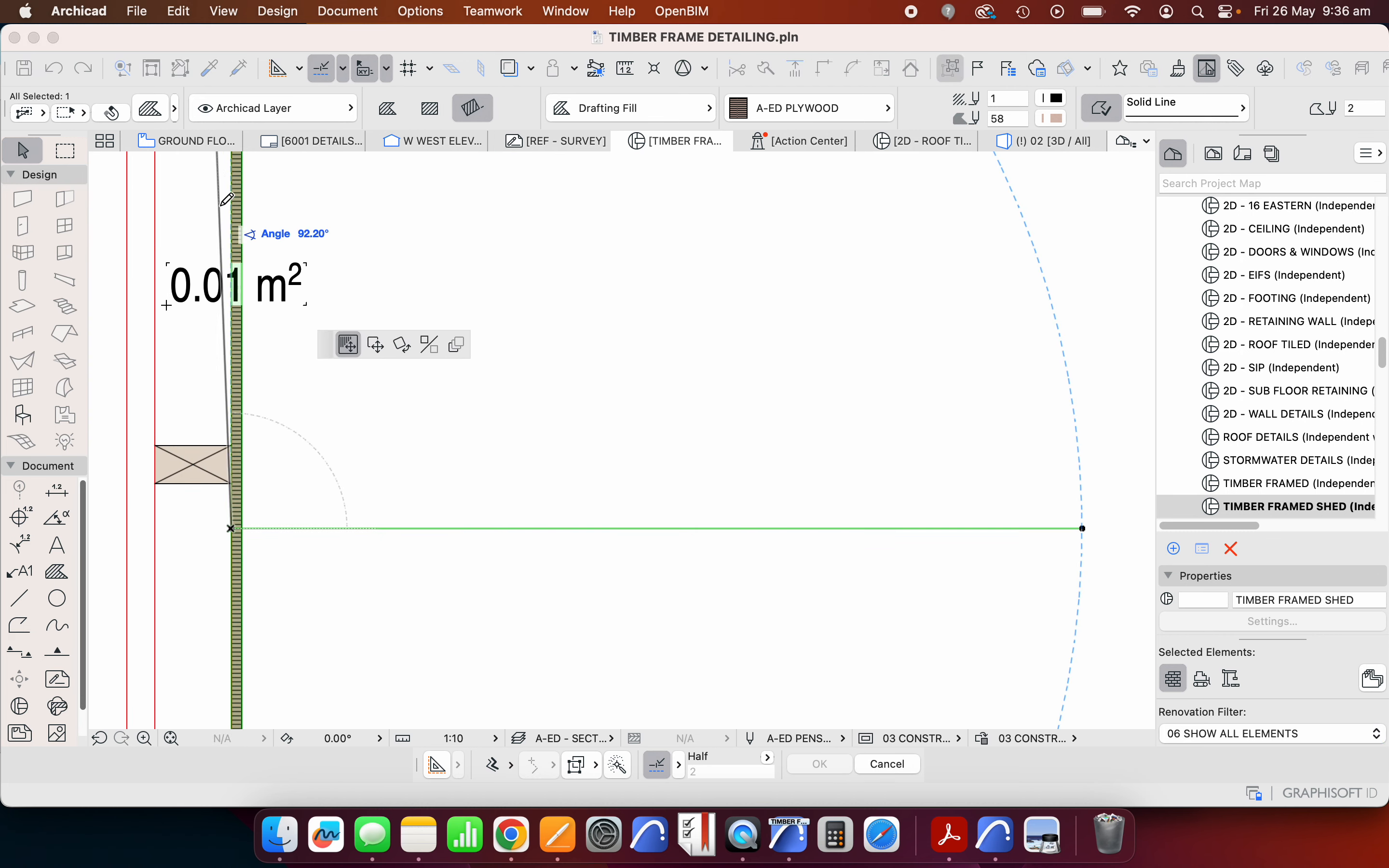
left_click(232, 201)
- Remove the area text from the left wall's lowest plywood sheet and deselect the sheet
left_click(167, 306)
key("BackSpace")
scroll(304, 365, "down", 3)
scroll(296, 481, "up", 5)
left_click(407, 471)
scroll(407, 471, "down", 6)
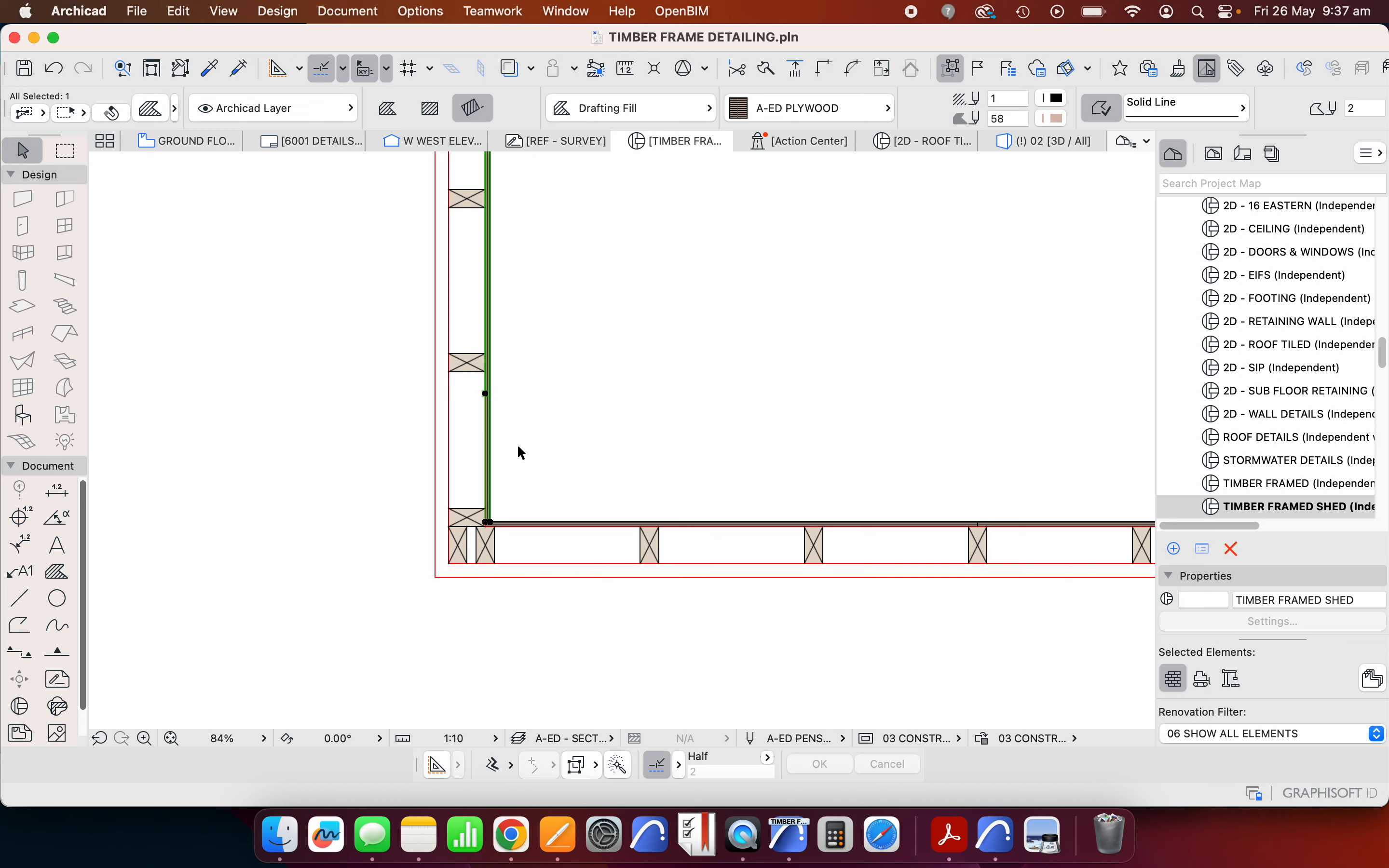
scroll(470, 522, "up", 4)
scroll(463, 554, "down", 5)
key("Escape")
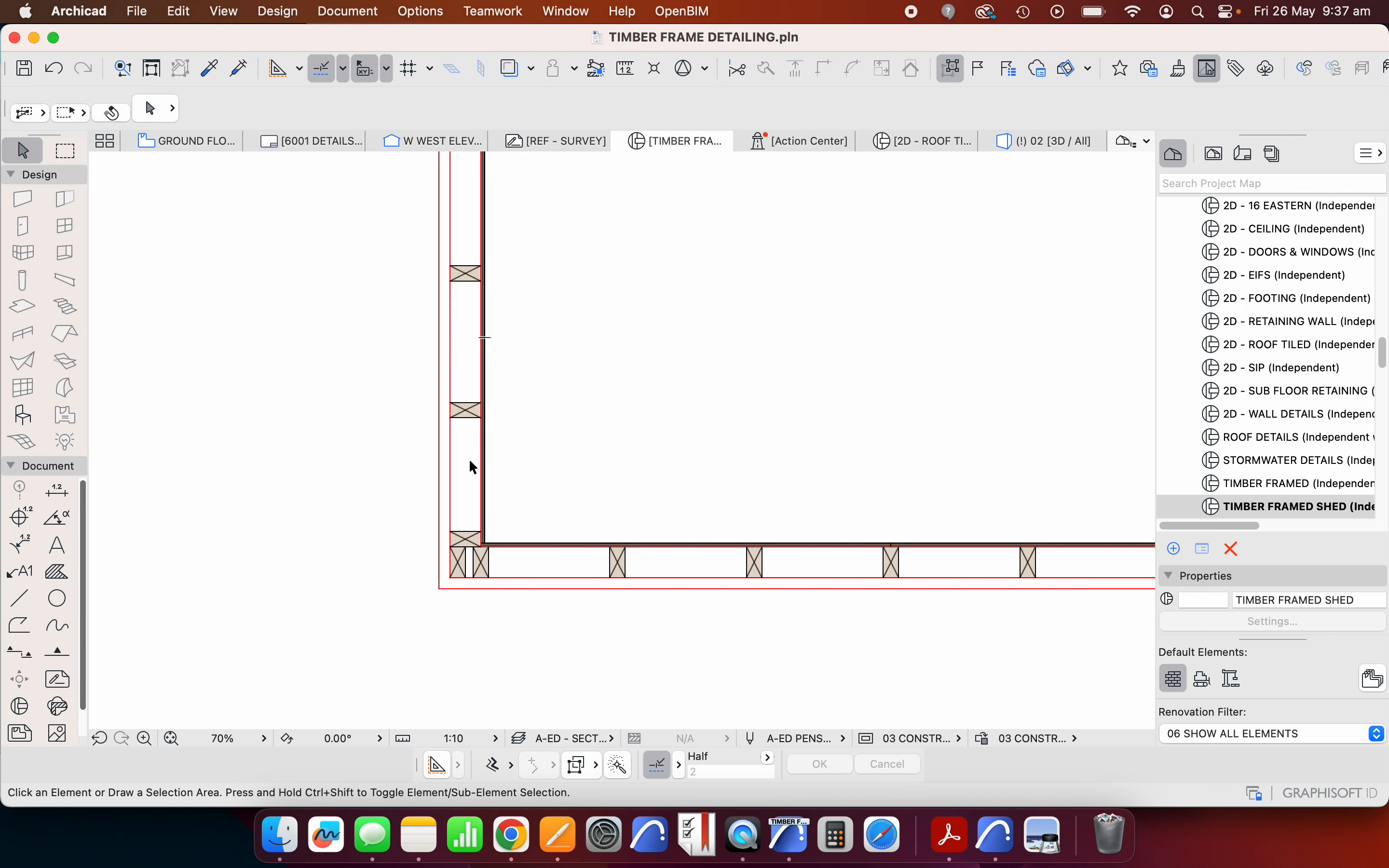
- Delete the left wall's remaining plywood sheets above the lowest one, which still have the crosswise pattern
scroll(466, 409, "up", 4)
scroll(465, 401, "up", 2)
scroll(480, 530, "down", 5)
scroll(474, 350, "up", 4)
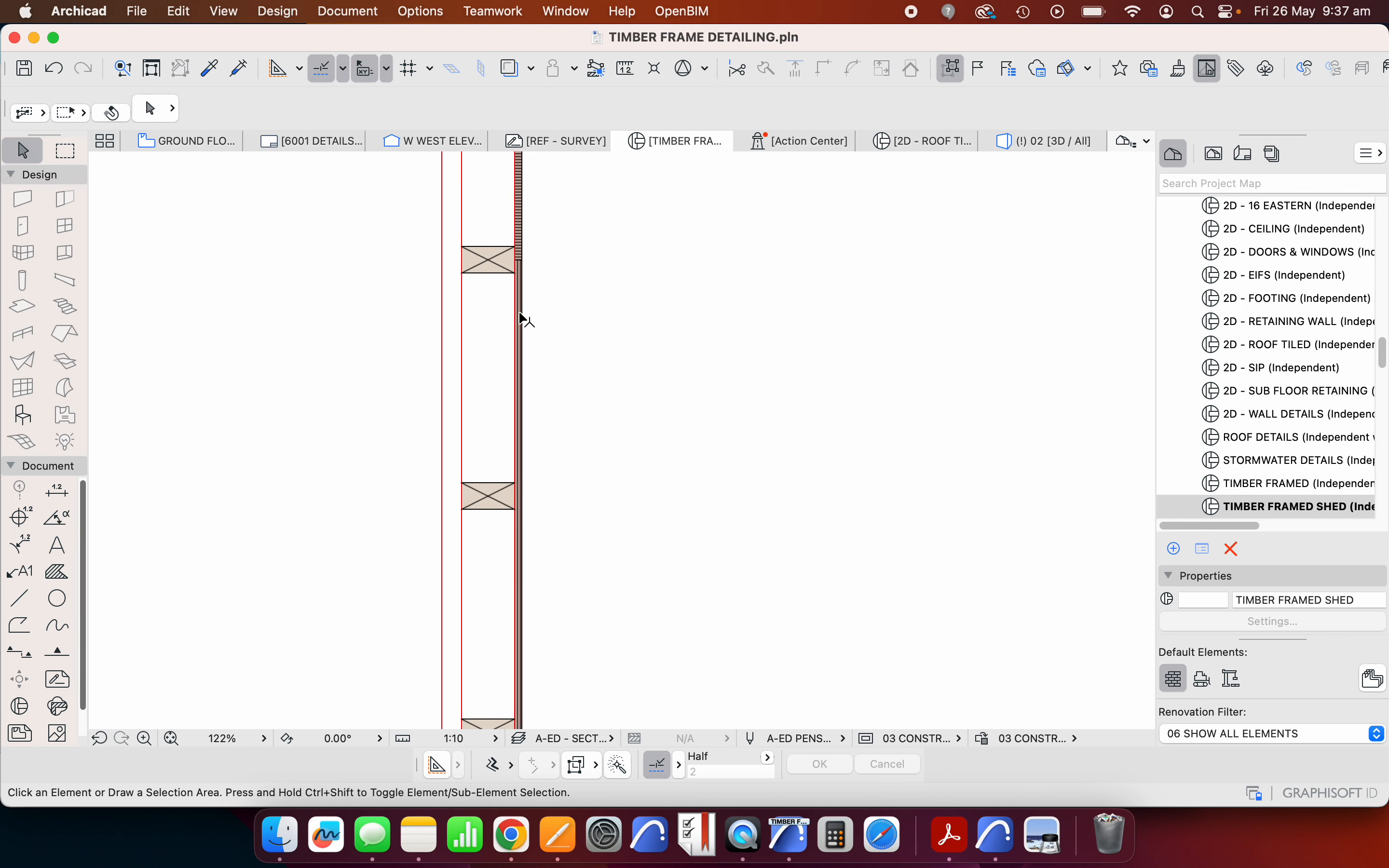
scroll(507, 285, "up", 5)
left_click(564, 211)
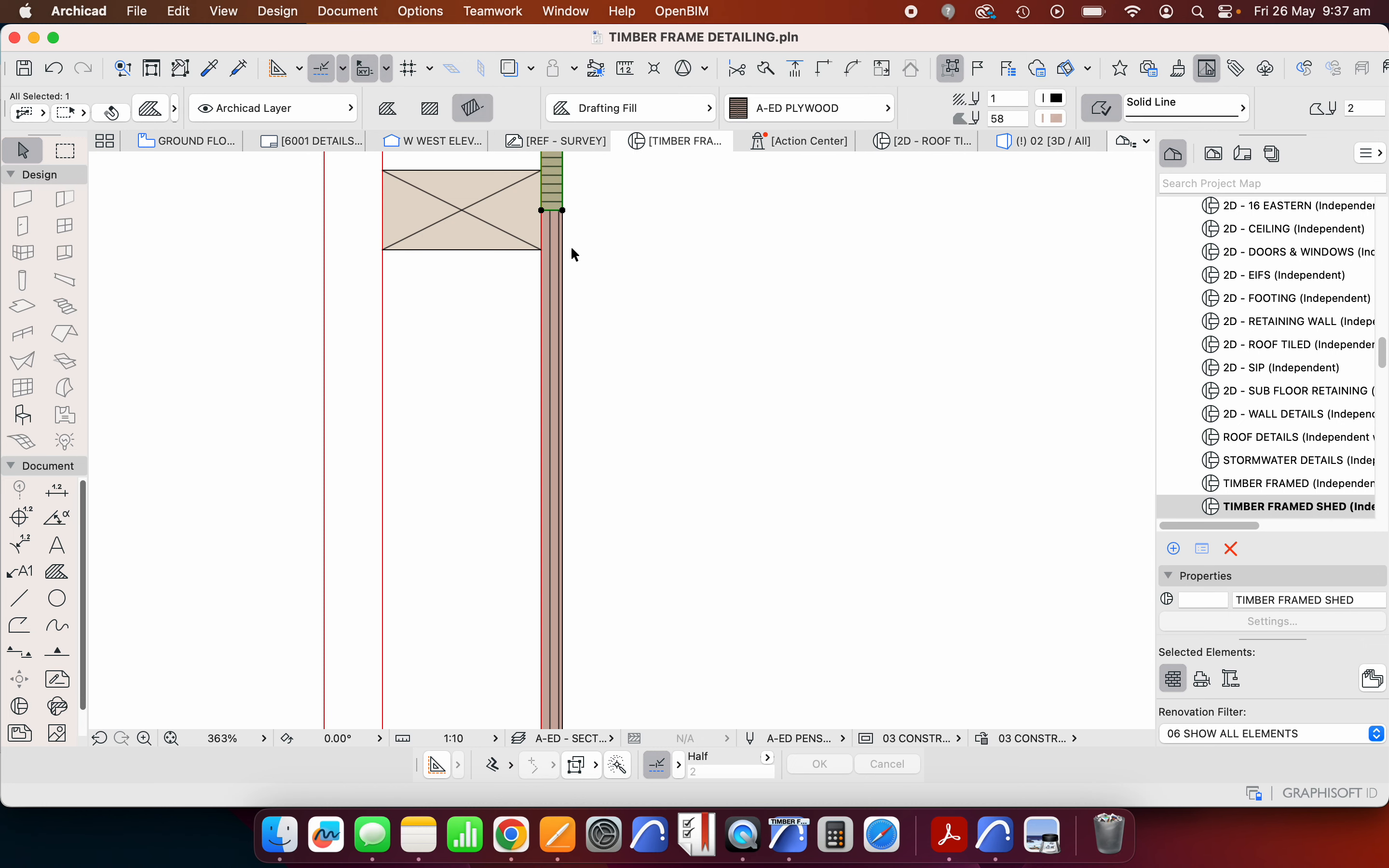
left_click(587, 356)
scroll(546, 332, "down", 5)
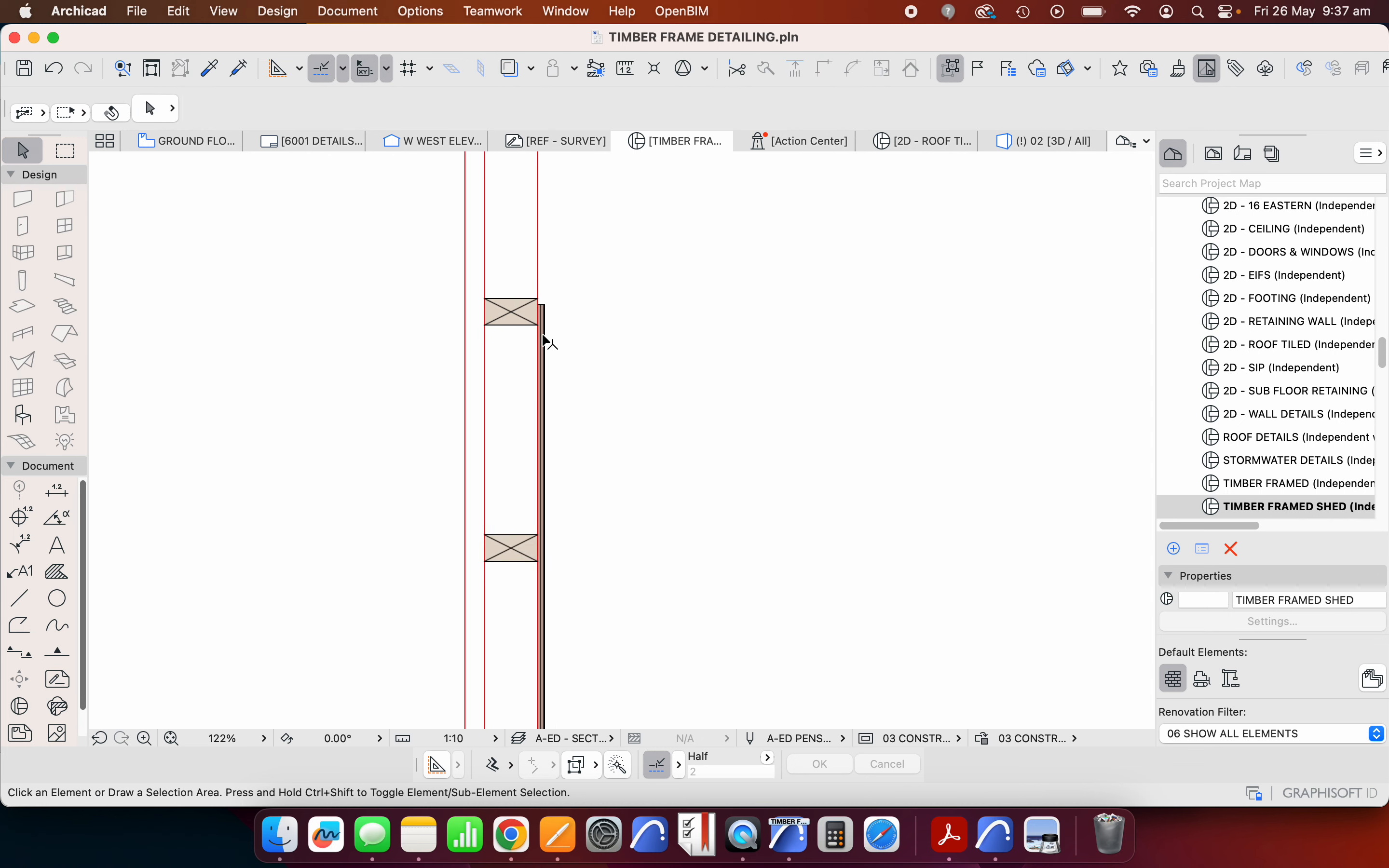
scroll(546, 341, "up", 2)
scroll(542, 450, "down", 5)
scroll(534, 279, "up", 4)
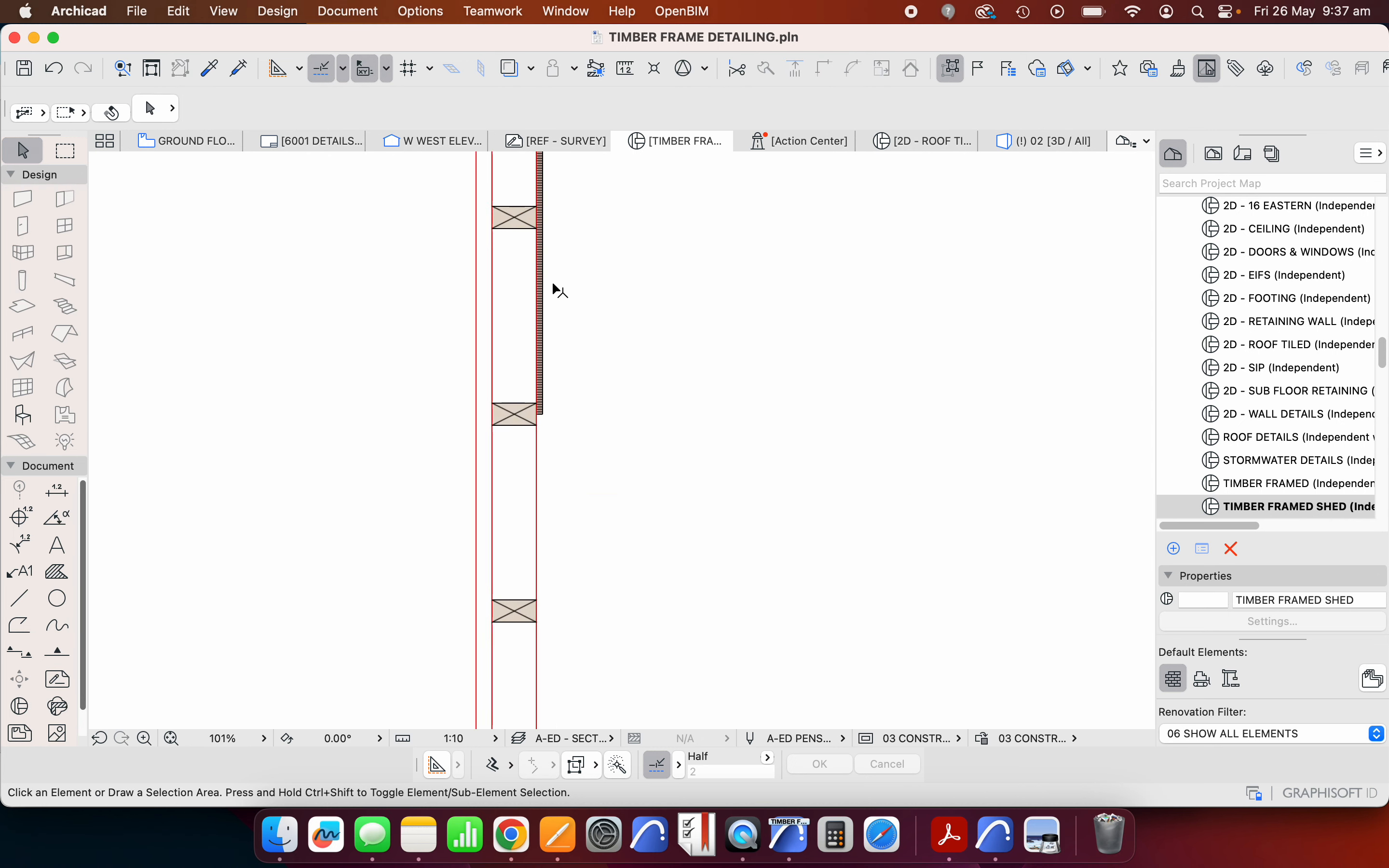
left_click(543, 291)
left_click(560, 332)
- Delete the left wall's surplus studs at the frame's upper left corner
scroll(570, 369, "down", 5)
scroll(567, 316, "up", 10)
left_click_drag(530, 307, 564, 488)
key("Delete")
scroll(561, 591, "down", 3)
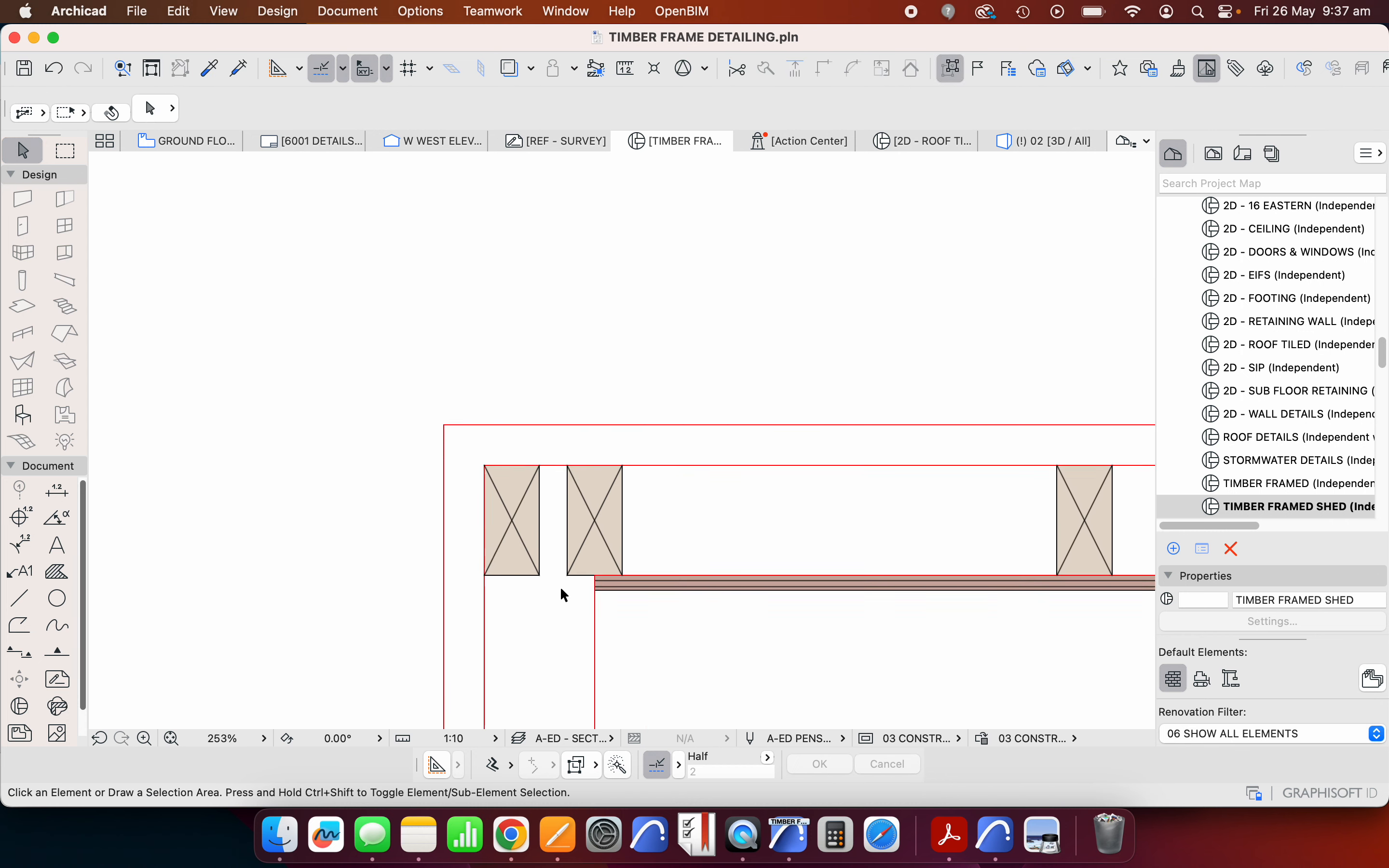
- Delete the stray studs and plywood piece left above the frame's upper left corner
scroll(564, 596, "down", 4)
left_click(597, 507)
scroll(597, 507, "down", 2)
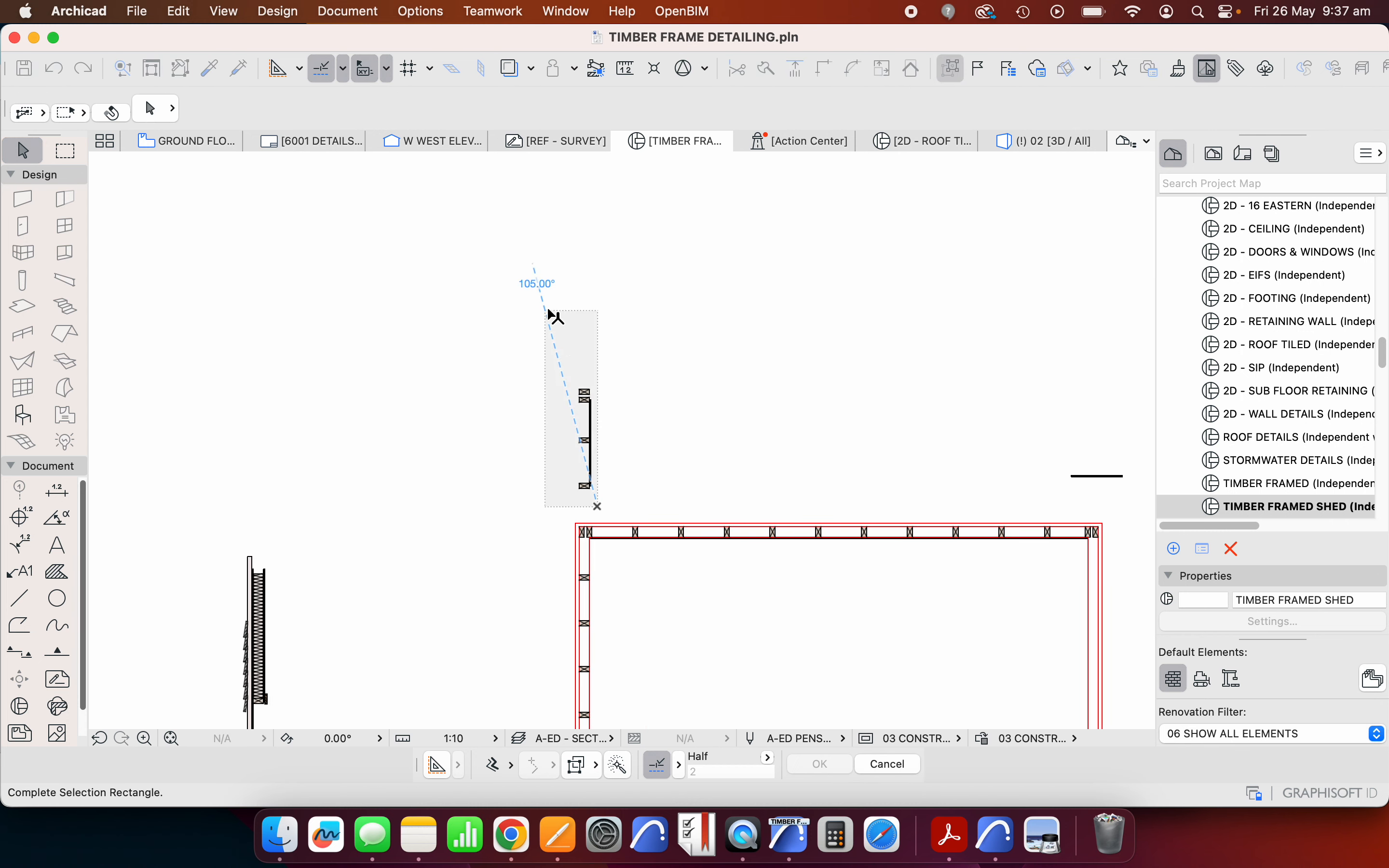
left_click(549, 313)
- Delete the left wall's studs above the lowest one, keeping the plywood sheet
scroll(586, 475, "up", 3)
scroll(504, 296, "up", 2)
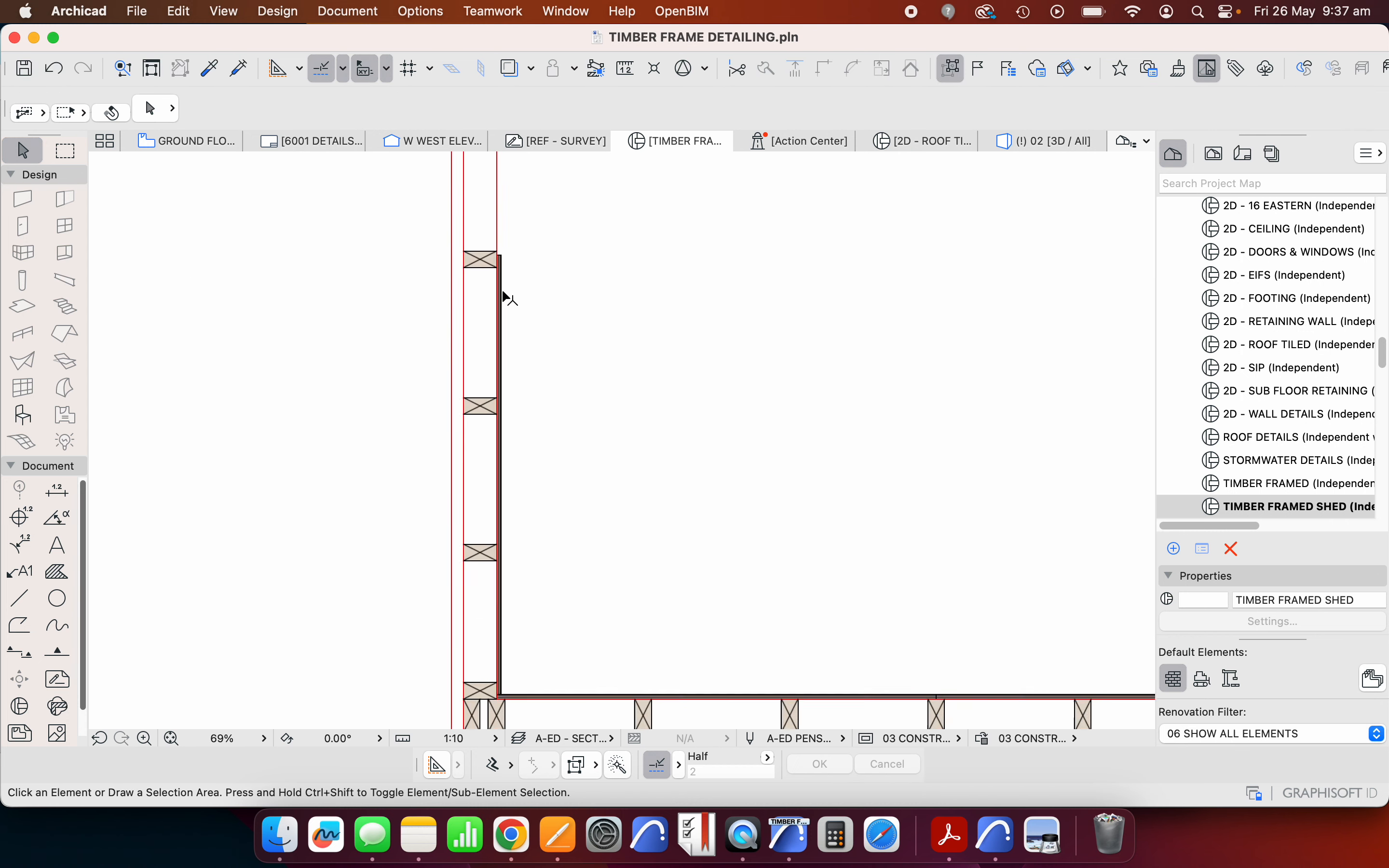
scroll(525, 485, "down", 2)
scroll(481, 543, "up", 4)
left_click(481, 541)
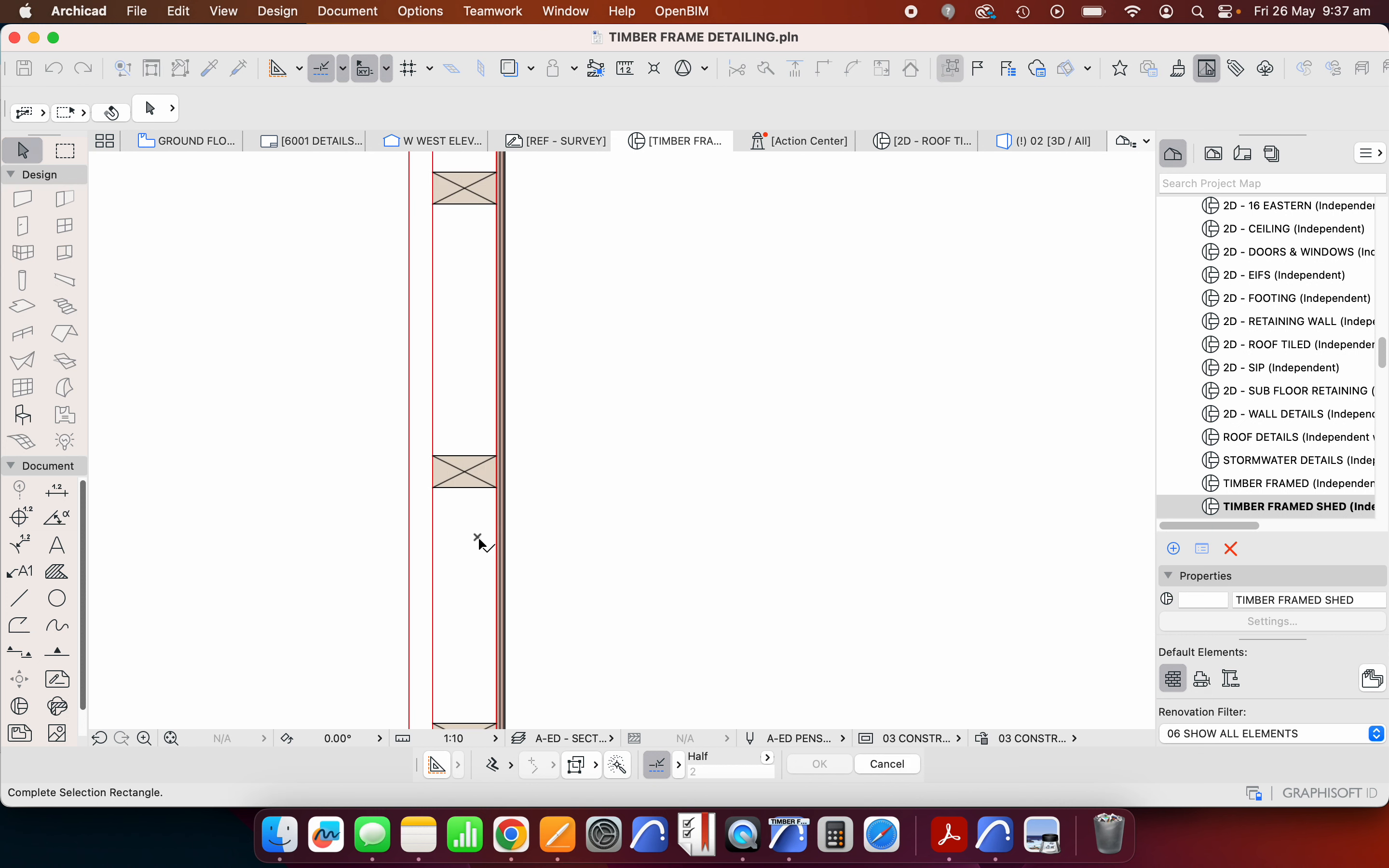
scroll(483, 543, "down", 4)
scroll(495, 320, "up", 6)
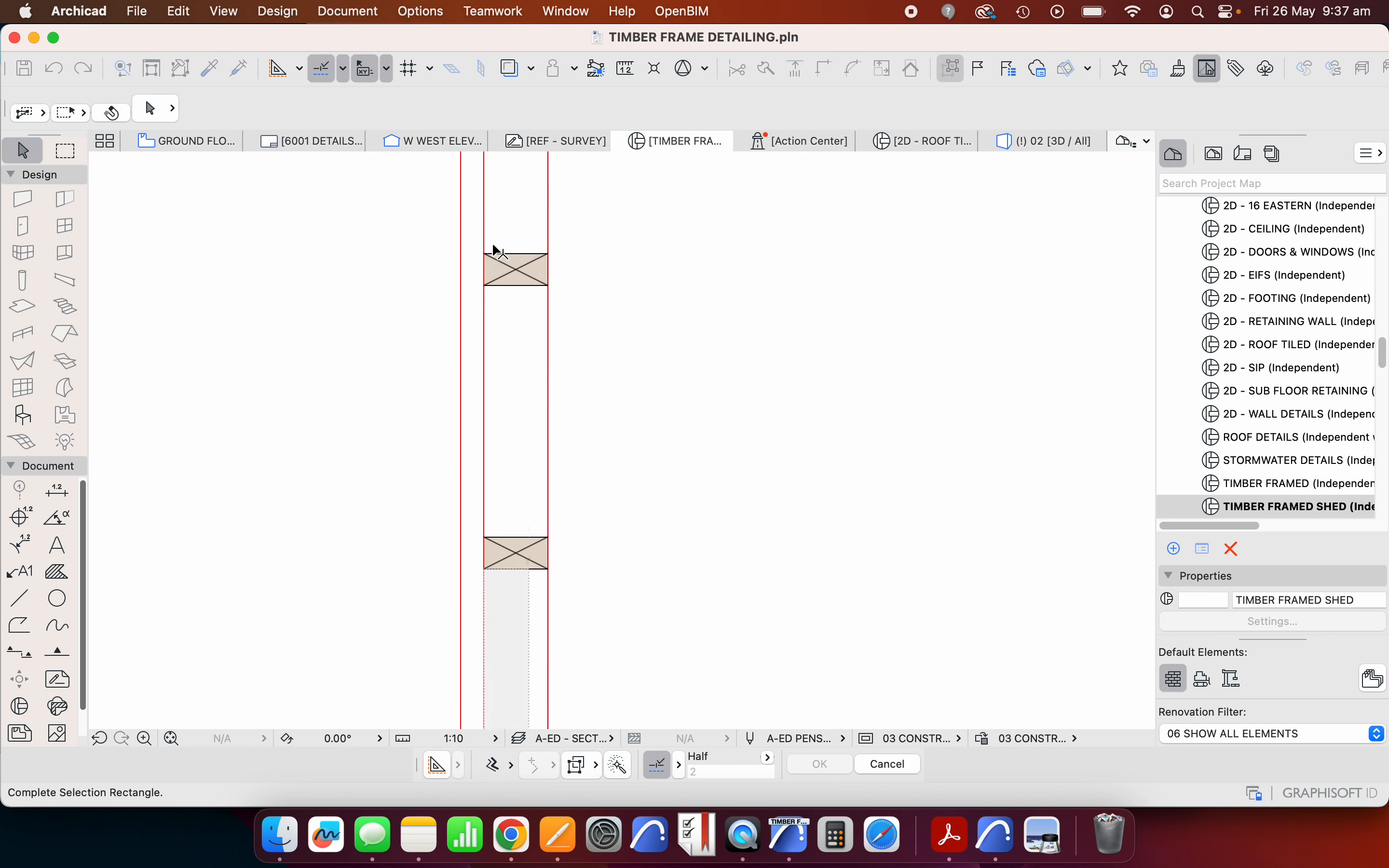
left_click(497, 225)
key("Delete")
- Inspect the left wall's plywood sheet at the lower corner and measure its length from bottom to top
scroll(517, 196, "down", 6)
scroll(516, 402, "up", 3)
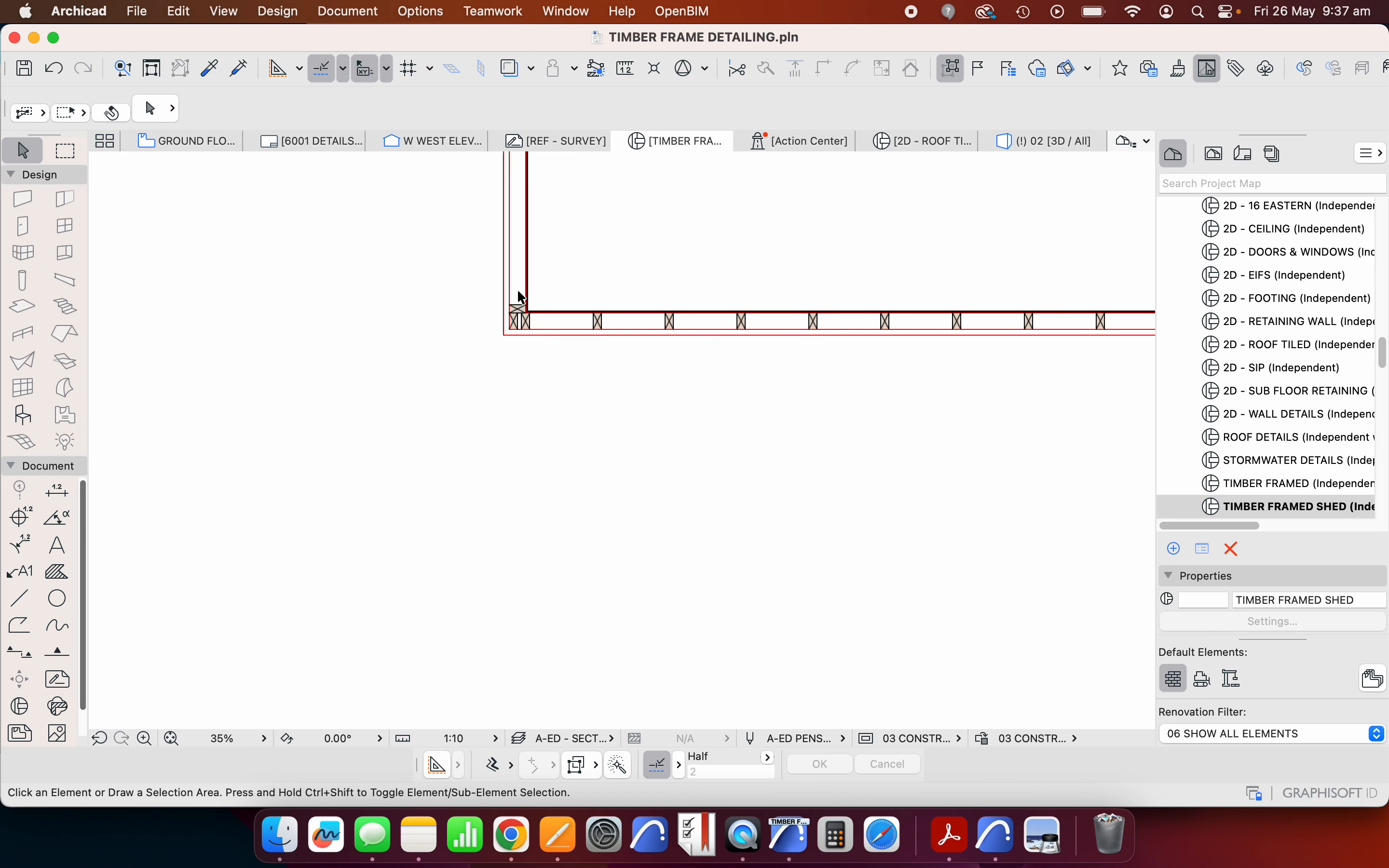
scroll(519, 219, "up", 3)
scroll(527, 350, "up", 4)
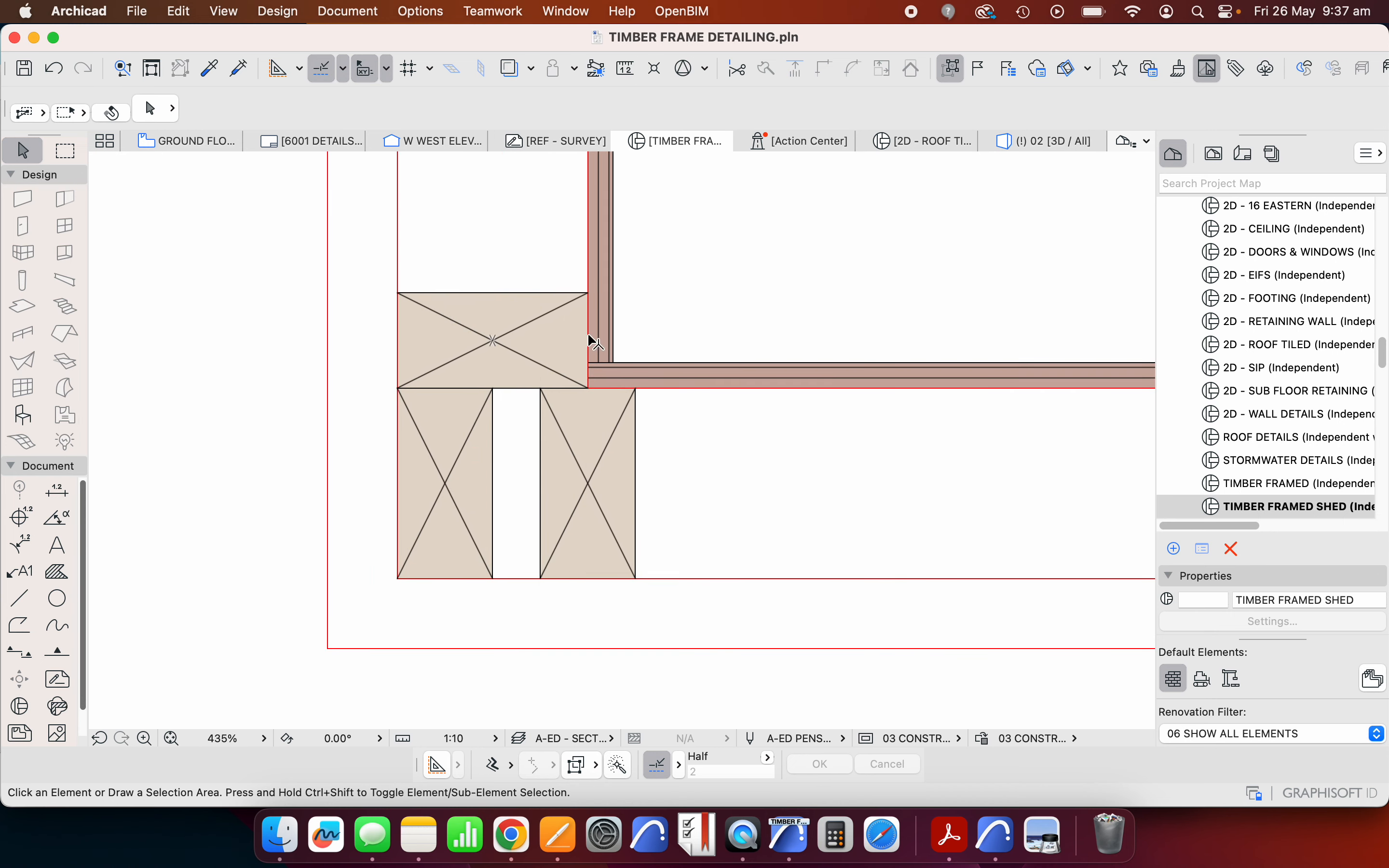
left_click(611, 310)
scroll(604, 473, "down", 5)
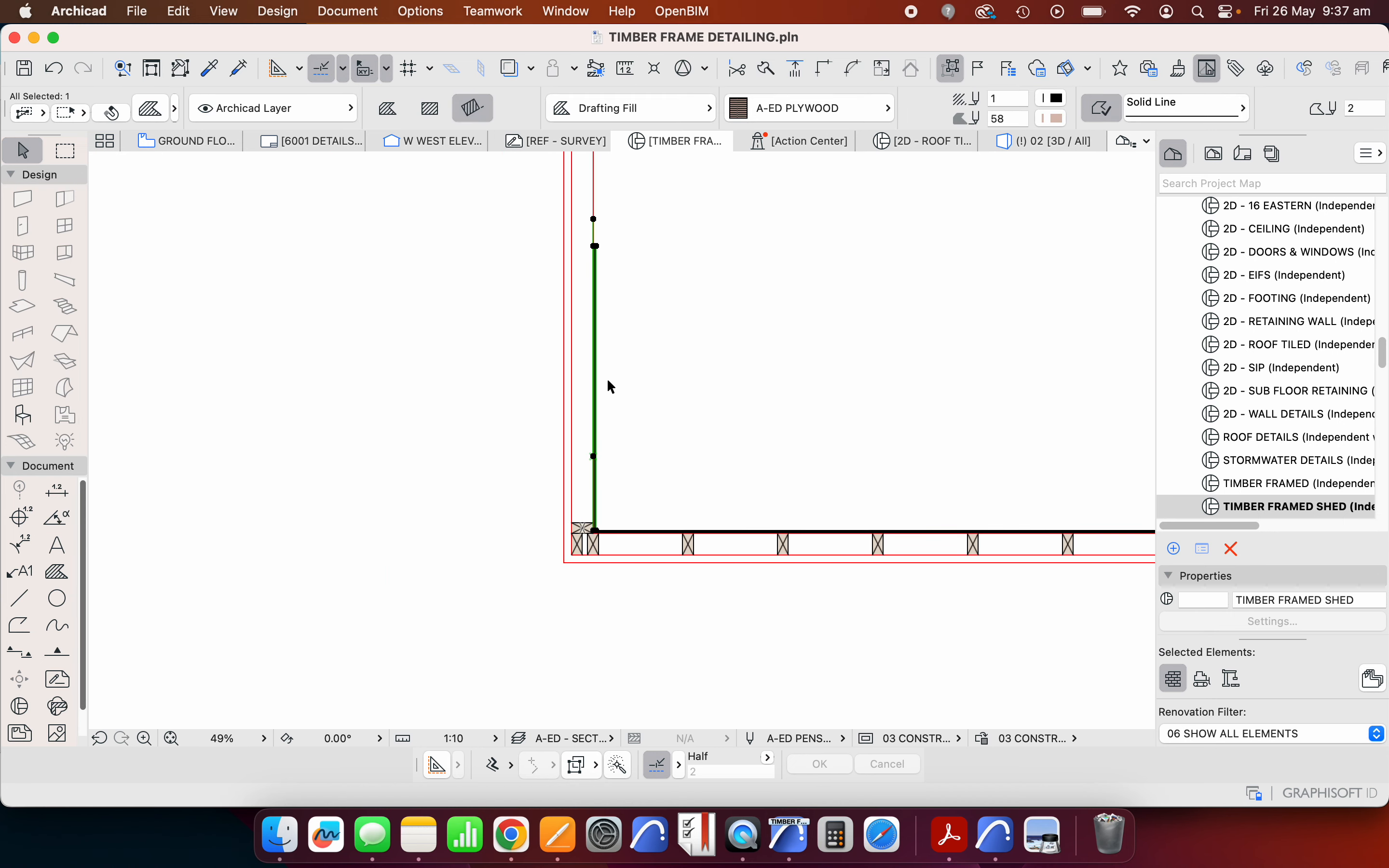
left_click(352, 542)
left_click(19, 600)
scroll(632, 534, "up", 5)
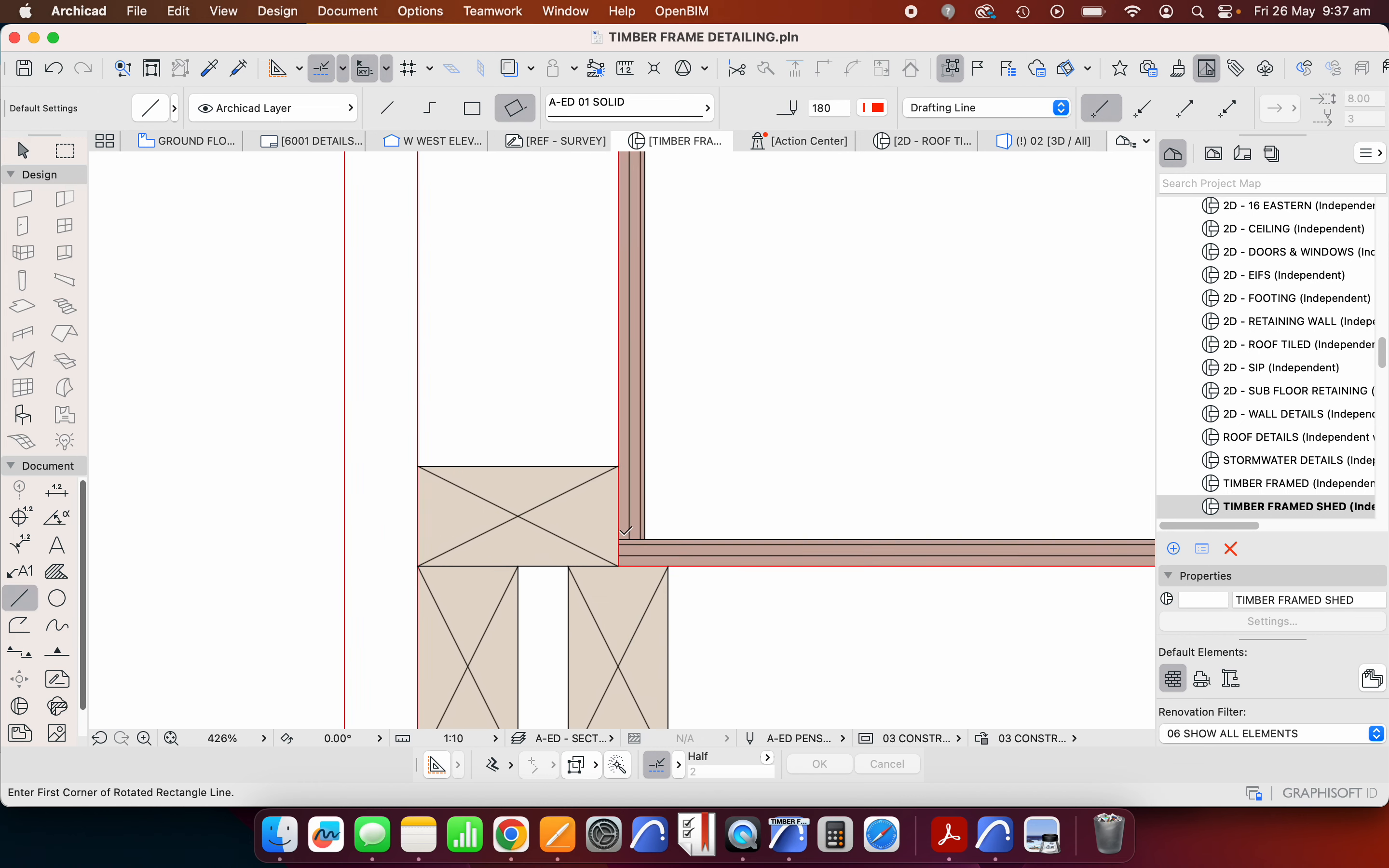
left_click(647, 541)
scroll(631, 551, "down", 3)
scroll(629, 350, "up", 4)
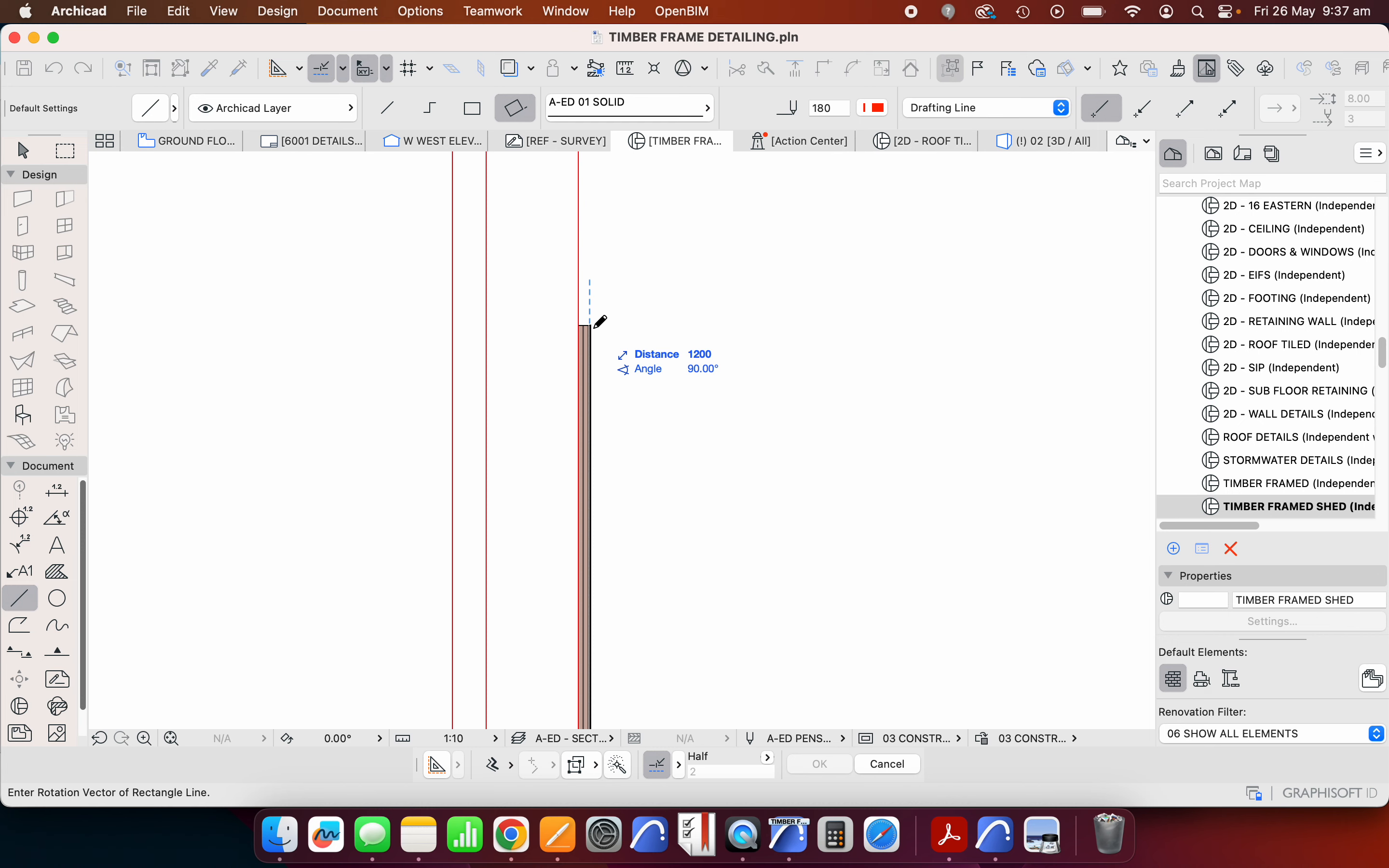
key("Escape")
scroll(589, 263, "down", 5)
scroll(581, 482, "up", 6)
key("Escape")
- Copy the left wall's lowest stud up the wall so it is centred on the plywood sheet's top edge
left_click(534, 363)
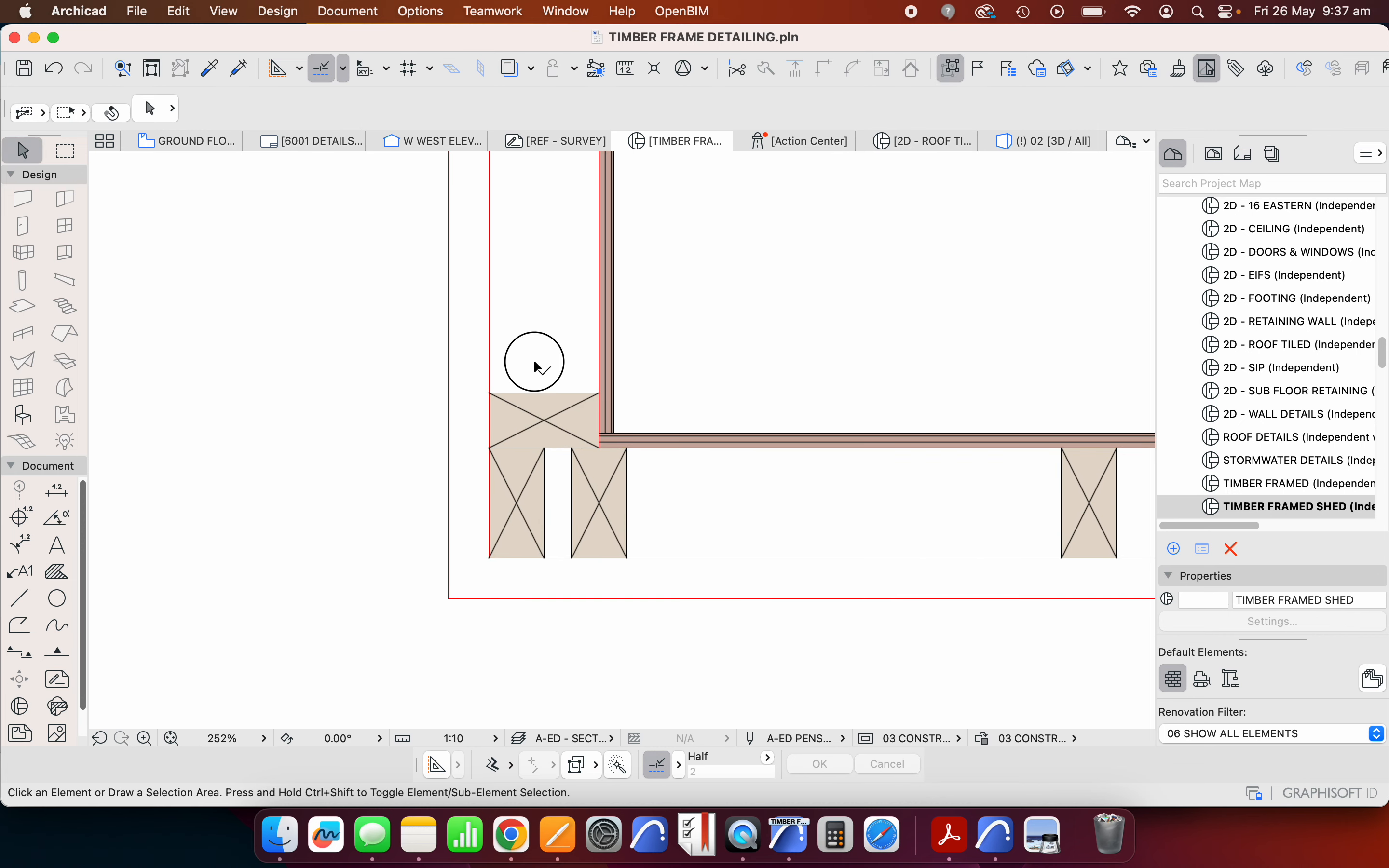
left_click(558, 434)
right_click(301, 350)
left_click(449, 519)
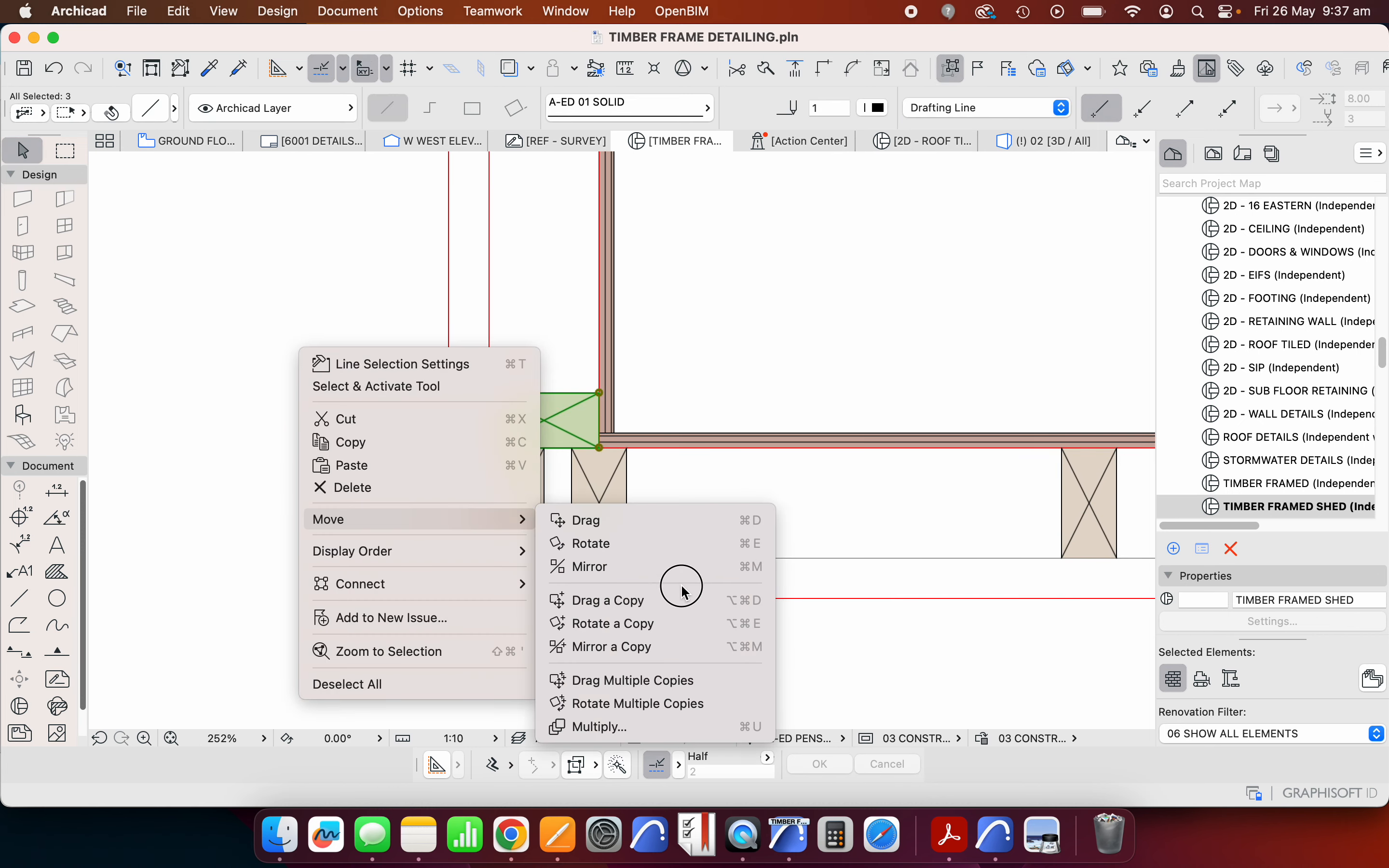
left_click(683, 595)
left_click(550, 450)
scroll(542, 573, "down", 3)
scroll(537, 376, "up", 5)
left_click(617, 331)
scroll(603, 322, "down", 3)
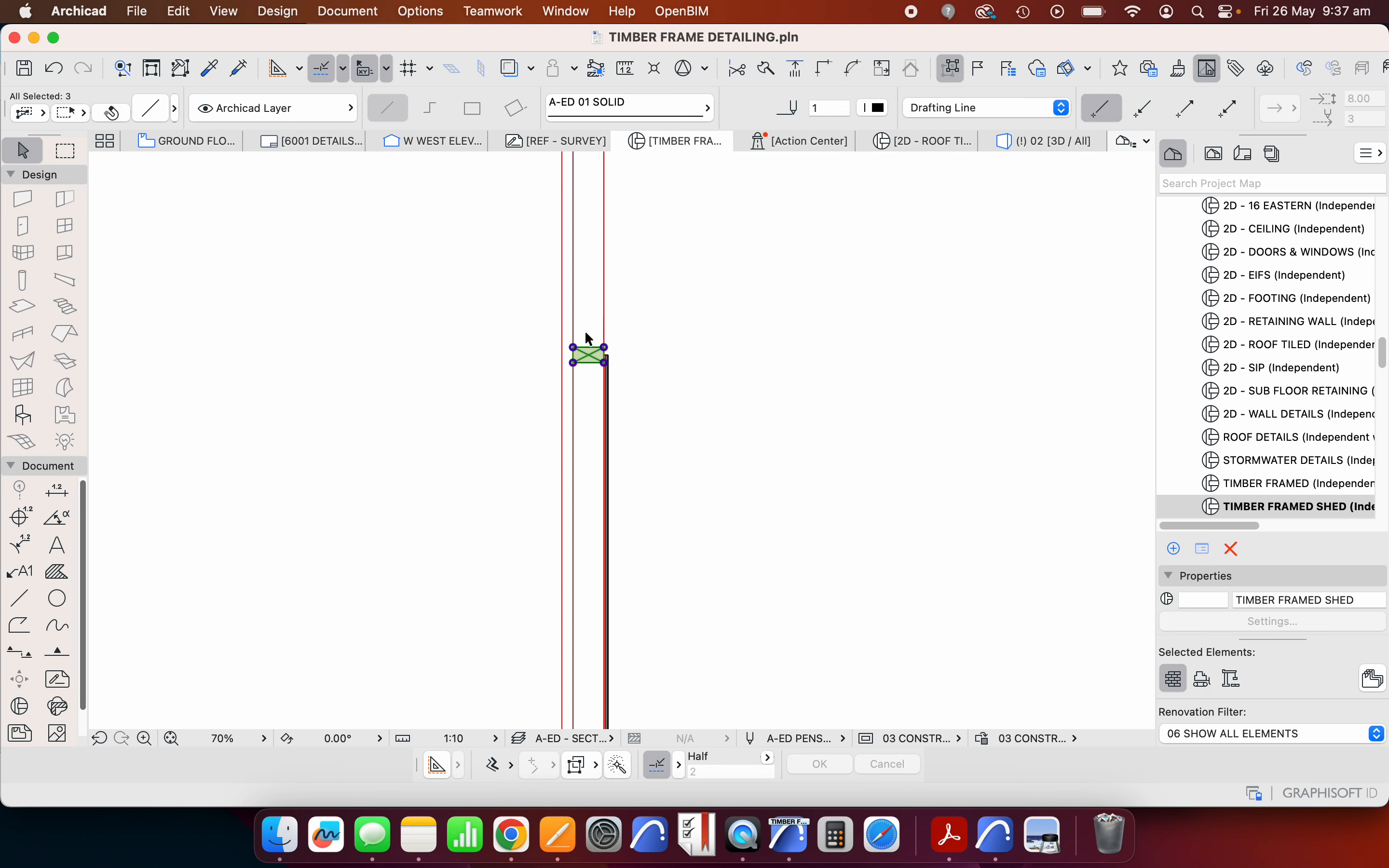
- Multiply the upper stud down the left wall with the Spread method at 400 spacing to add two intermediate studs, and deselect them
scroll(585, 334, "down", 6)
scroll(577, 382, "up", 5)
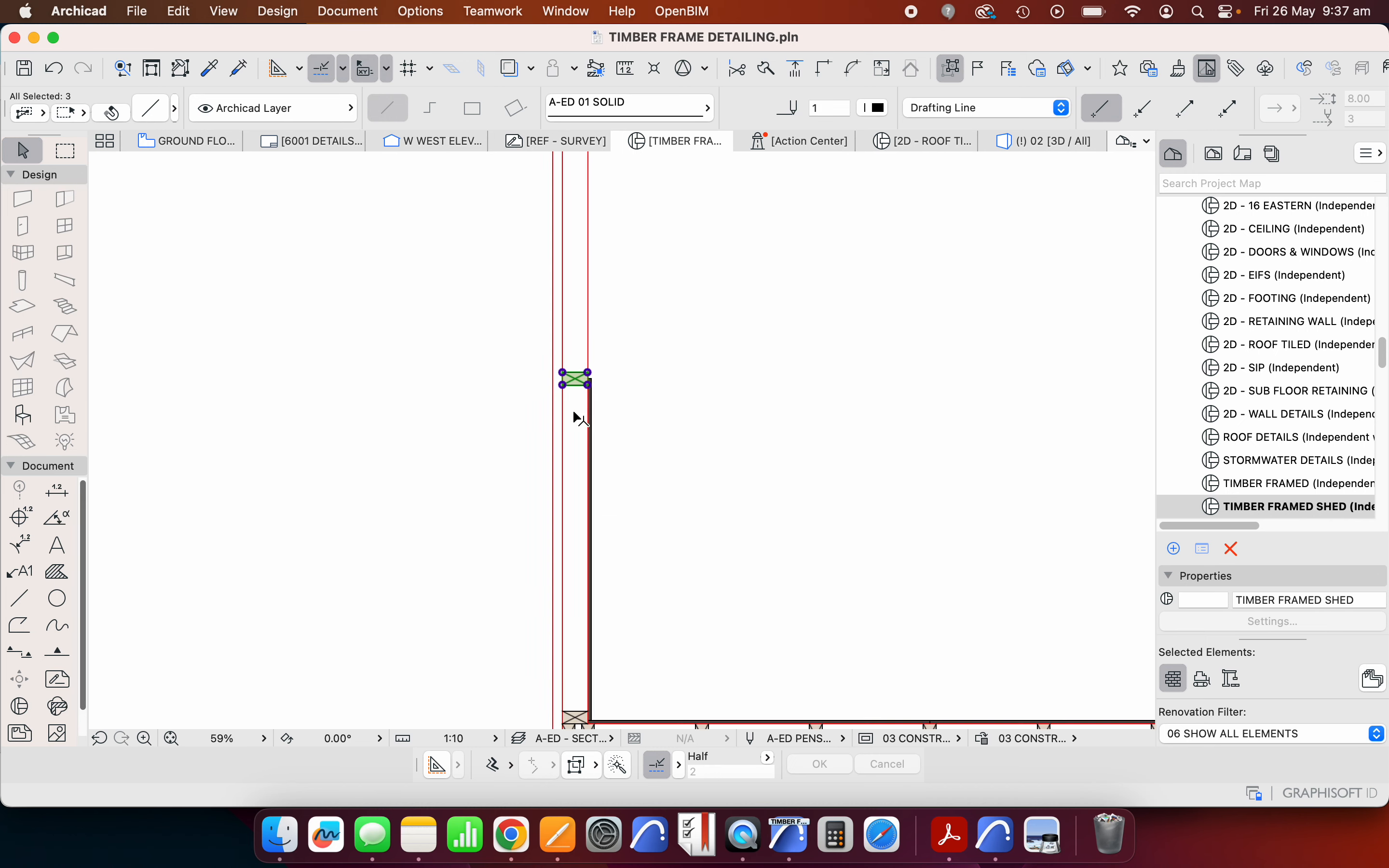
right_click(479, 366)
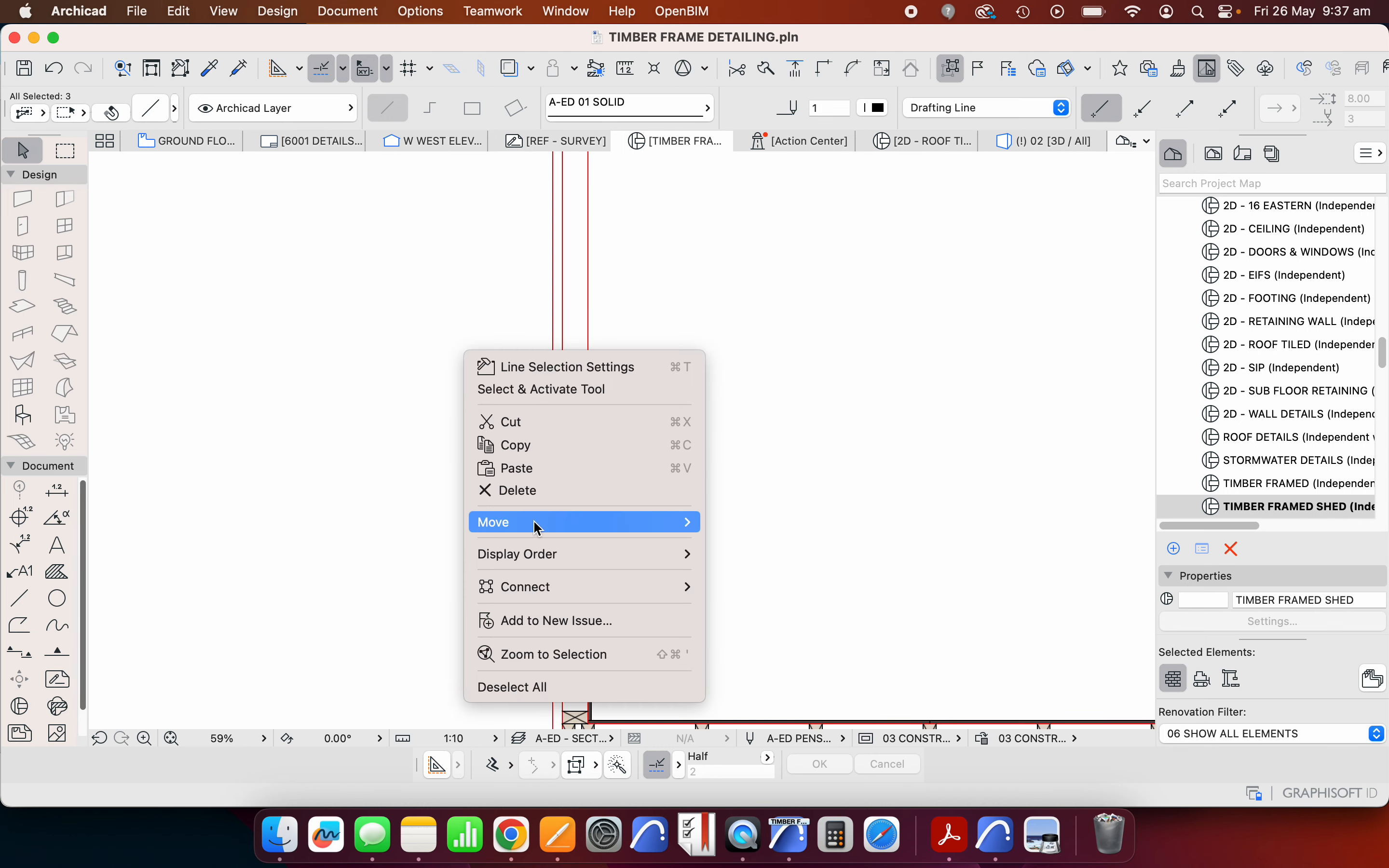
mouse_move(688, 527)
left_click(836, 727)
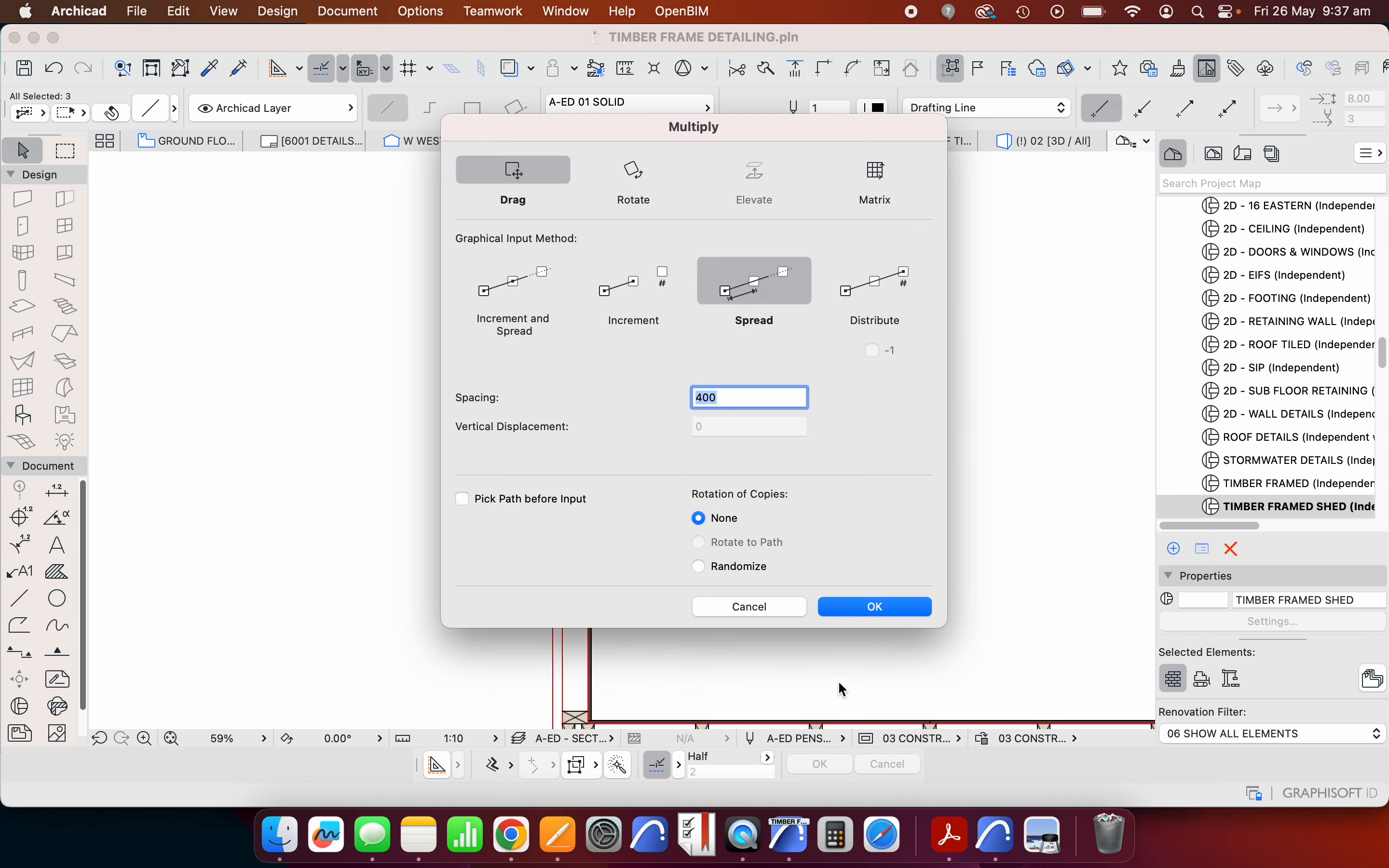
left_click(870, 608)
scroll(673, 295, "down", 4)
left_click(621, 332)
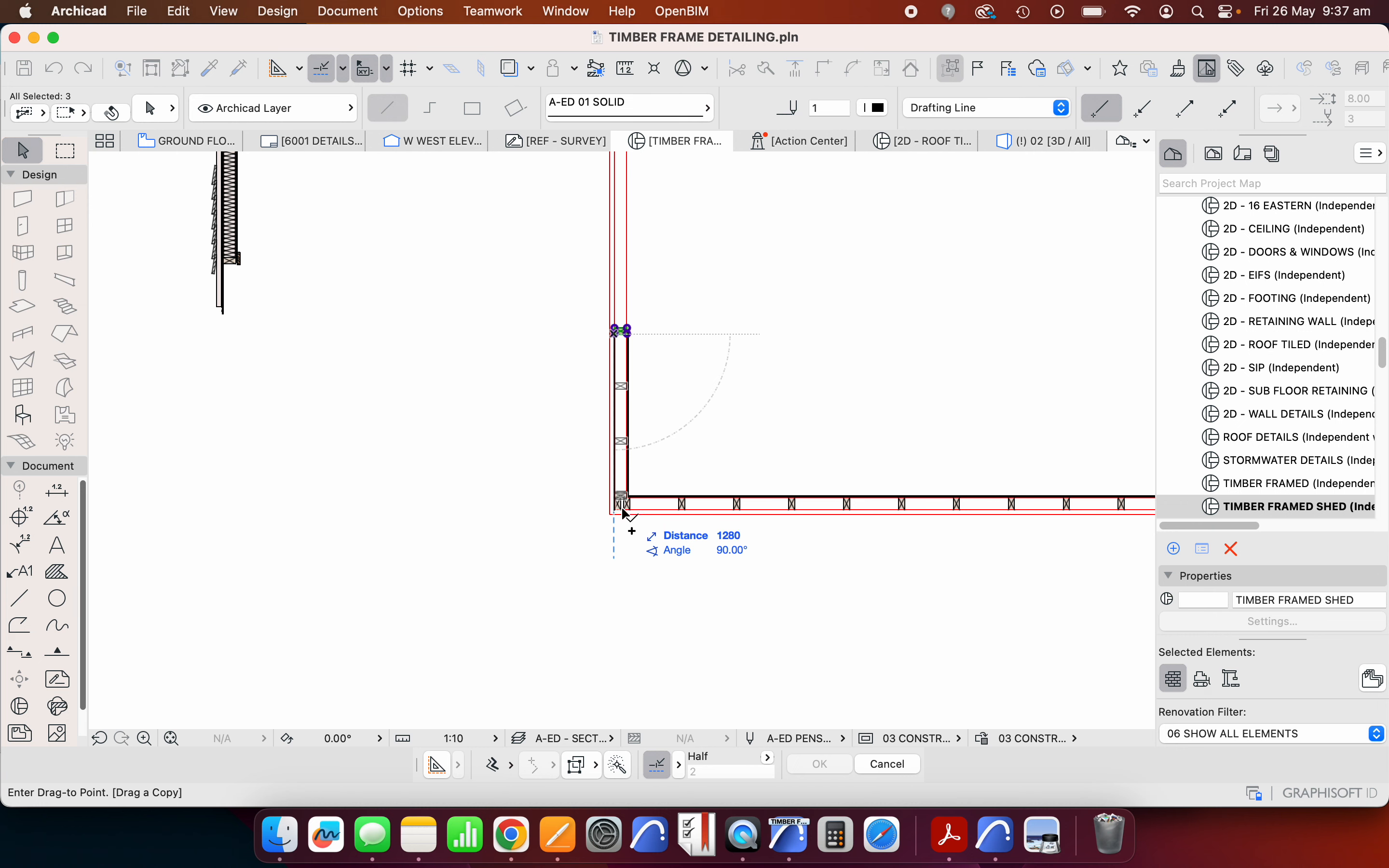
scroll(626, 511, "up", 5)
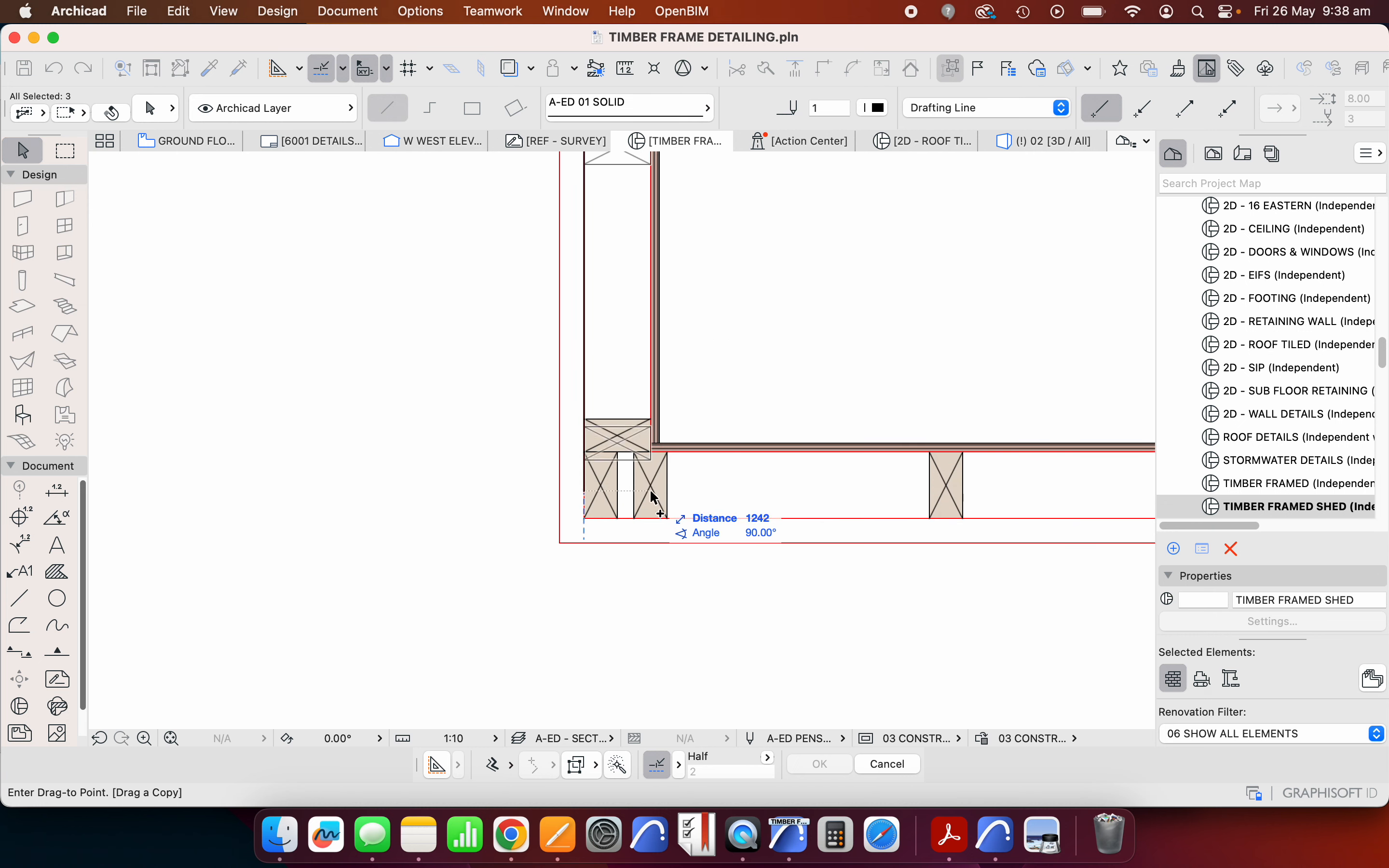
scroll(658, 491, "up", 3)
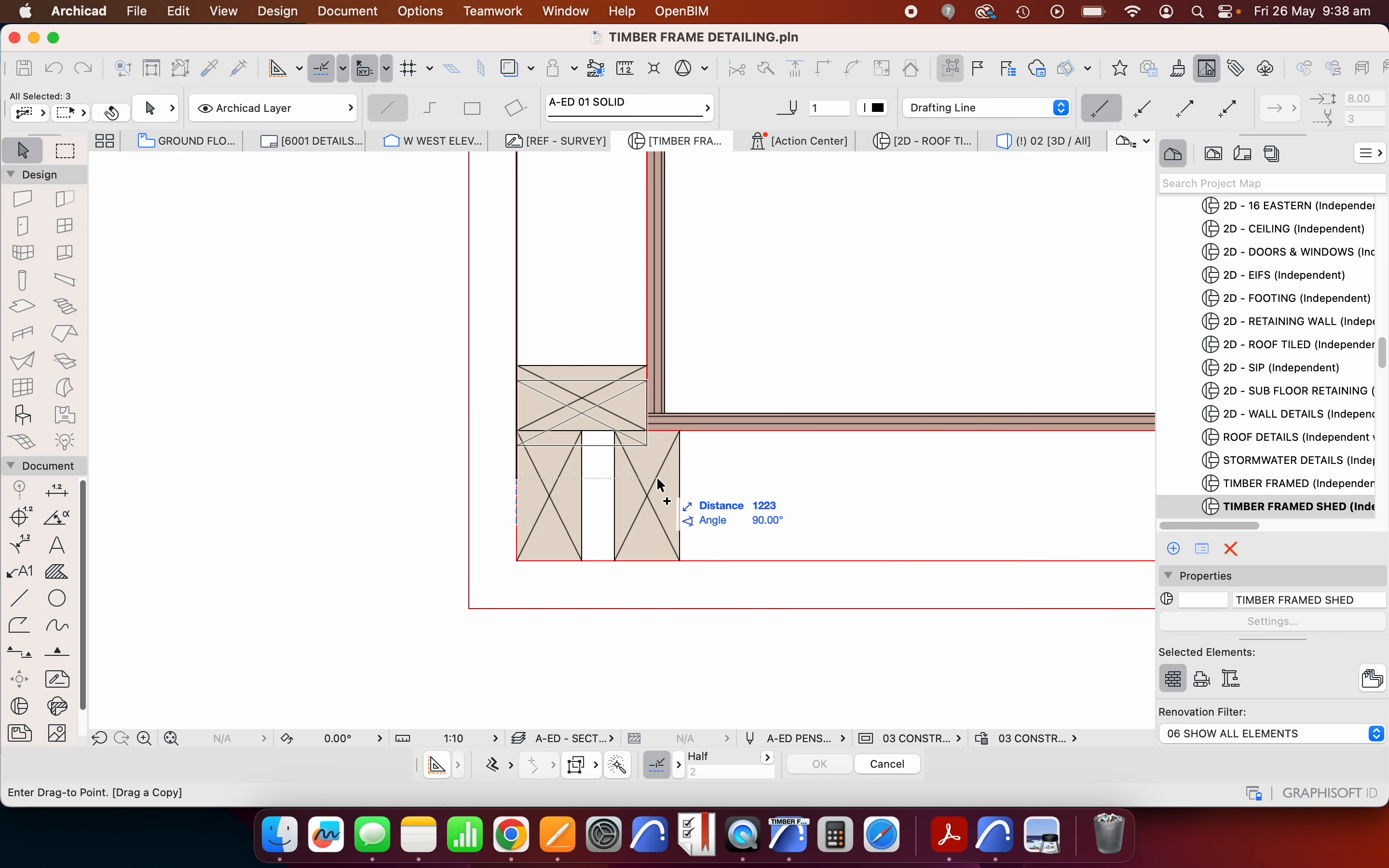
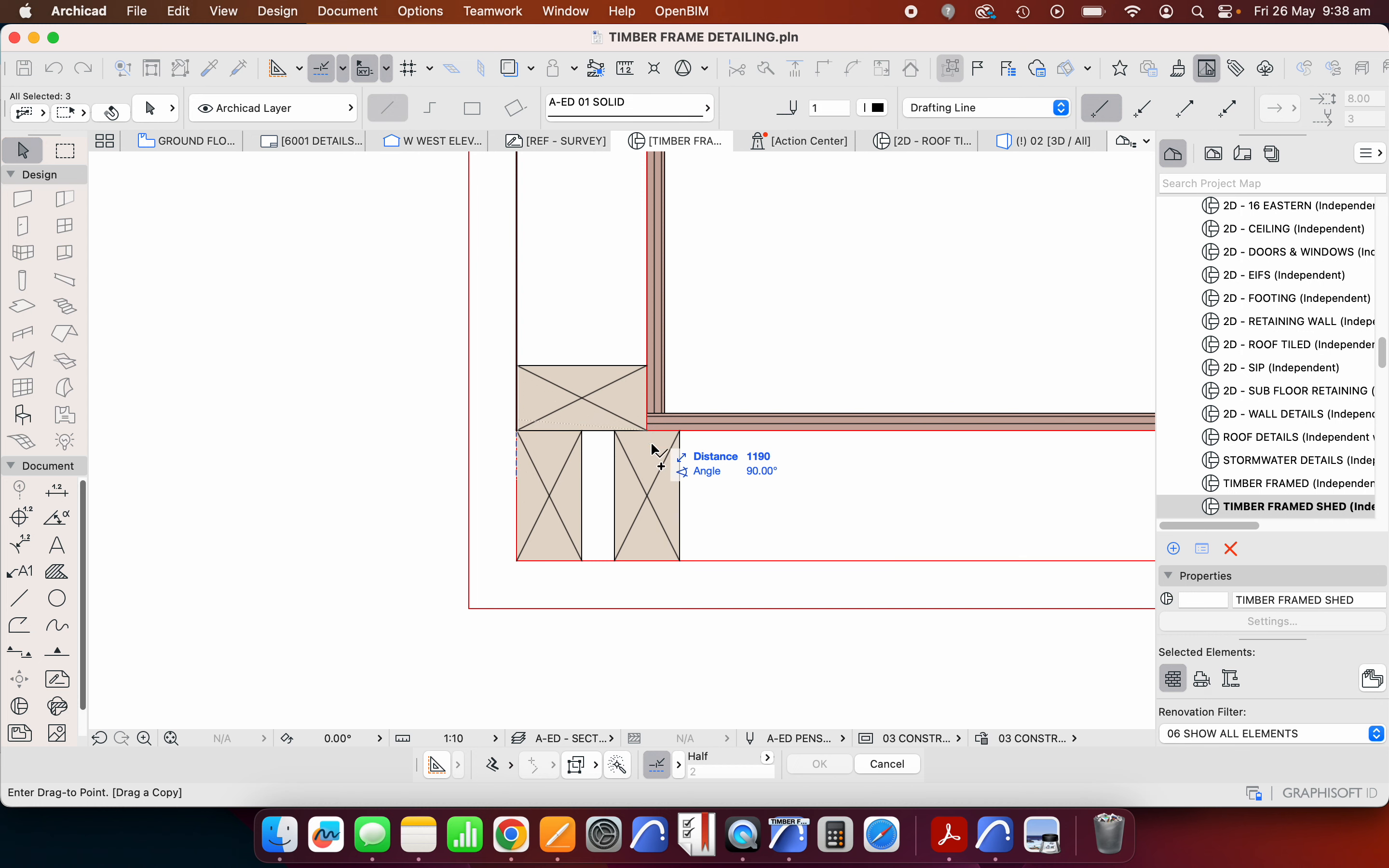
scroll(649, 402, "down", 3)
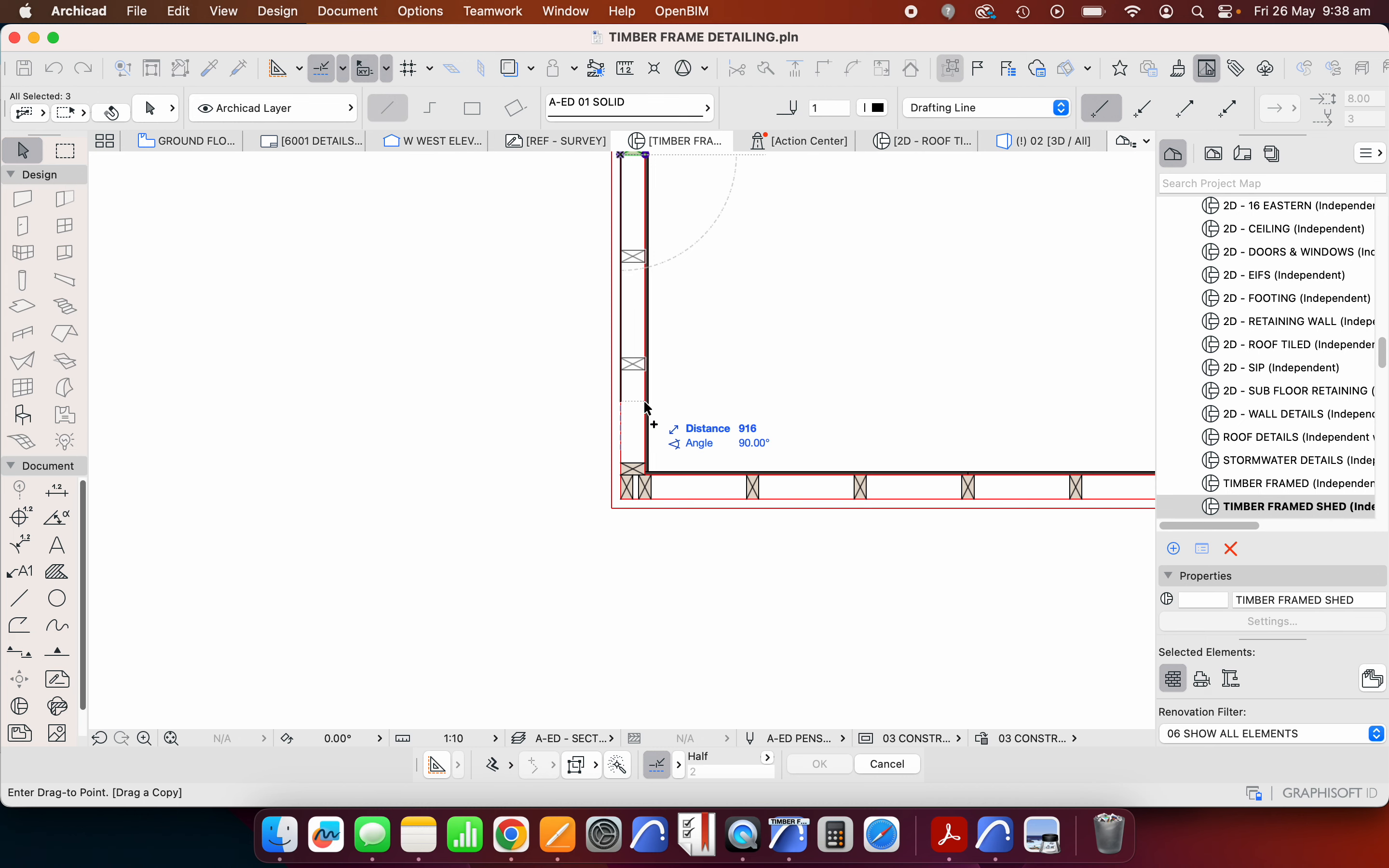
left_click(648, 408)
scroll(649, 474, "down", 2)
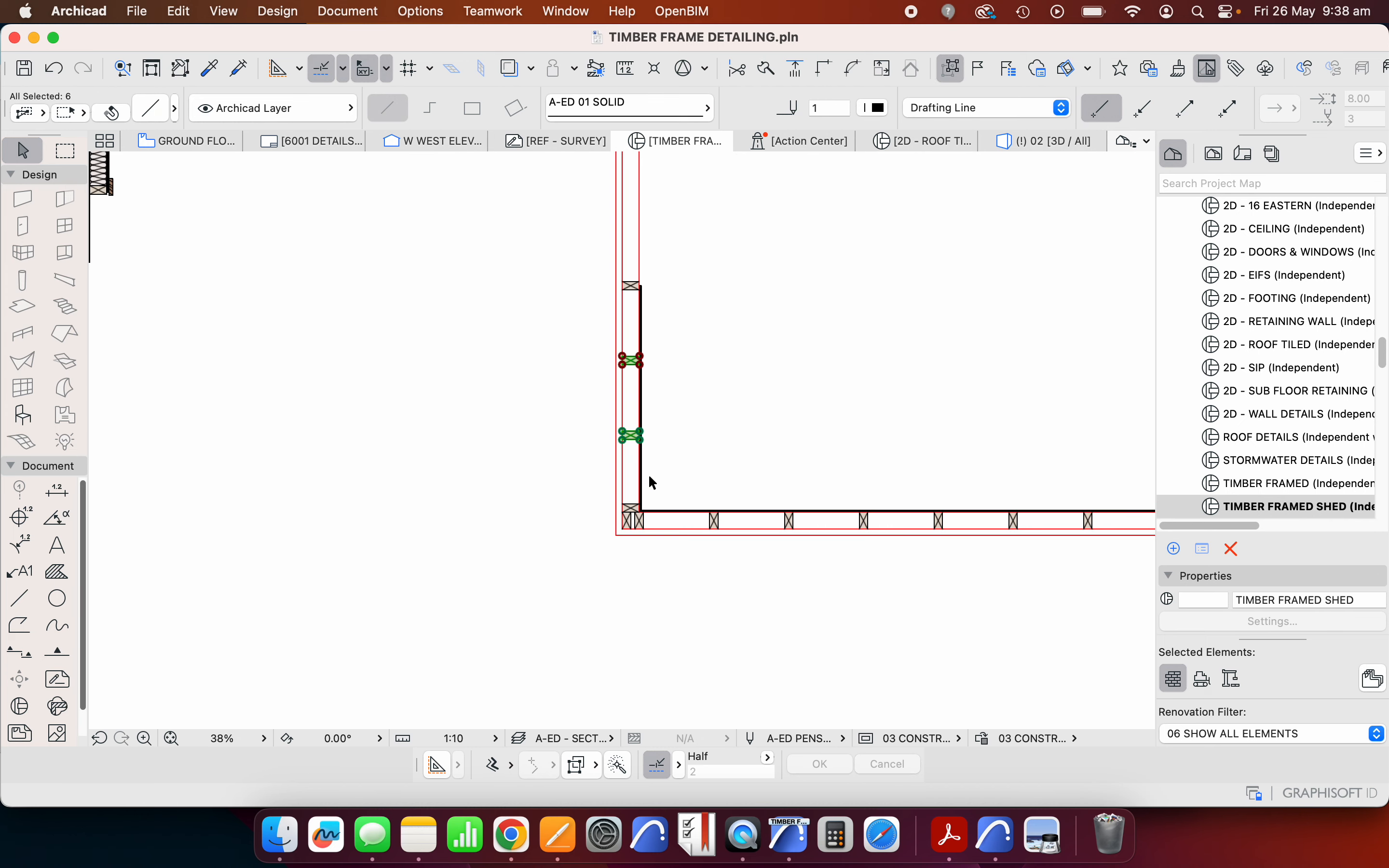
scroll(650, 477, "down", 2)
scroll(654, 482, "up", 2)
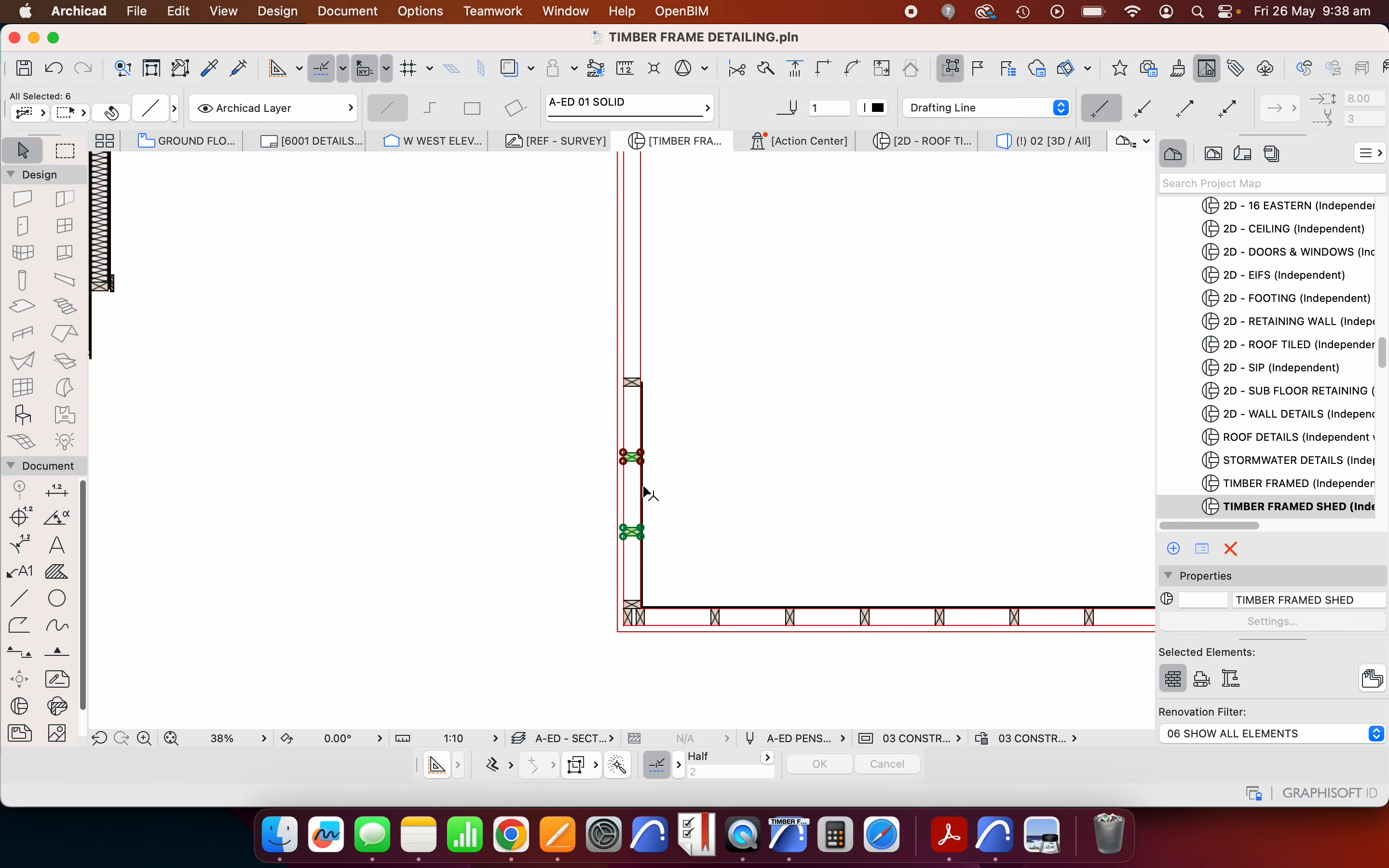
scroll(651, 448, "down", 2)
scroll(657, 425, "up", 2)
scroll(654, 436, "down", 2)
scroll(638, 344, "up", 4)
key("Escape")
- Copy the plywood sheet and the three studs above the corner stud 1200 up the left wall, starting at the sheet's top edge
scroll(614, 493, "down", 2)
scroll(608, 434, "up", 4)
left_click(597, 678)
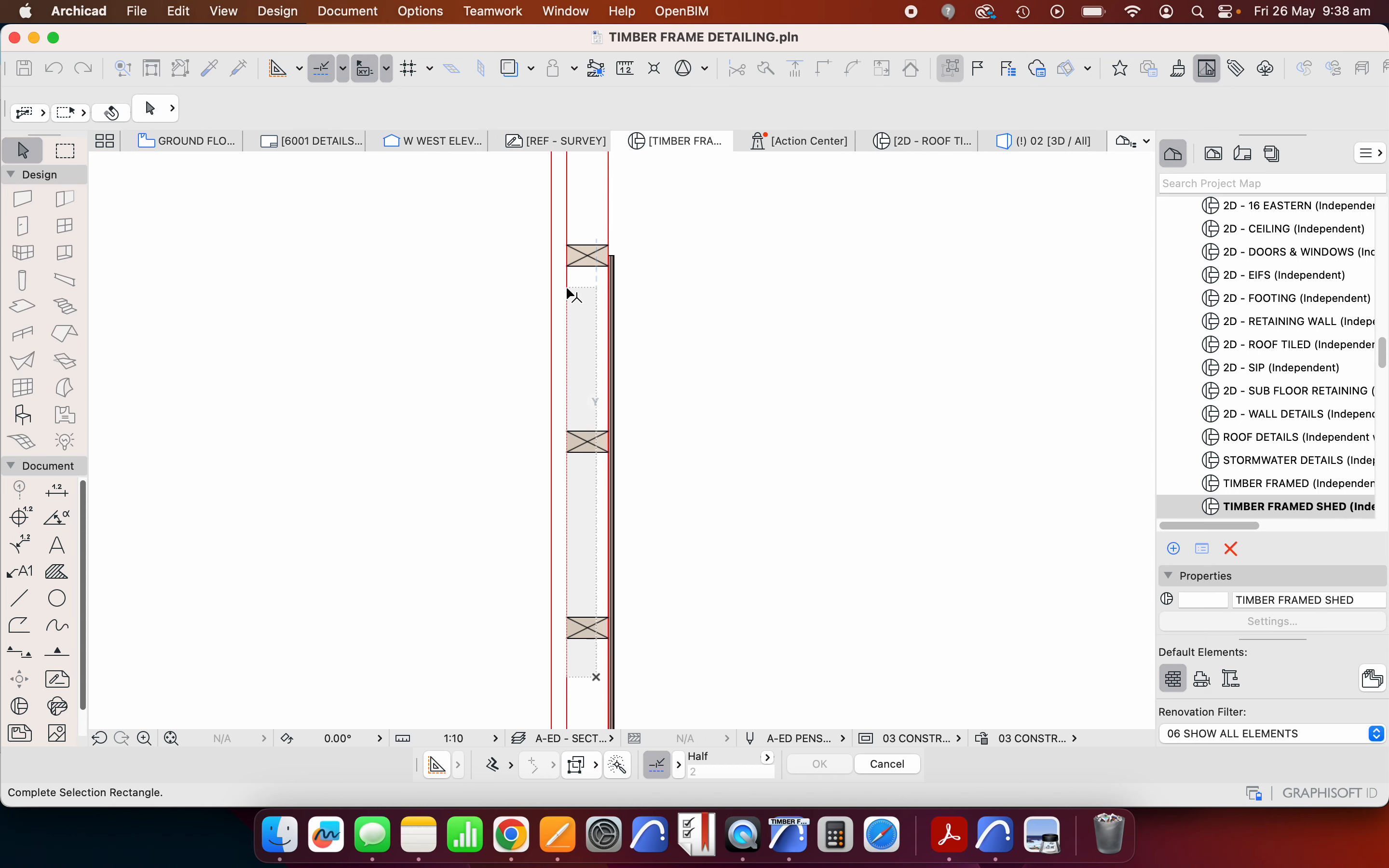
scroll(586, 373, "down", 5)
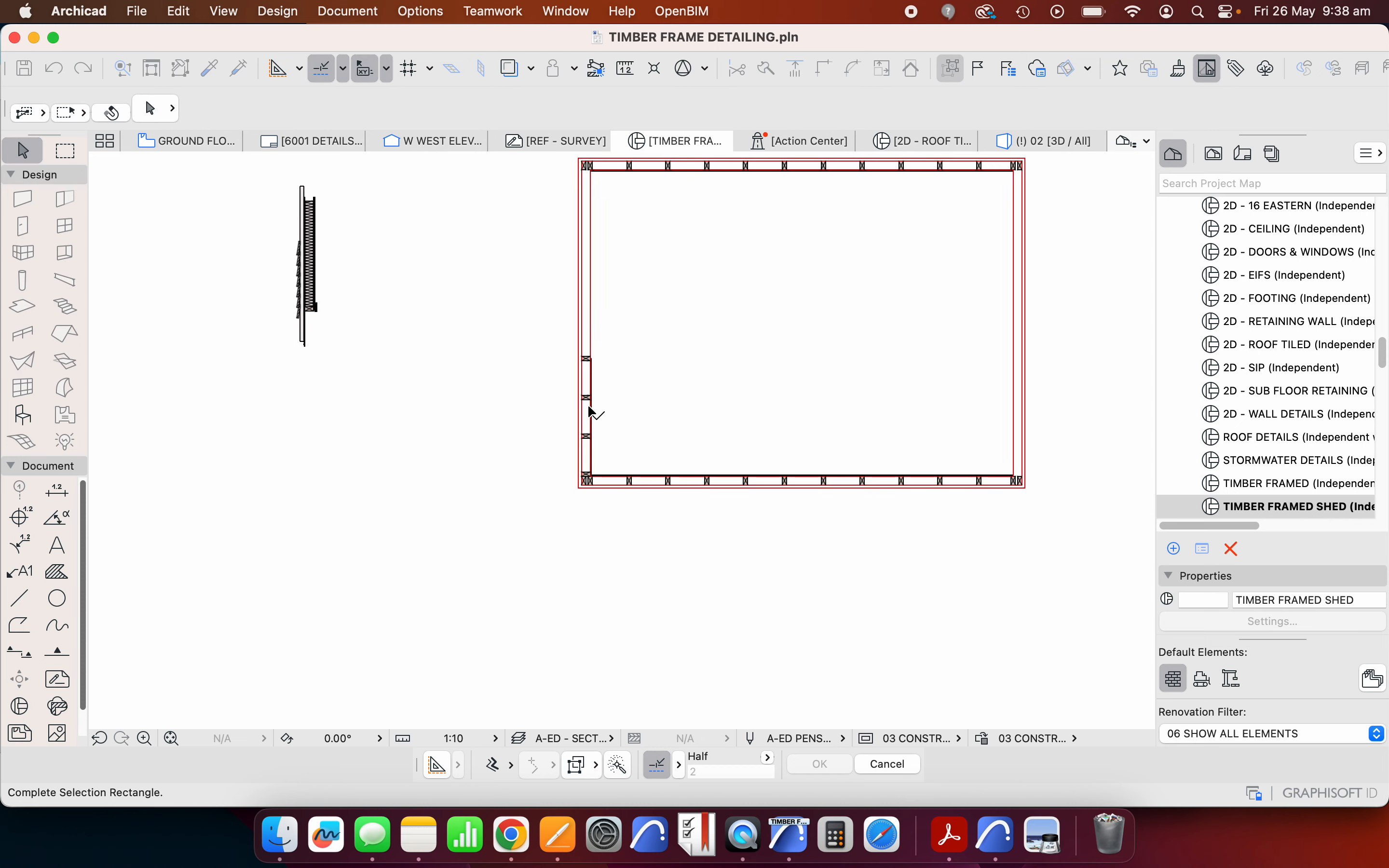
scroll(595, 402, "up", 6)
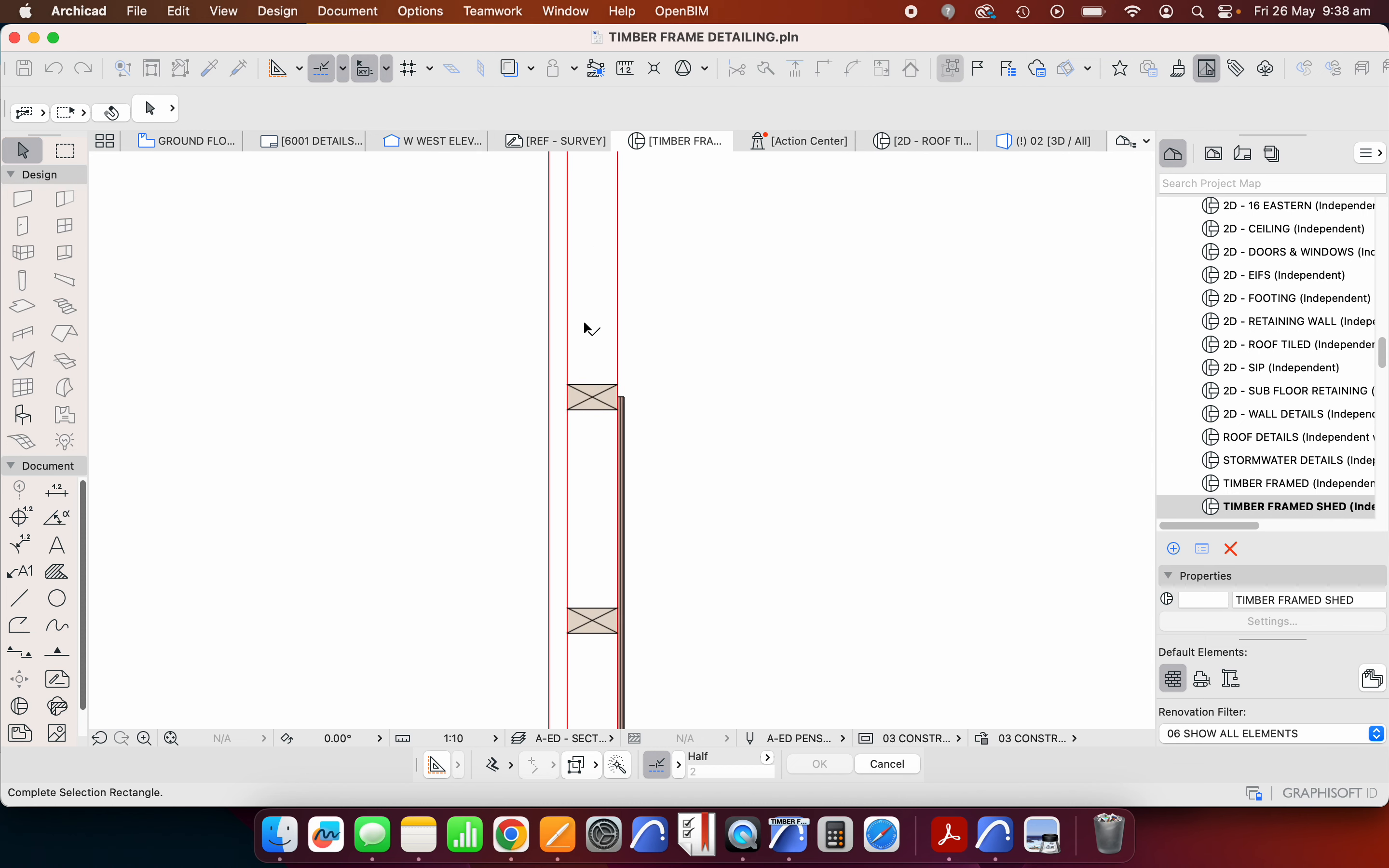
left_click(626, 407)
left_click(626, 408, "shift")
scroll(614, 402, "down", 10)
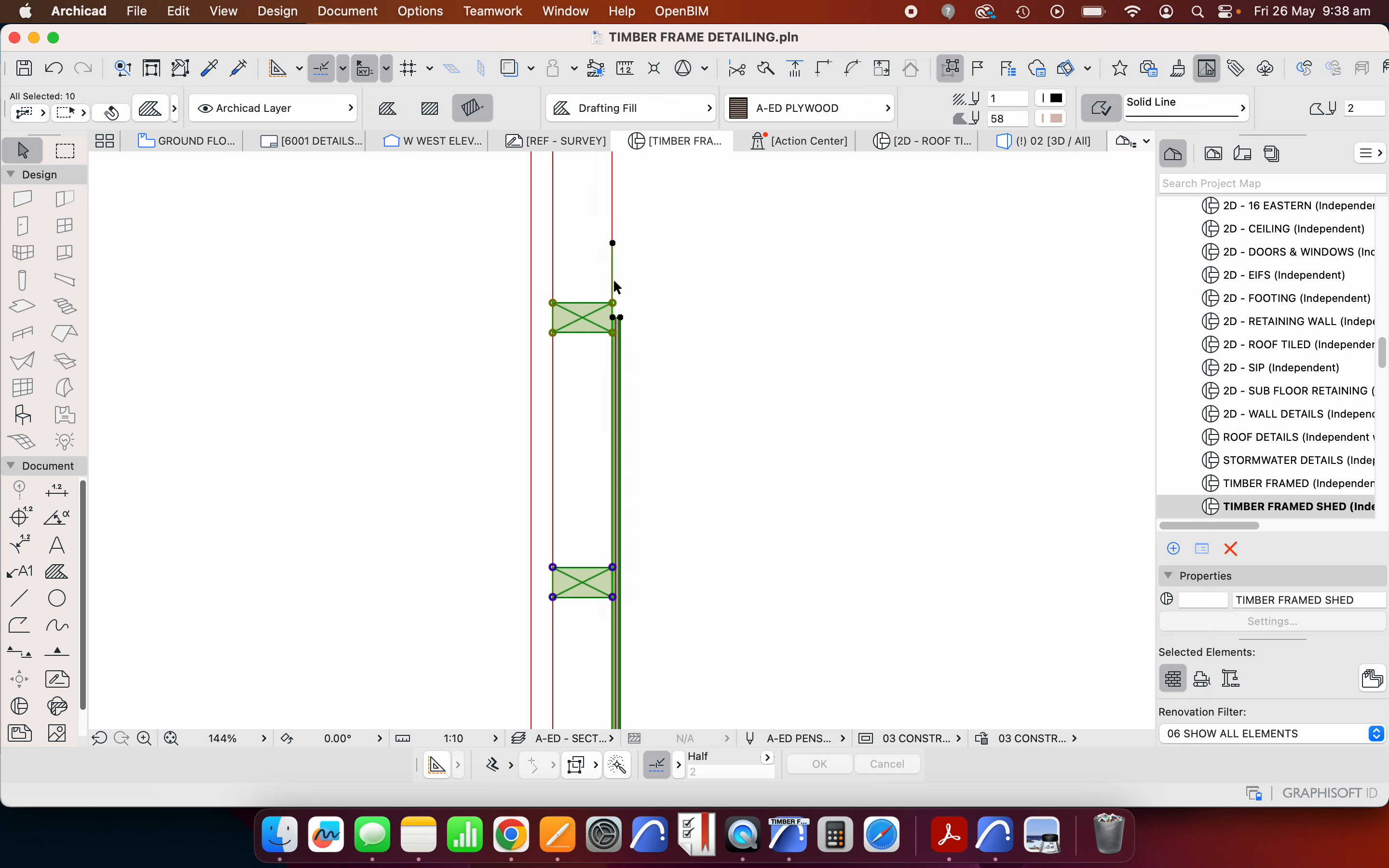
right_click(481, 304)
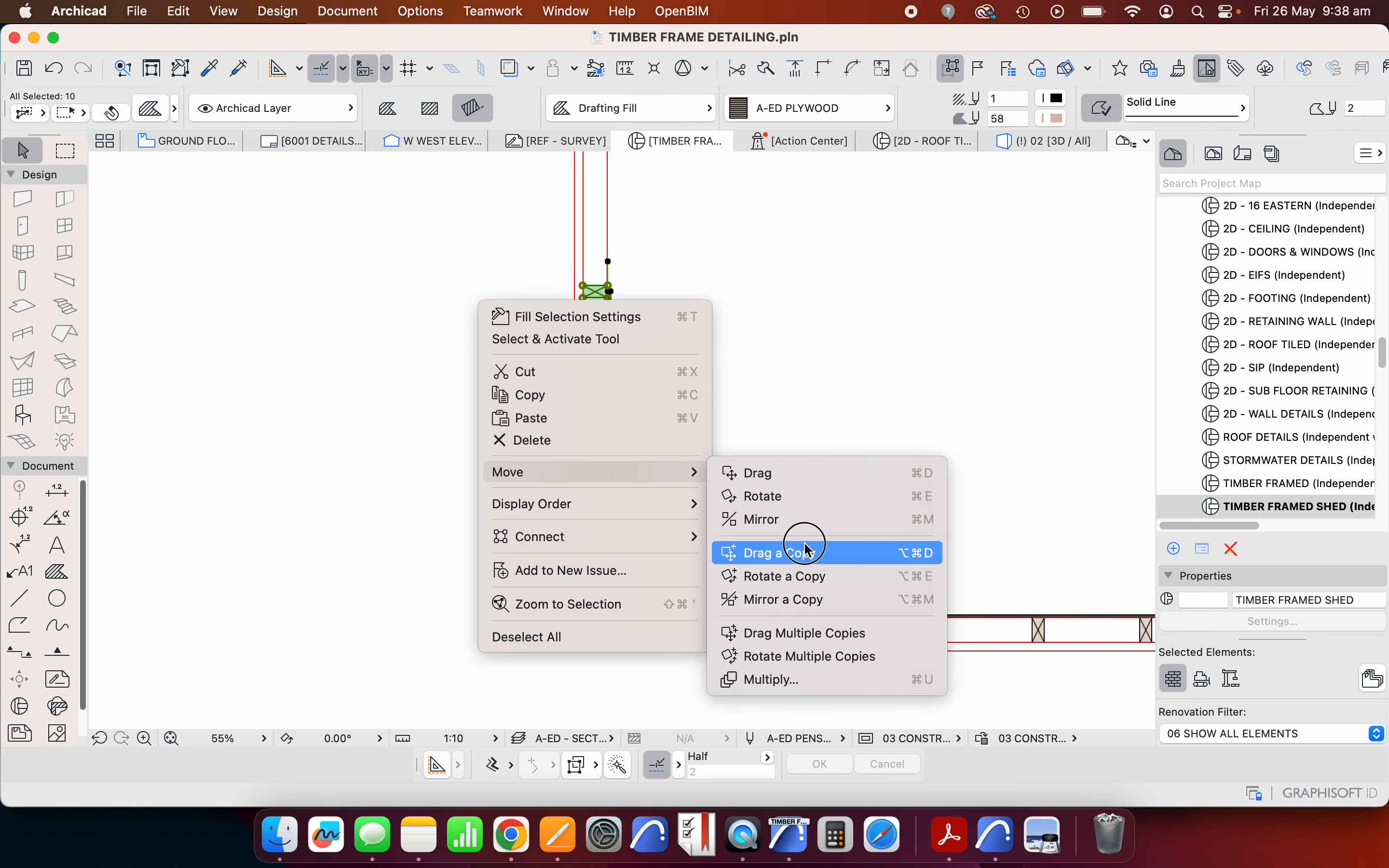
left_click(792, 553)
scroll(620, 599, "up", 5)
left_click(603, 651)
scroll(614, 552, "down", 5)
scroll(594, 390, "up", 3)
scroll(594, 391, "up", 3)
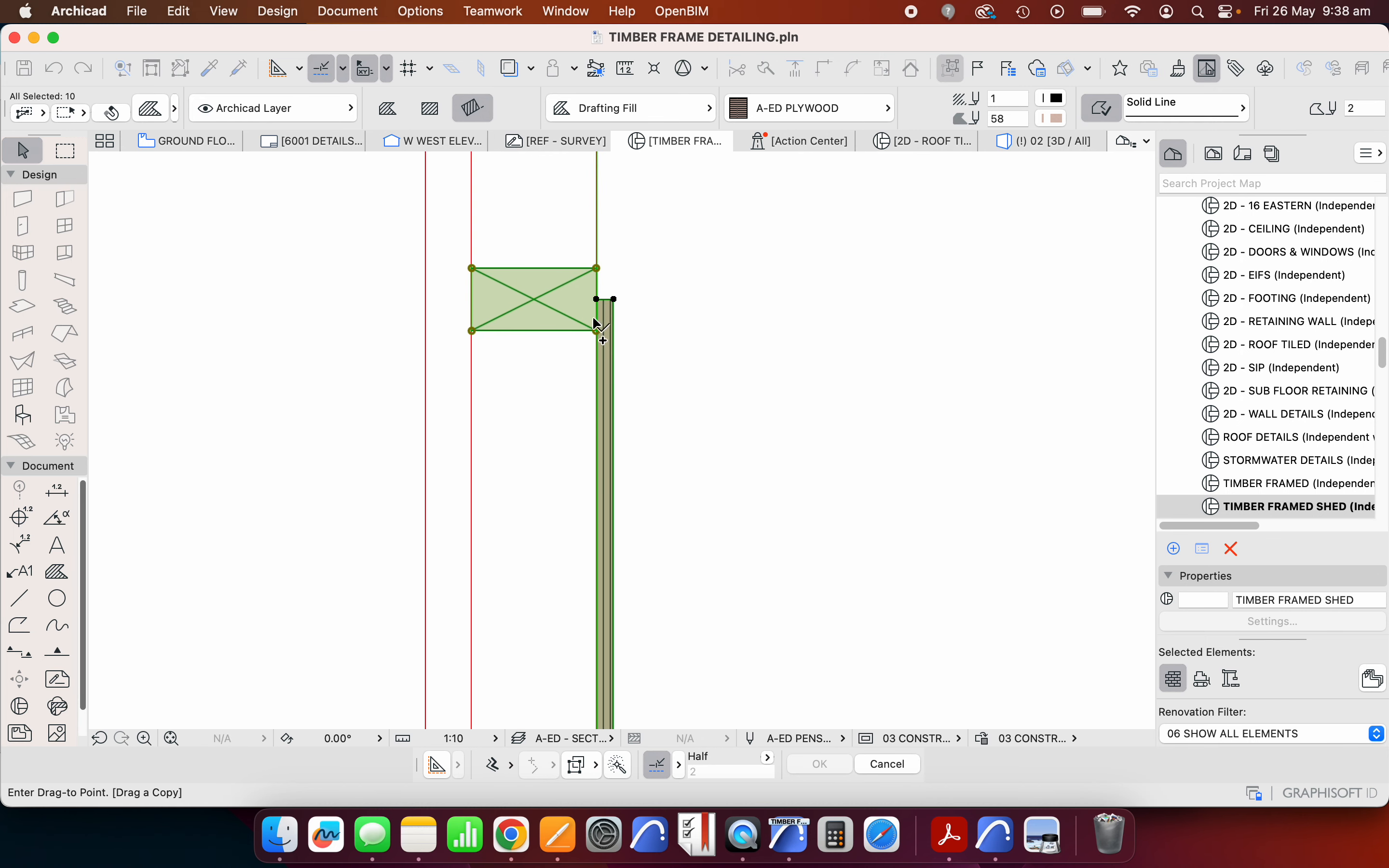
left_click(598, 305)
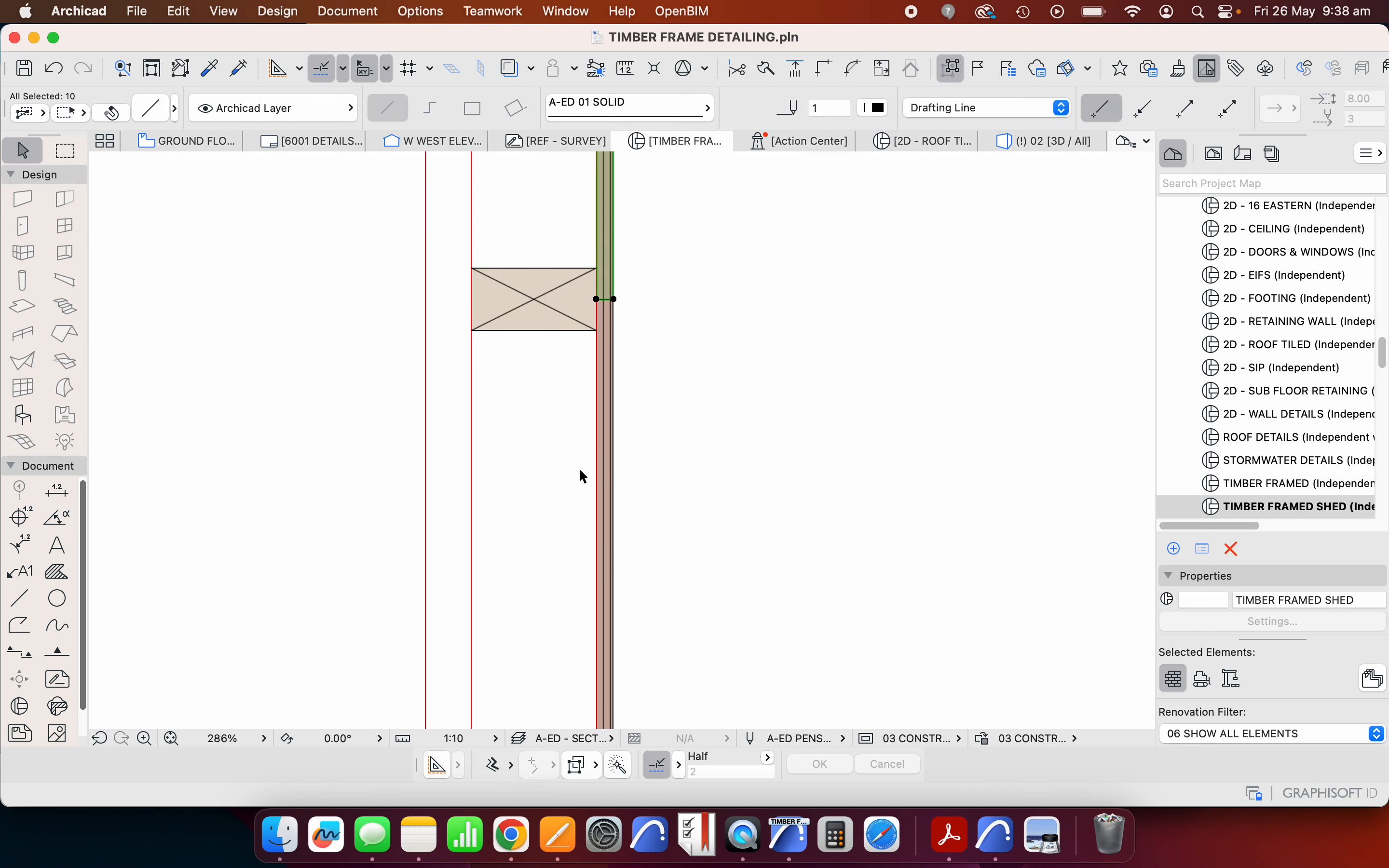
- Place another copy of the selected plywood sheet and three studs 1200 further up, reaching past the frame's upper left corner
scroll(580, 471, "down", 5)
scroll(582, 322, "up", 5)
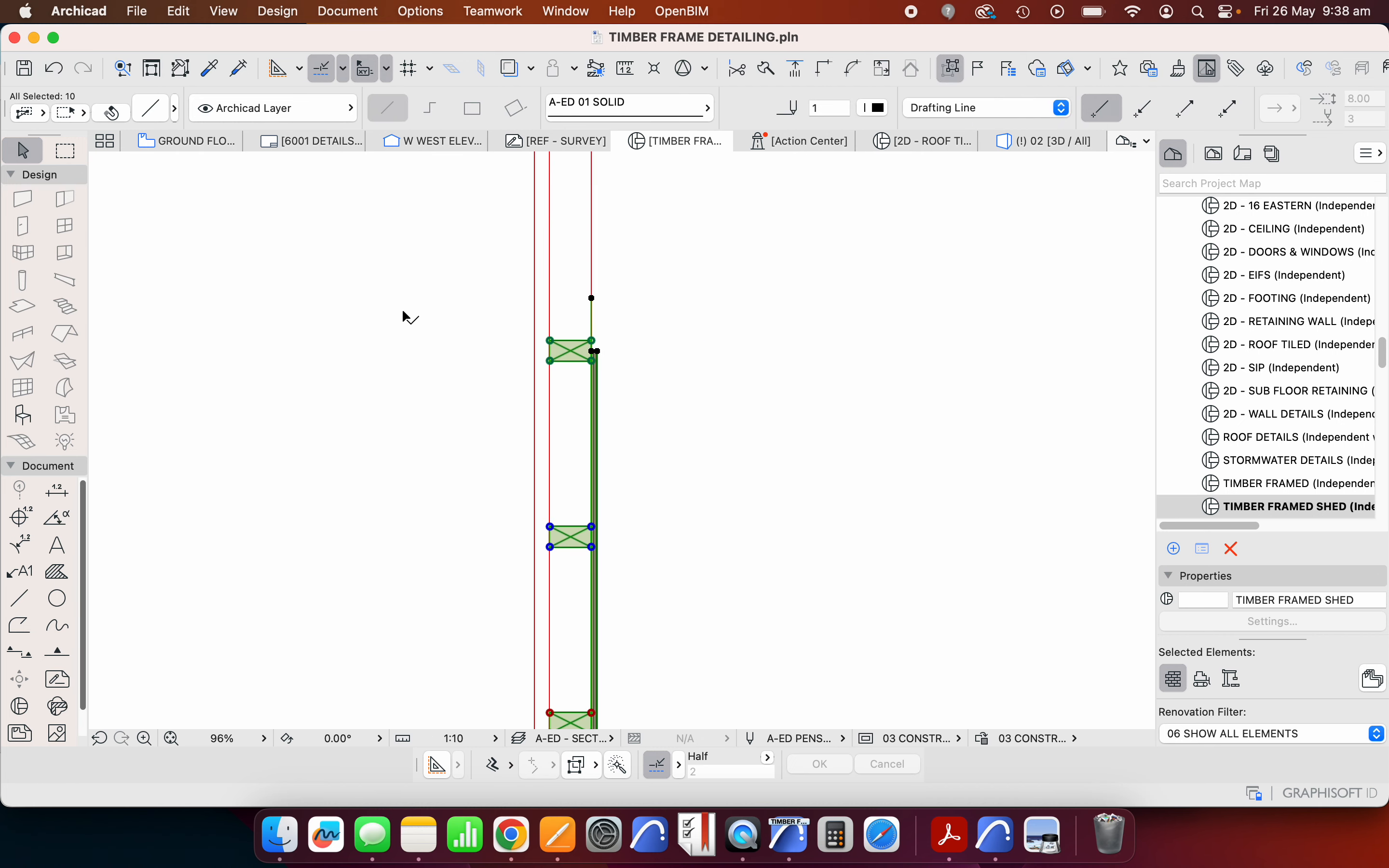
right_click(403, 300)
mouse_move(474, 468)
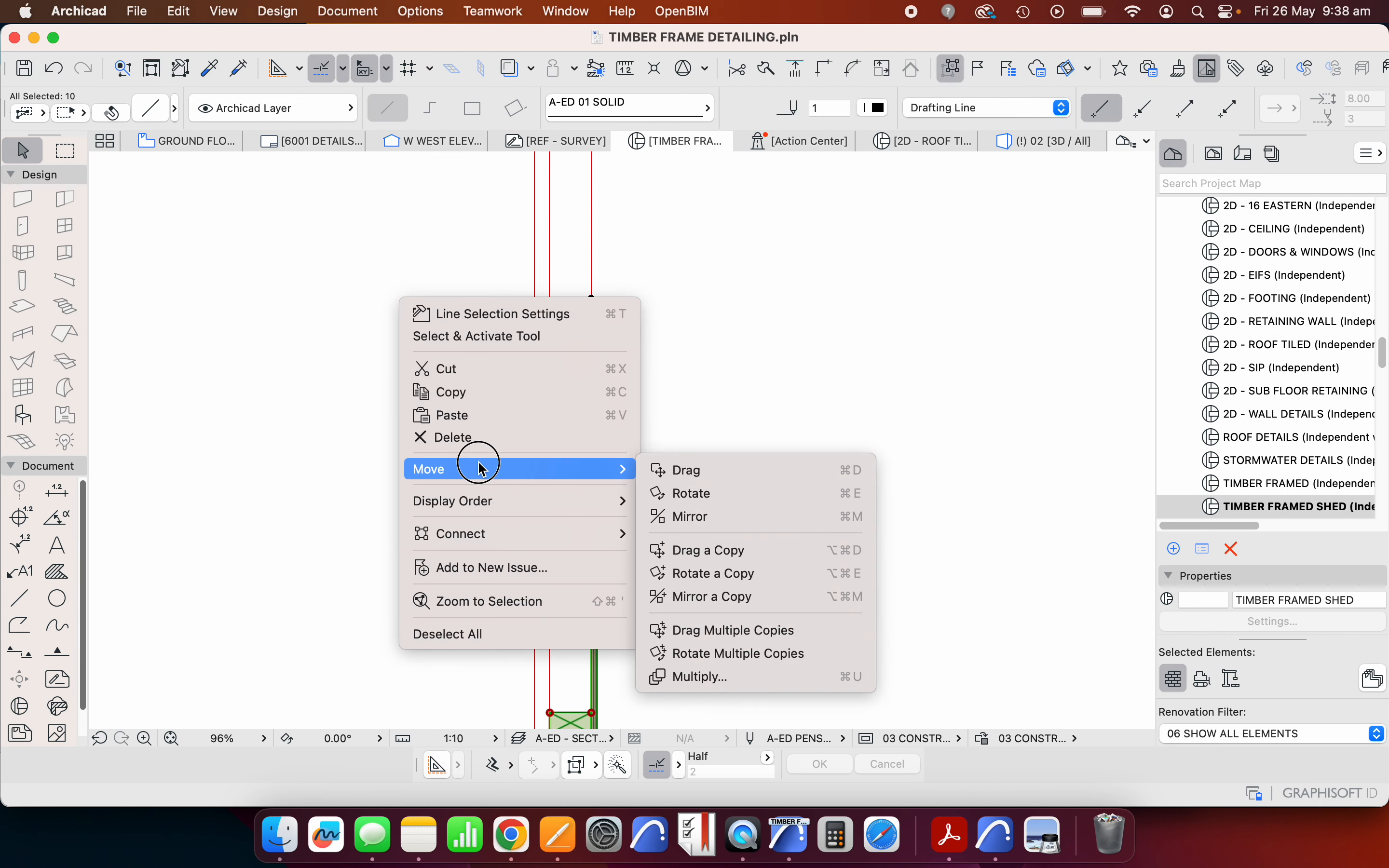
left_click(738, 546)
scroll(566, 477, "up", 4)
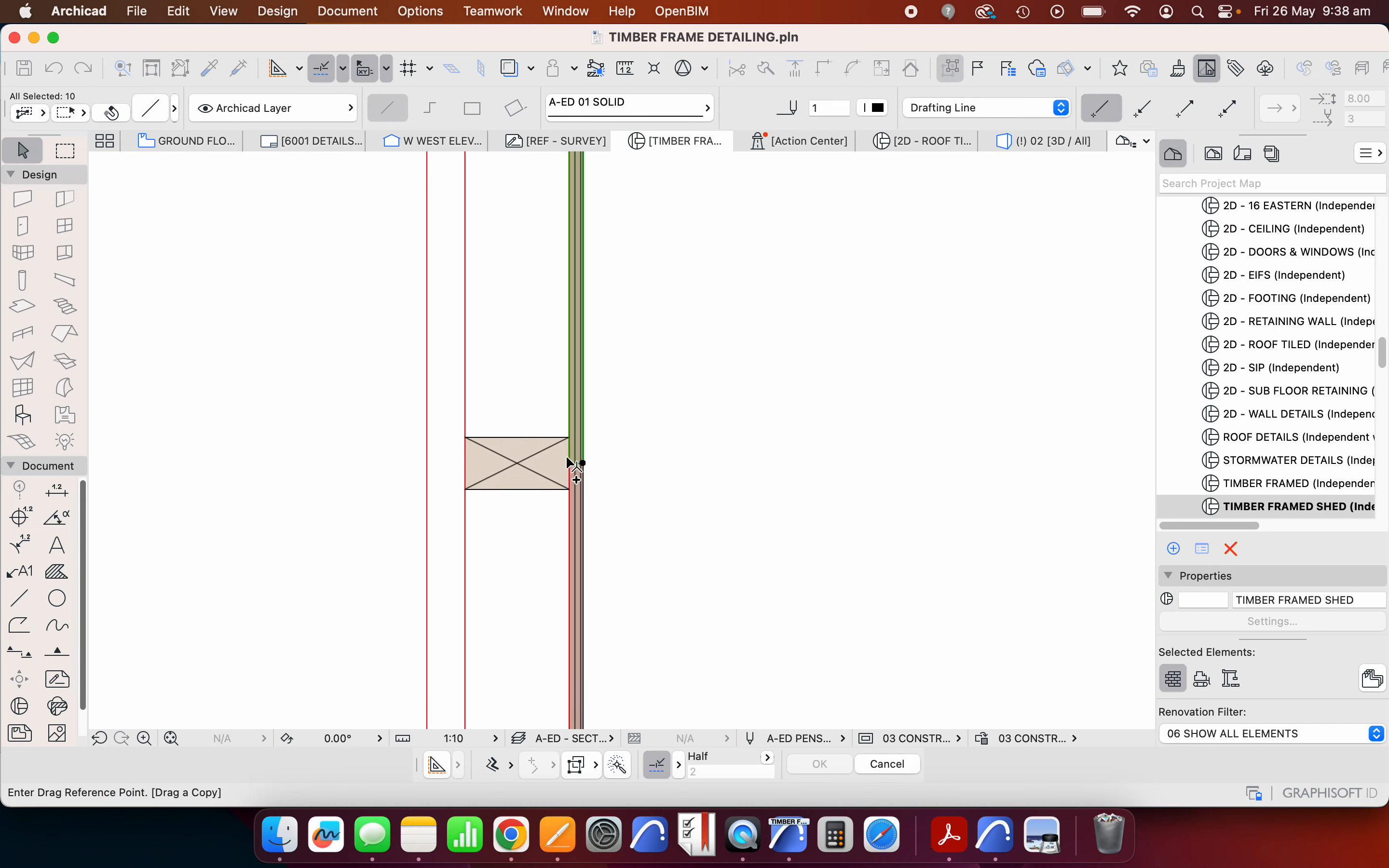
left_click(578, 480)
scroll(574, 476, "down", 3)
scroll(579, 322, "up", 4)
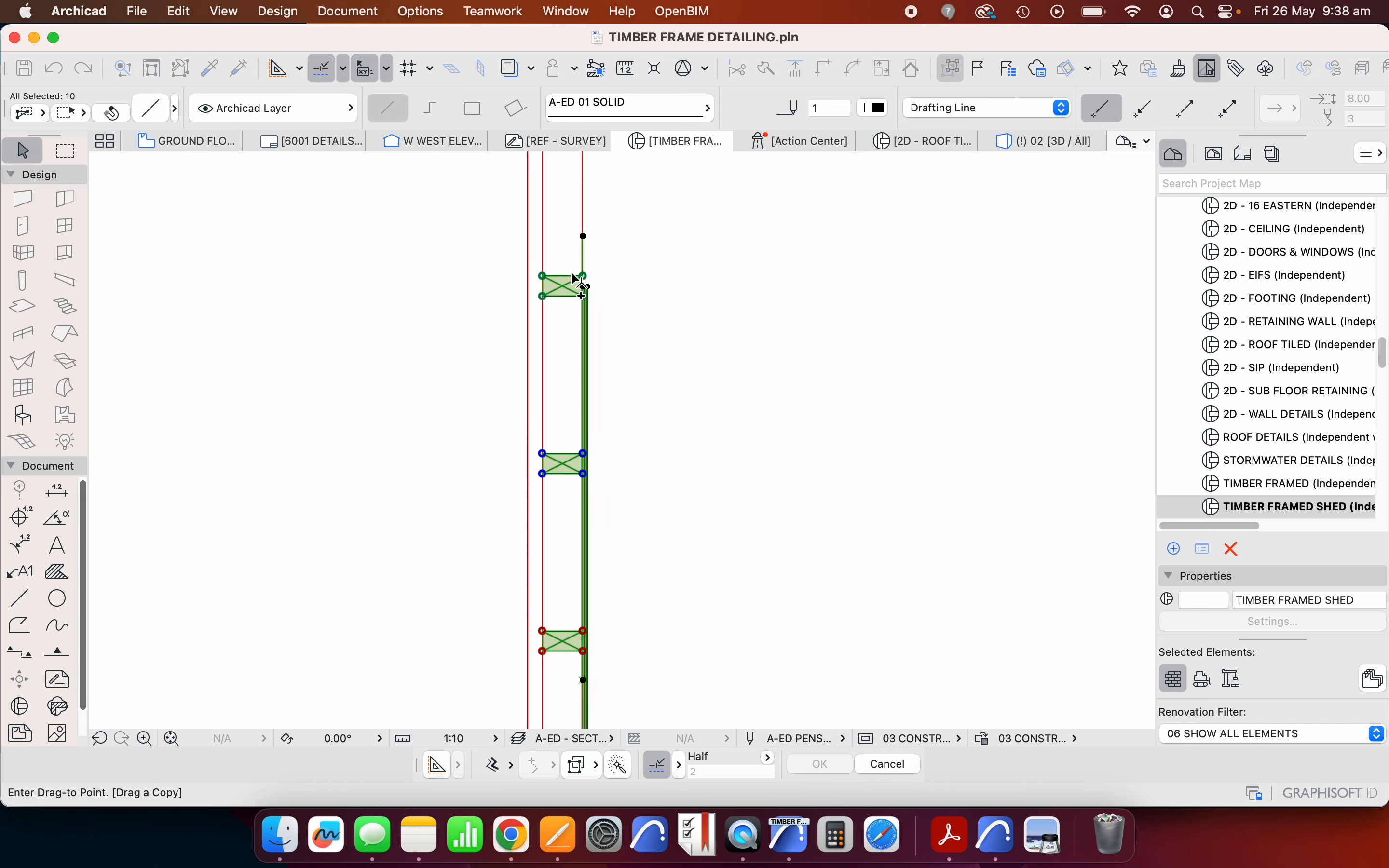
left_click(556, 334)
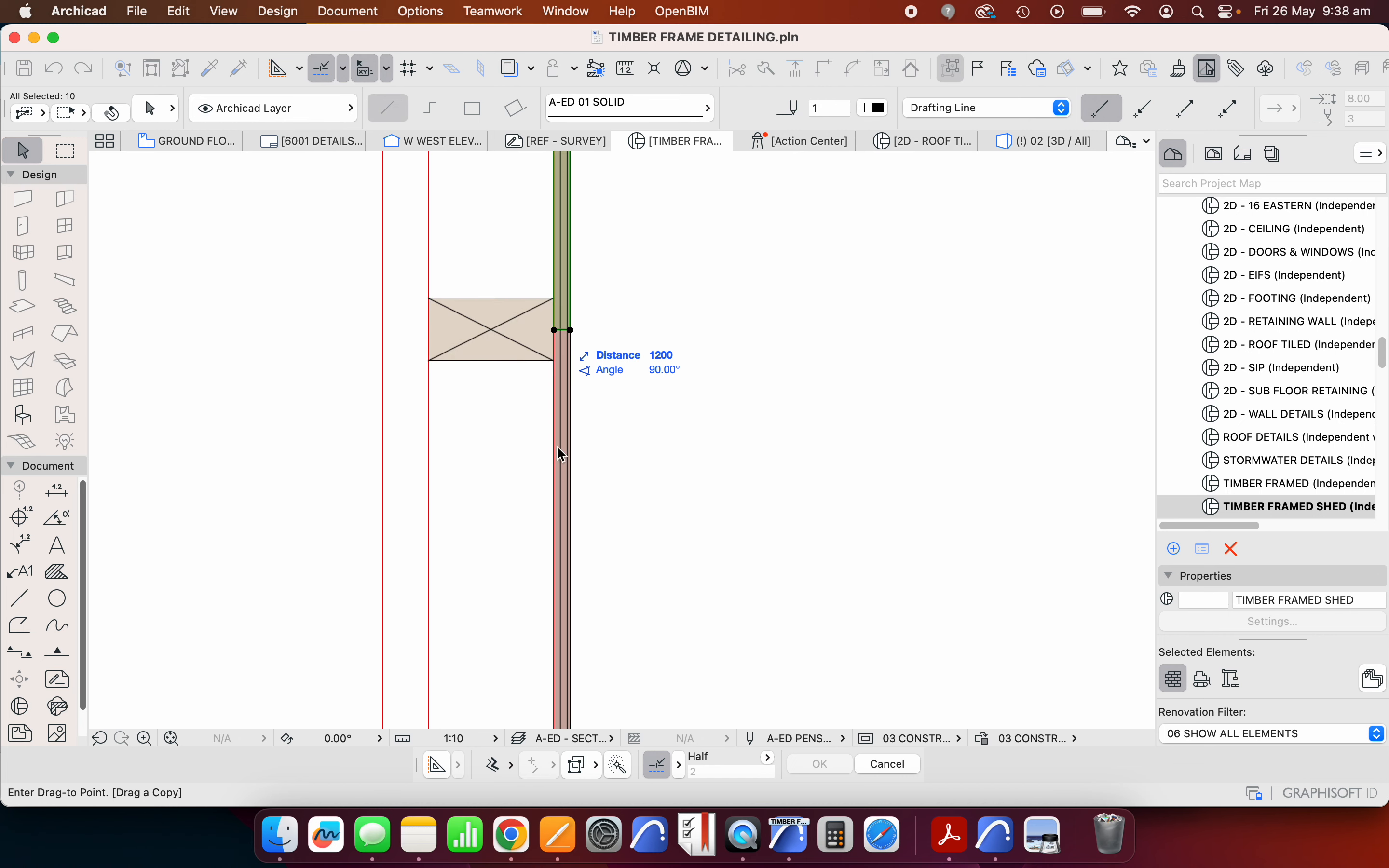
scroll(551, 448, "down", 5)
scroll(544, 294, "up", 2)
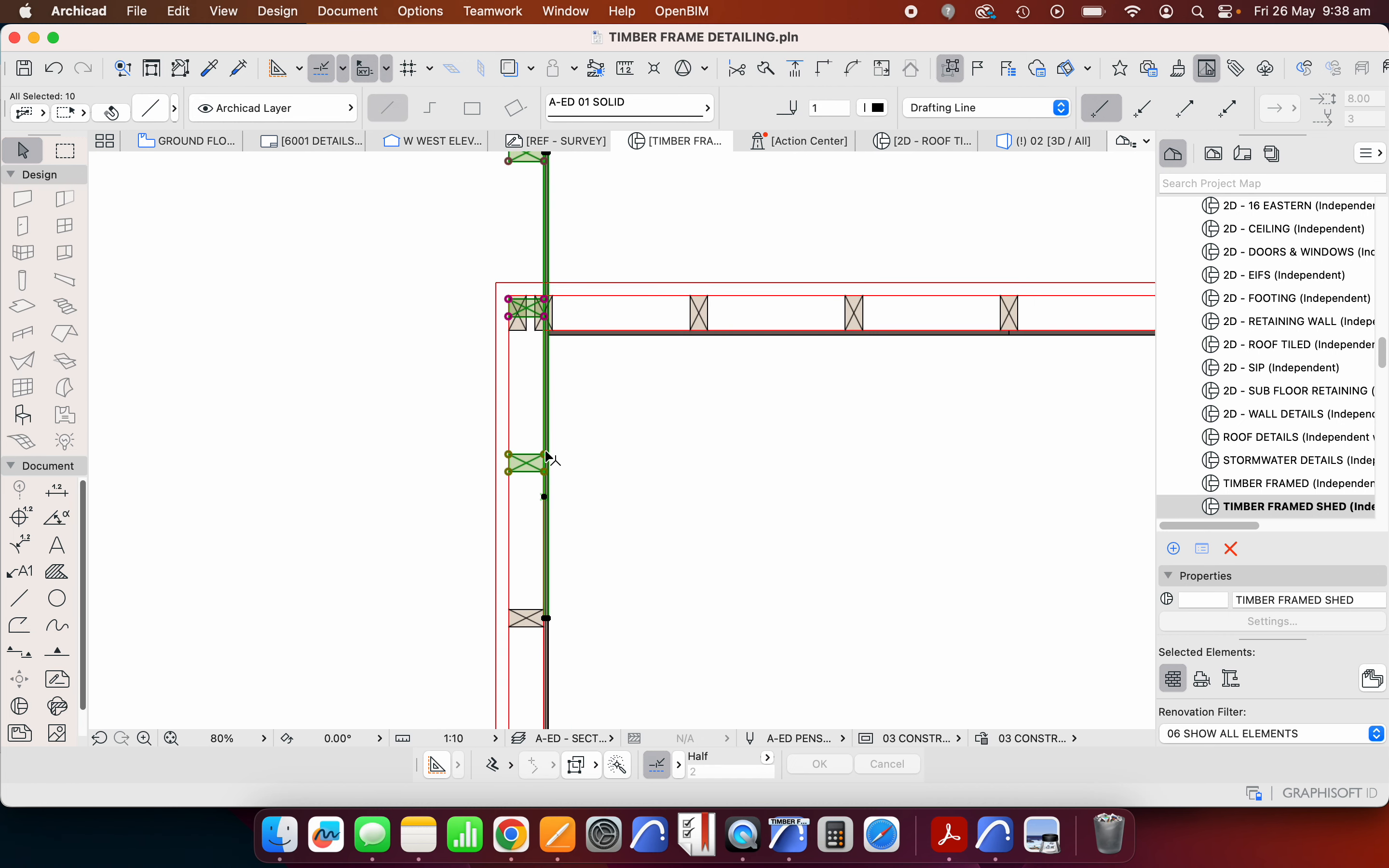
- Split the left wall's uppermost plywood sheet along the inner face of the top wall's plywood
left_click(524, 238)
left_click(546, 259)
scroll(571, 308, "up", 3)
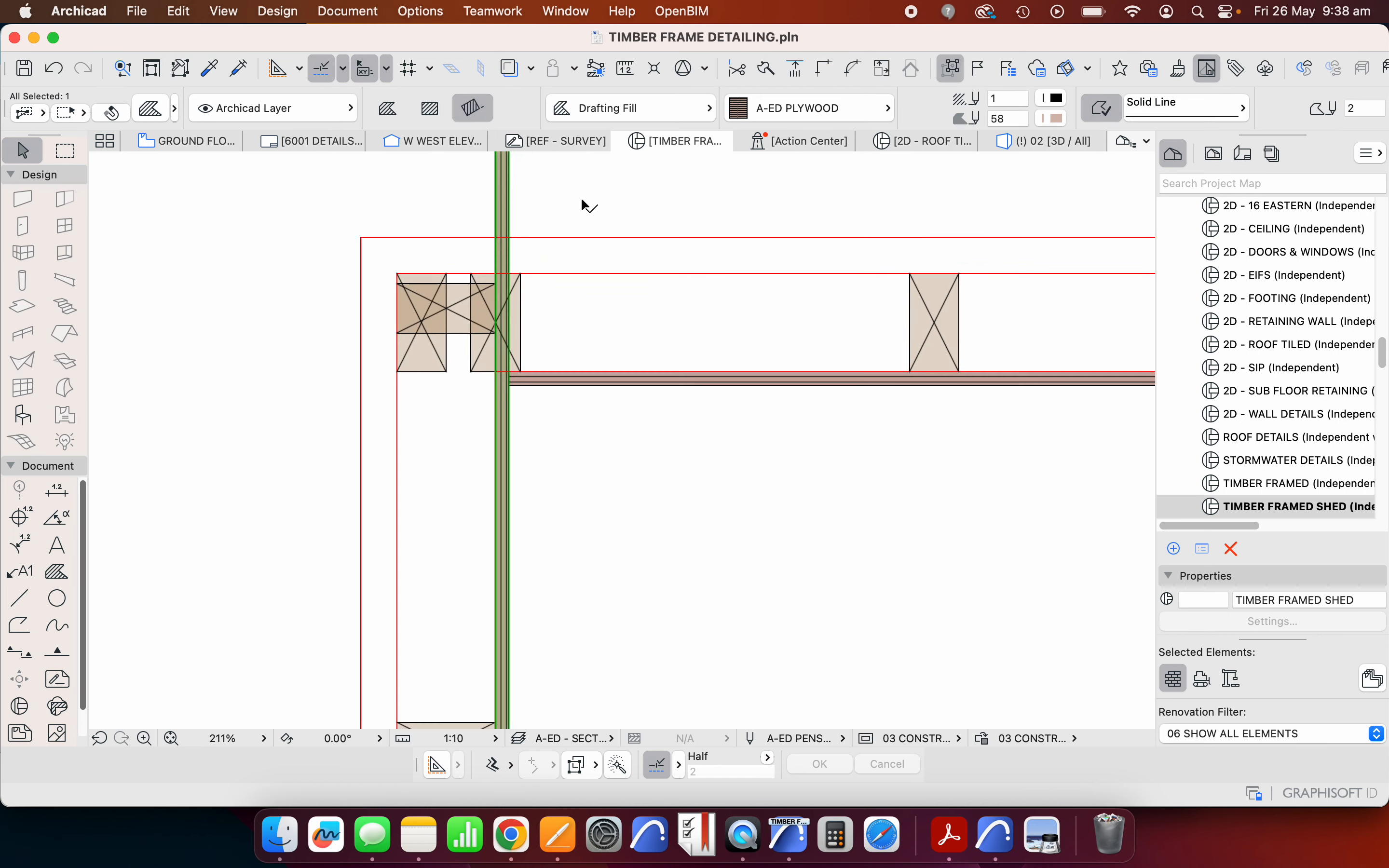
left_click(766, 70)
scroll(507, 410, "up", 2)
left_click(552, 360)
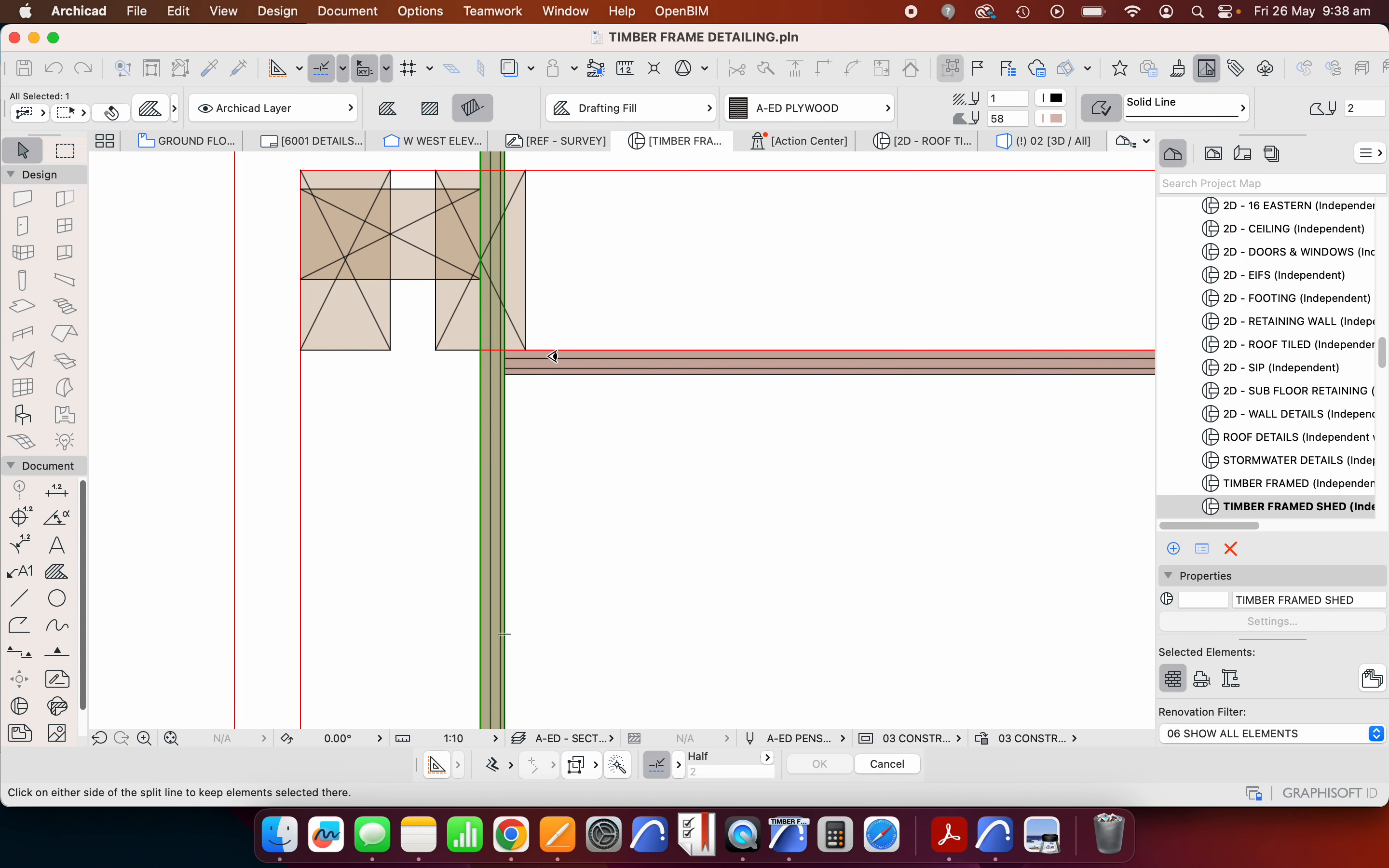
left_click(582, 284)
scroll(528, 469, "down", 6)
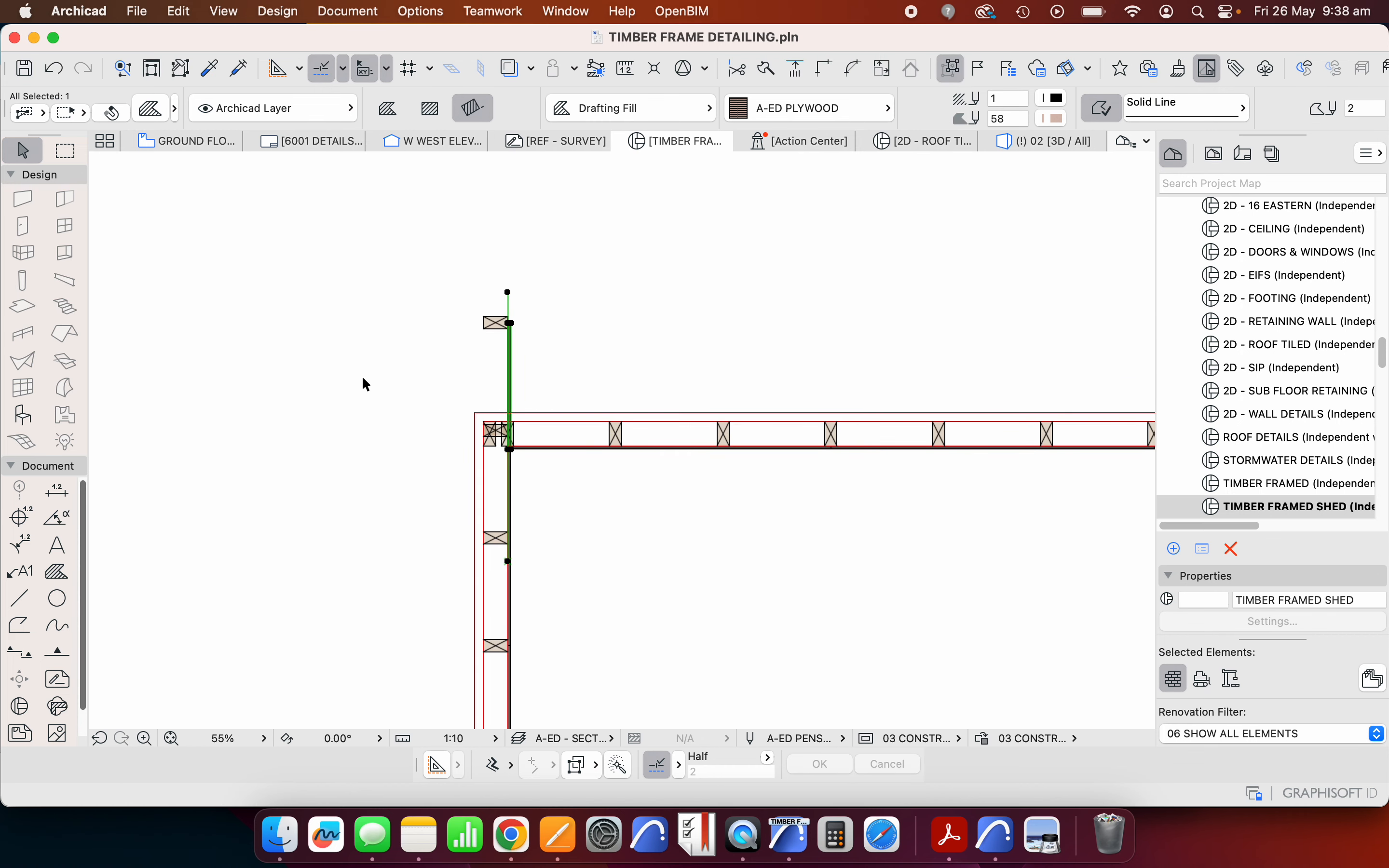
- Move the cut-off plywood piece to the free area beyond the frame's upper right corner, beside the other offcut, and deselect it
right_click(352, 359)
mouse_move(372, 528)
left_click(670, 529)
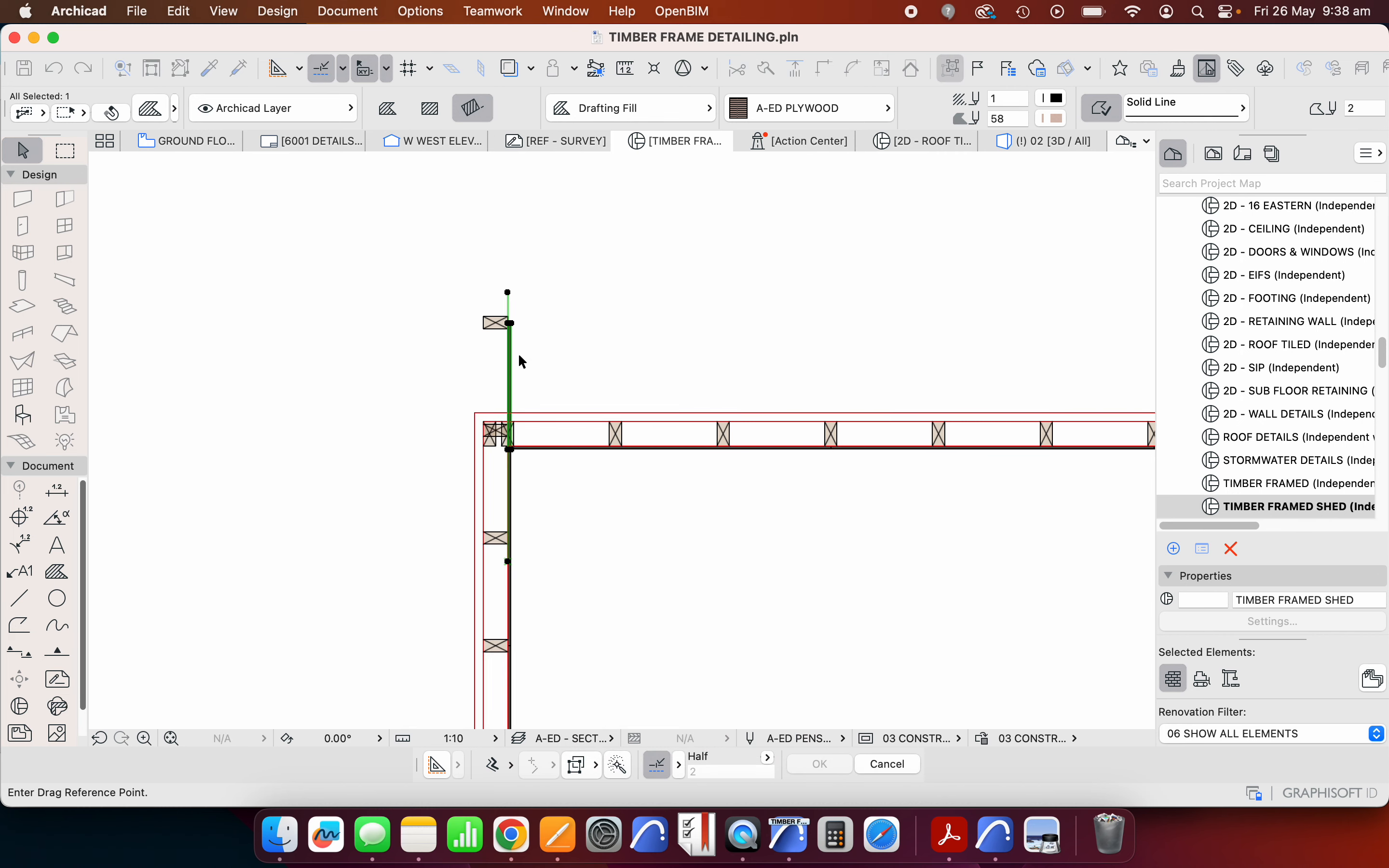
left_click(511, 355)
scroll(410, 357, "down", 3)
scroll(821, 350, "down", 2)
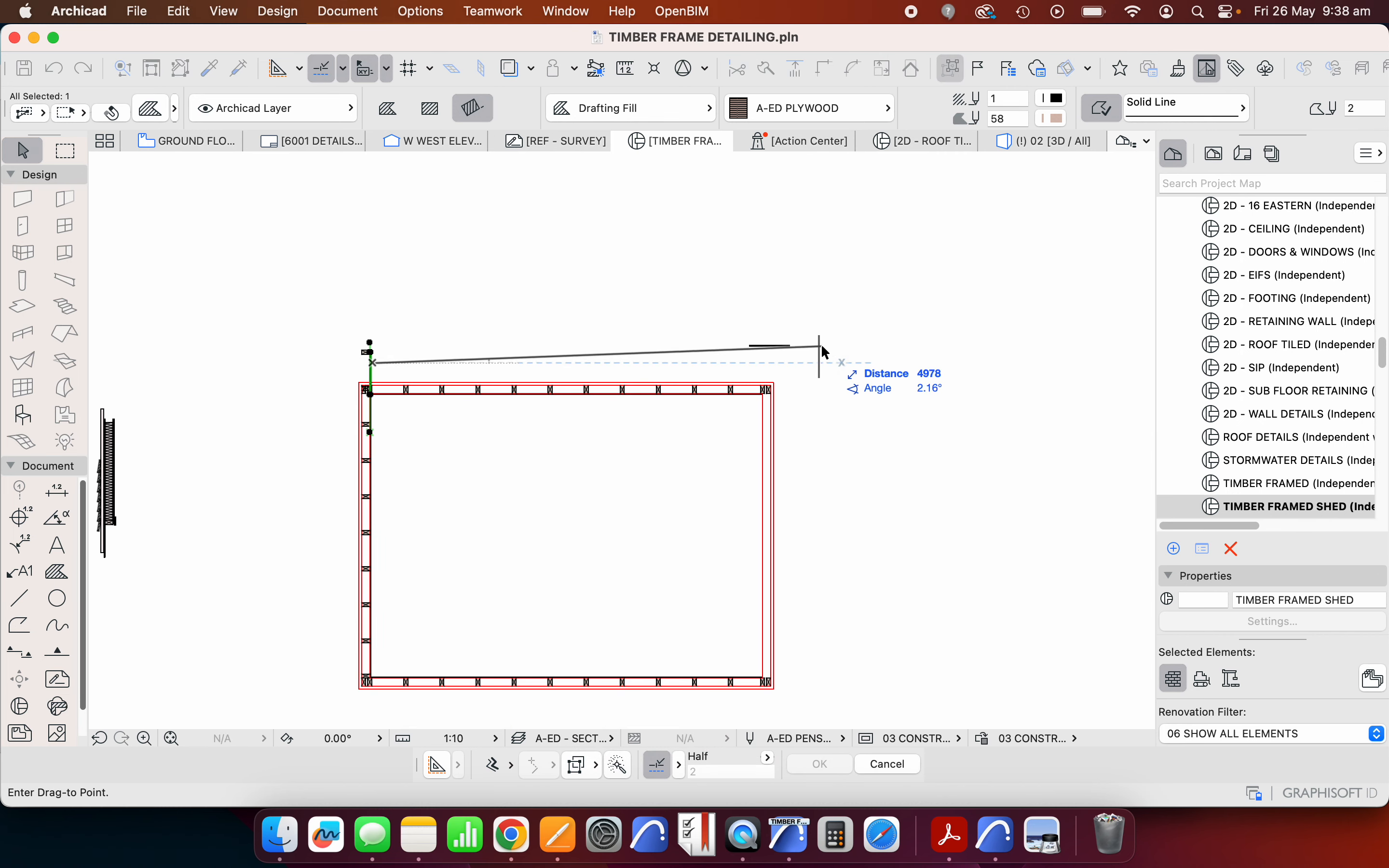
left_click(821, 351)
key("Escape")
scroll(402, 405, "up", 1)
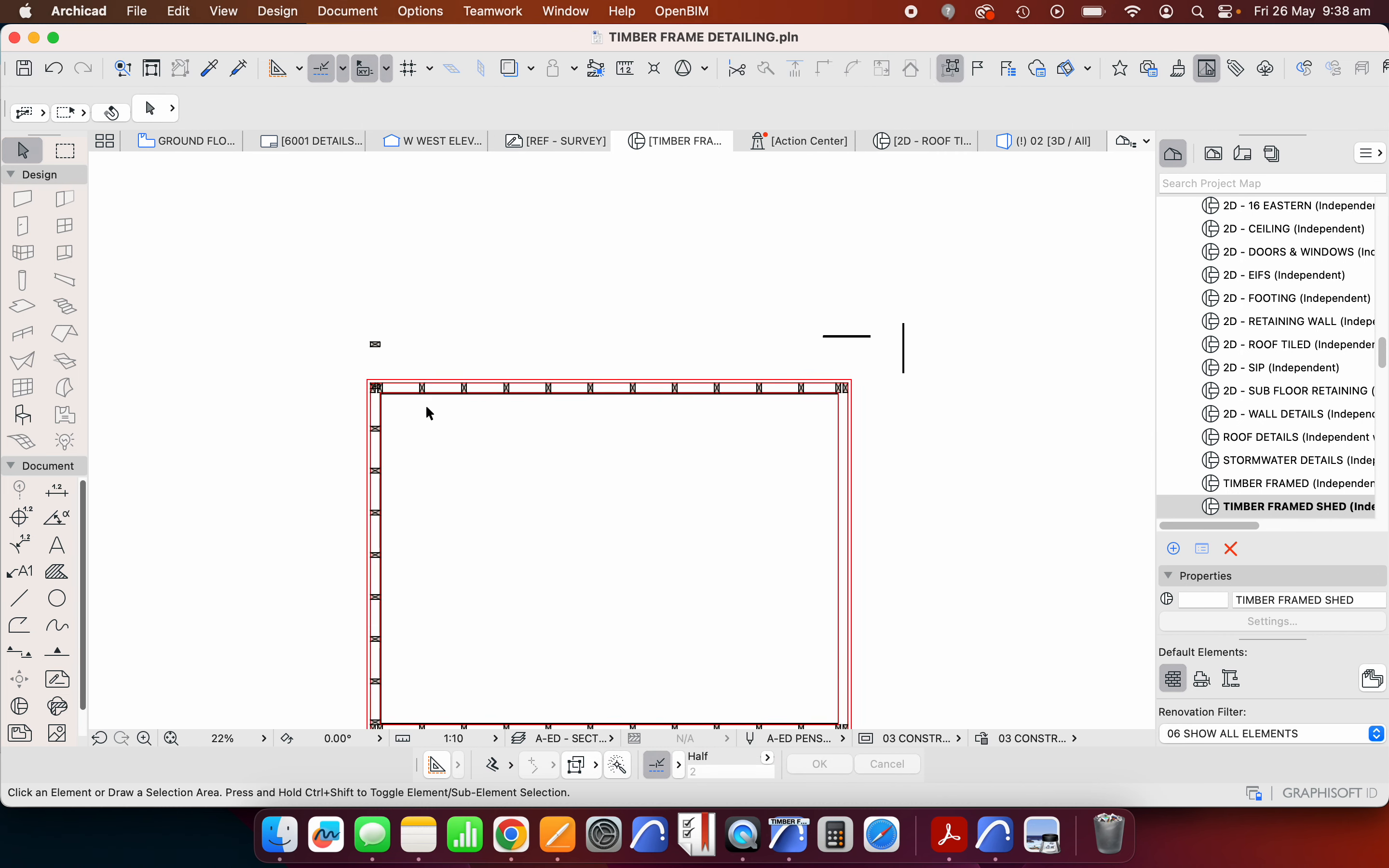
- Move the overlapping stud in the upper left corner down 81 so it sits directly below the top wall's corner studs
scroll(424, 236, "up", 20)
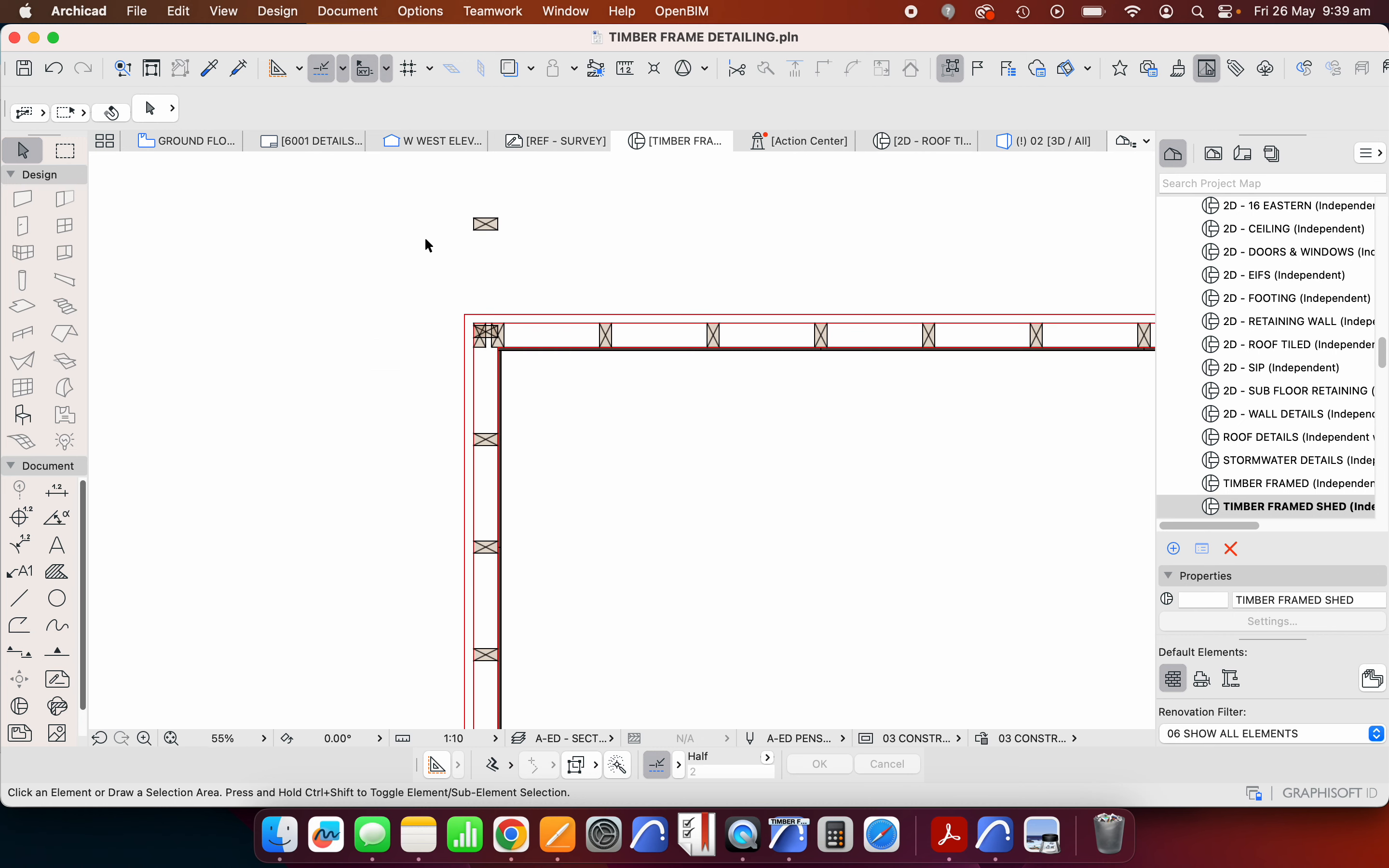
left_click_drag(519, 477, 509, 309)
scroll(311, 291, "down", 6)
right_click(311, 291)
mouse_move(414, 461)
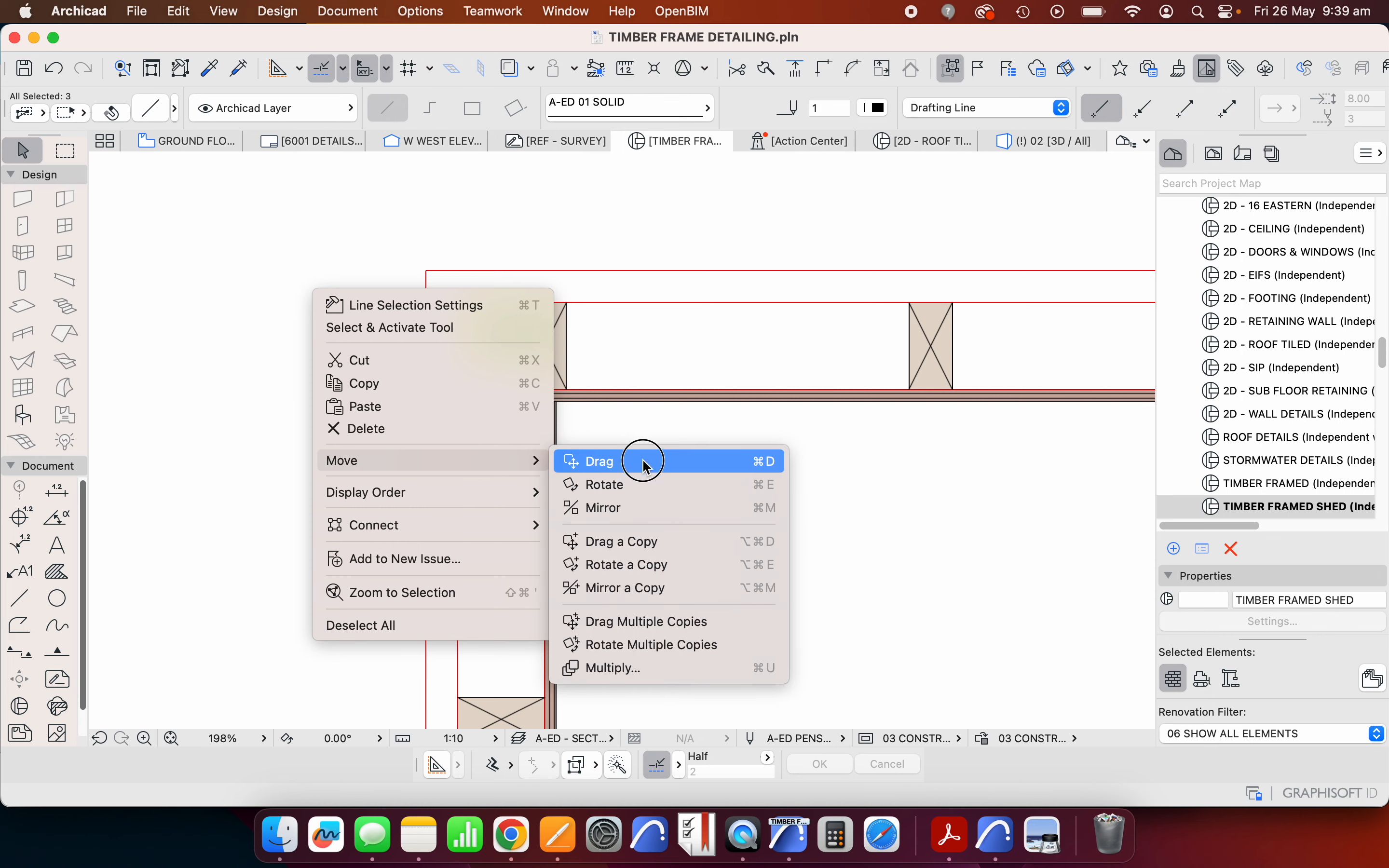
left_click(637, 459)
left_click(545, 312)
left_click(549, 392)
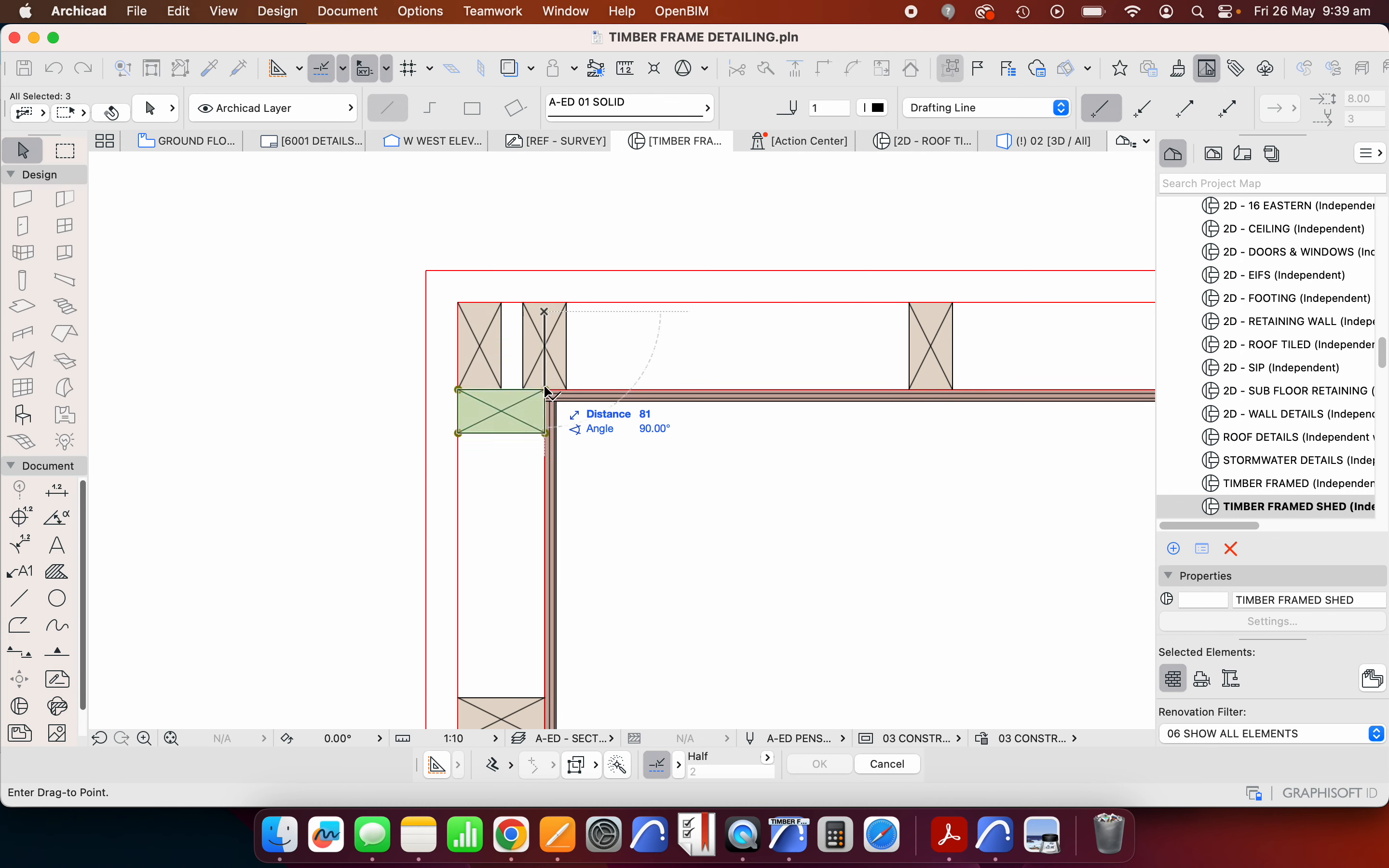
scroll(456, 341, "down", 7)
key("Escape")
- Delete the surplus stud left above the frame's upper left corner
scroll(466, 379, "up", 5)
scroll(498, 374, "up", 3)
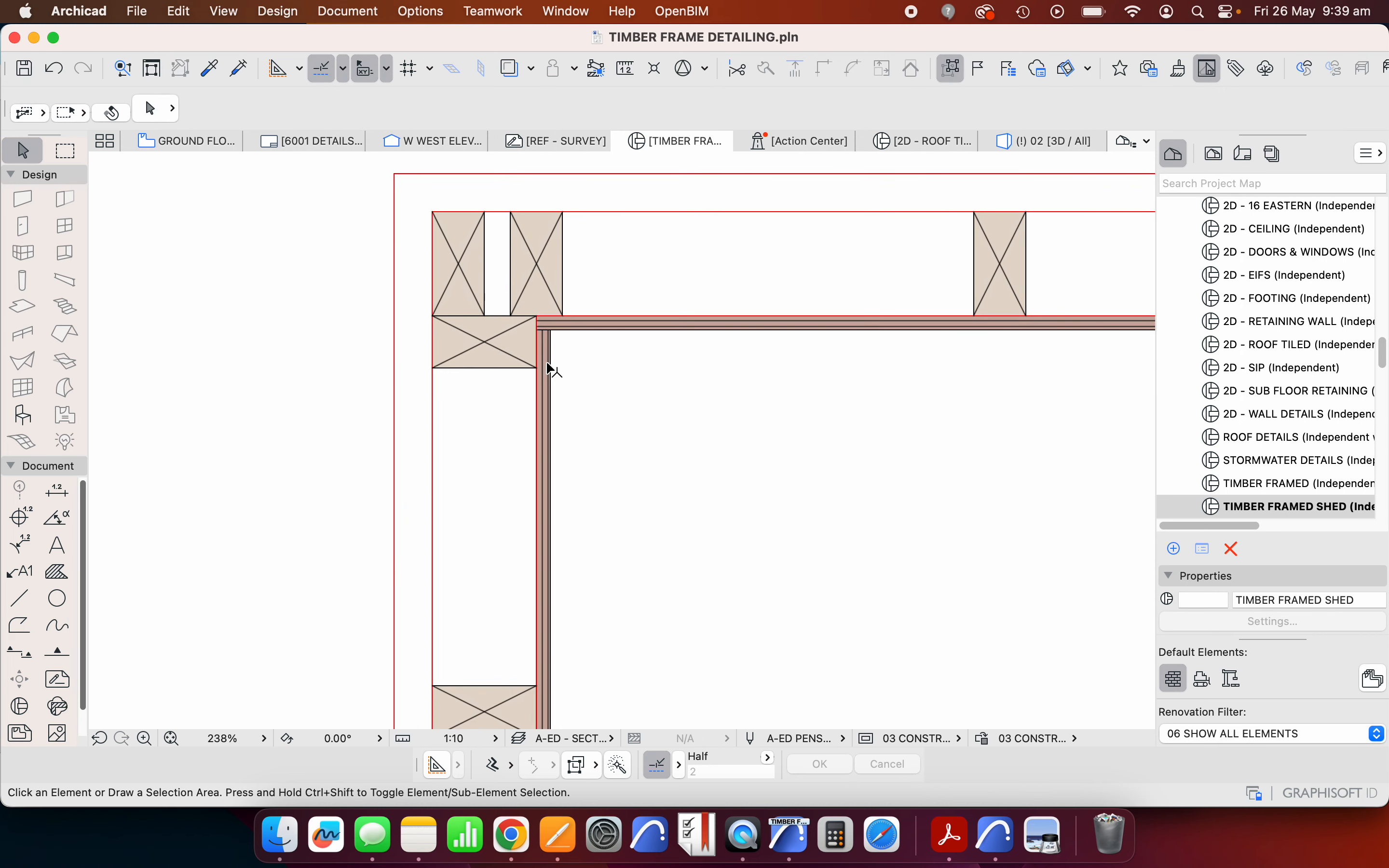
left_click(546, 368)
key("Escape")
scroll(469, 323, "down", 10)
left_click_drag(546, 302, 448, 241)
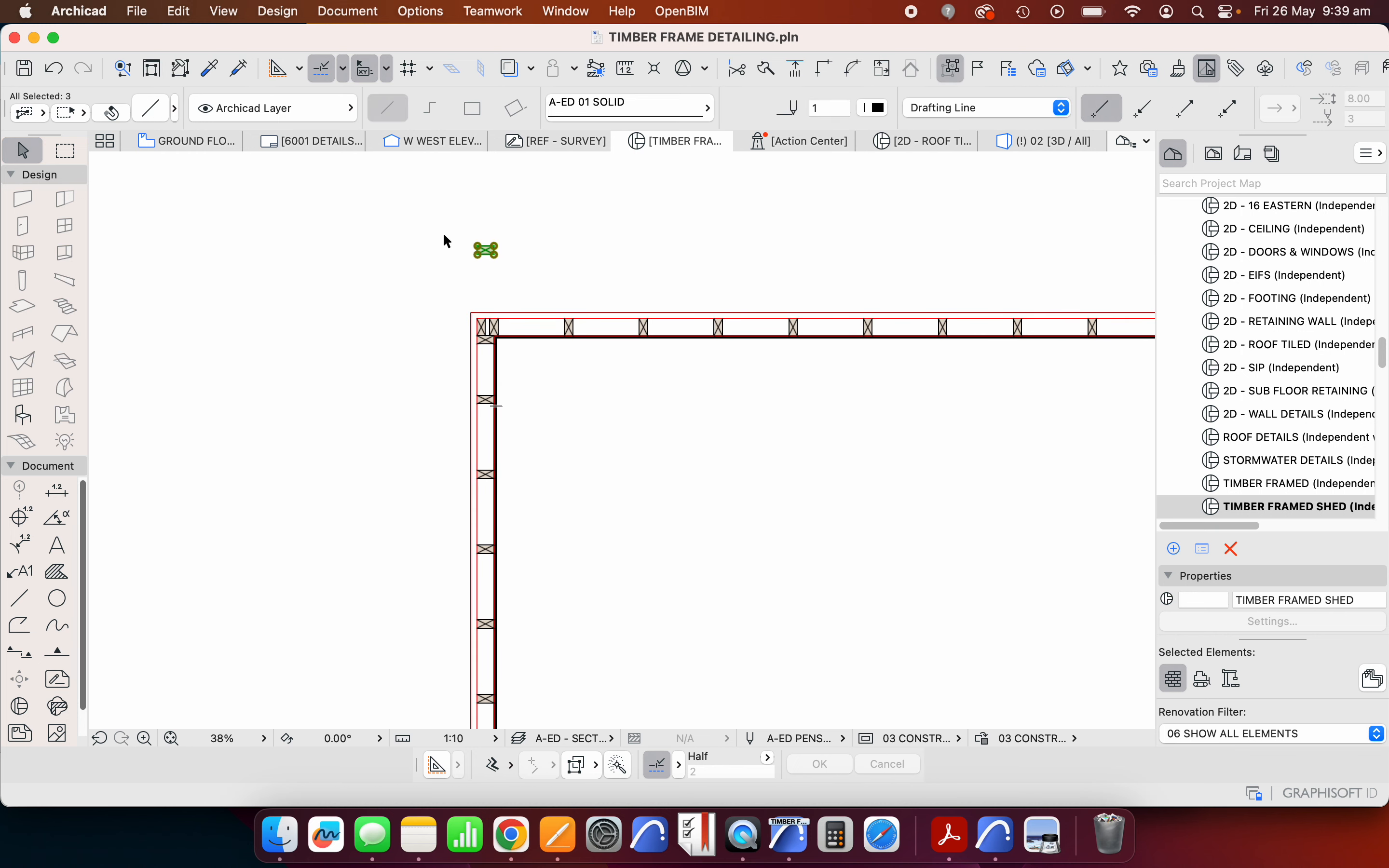
key("Escape")
scroll(491, 222, "down", 4)
- Mirror a copy of all the left wall's studs and three plywood sheets about the frame's vertical centreline onto the right wall, and deselect it
scroll(465, 281, "up", 15)
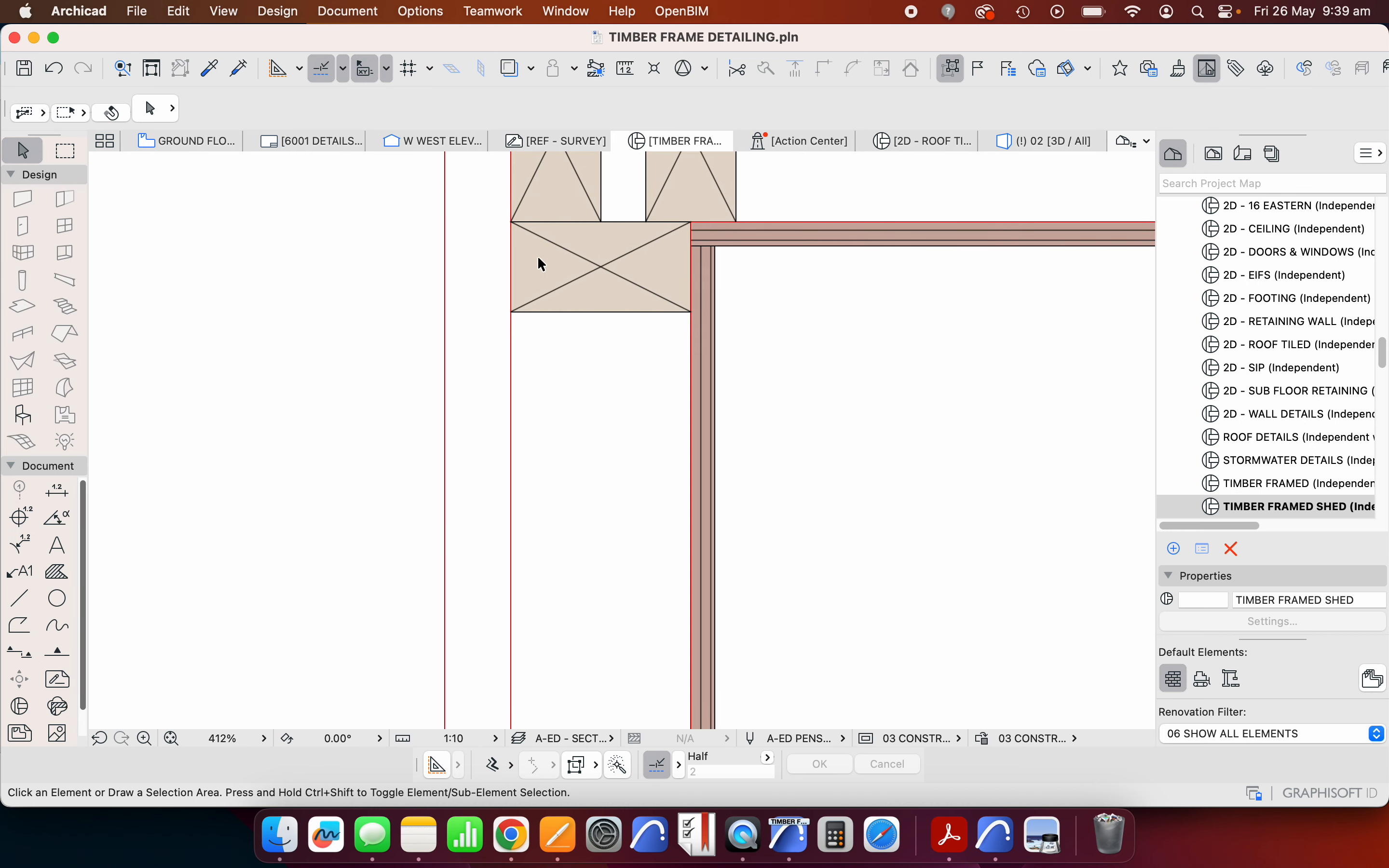
left_click(540, 266)
scroll(602, 233, "down", 14)
scroll(594, 525, "up", 8)
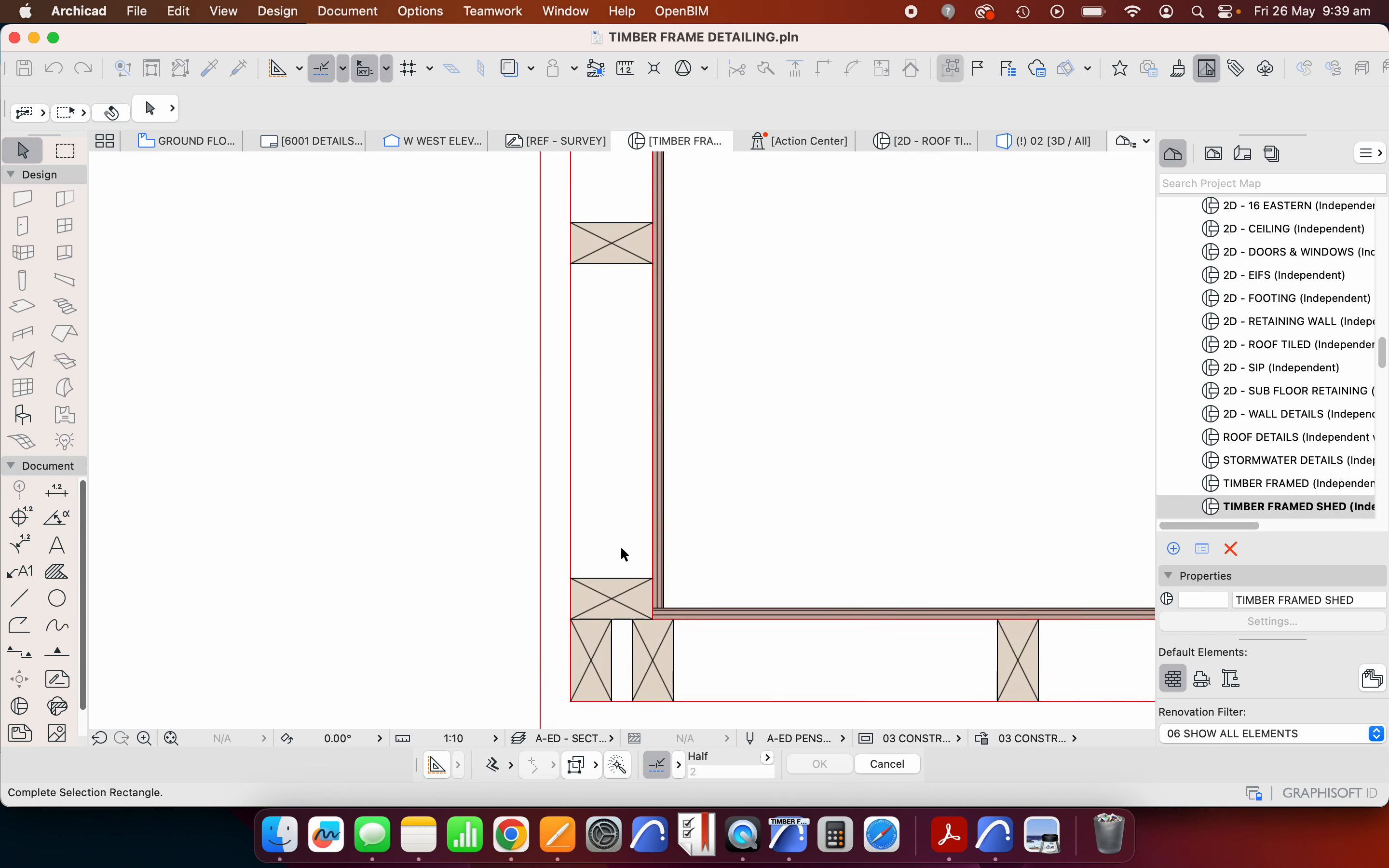
left_click(655, 623)
left_click(682, 600, "shift")
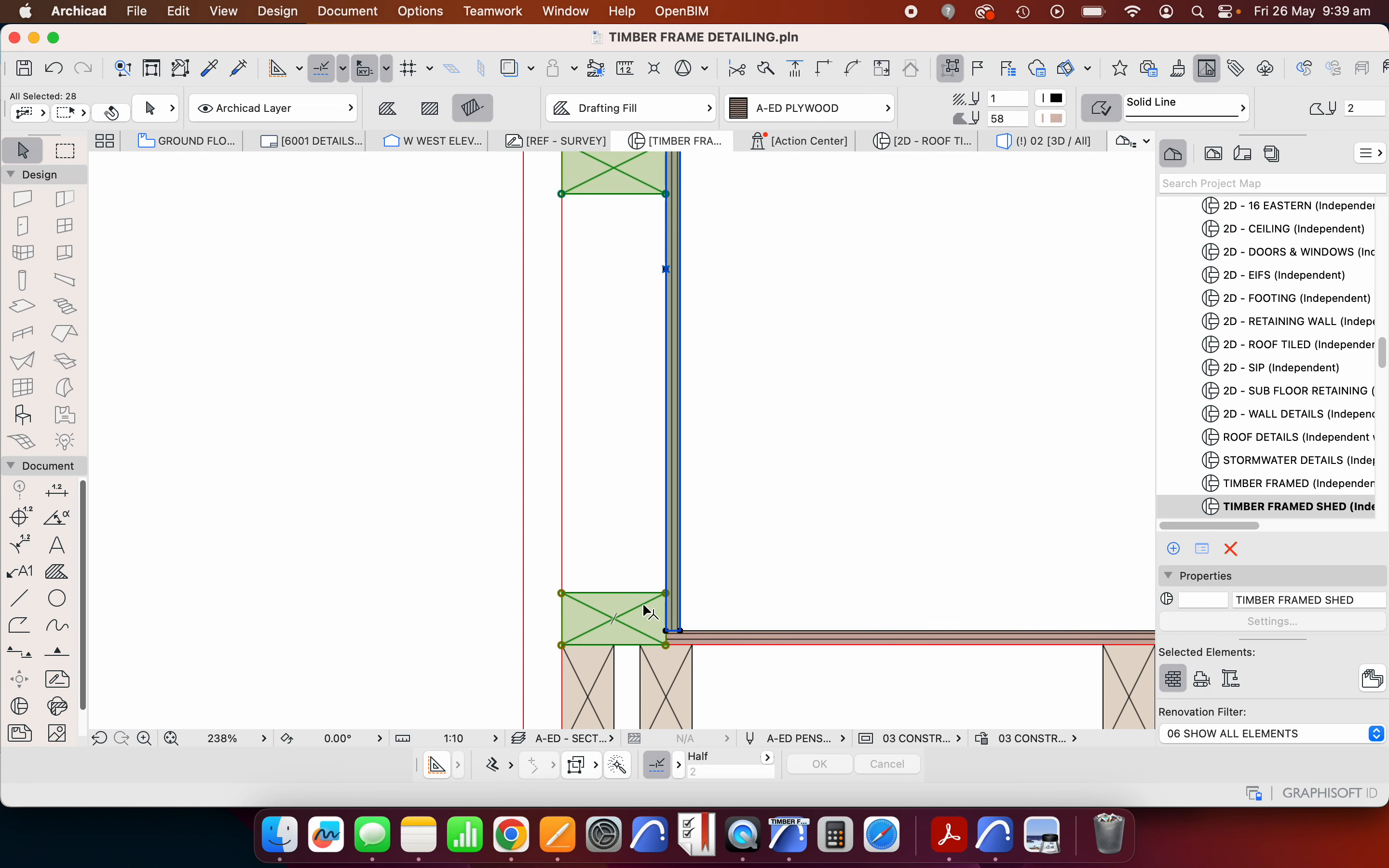
scroll(640, 494, "down", 5)
scroll(620, 450, "up", 7)
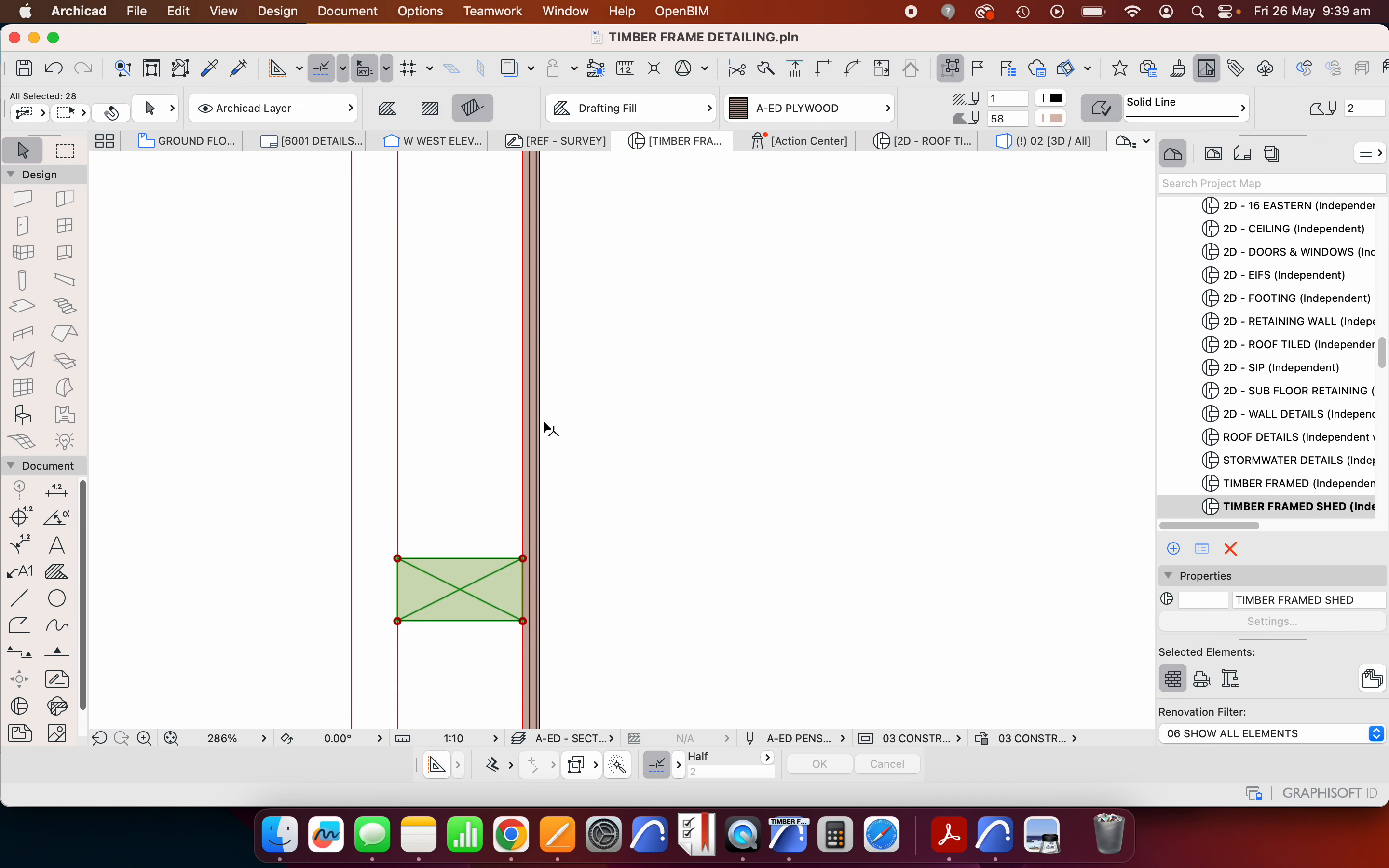
left_click(537, 422, "shift")
scroll(585, 402, "down", 8)
scroll(595, 424, "up", 5)
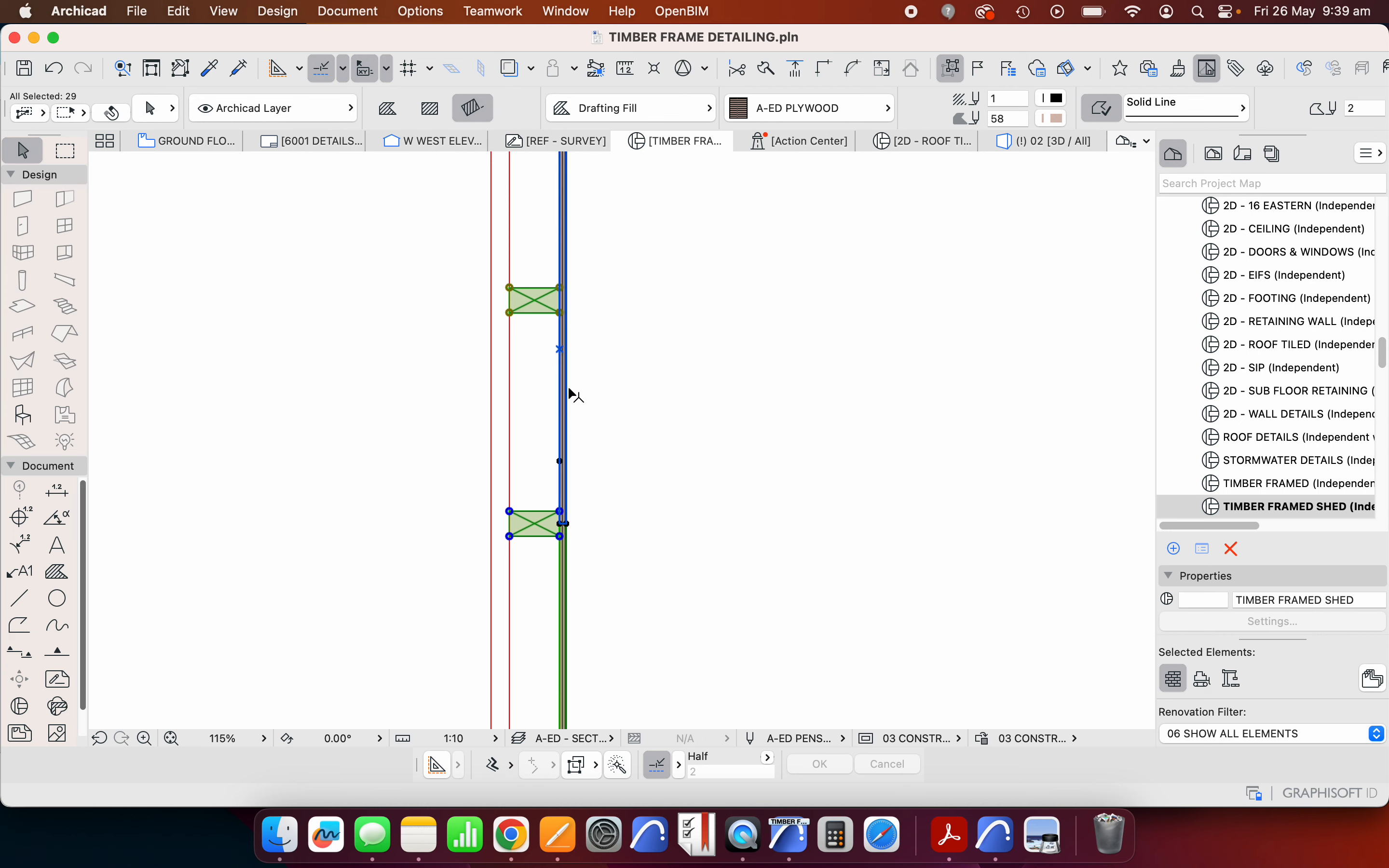
left_click(567, 396, "shift")
right_click(381, 322)
mouse_move(462, 487)
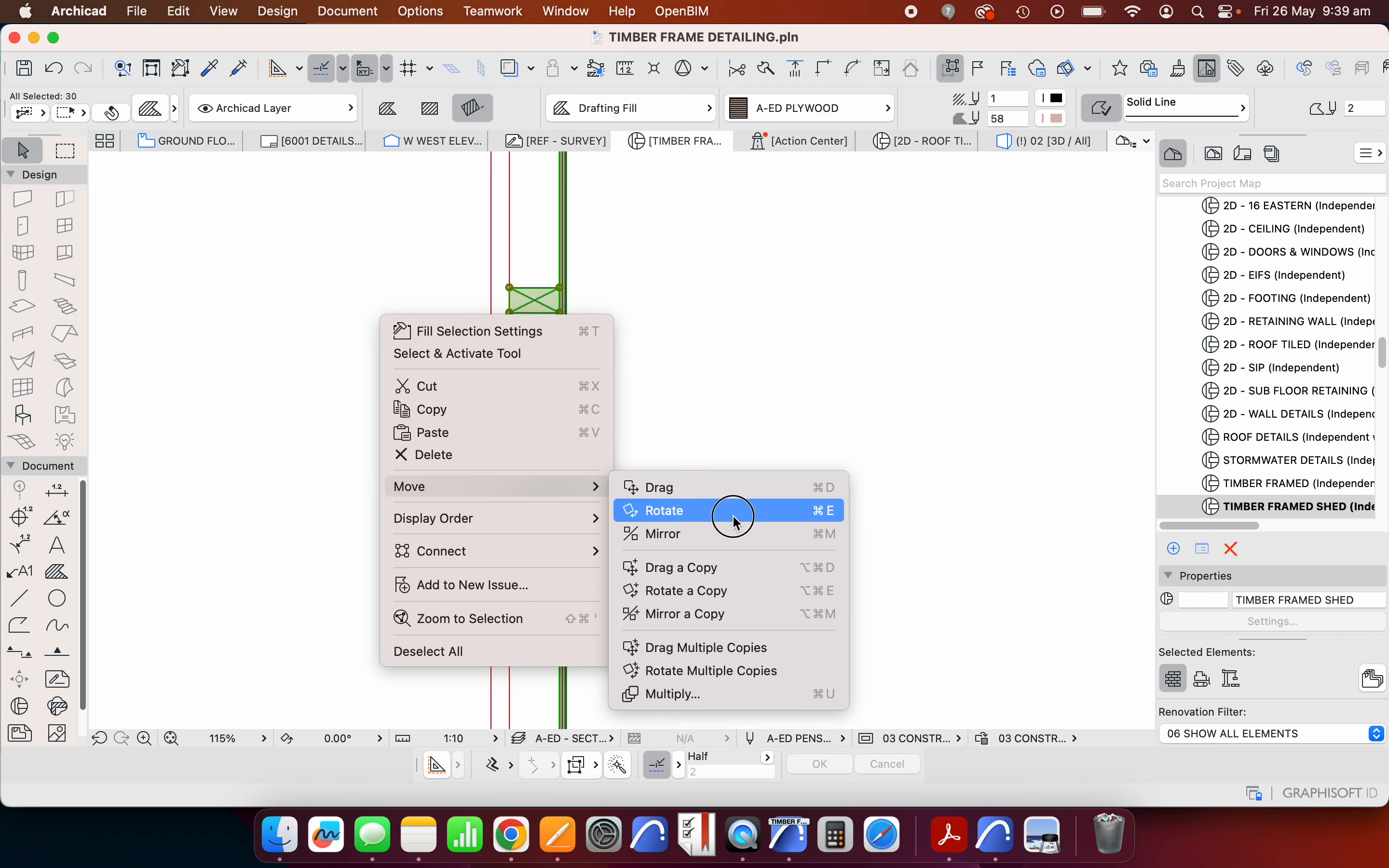
left_click(713, 614)
scroll(407, 482, "down", 4)
scroll(632, 409, "up", 1)
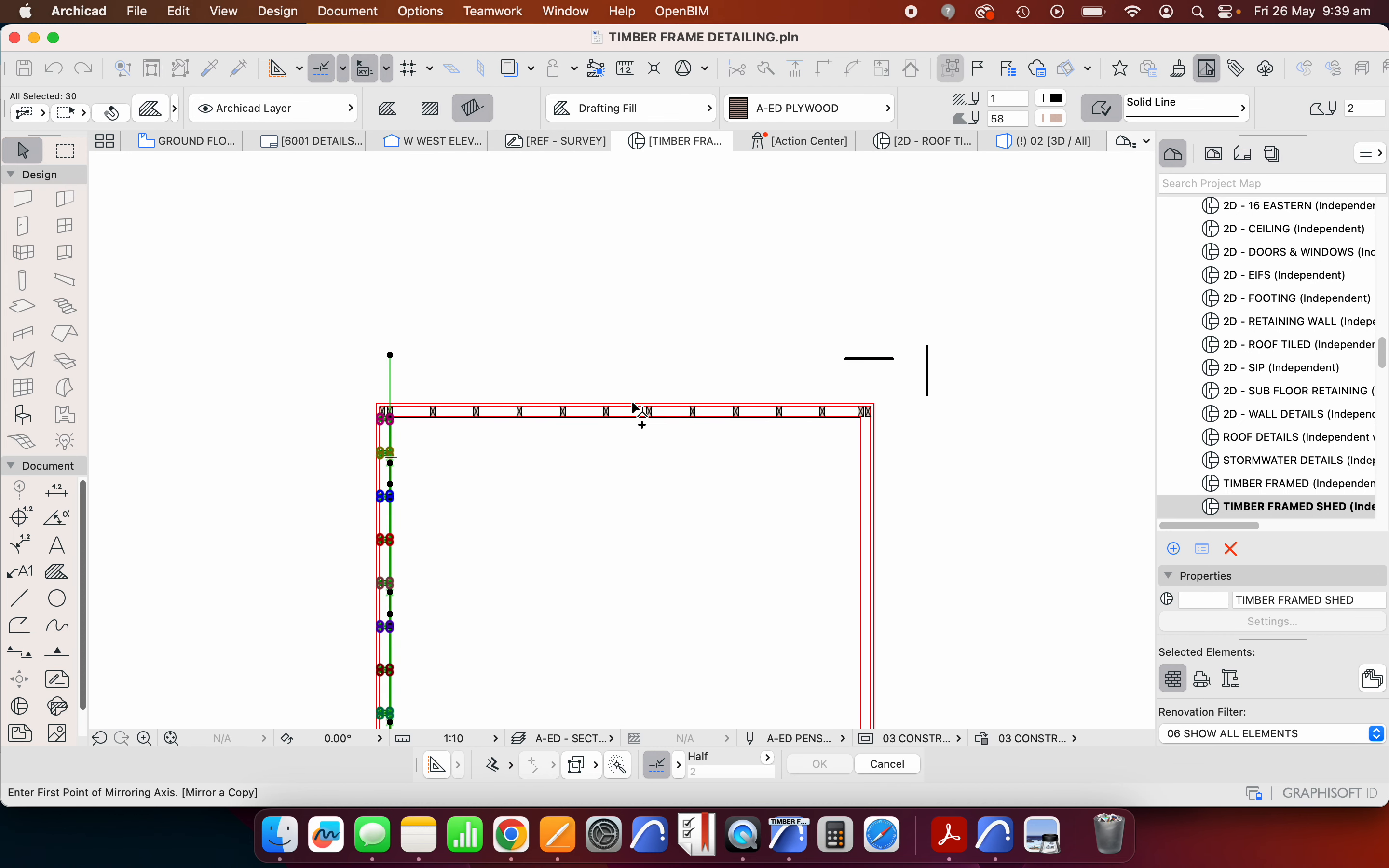
left_click(626, 406)
left_click(630, 552)
scroll(685, 416, "down", 3)
scroll(724, 482, "up", 1)
scroll(724, 481, "up", 5)
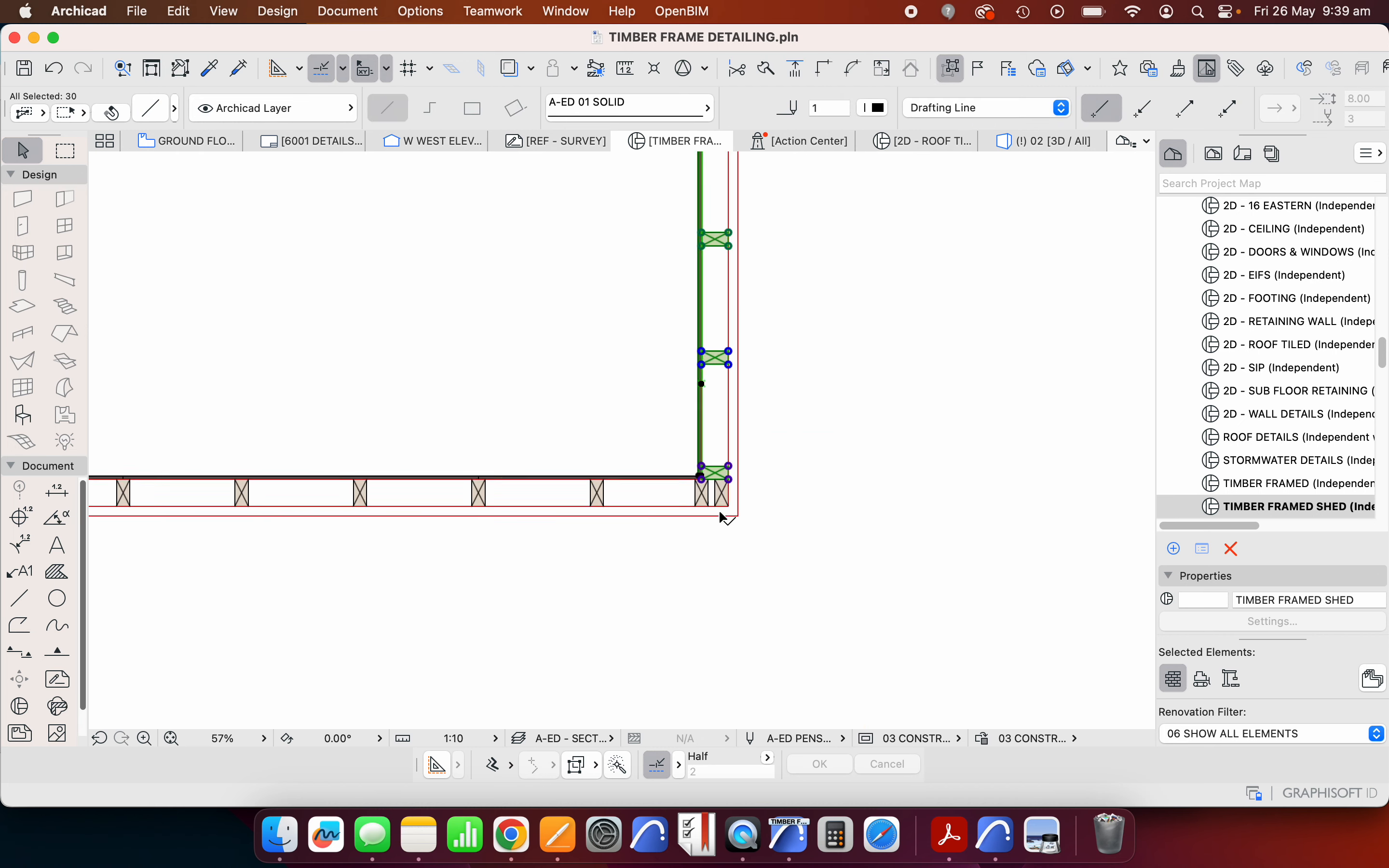
scroll(735, 494, "down", 2)
scroll(734, 498, "down", 4)
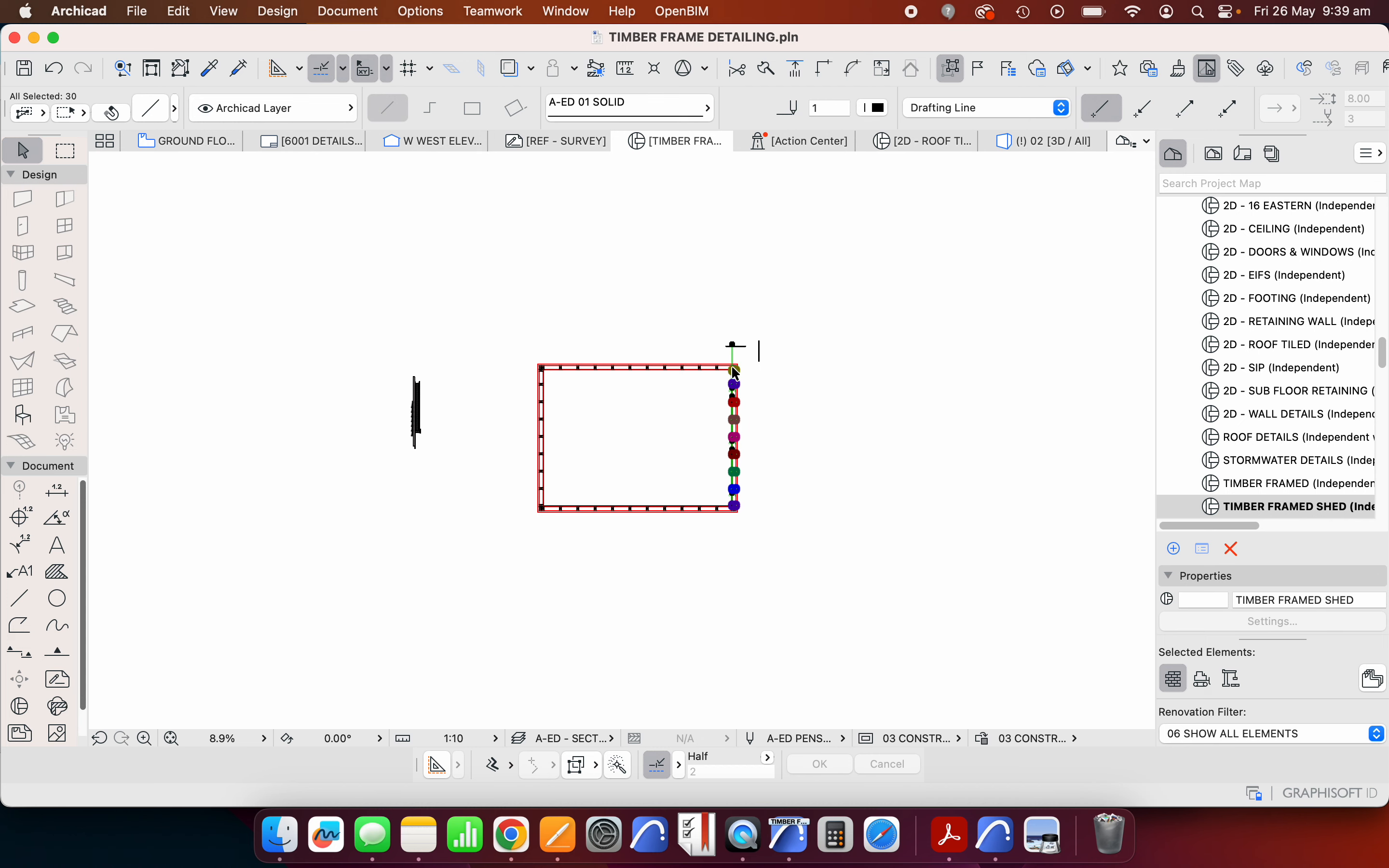
scroll(745, 356, "up", 4)
key("Escape")
scroll(718, 321, "down", 2)
scroll(574, 442, "up", 2)
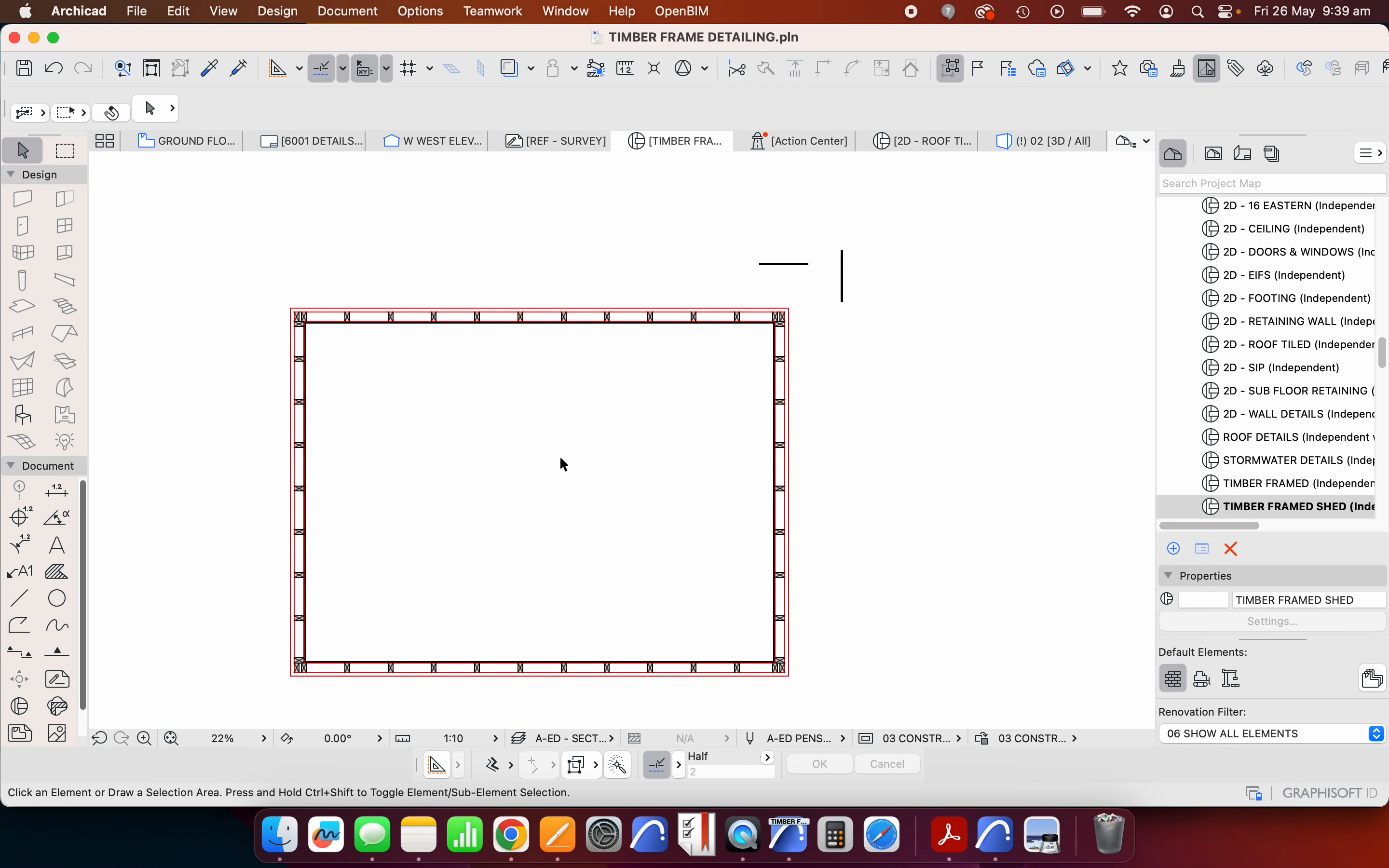
scroll(454, 327, "down", 2)
scroll(321, 278, "up", 4)
scroll(316, 304, "up", 3)
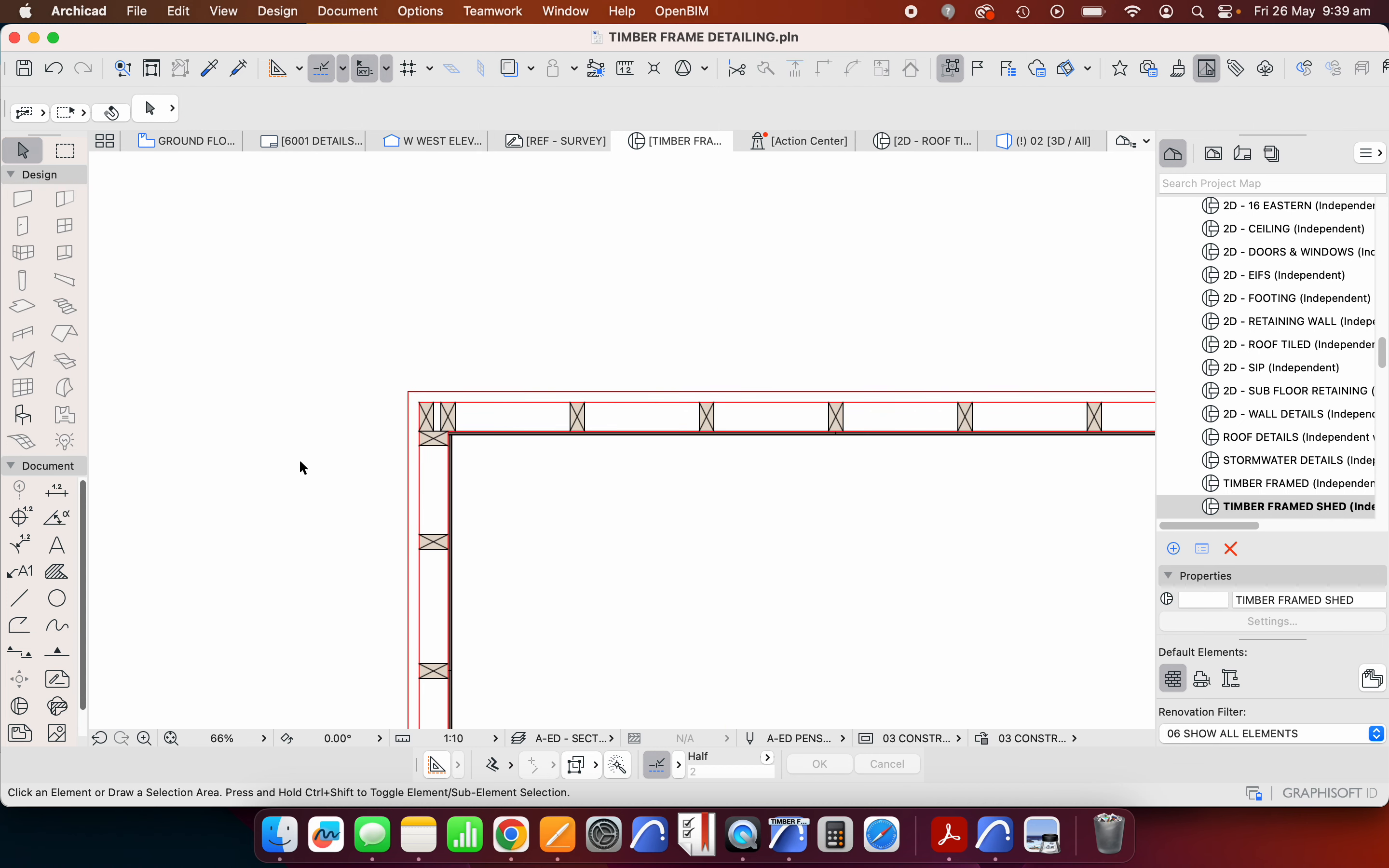
left_click(18, 598)
scroll(425, 422, "up", 3)
key("Escape")
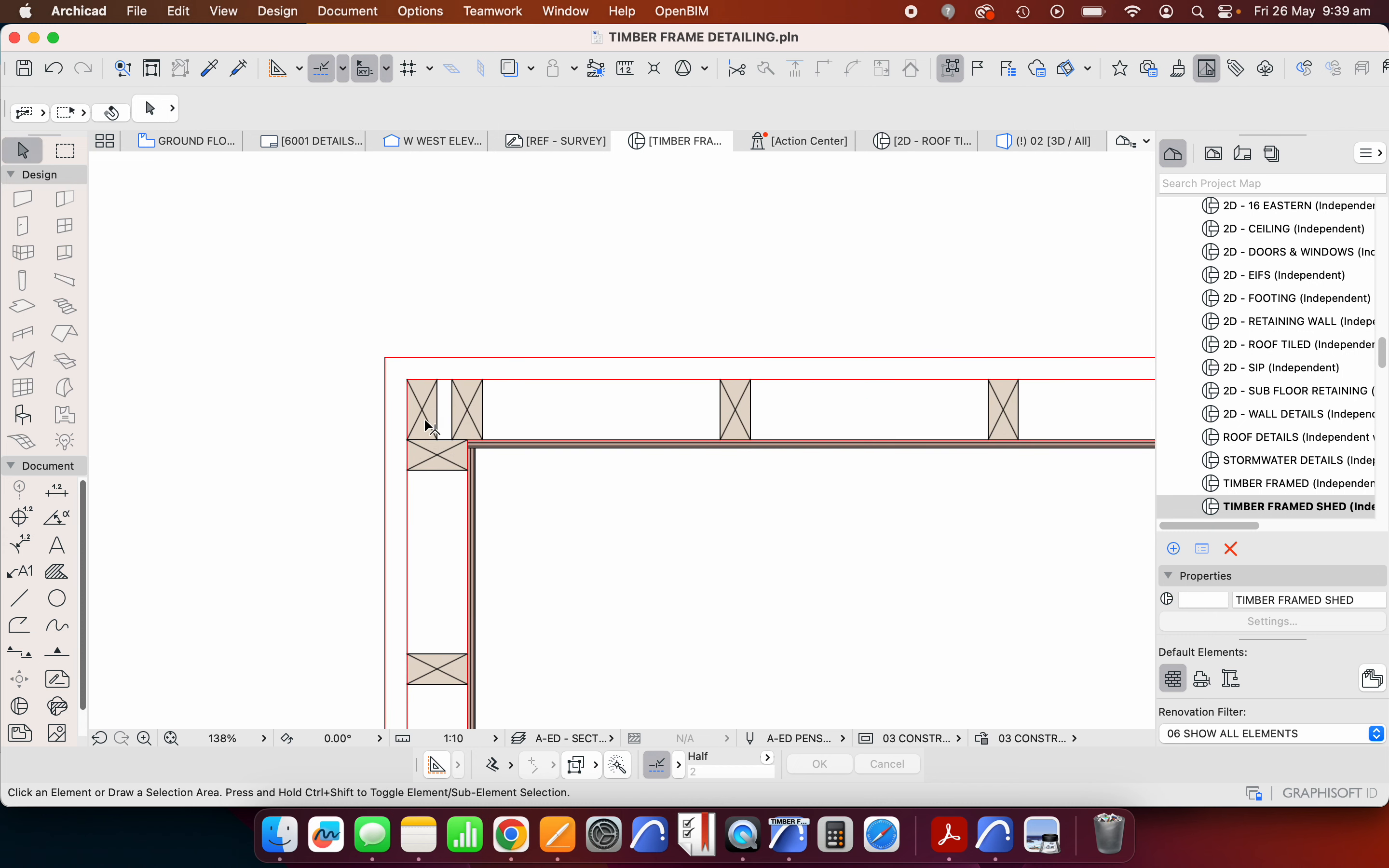
- Select all the studs along the top wall to examine them, and clear the selection
scroll(421, 419, "up", 5)
left_click(412, 419)
scroll(416, 408, "down", 6)
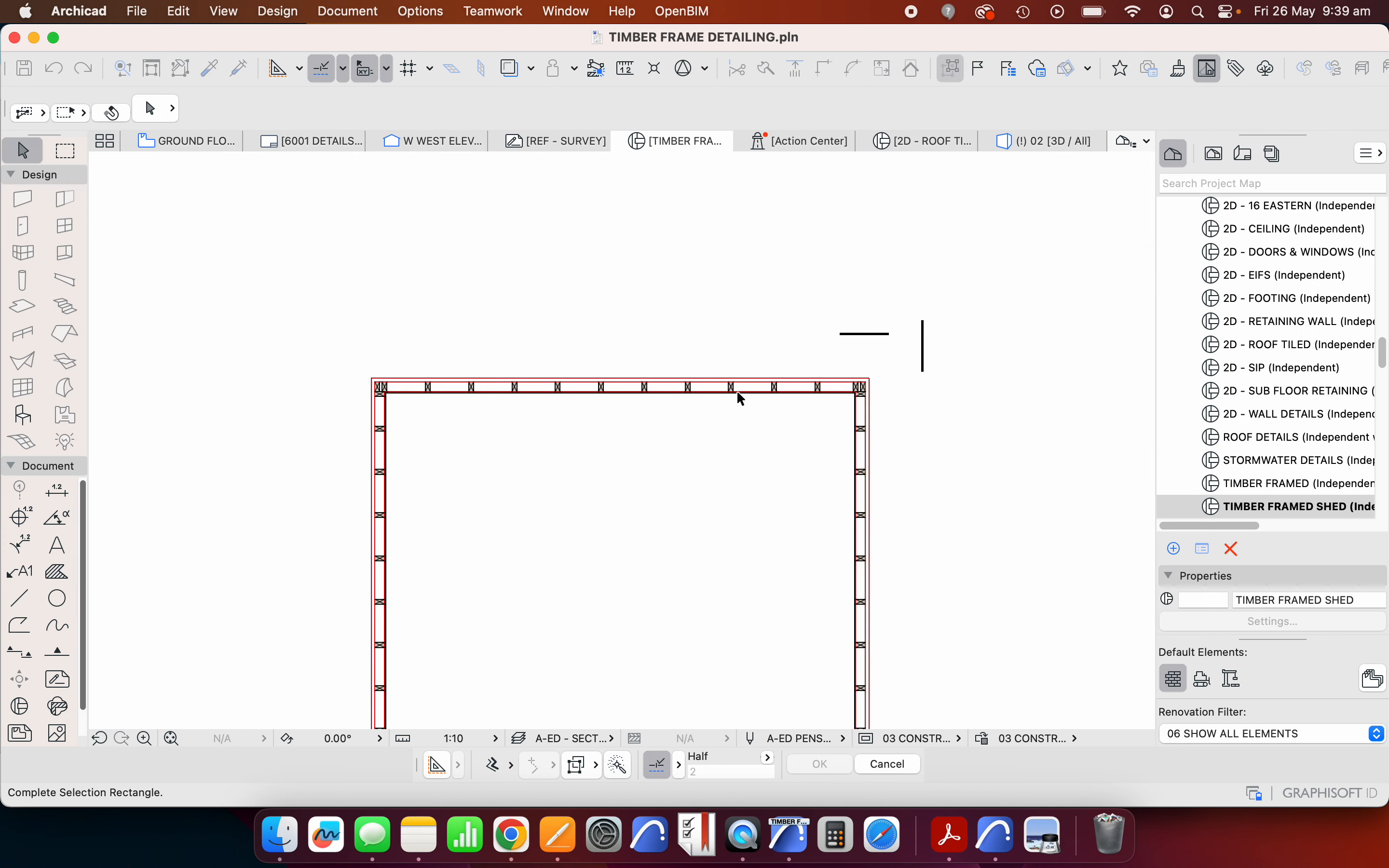
scroll(707, 411, "up", 4)
left_click(821, 341)
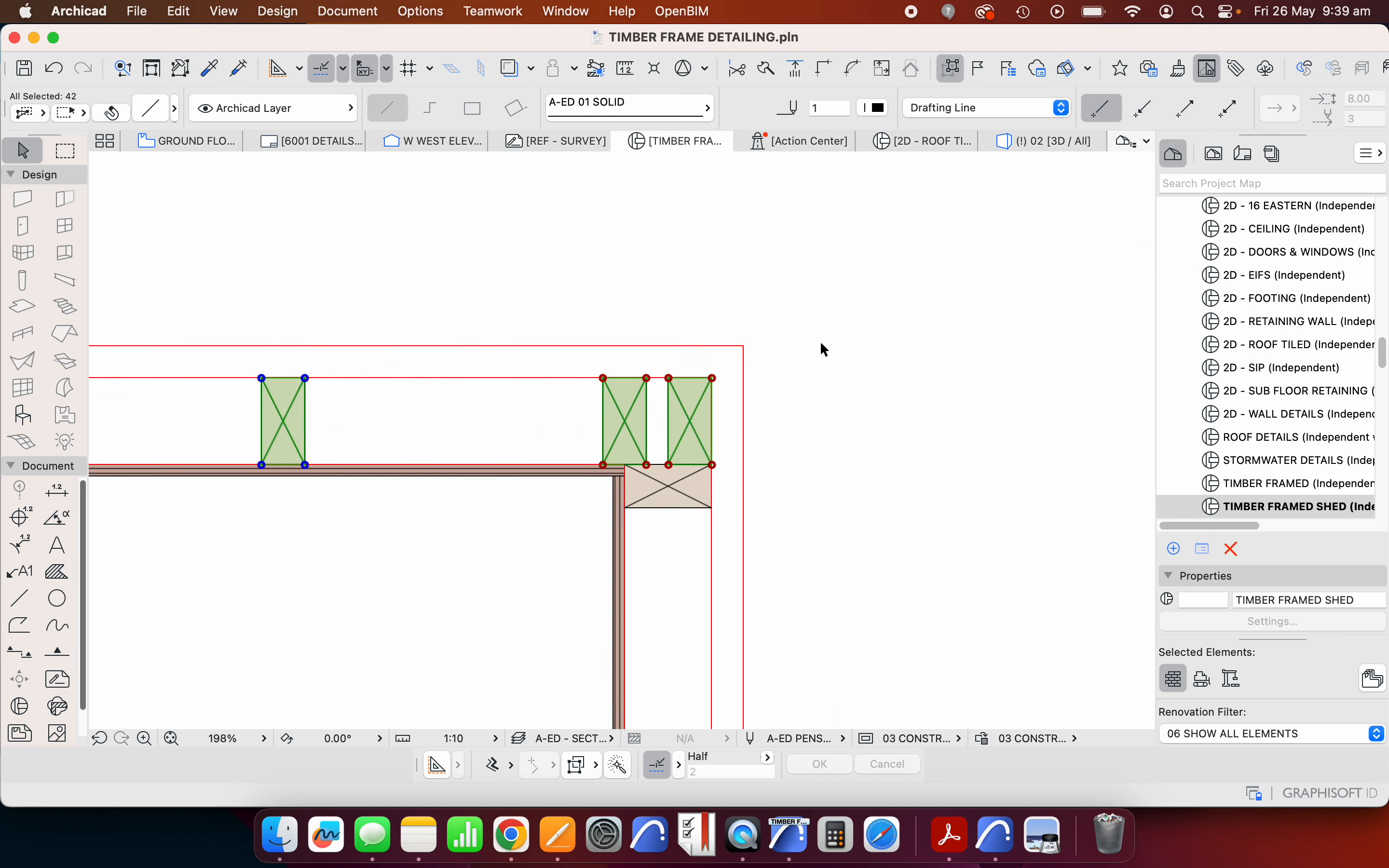
scroll(821, 327, "down", 5)
scroll(810, 281, "down", 3)
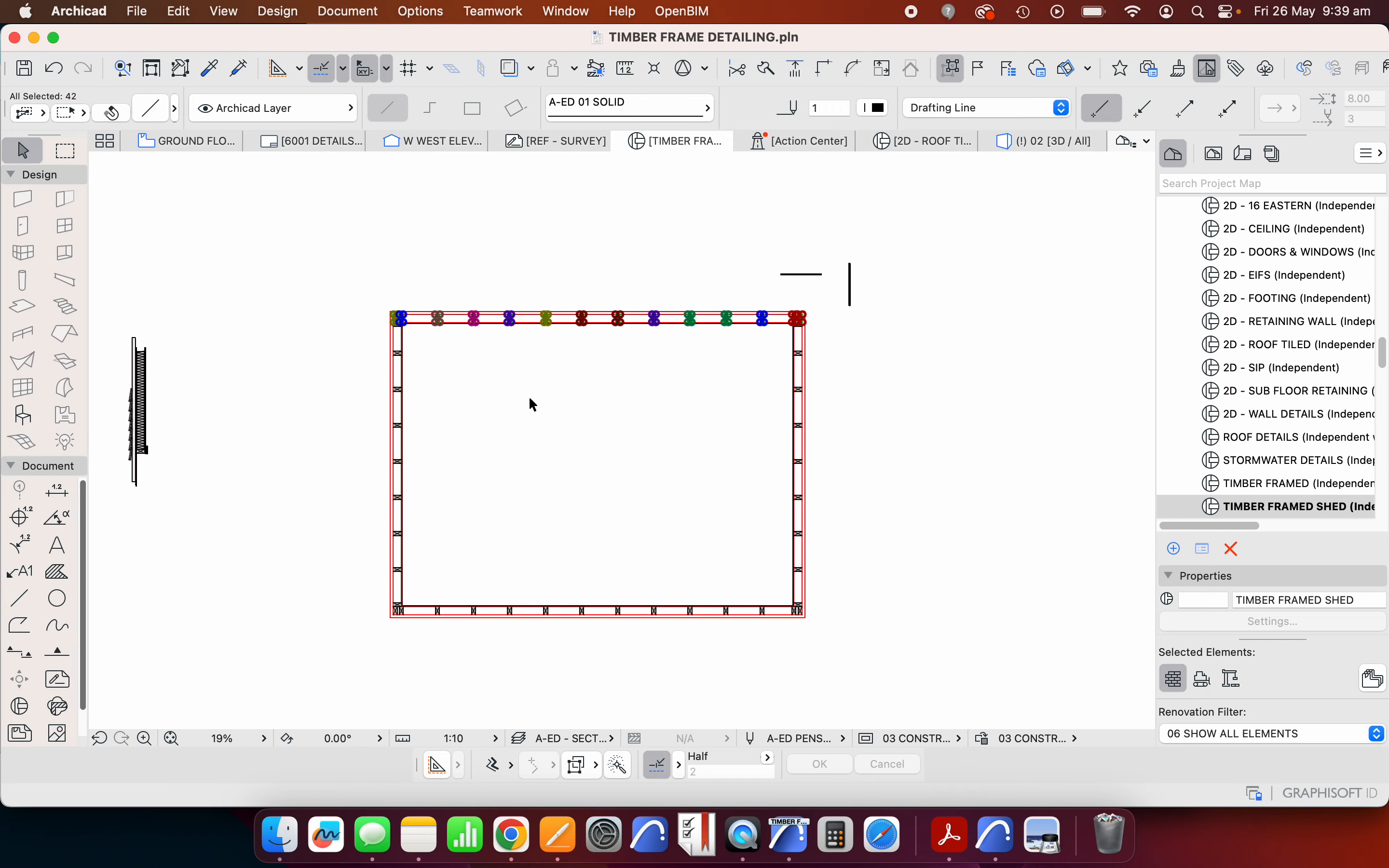
scroll(408, 359, "up", 8)
key("Escape")
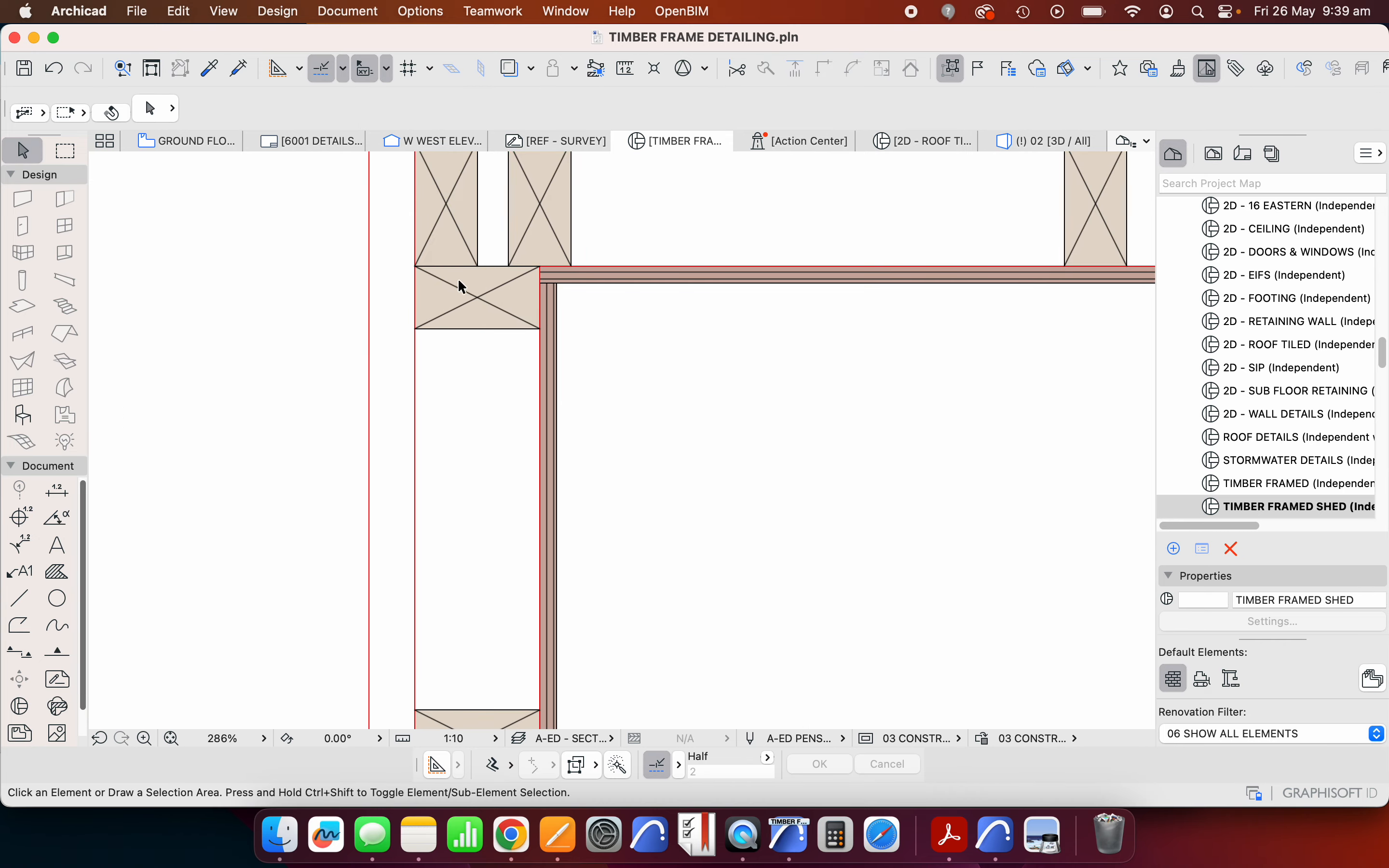
- Select all the studs along the left wall to examine them, and clear the selection
left_click(465, 279)
scroll(466, 281, "down", 7)
scroll(474, 611, "up", 6)
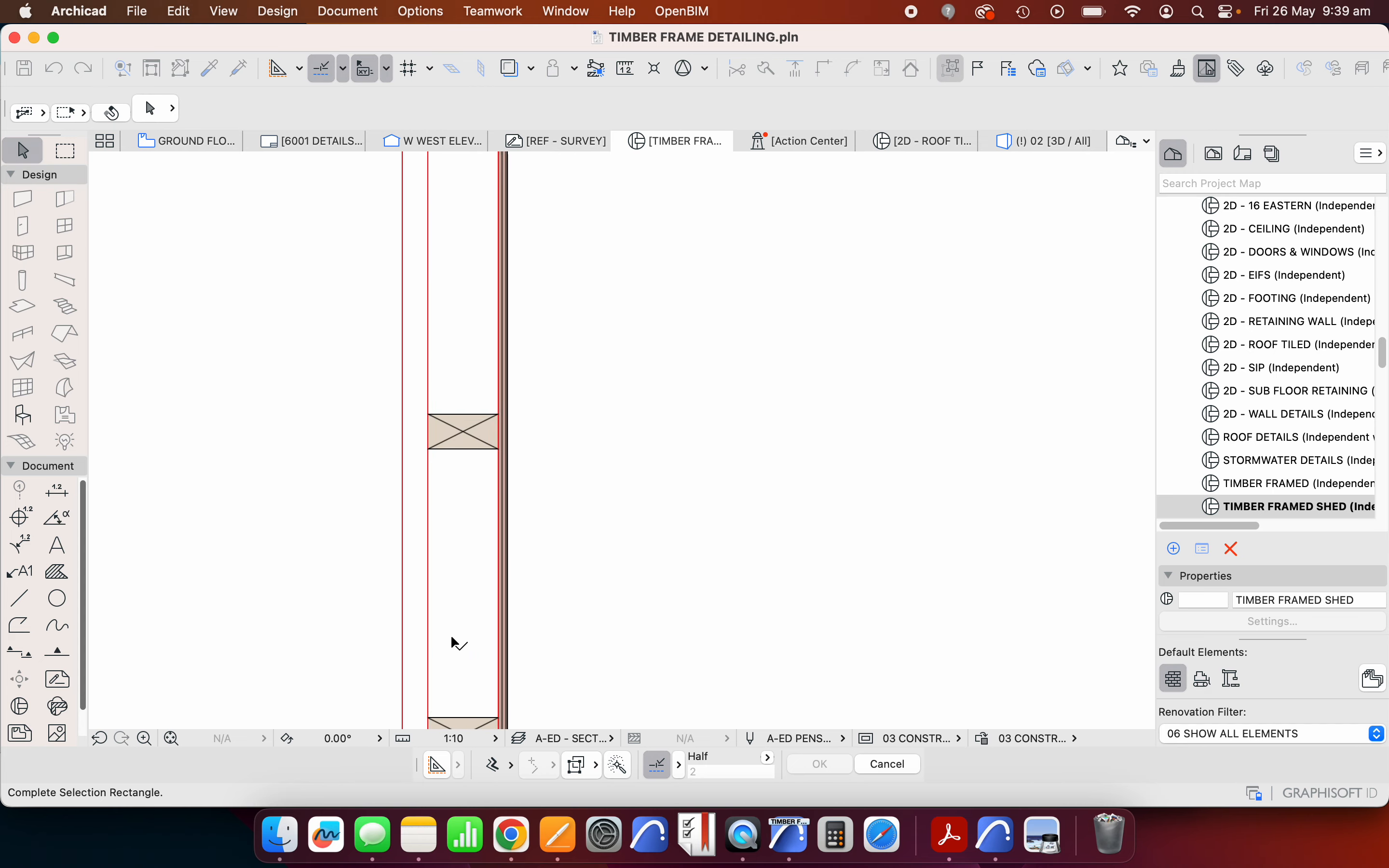
scroll(450, 603, "down", 3)
scroll(459, 517, "up", 3)
left_click(505, 465)
scroll(447, 533, "down", 5)
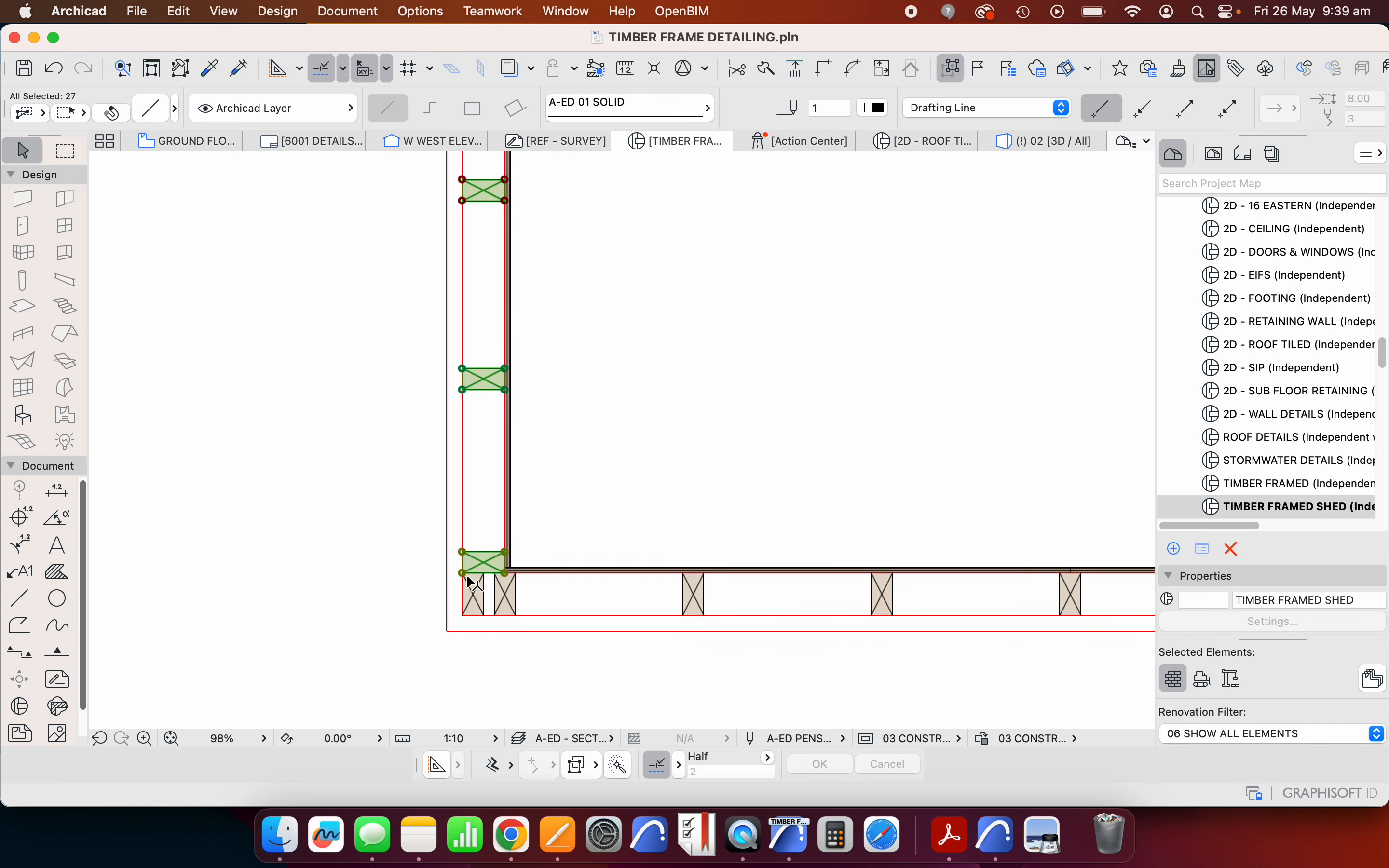
scroll(447, 533, "down", 2)
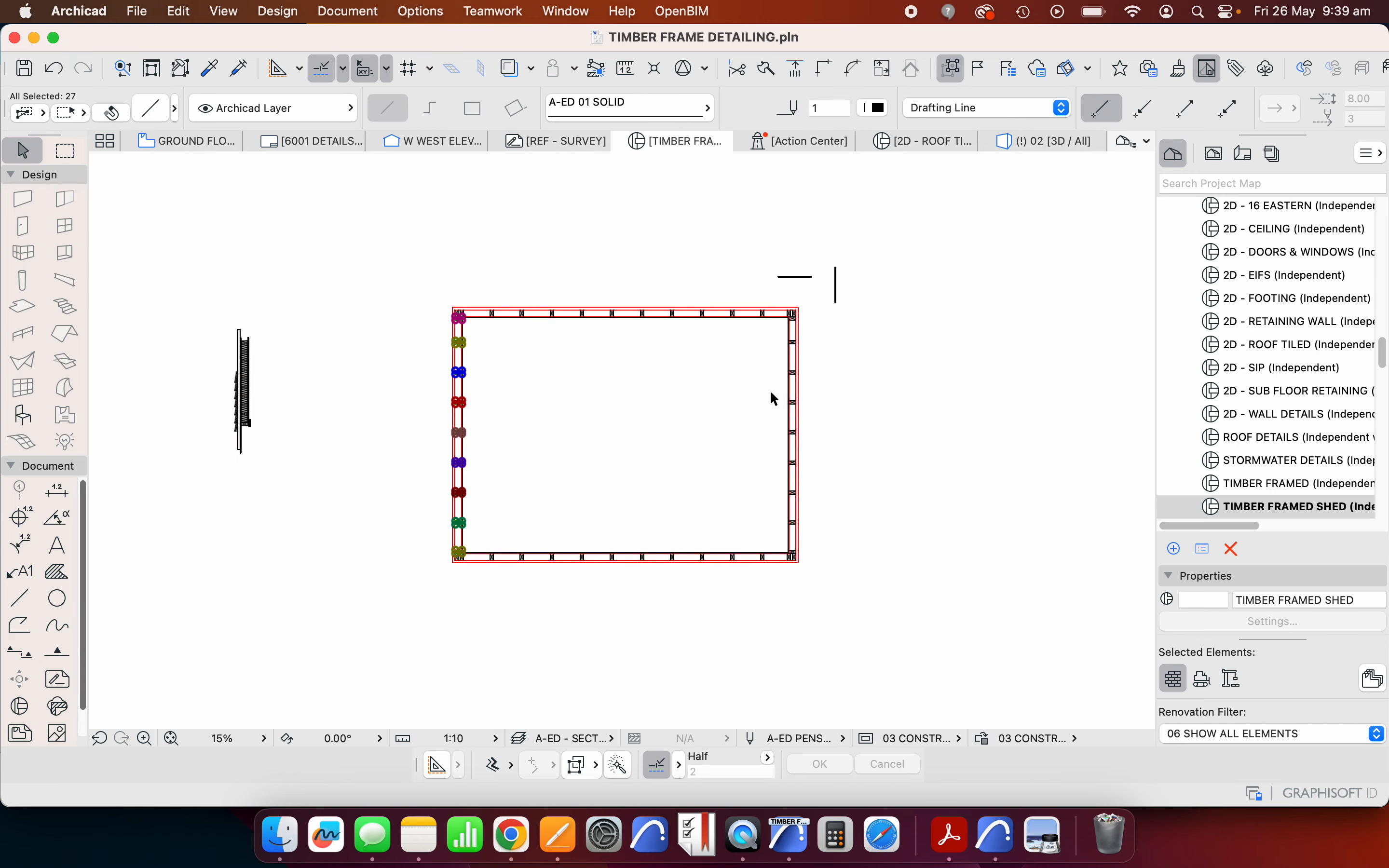
key("Escape")
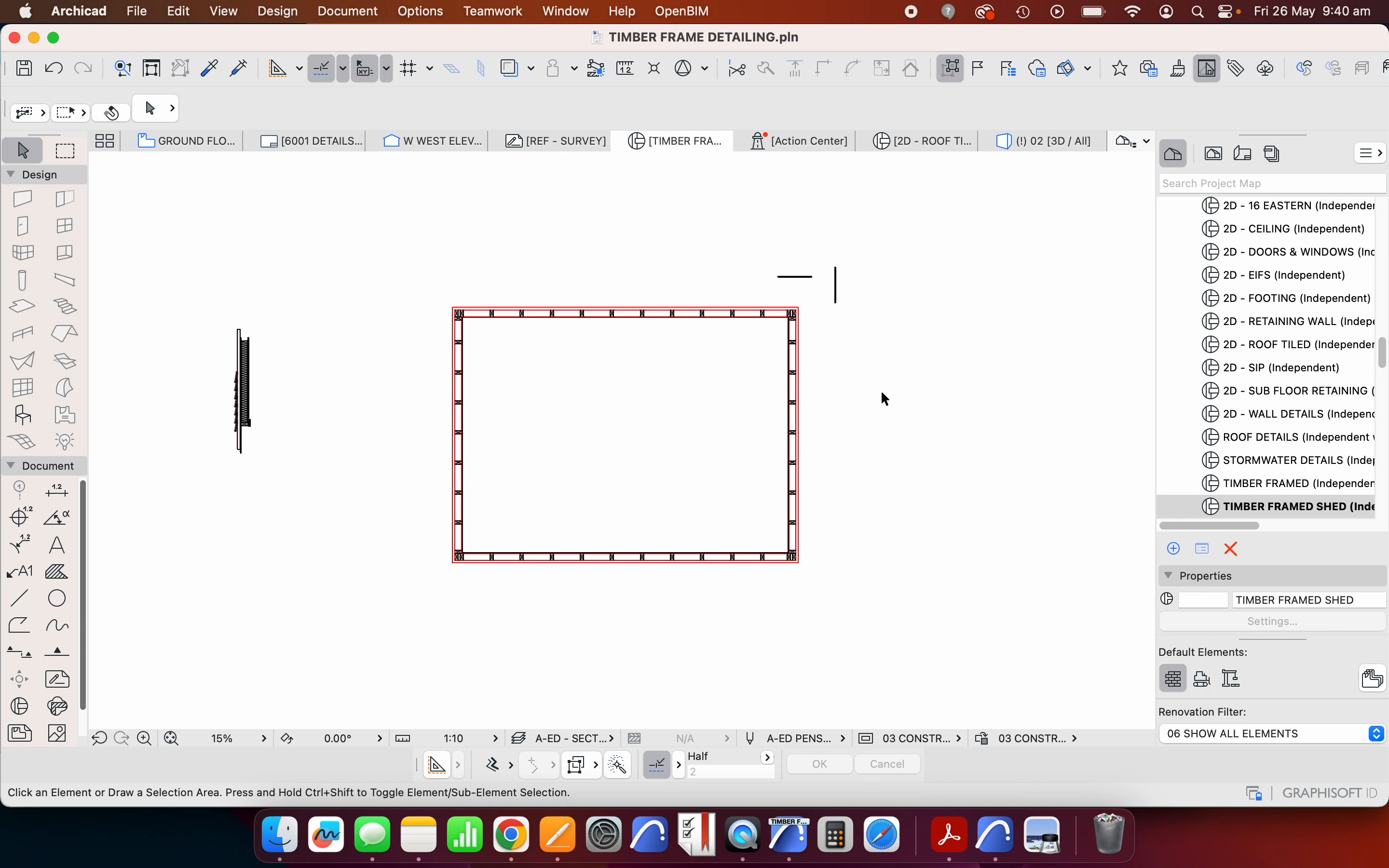
scroll(537, 362, "up", 3)
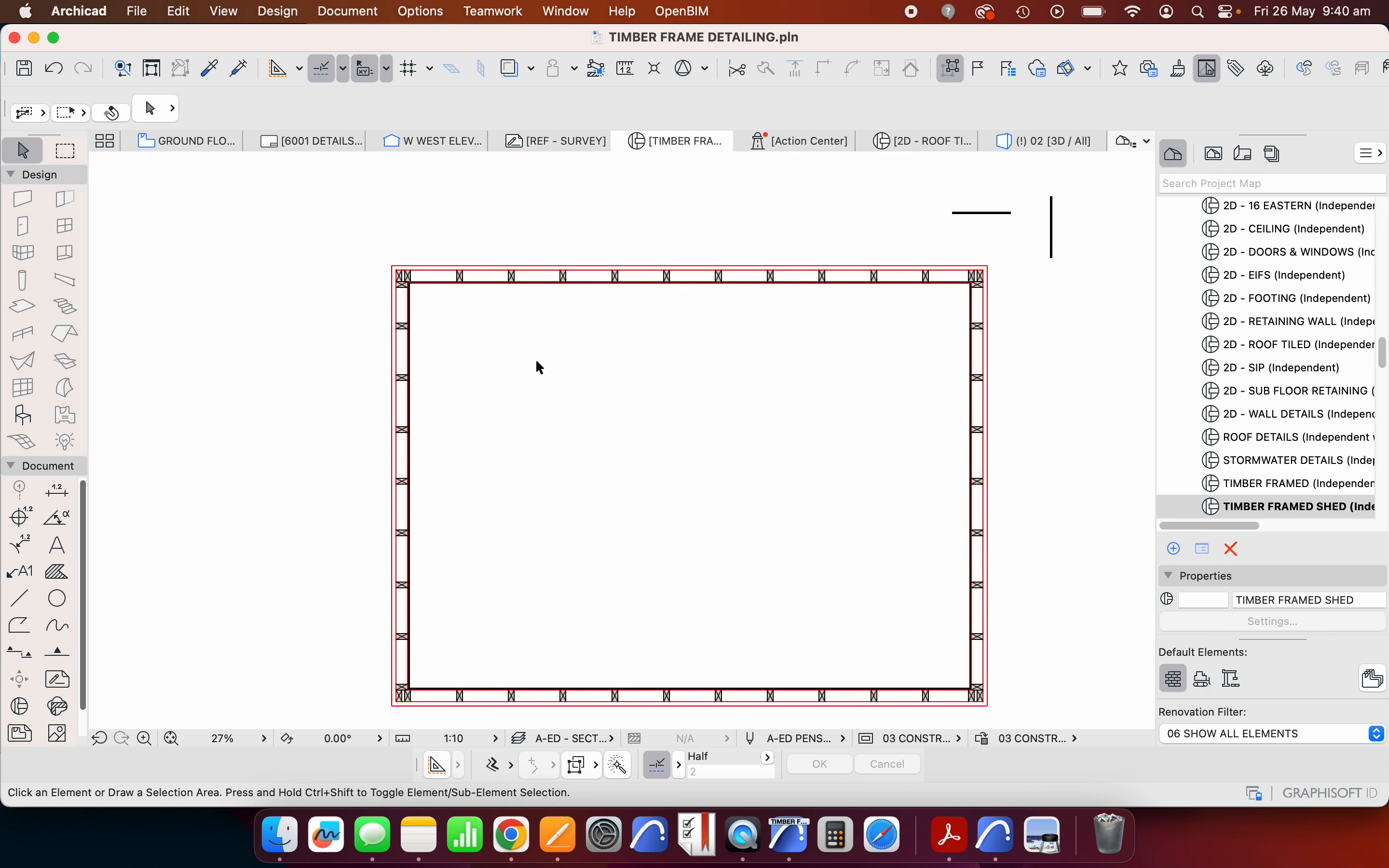
scroll(536, 358, "down", 1)
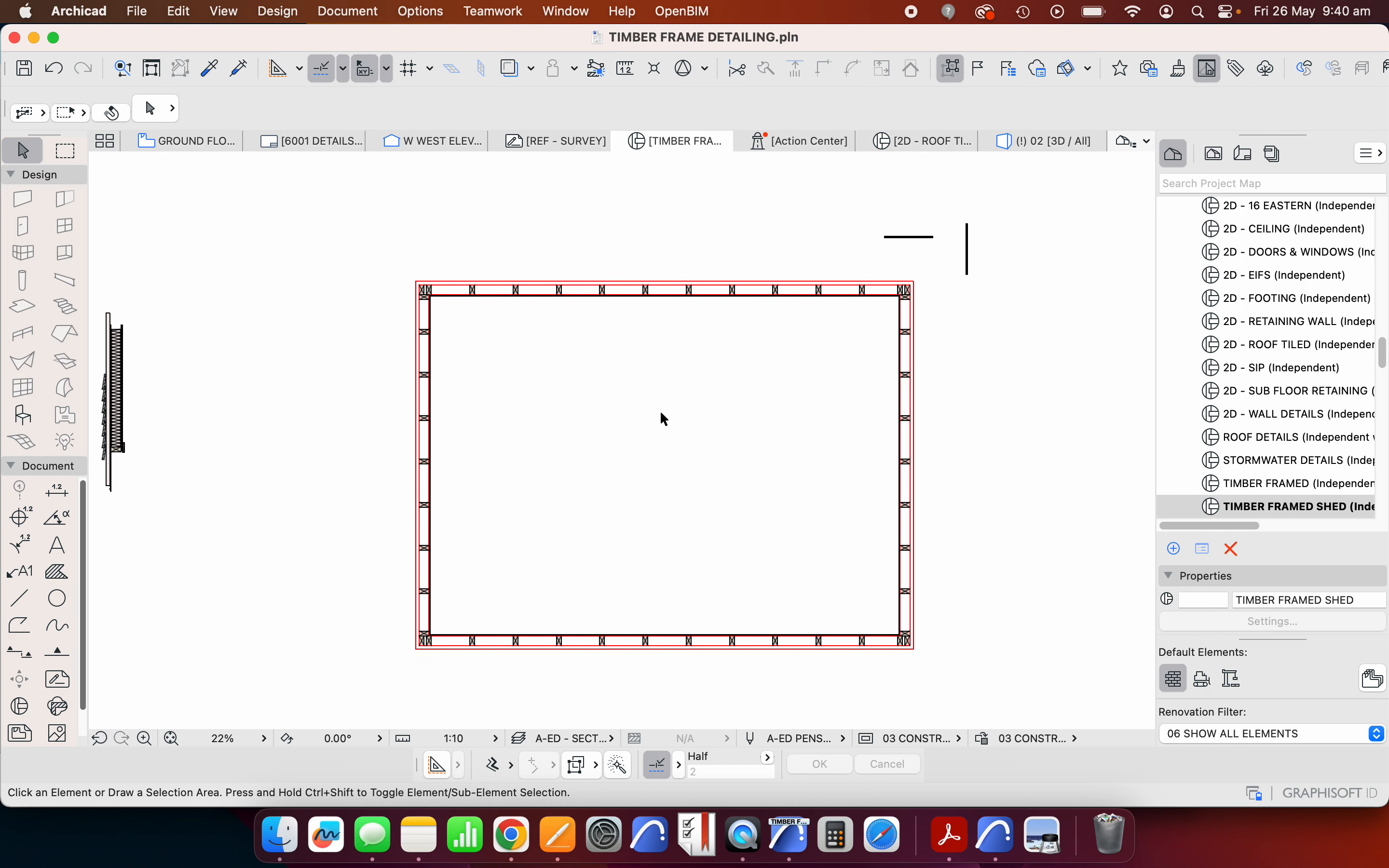
scroll(636, 389, "down", 2)
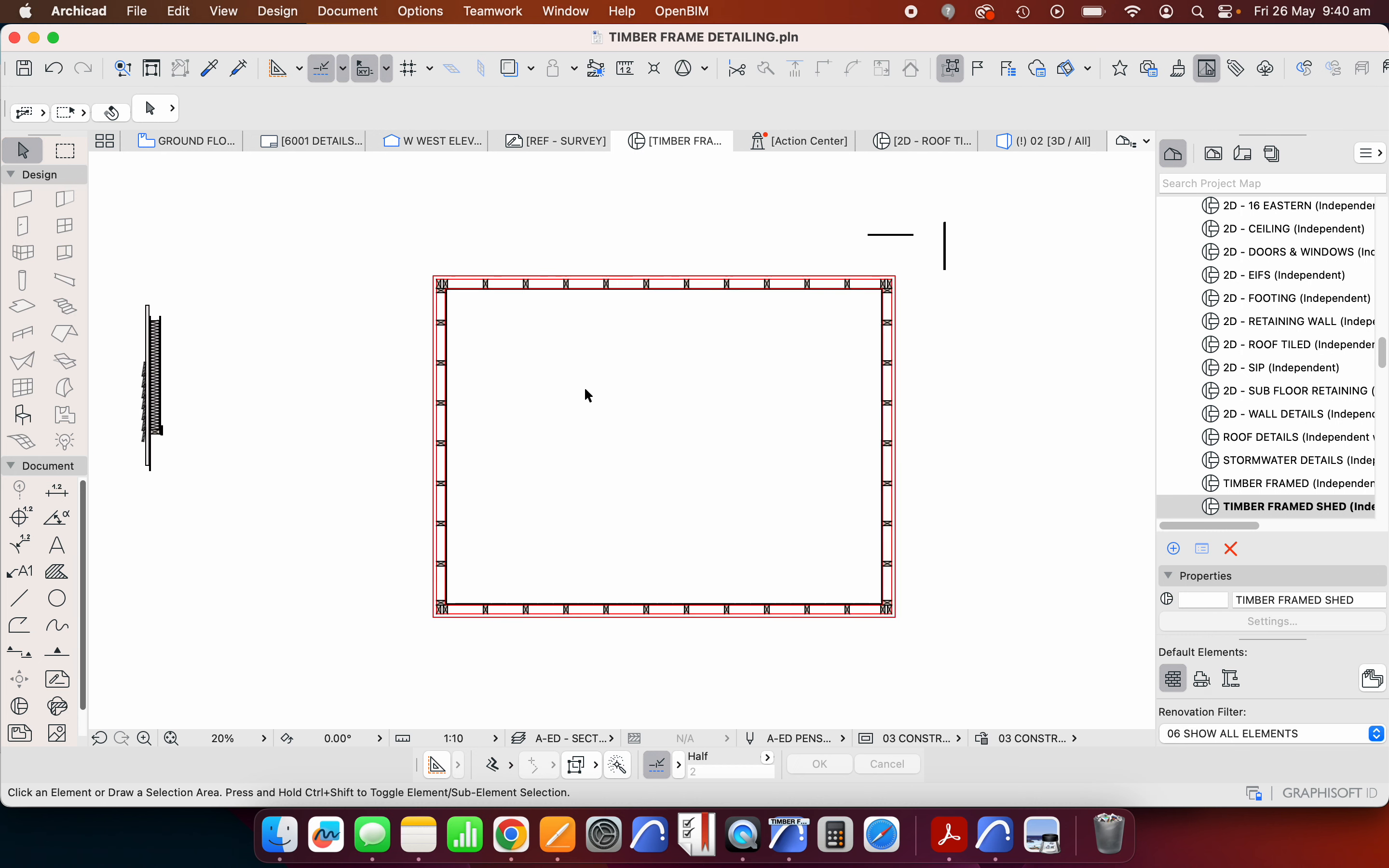
scroll(587, 391, "up", 1)
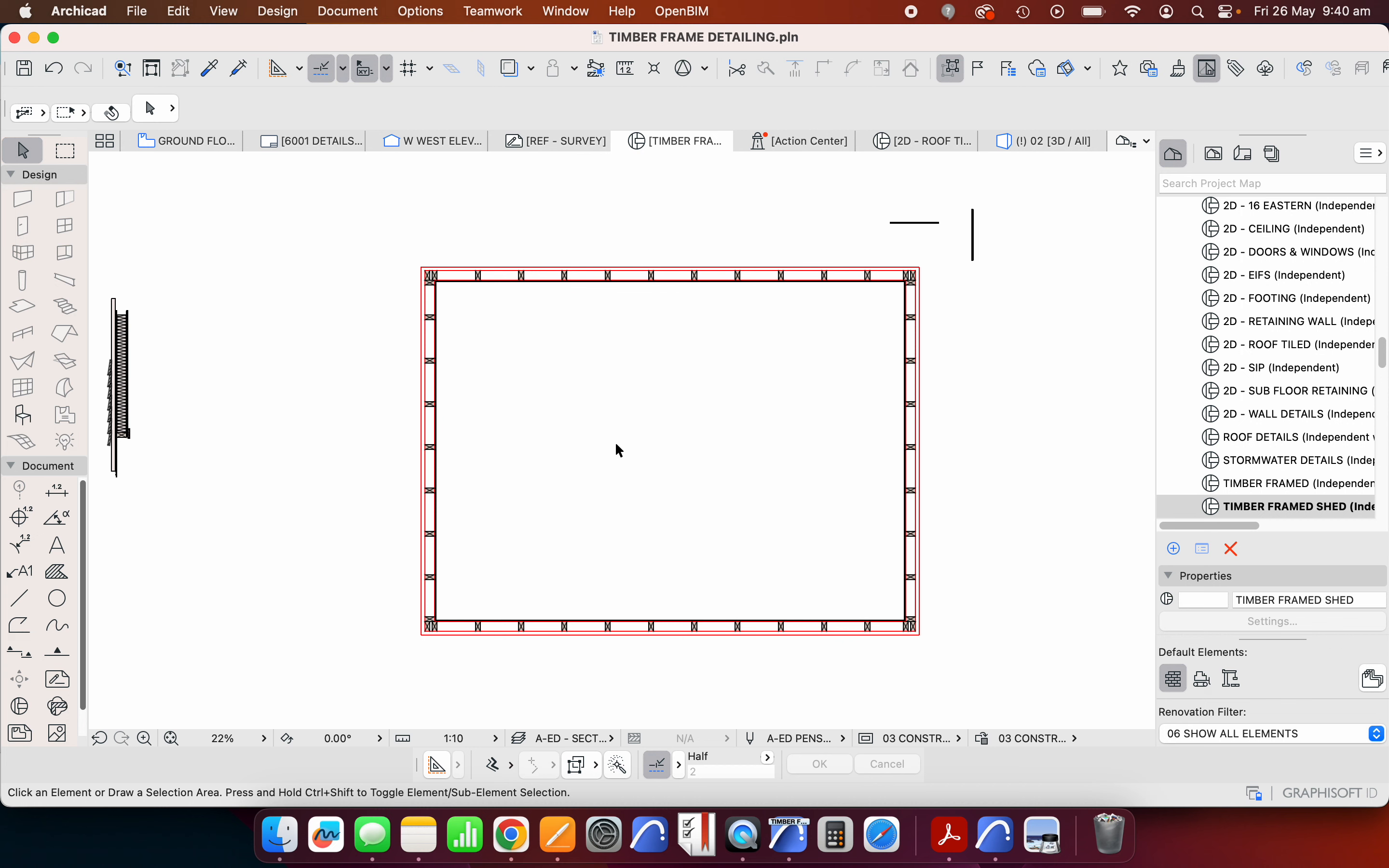